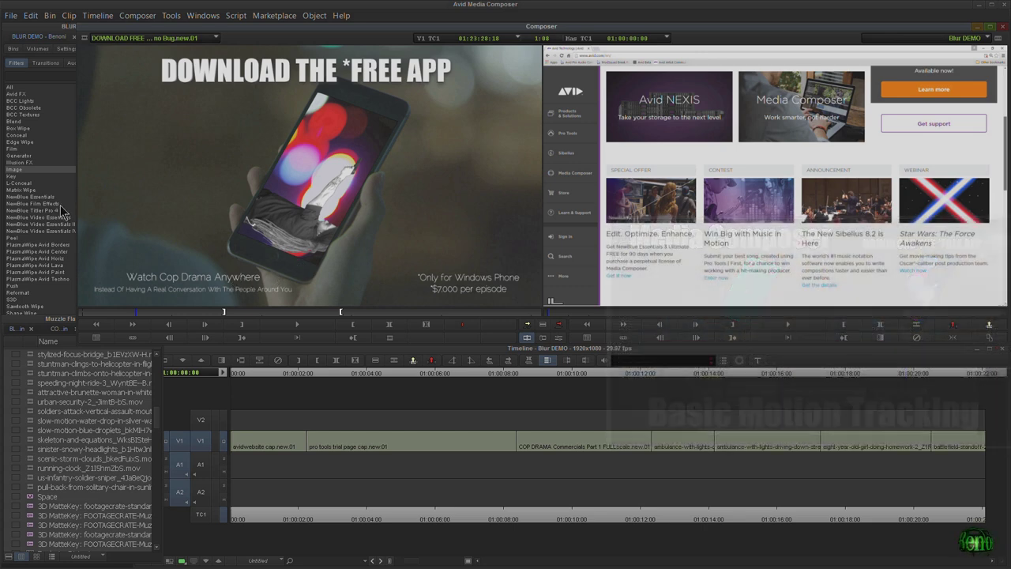
Scrub through the start of the avidwebsite clip to review its scrolling motion, returning to the first frame
left_click(32, 170)
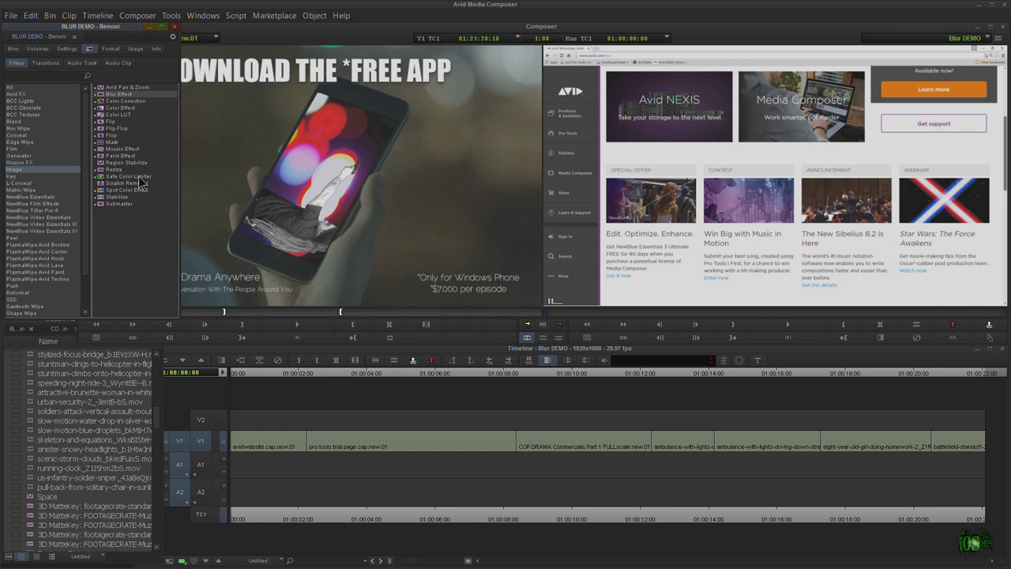
left_click(246, 227)
left_click_drag(187, 313, 83, 312)
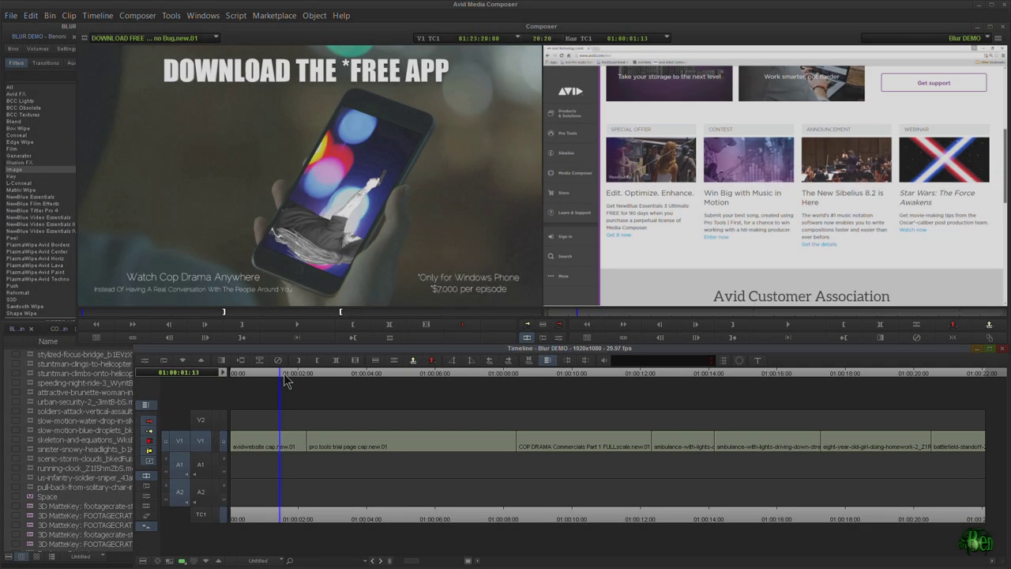
left_click_drag(284, 375, 327, 385)
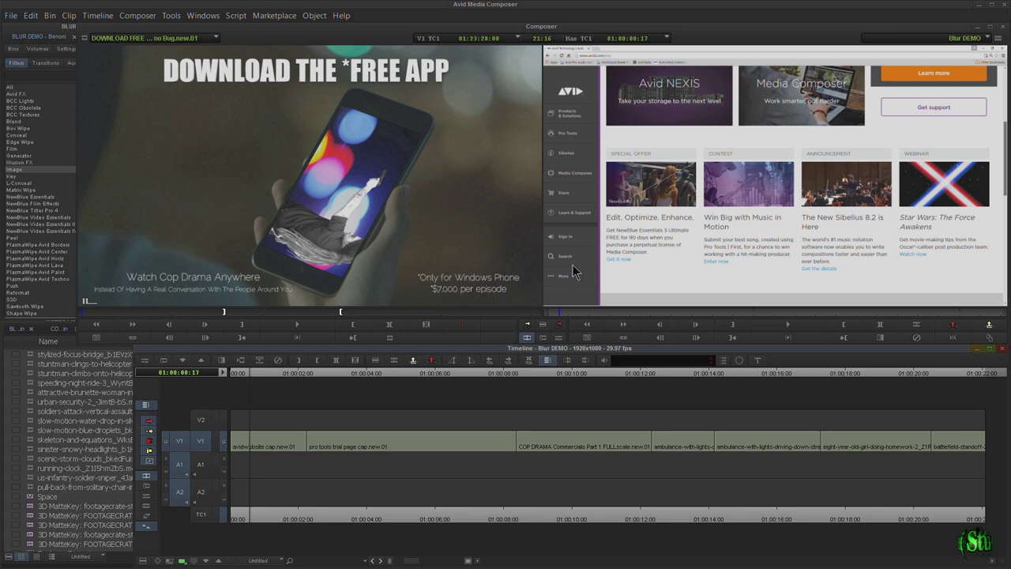
mouse_move(247, 374)
left_mouse_down()
mouse_move(234, 377)
mouse_move(294, 374)
mouse_move(233, 378)
left_mouse_up()
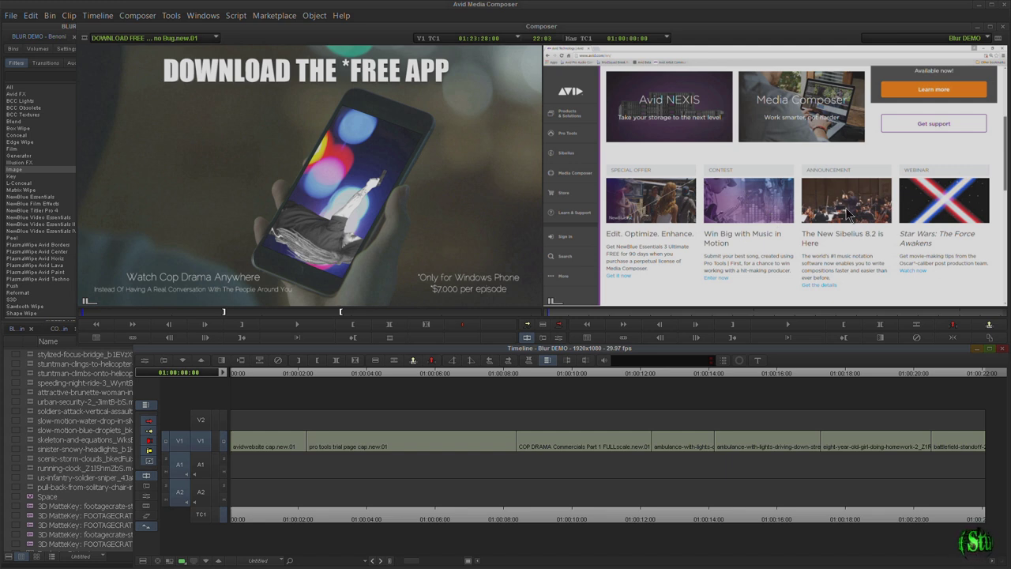
Apply the Blur Effect from the Image category to the avidwebsite clip and open it in the Effect Editor
left_click(15, 170)
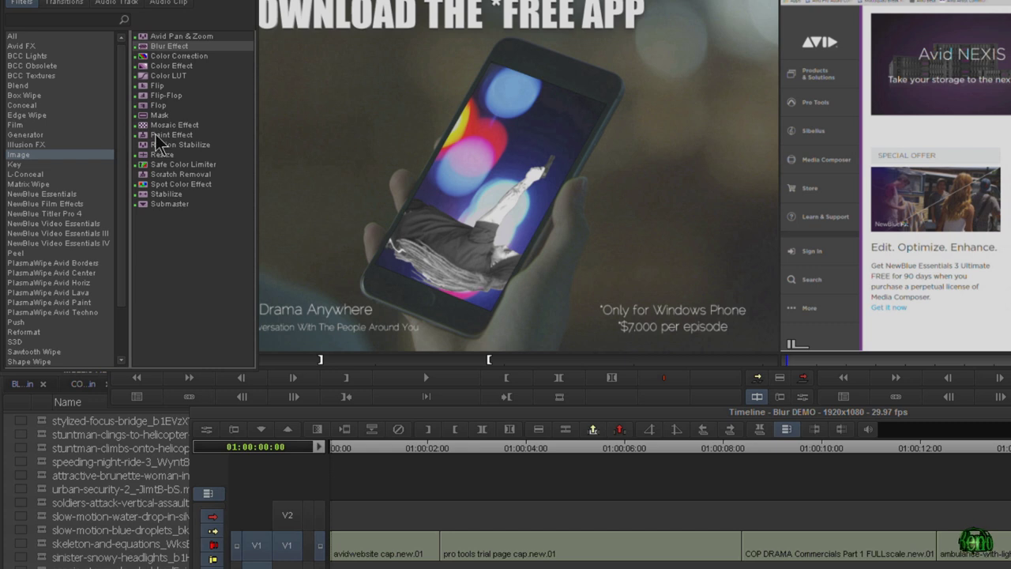
left_click(146, 49)
left_click_drag(363, 459, 384, 545)
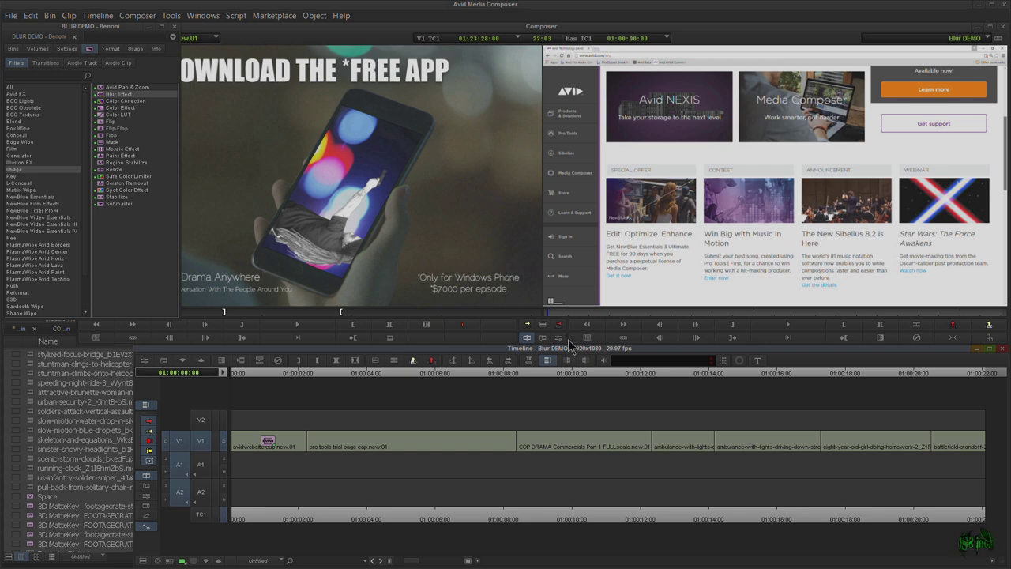
left_click(802, 396)
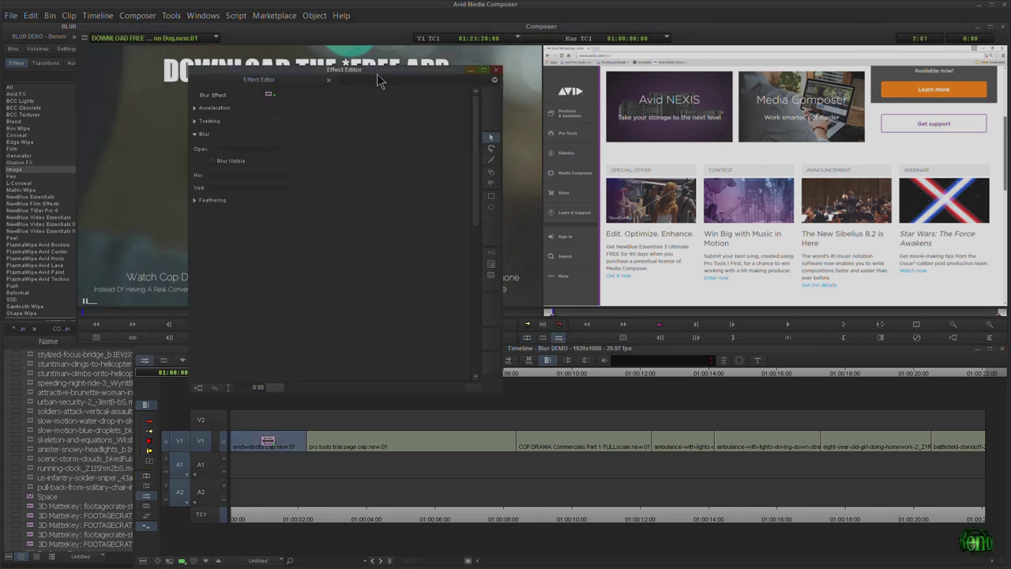
left_click_drag(377, 80, 395, 87)
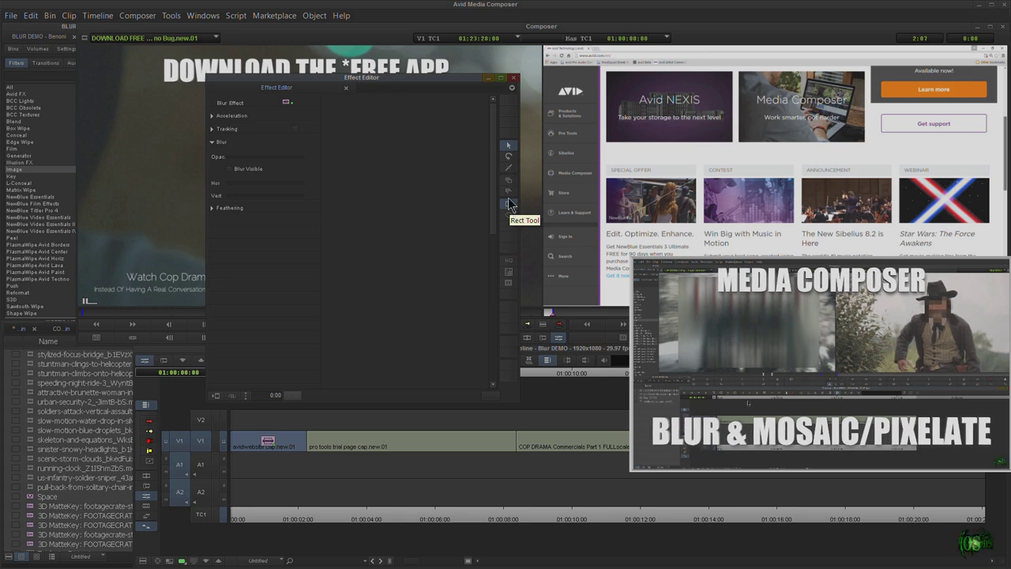
Draw a rectangular blur shape over the Special Offer thumbnail and set its horizontal blur to 11
left_click(510, 207)
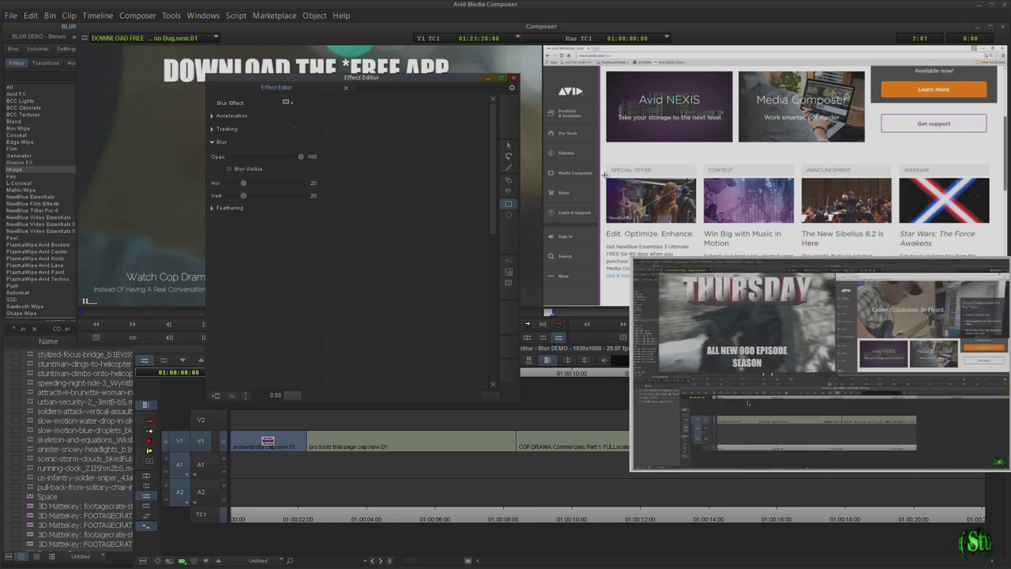
left_click_drag(605, 176, 622, 176)
left_click_drag(639, 221, 699, 225)
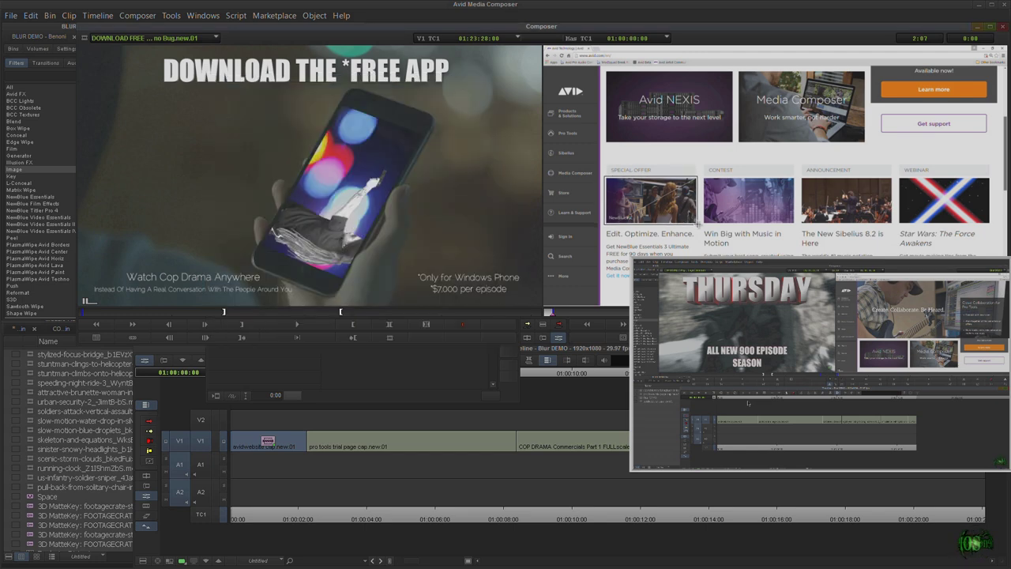
key("ctrl+8")
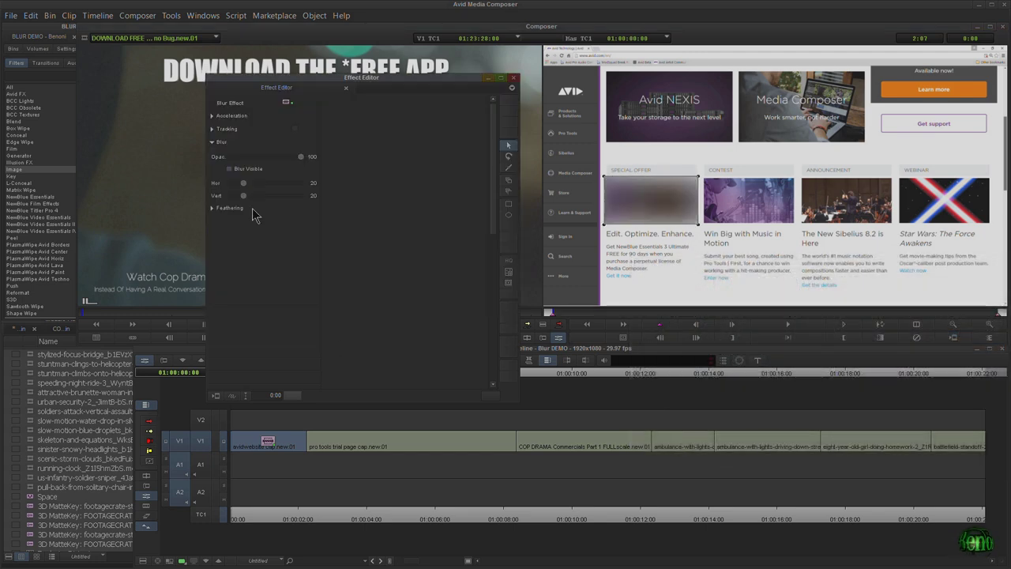
left_click_drag(245, 185, 240, 184)
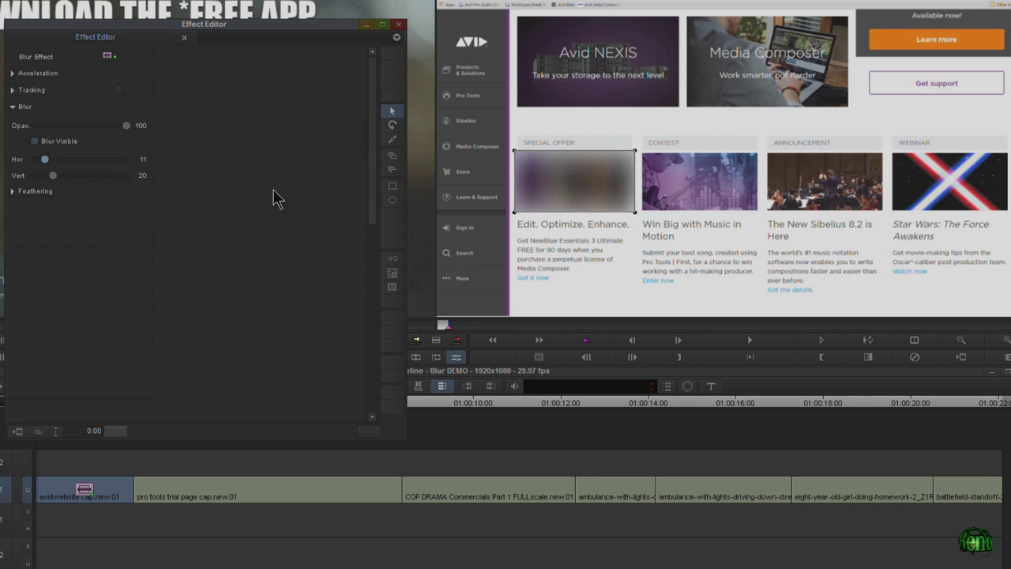
Draw rectangular blur shapes over the Announcement and Webinar thumbnails and close the Effect Editor
left_click(392, 189)
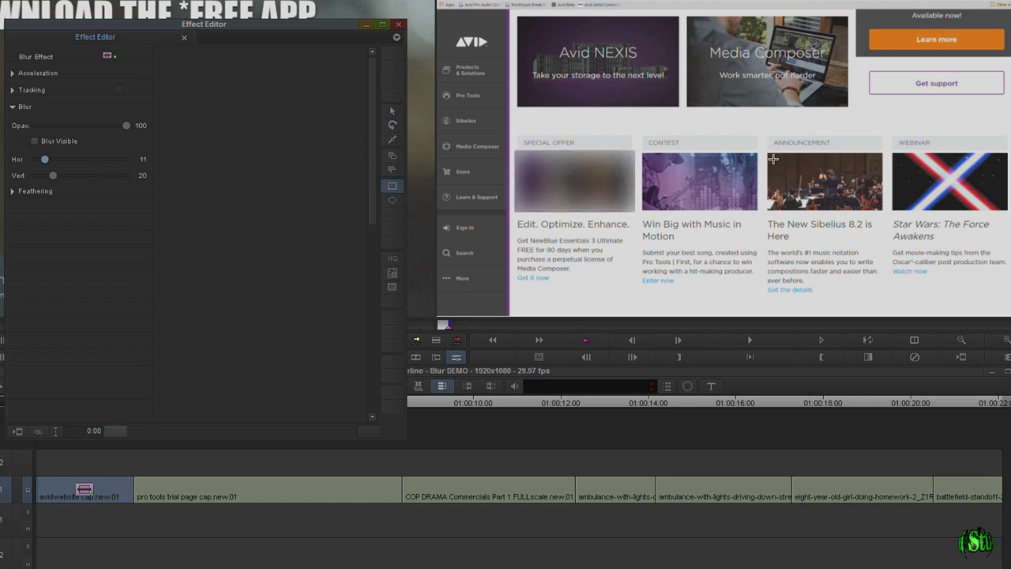
mouse_move(764, 150)
left_mouse_down()
mouse_move(806, 210)
mouse_move(884, 213)
left_mouse_up()
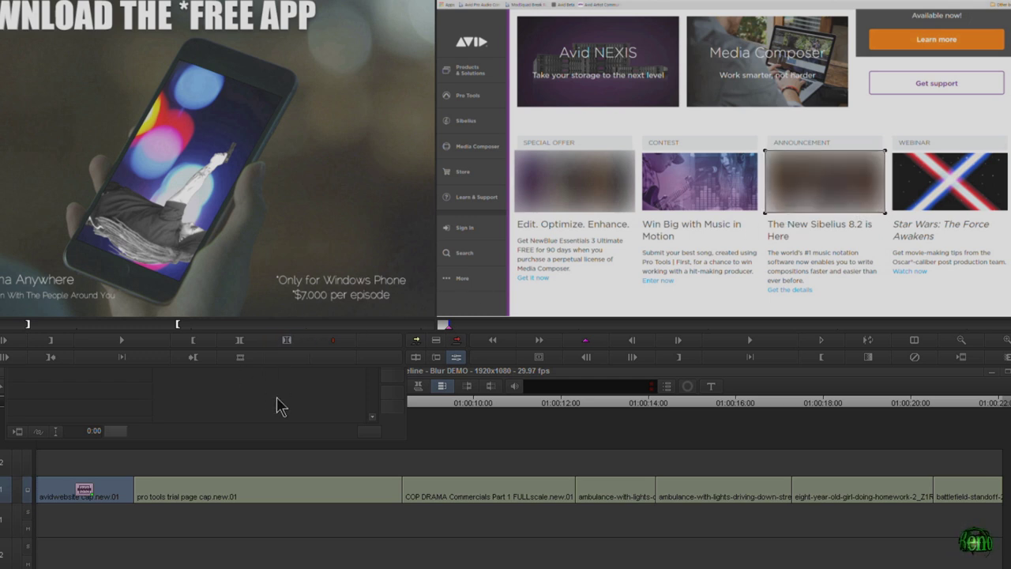
left_click(392, 186)
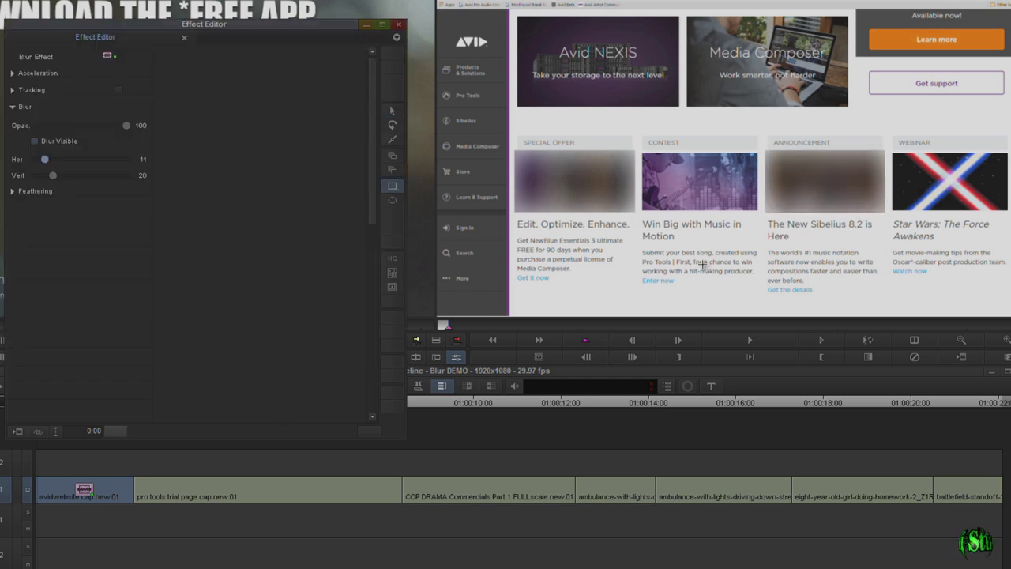
left_click(950, 183)
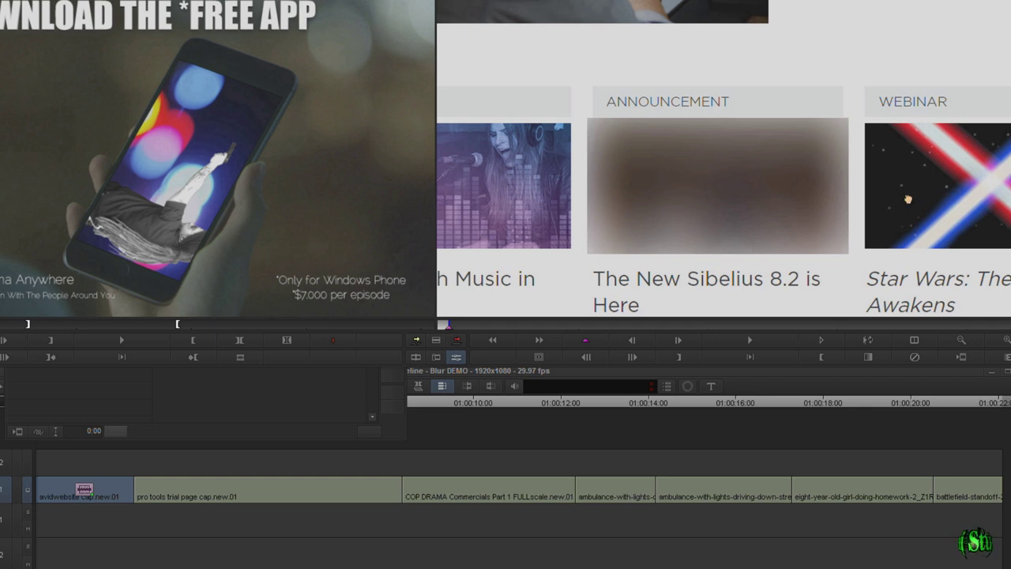
left_click_drag(908, 199, 838, 197)
left_click_drag(744, 119, 1001, 254)
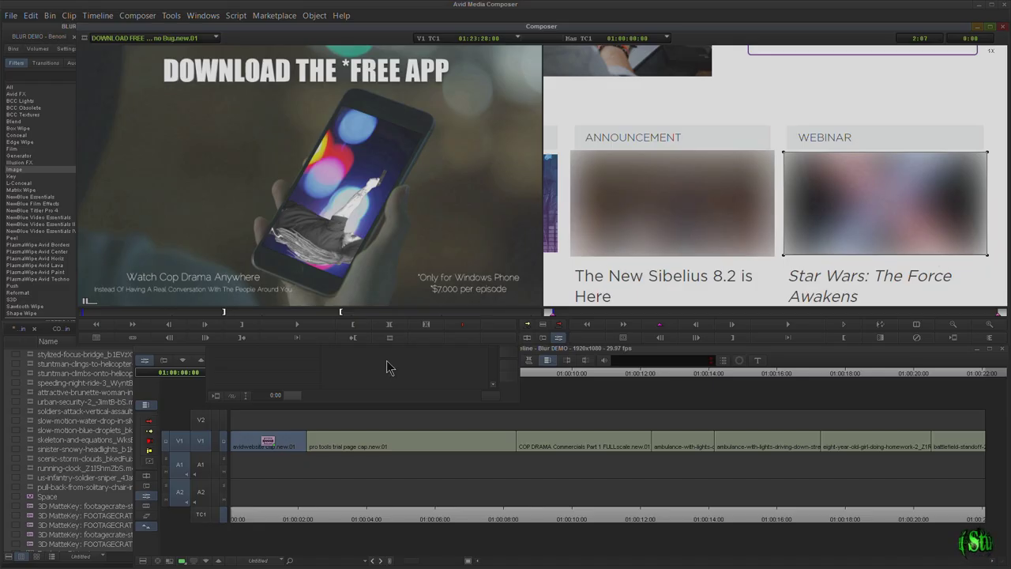
left_click(389, 361)
left_click(511, 80)
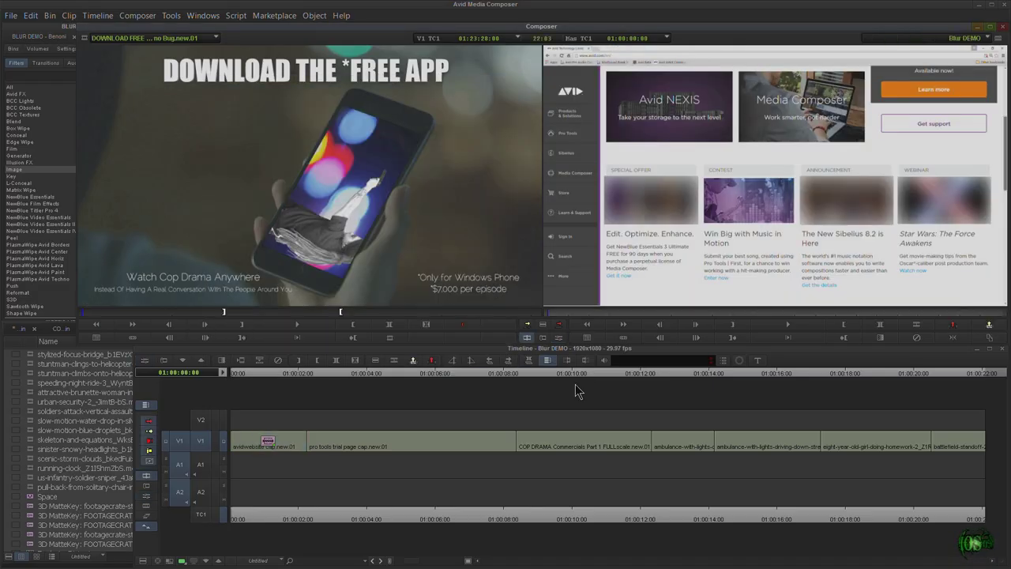
Return to the start of the sequence and reopen the avidwebsite clip's blur effect in the Effect Editor
mouse_move(237, 375)
left_mouse_down()
mouse_move(284, 368)
mouse_move(231, 371)
left_mouse_up()
left_click(562, 338)
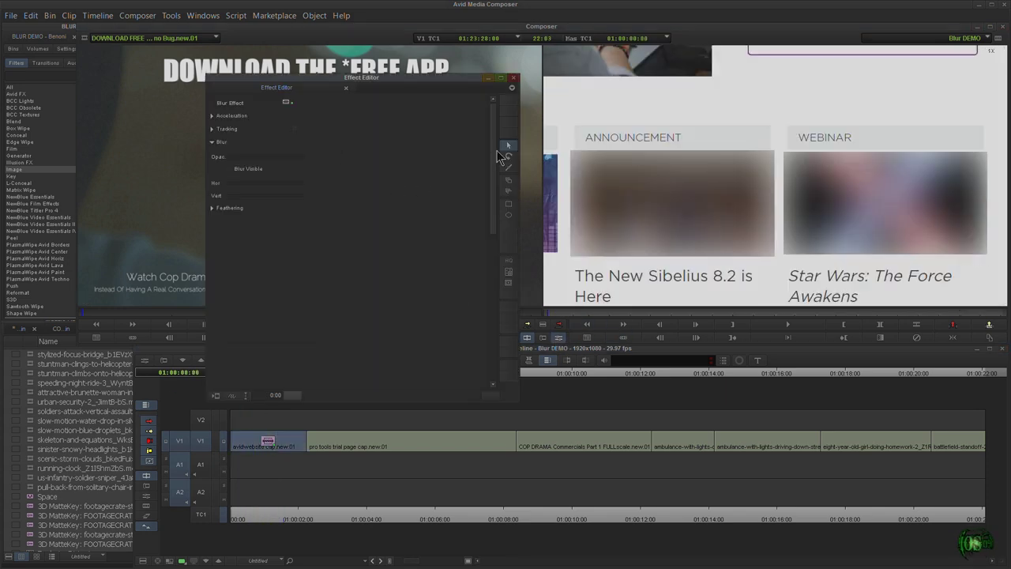
left_click(952, 325)
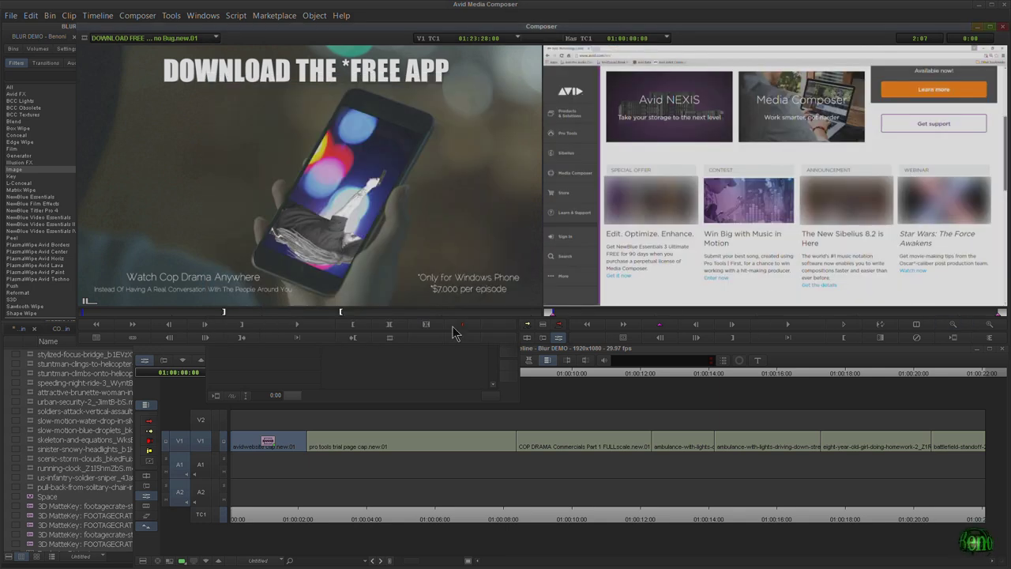
left_click(433, 371)
left_click_drag(414, 80, 415, 80)
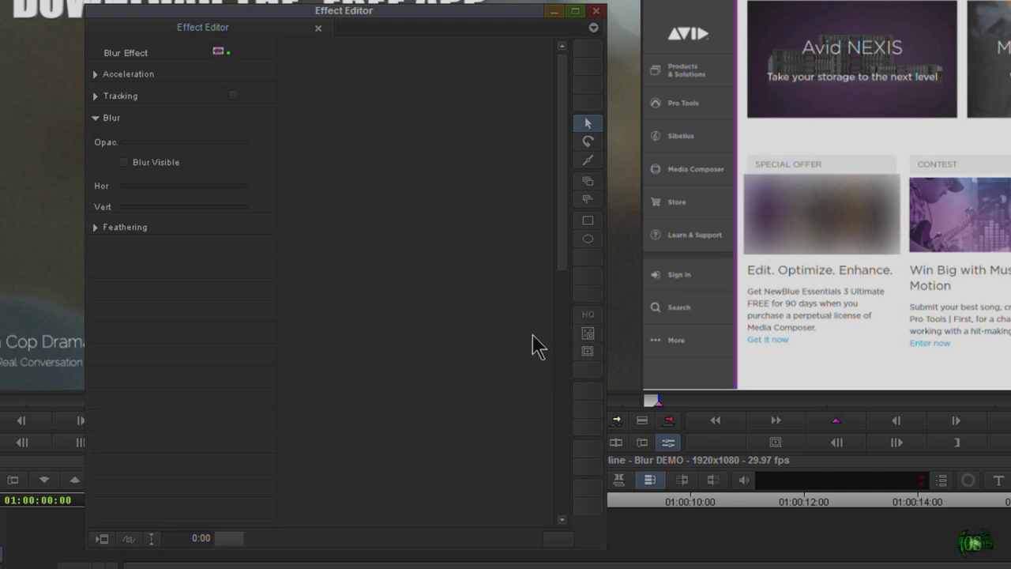
Expand the tracking parameters, select the Special Offer blur shape and enable its first tracker
left_click(95, 96)
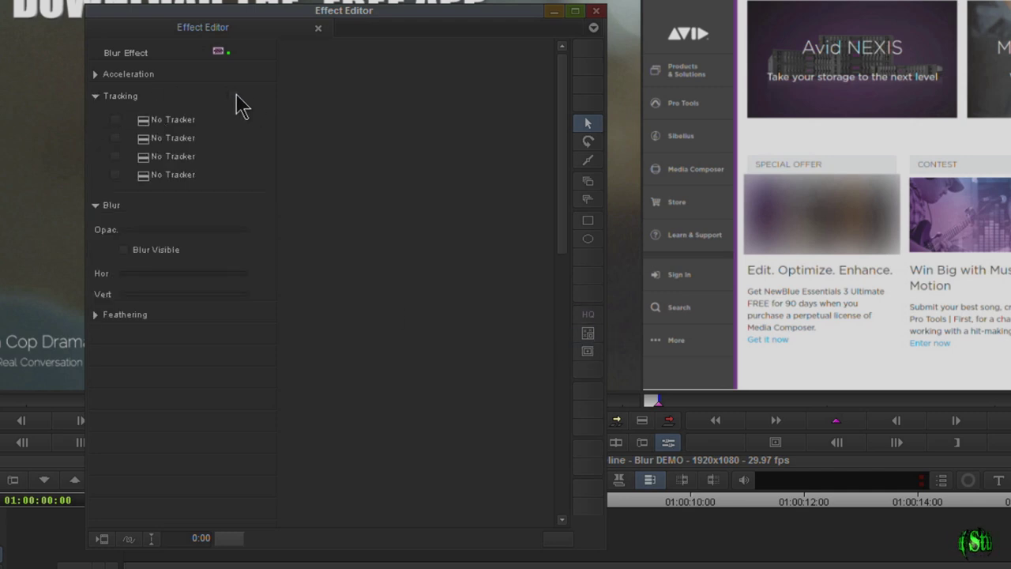
left_click(112, 120)
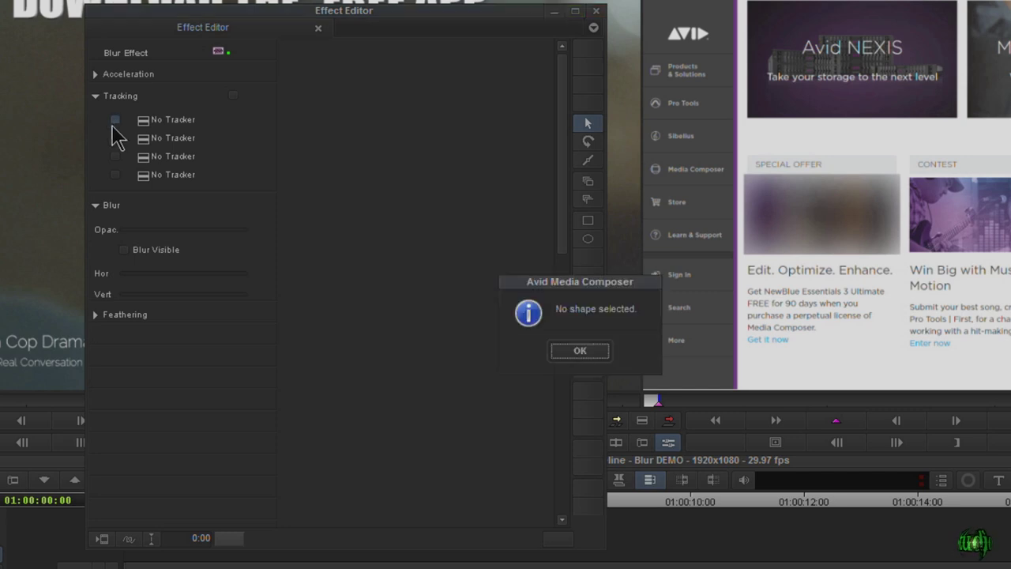
left_click(577, 352)
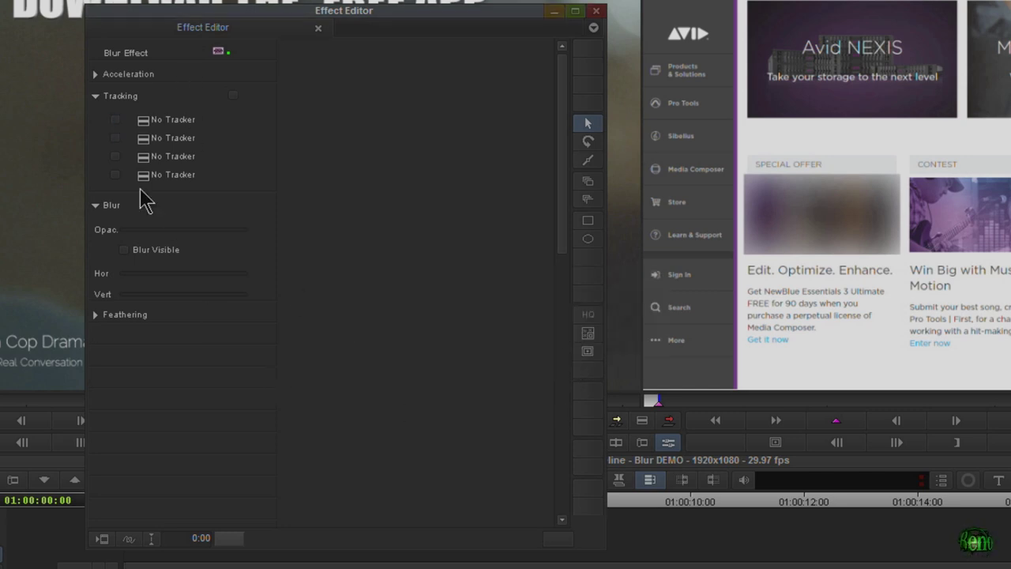
left_click(777, 239)
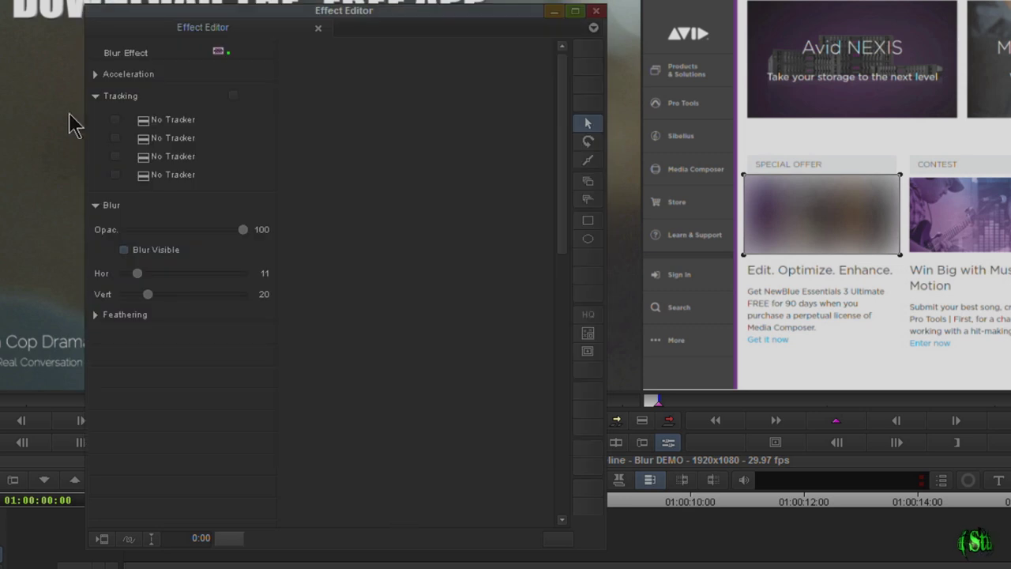
left_click(116, 120)
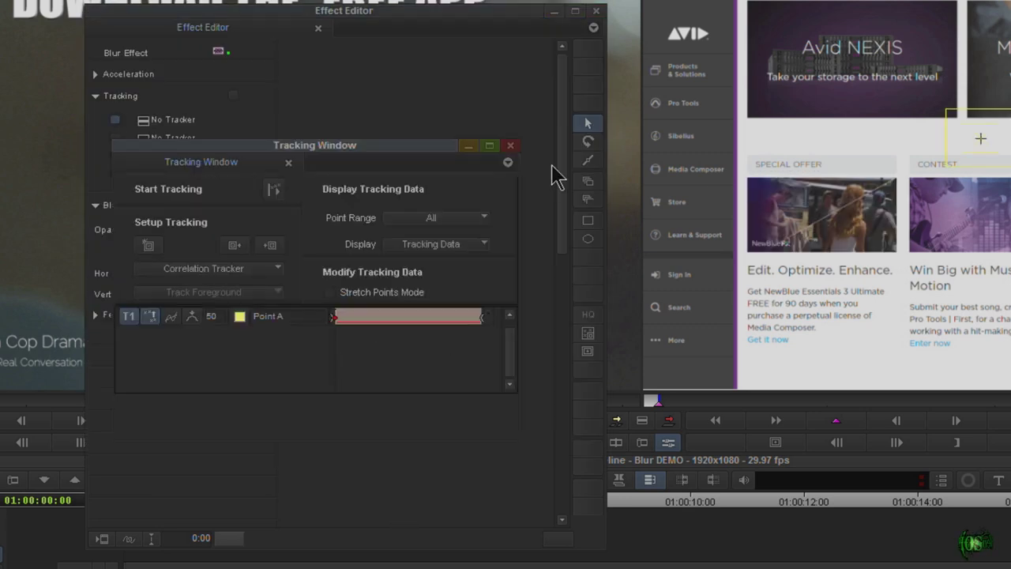
Reopen the Tracking Window for the first tracker, move it clear of the tracker list and park at the clip's first frame
left_click(510, 146)
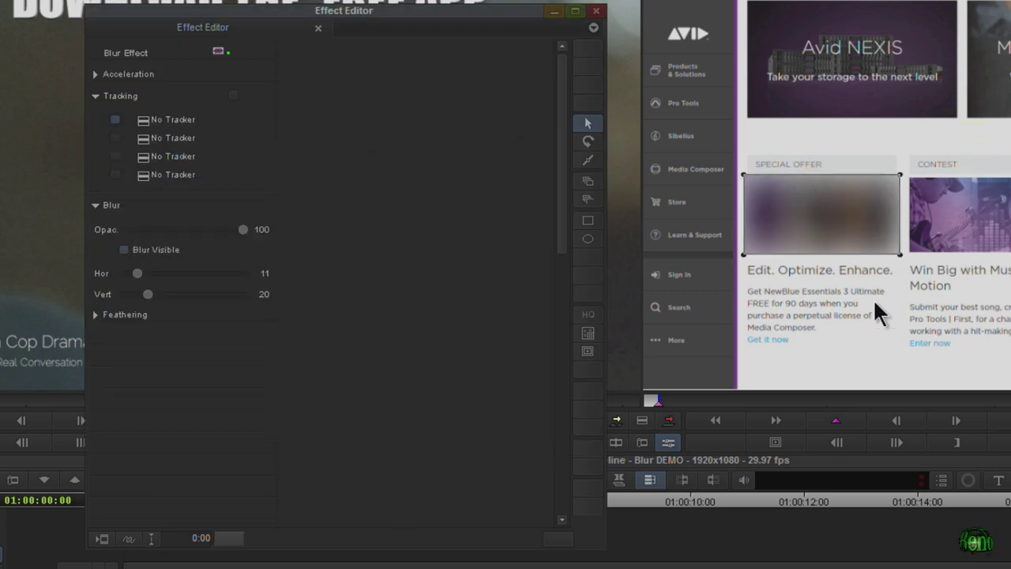
left_click(588, 332)
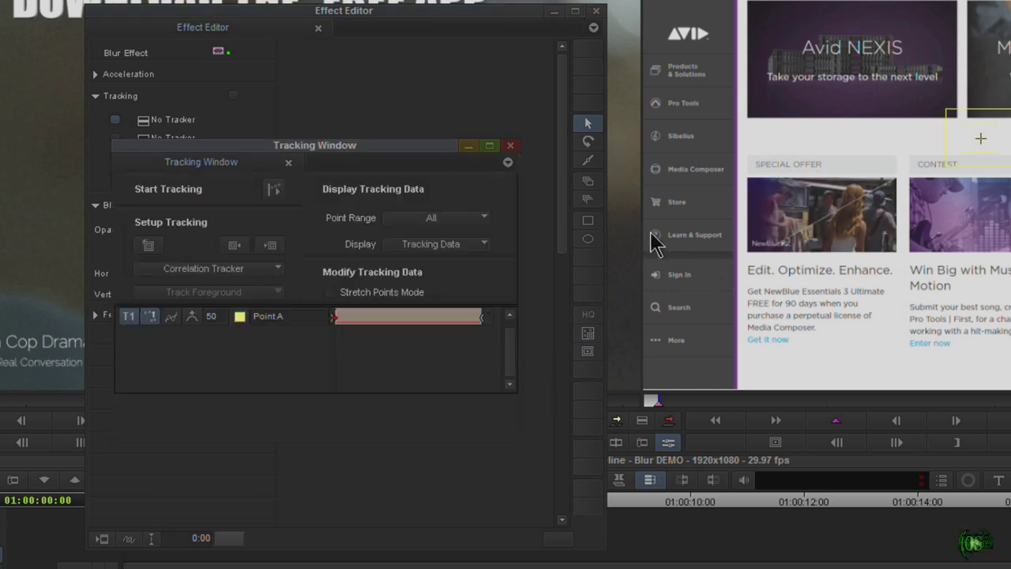
left_click(510, 146)
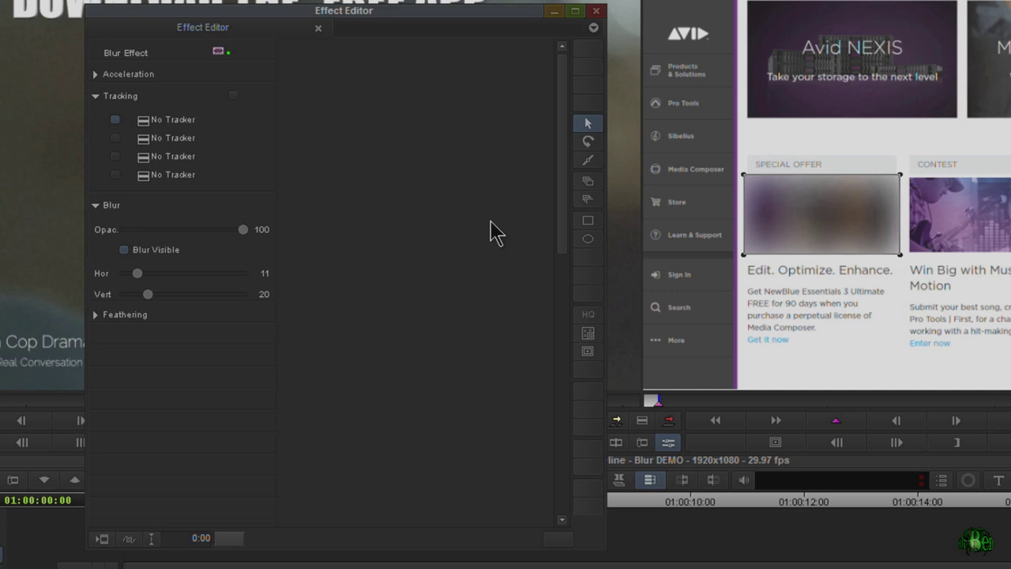
left_click(115, 122)
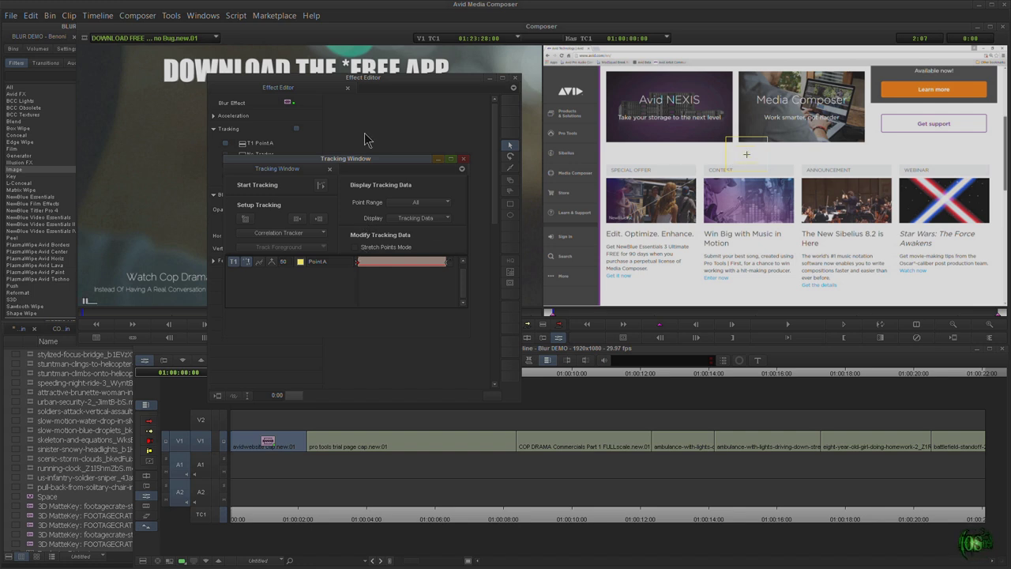
left_click_drag(373, 163, 426, 157)
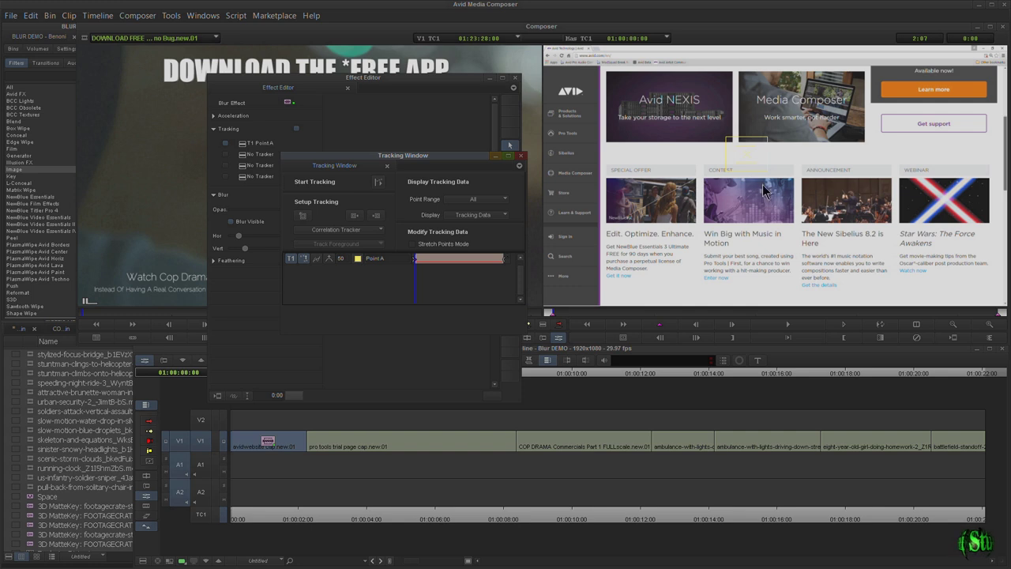
left_click_drag(423, 267, 403, 269)
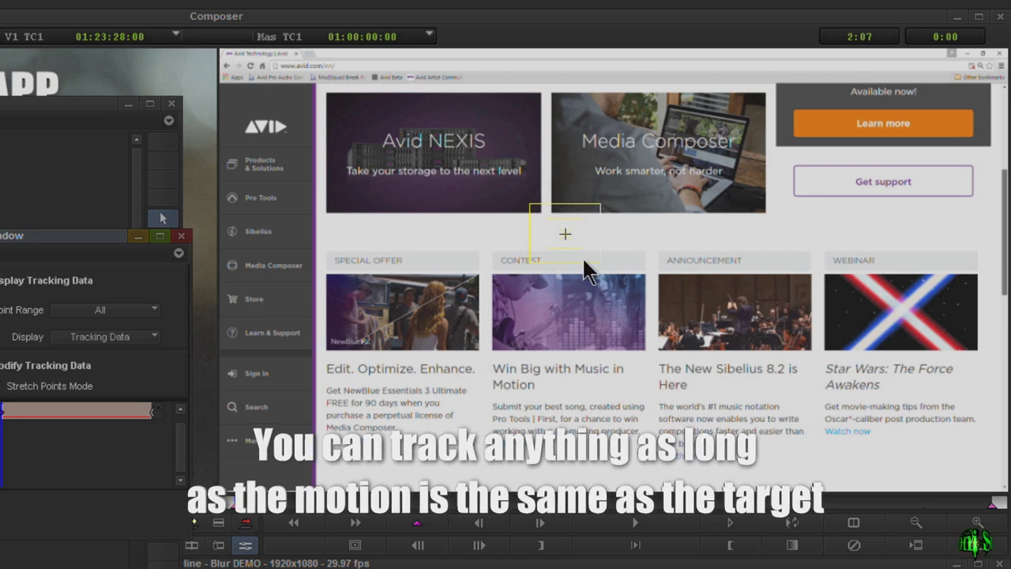
Place the first tracker over the Contest thumbnail and enlarge its inner and outer boxes to cover more of the picture
left_click_drag(566, 233, 636, 279)
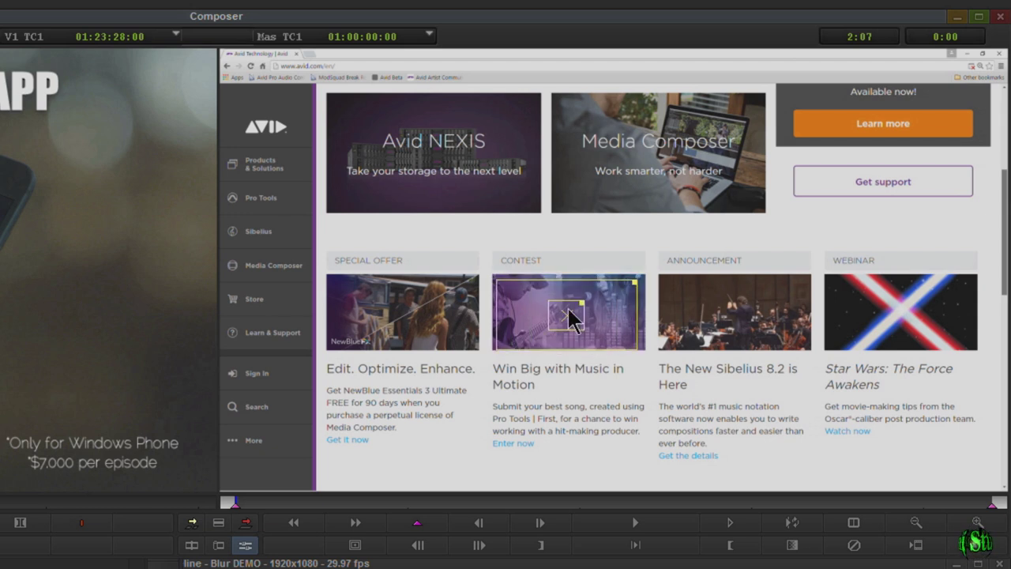
left_click_drag(569, 311, 570, 308)
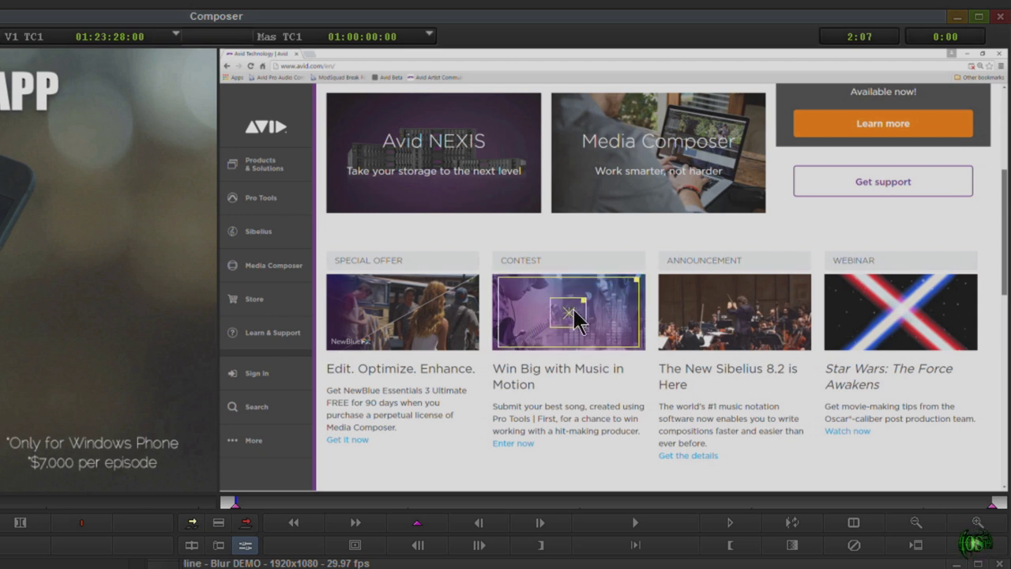
left_click(573, 308, "ctrl")
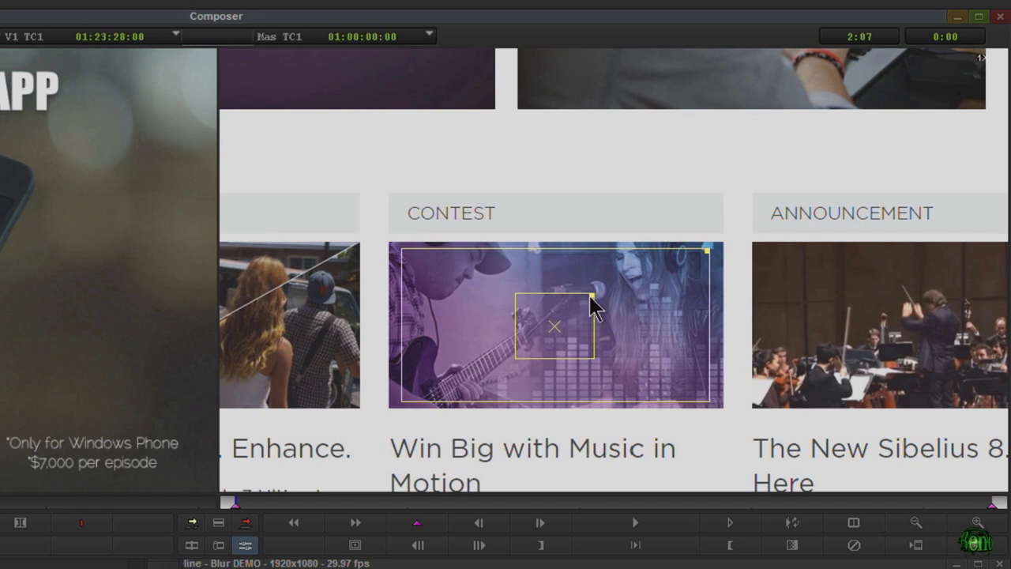
left_click_drag(591, 296, 645, 278)
mouse_move(706, 248)
left_mouse_down()
mouse_move(695, 250)
mouse_move(807, 173)
mouse_move(933, 129)
mouse_move(703, 260)
left_mouse_up()
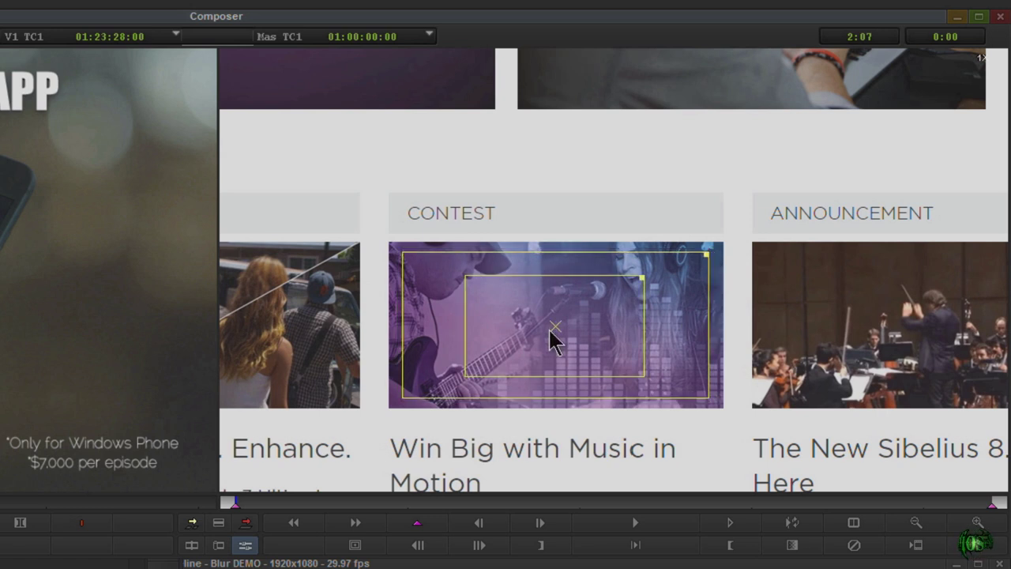
left_click(914, 524)
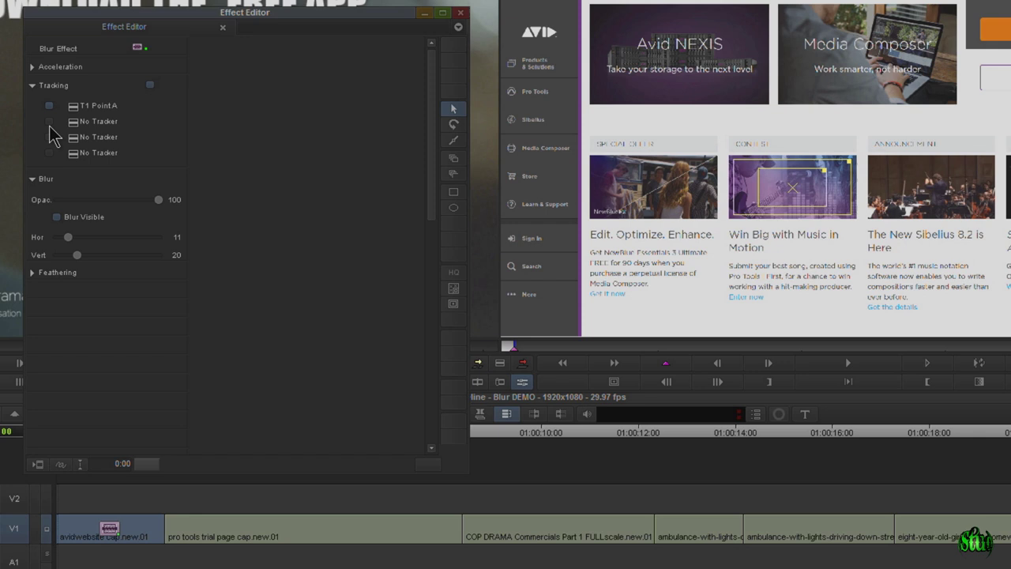
Enable a second tracker for the Special Offer shape and fit its boxes over the Announcement thumbnail
left_click(49, 126)
left_click_drag(874, 120, 984, 172)
left_click_drag(946, 183, 984, 164)
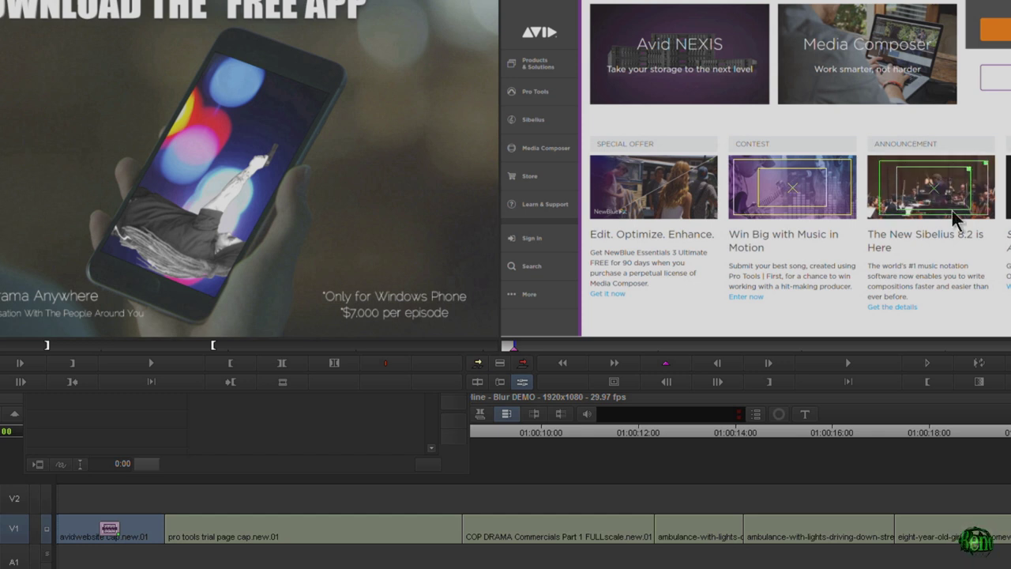
Open the Tracking Window, keep Correlation Tracker as the tracking engine and run the tracking for Point A and Point B
left_click(316, 422)
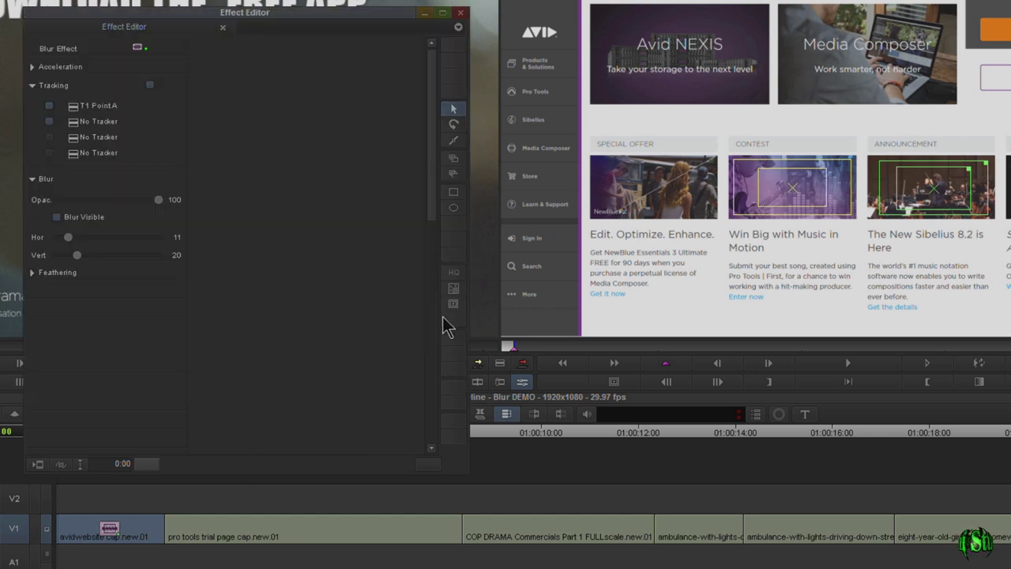
left_click(452, 289)
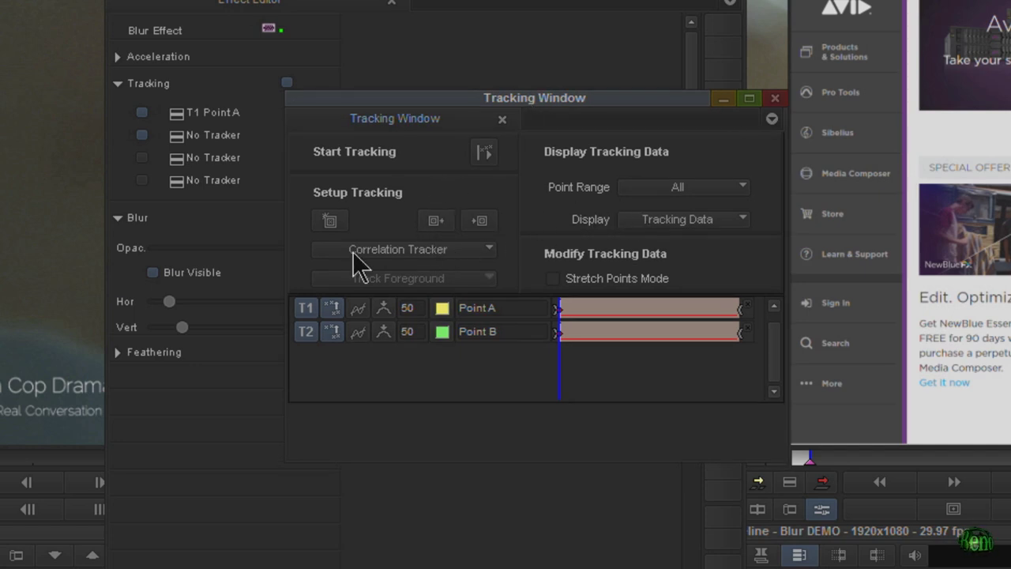
left_click(402, 251)
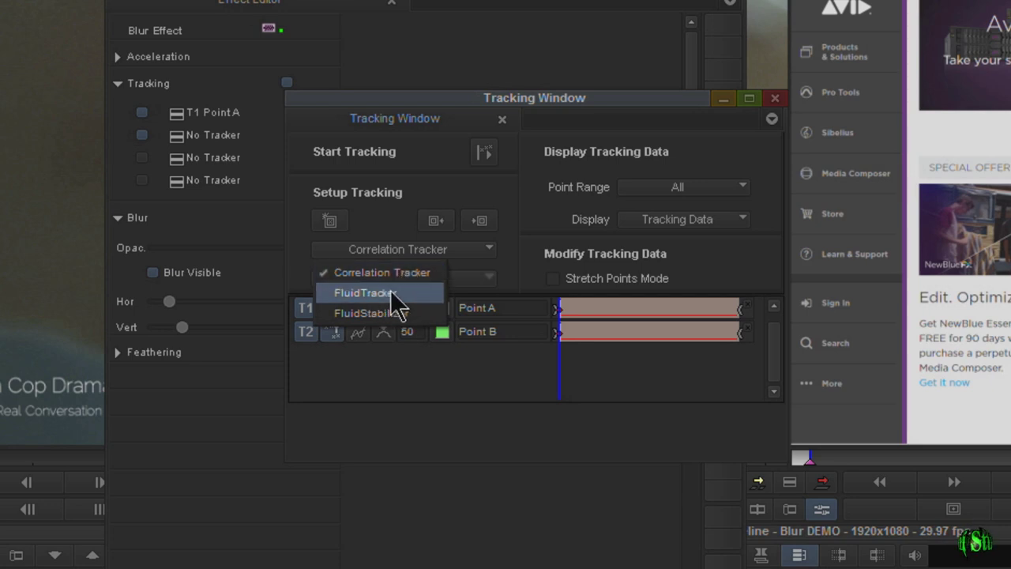
left_click(377, 205)
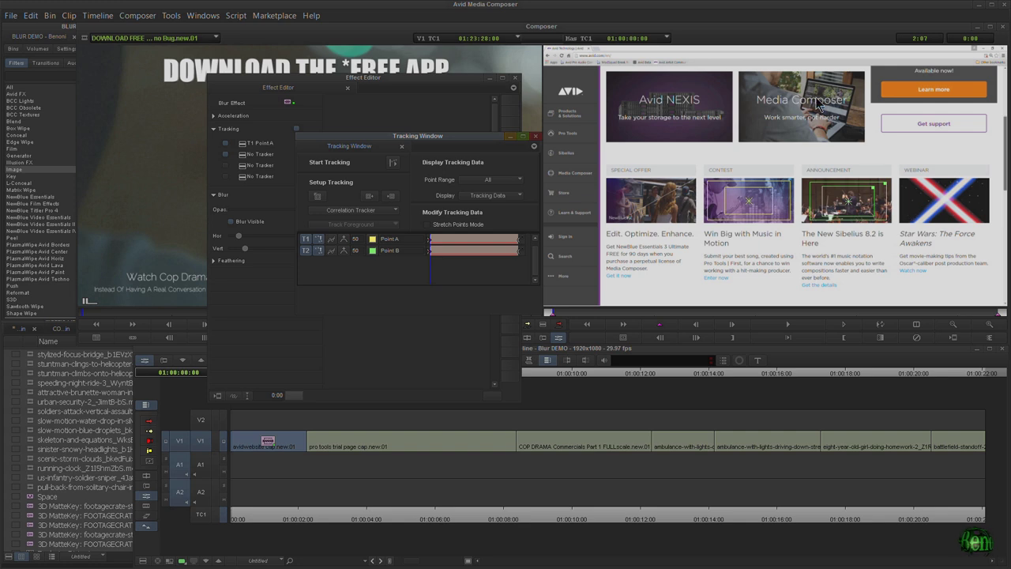
left_click(392, 167)
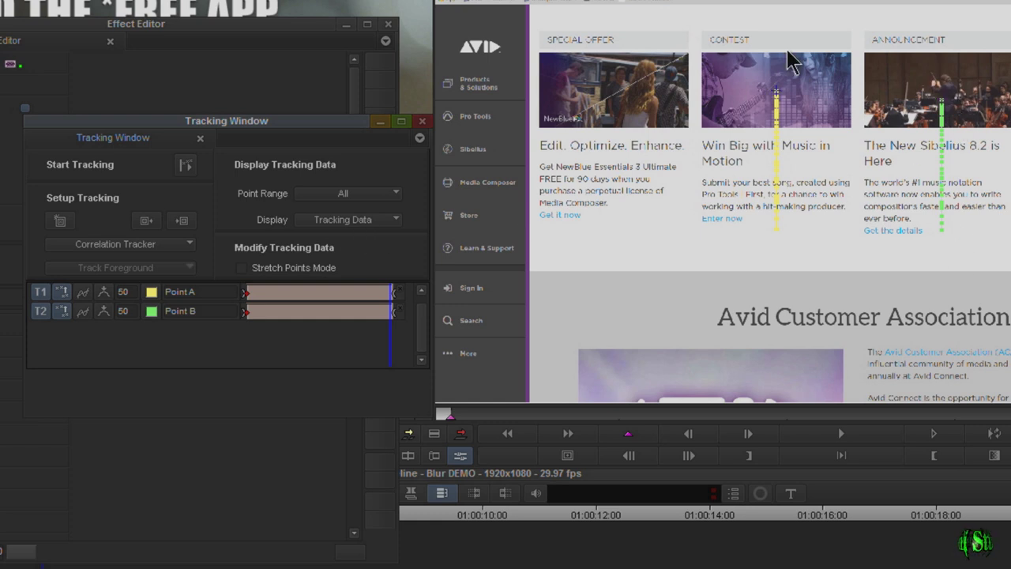
Display the effect results instead of the tracking data and toggle smoothing for Point A and Point B in the Tracking Window
left_click(388, 219)
left_click(347, 252)
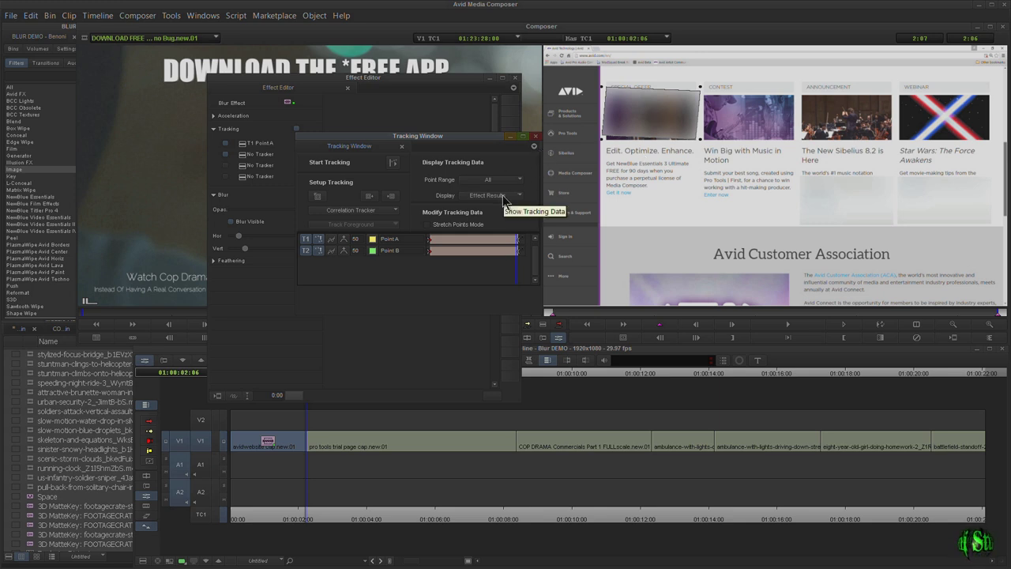
left_click(342, 239)
left_click(343, 251)
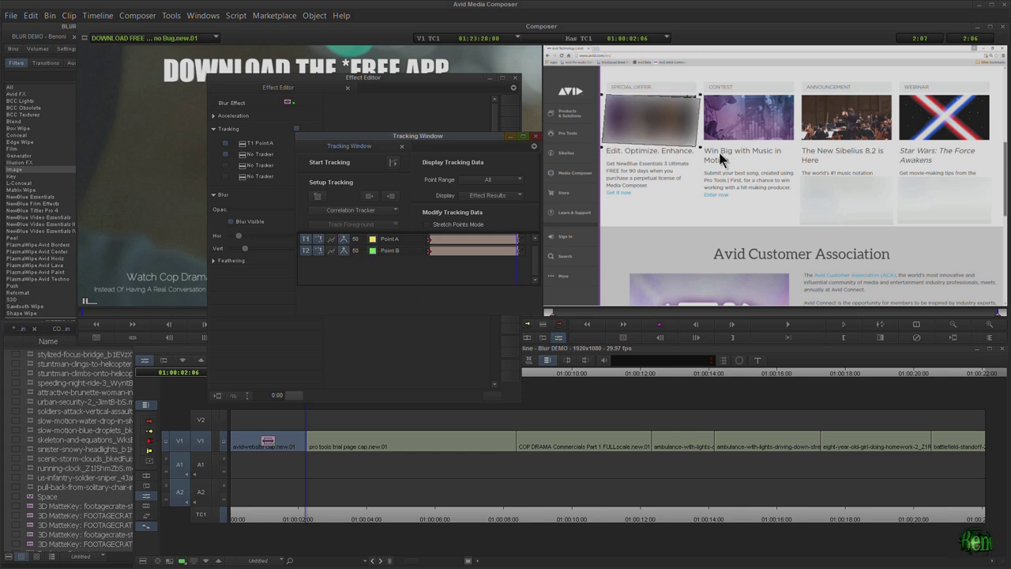
left_click(343, 249)
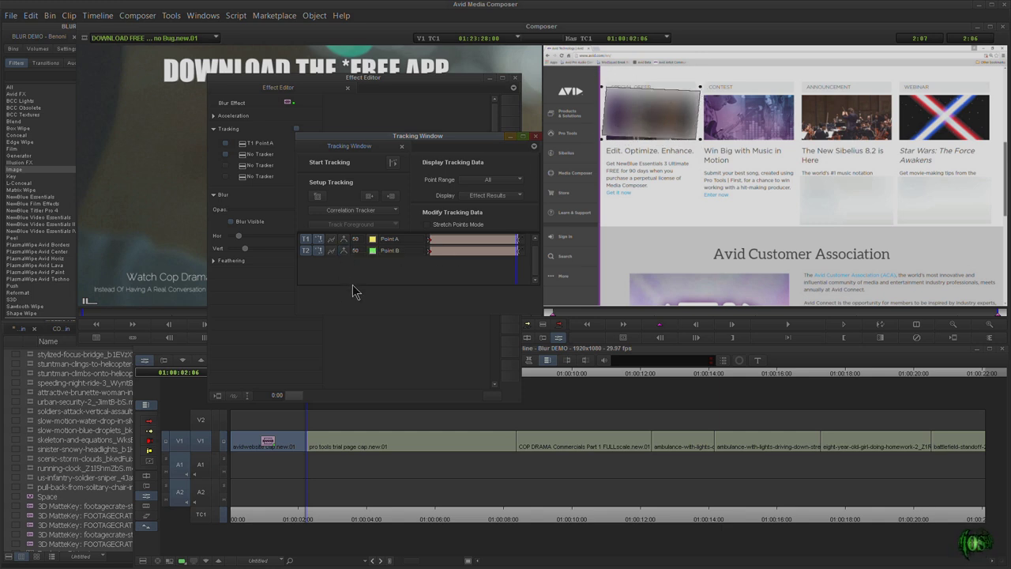
left_click(534, 138)
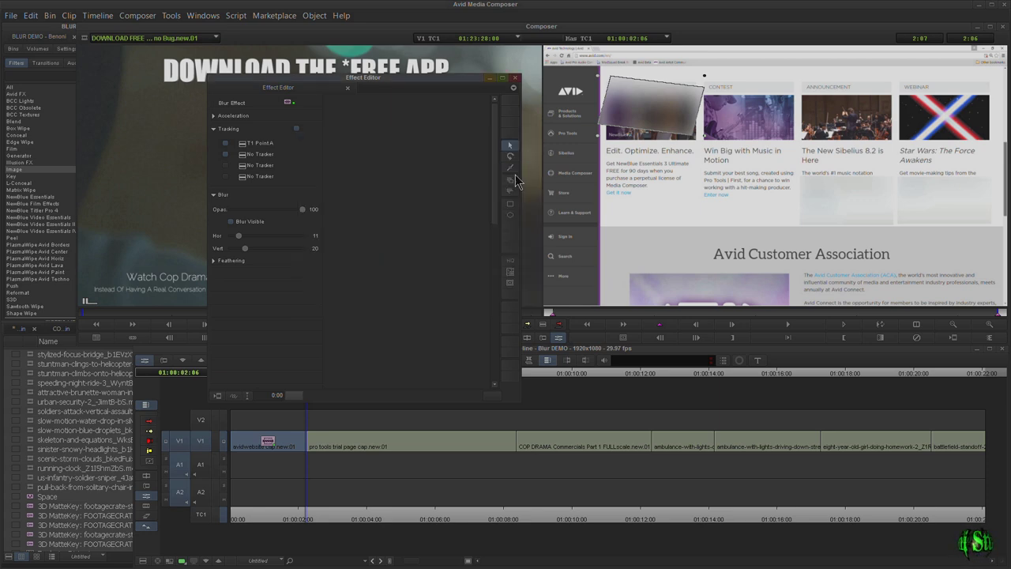
Close the Effect Editor and scrub through the avidwebsite clip to check how the blur follows the page
left_click(514, 77)
left_click(287, 376)
mouse_move(288, 375)
left_mouse_down()
mouse_move(250, 377)
mouse_move(285, 376)
left_mouse_up()
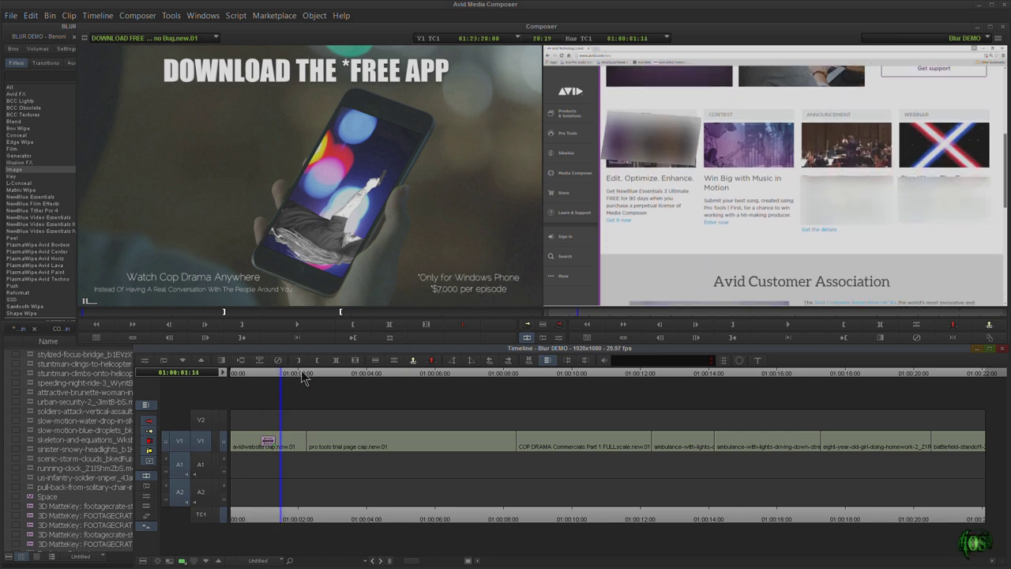
Reopen the Tracking Window with Effect Results displayed and set the smoothing value of Point B to 2
left_click(558, 338)
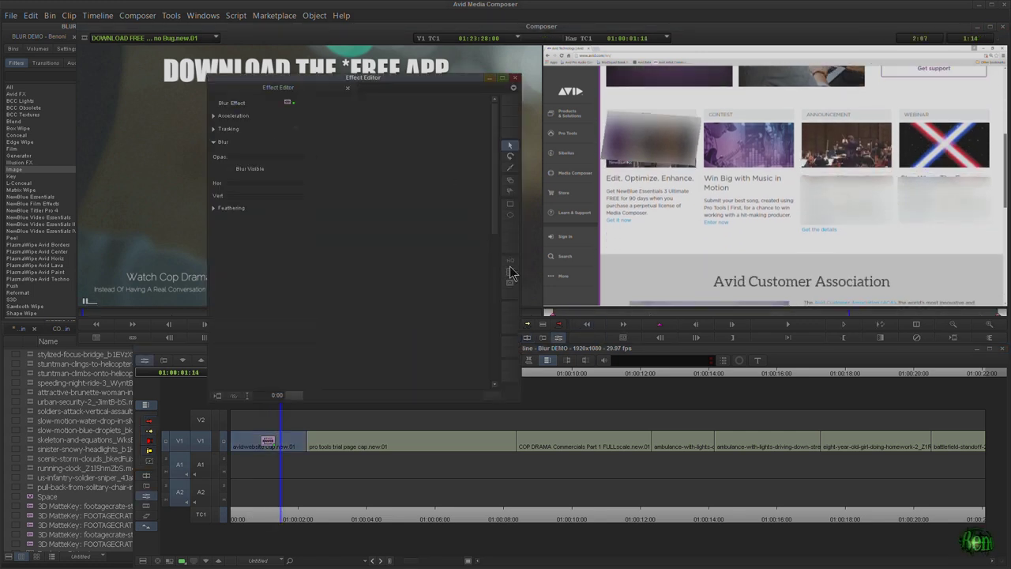
left_click(511, 273)
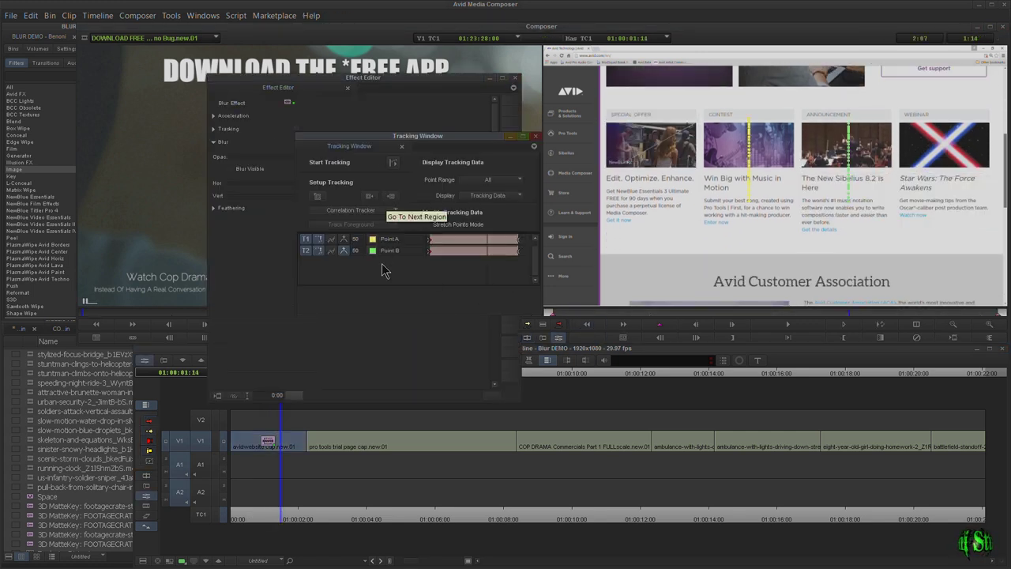
left_click(486, 196)
left_click(505, 215)
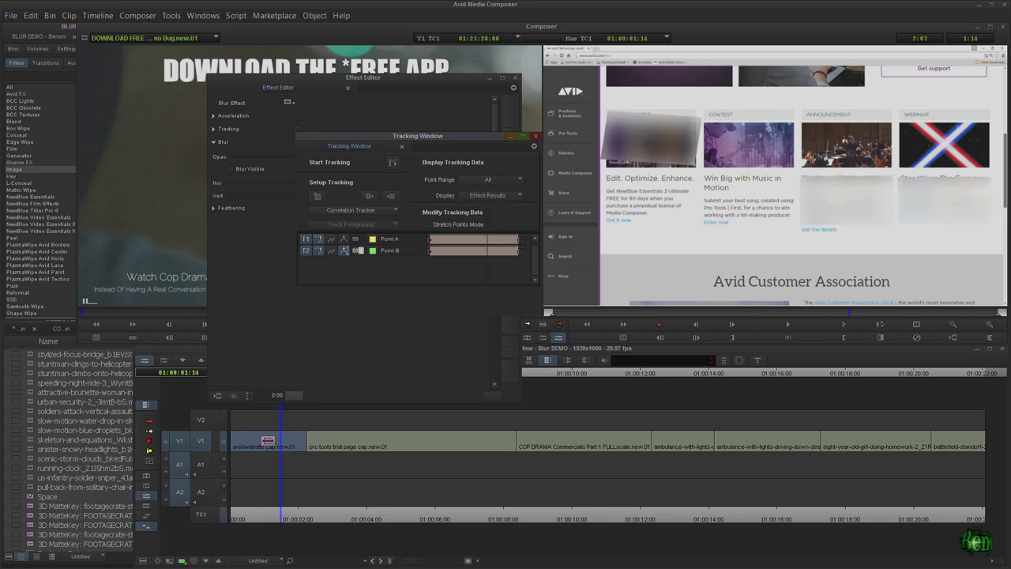
type("1")
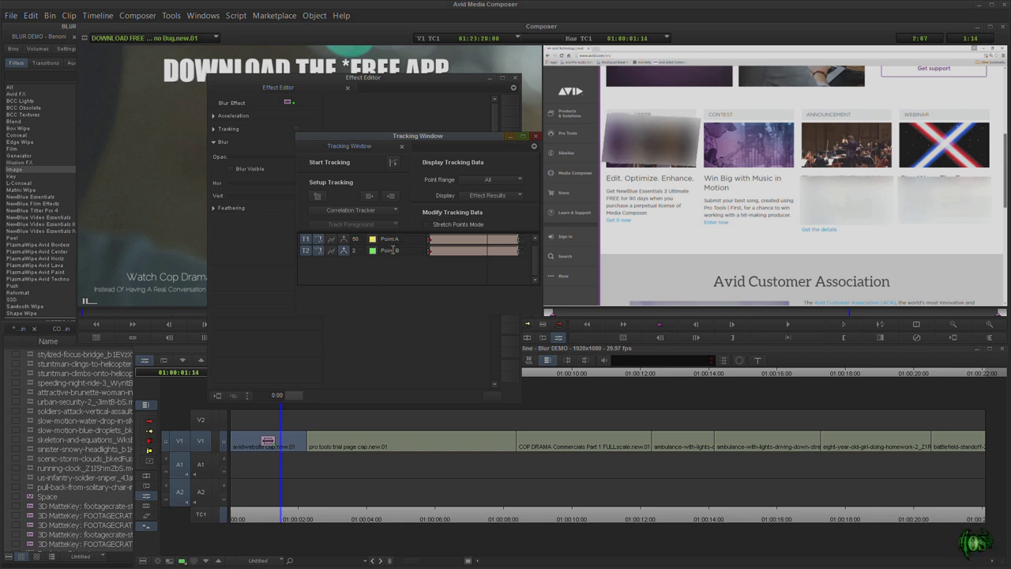
left_click(466, 240)
left_click(535, 136)
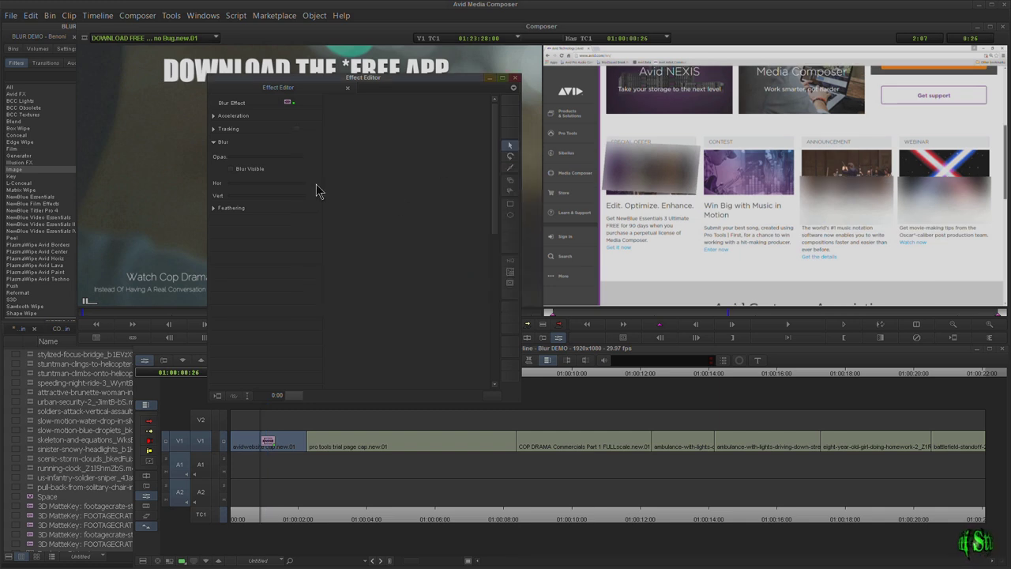
Turn off the T2 Point B tracker for the Special Offer blur shape and close the Effect Editor
left_click(653, 166)
left_click(422, 363)
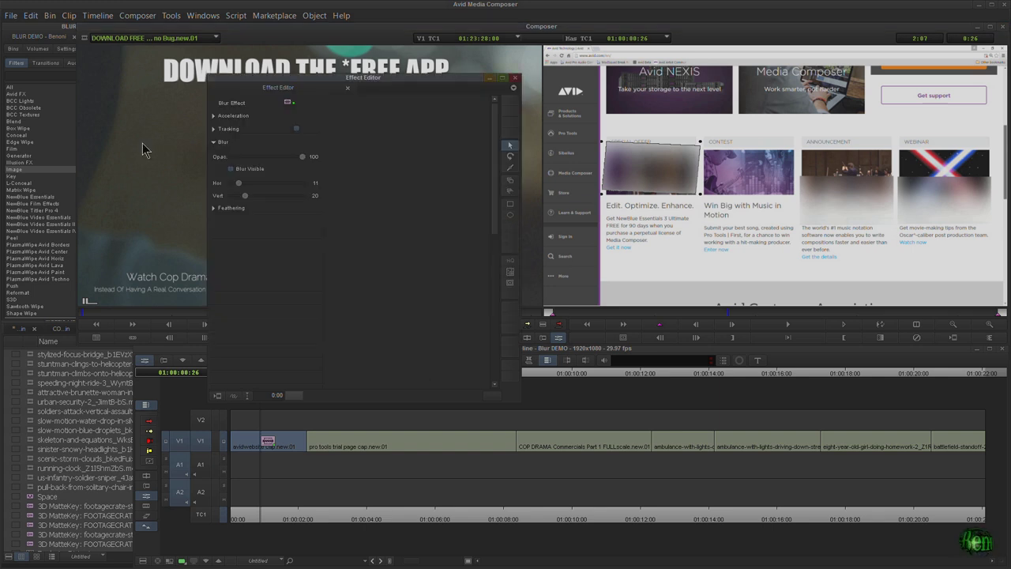
left_click(214, 129)
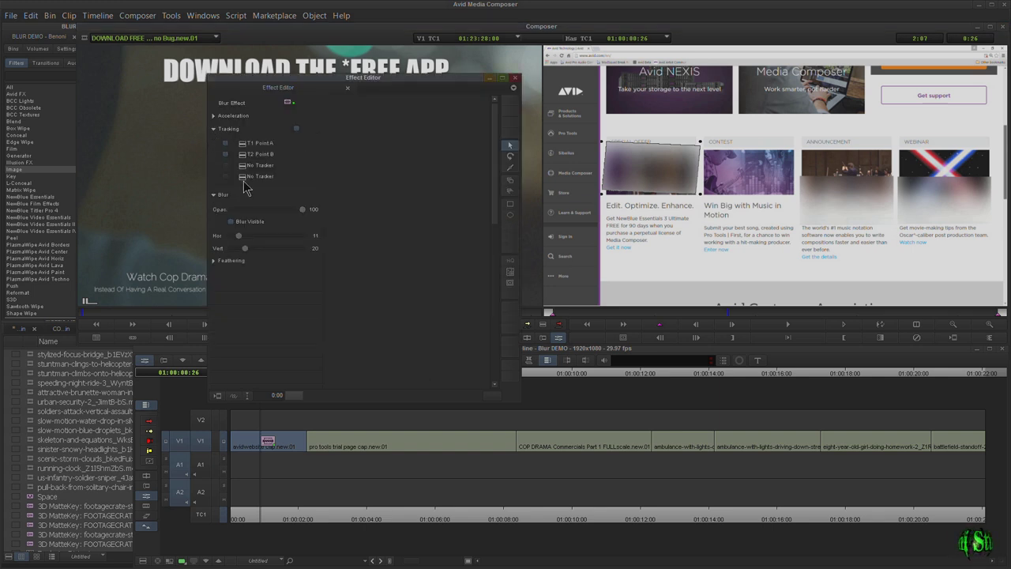
left_click(226, 156)
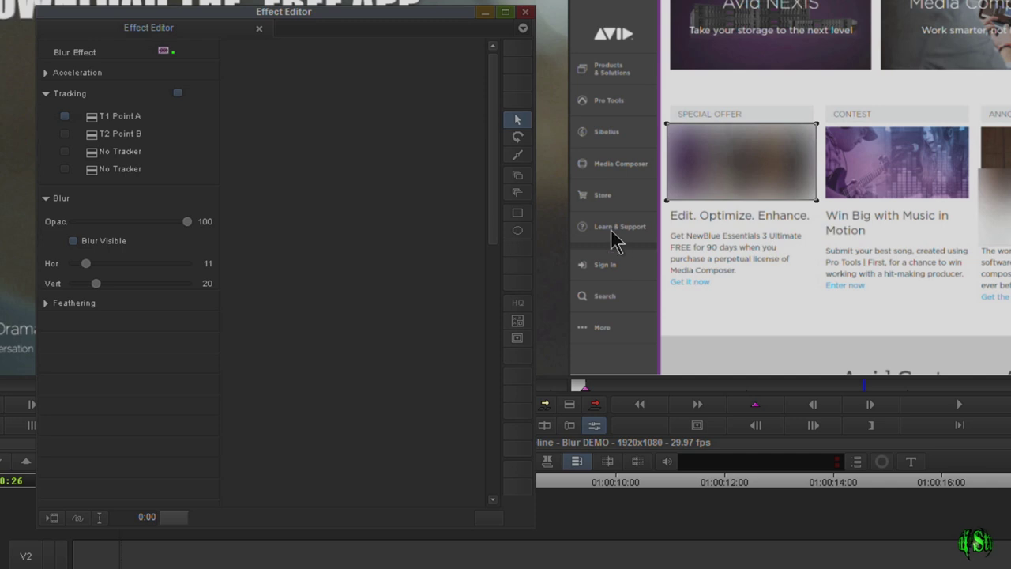
left_click(67, 134)
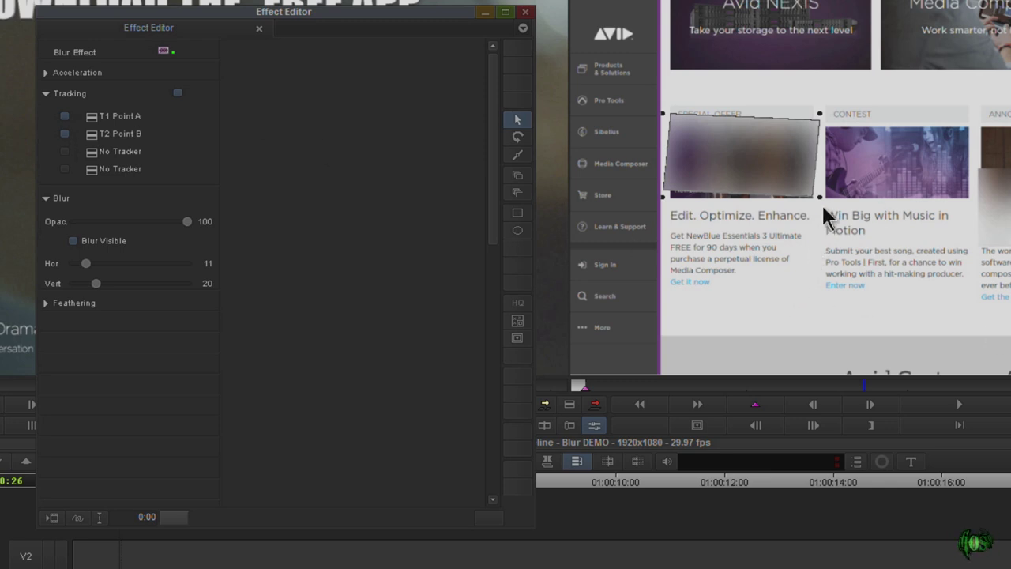
left_click(65, 133)
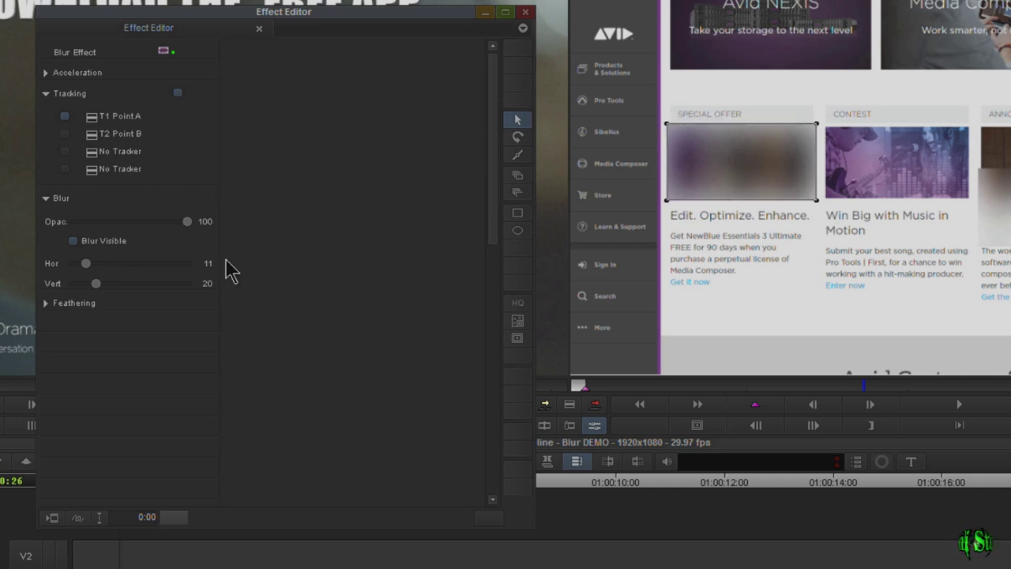
left_click(525, 12)
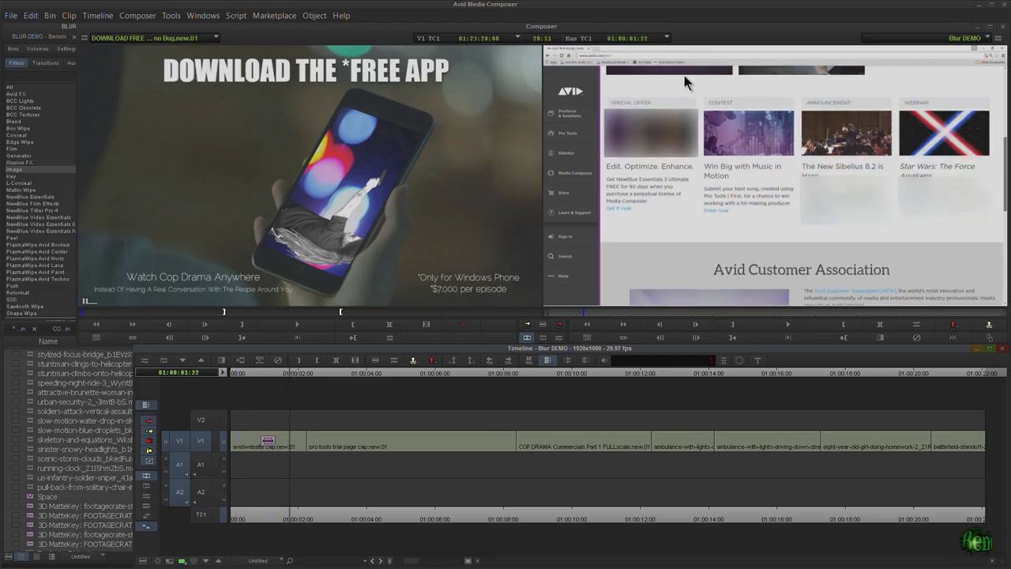
Return to the start of the sequence and reopen the avidwebsite clip's blur effect in the Effect Editor
left_click_drag(270, 373, 177, 388)
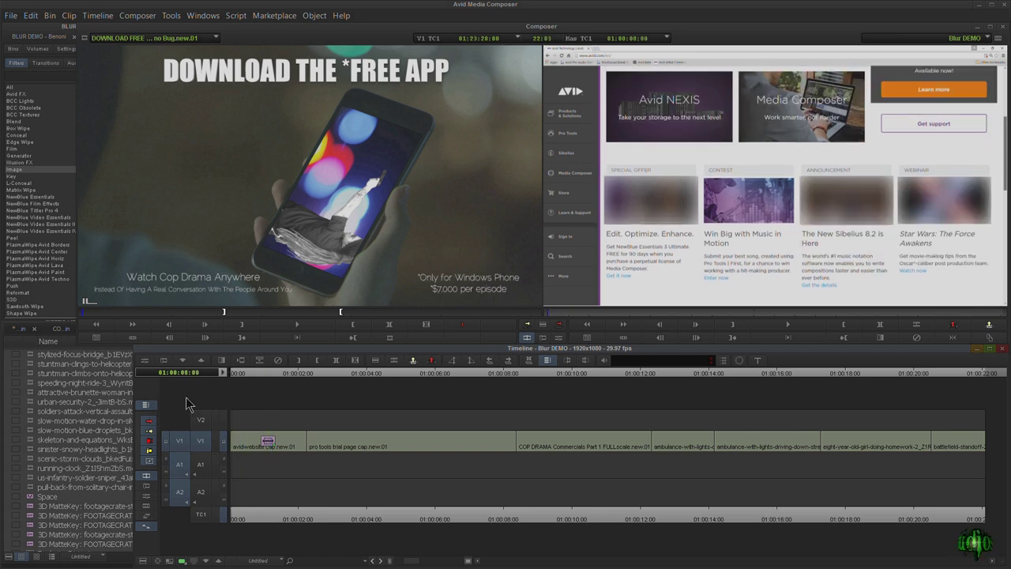
left_click(558, 338)
left_click_drag(383, 73, 386, 77)
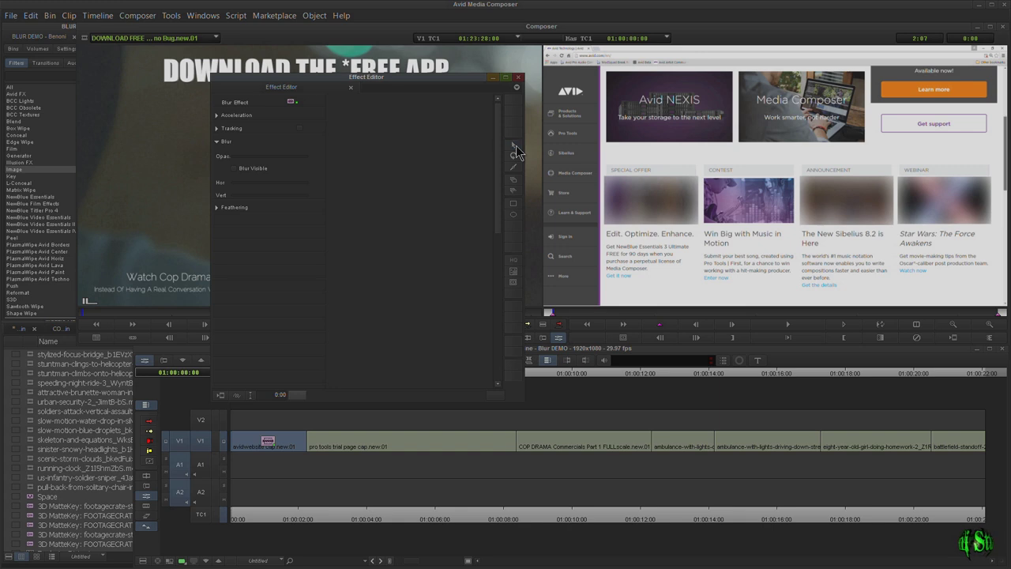
Assign T2 Point B as the first tracker of the Announcement blur shape and close the Effect Editor
left_click(864, 211)
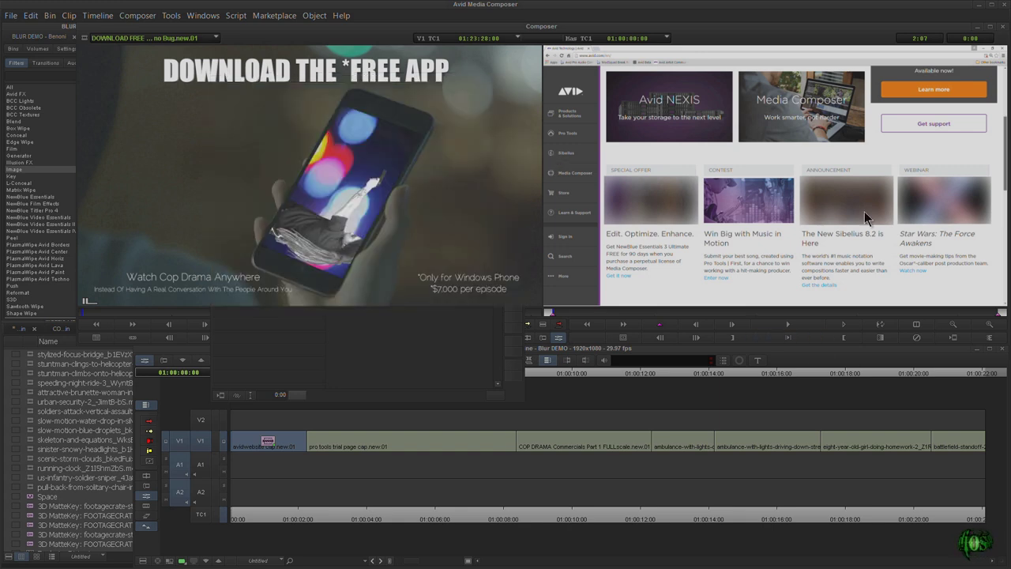
left_click(352, 363)
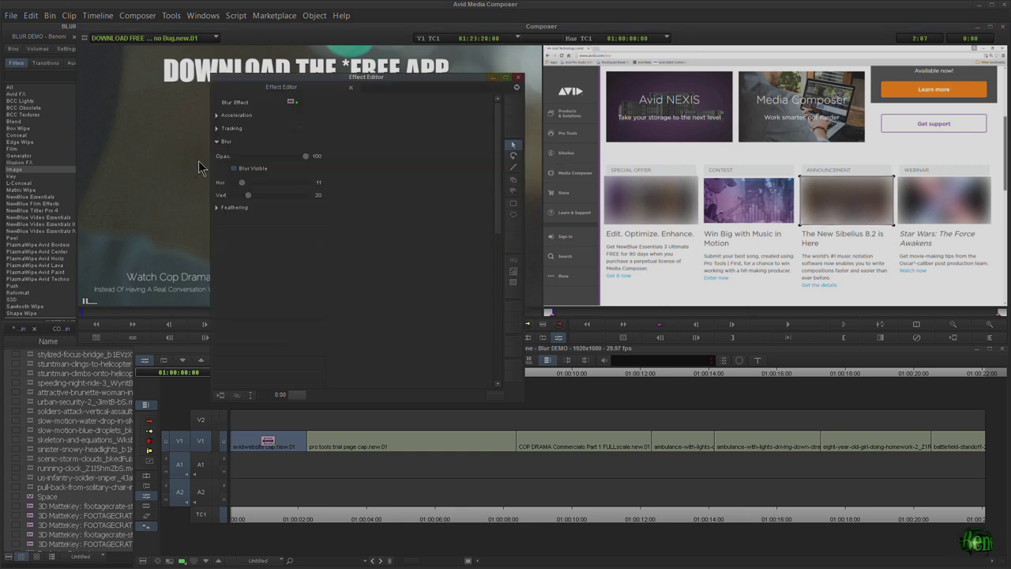
left_click(217, 128)
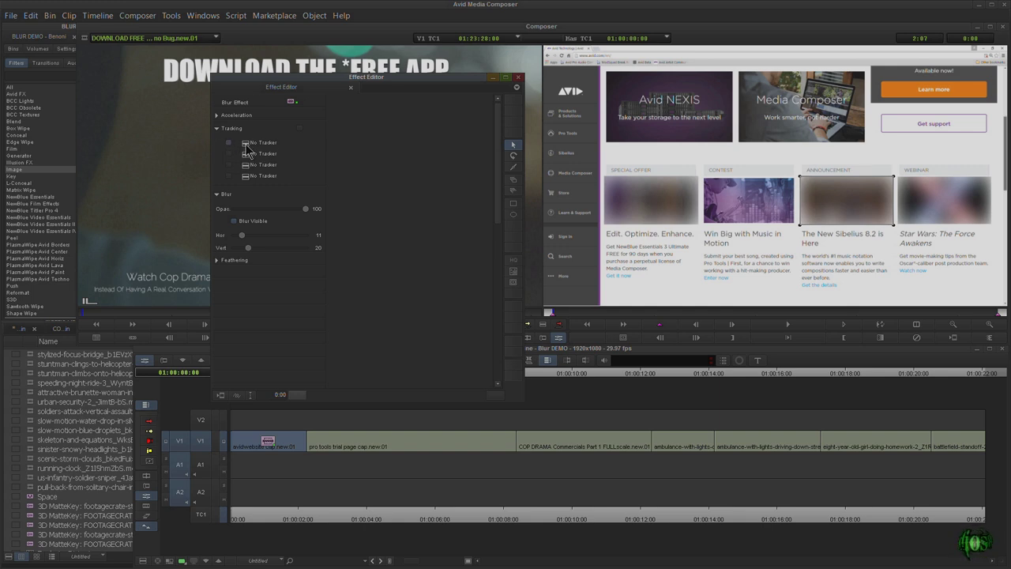
left_click(246, 147)
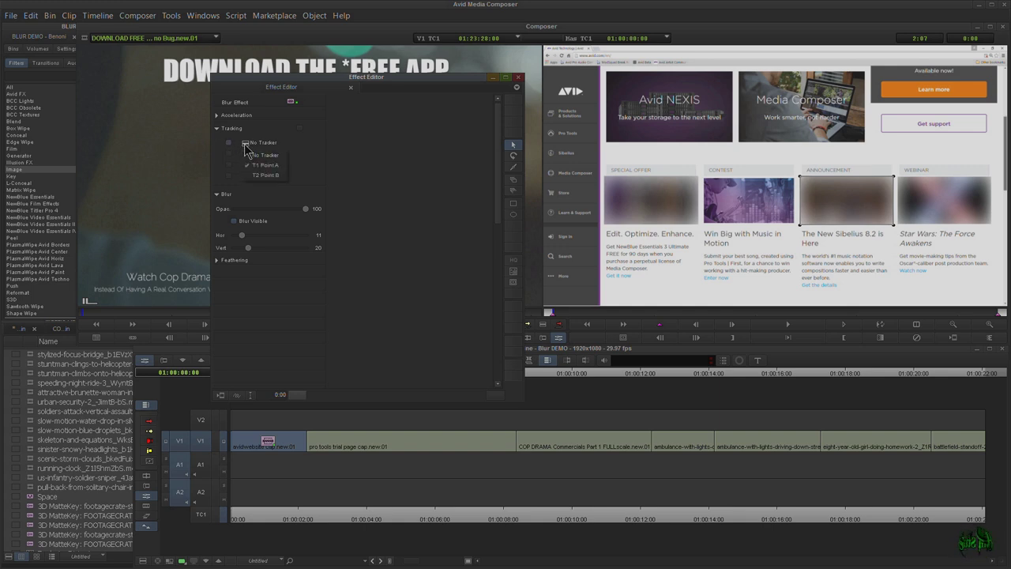
left_click(272, 176)
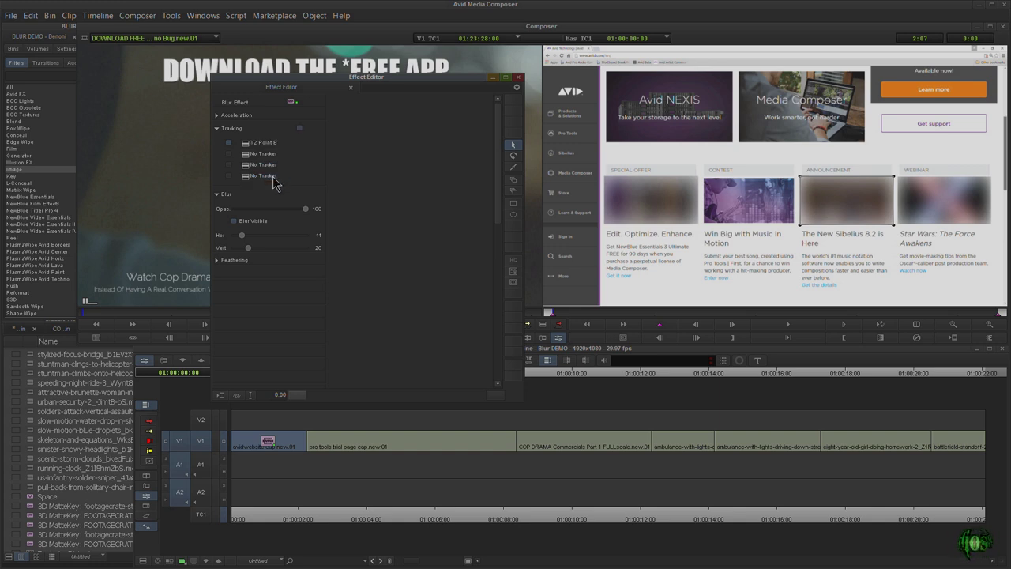
left_click(518, 77)
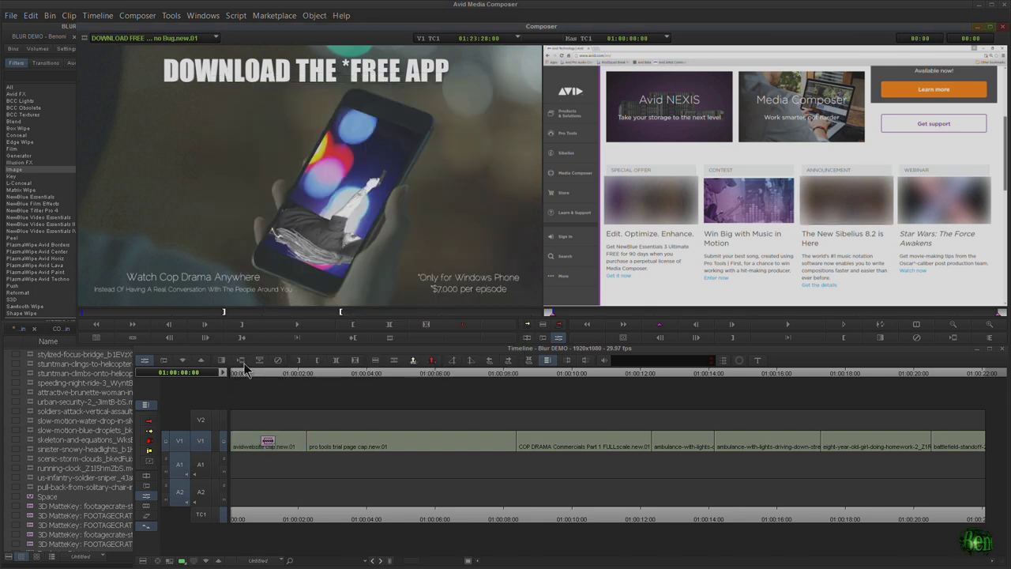
Go back to the first frame of the sequence and open the avidwebsite clip's blur effect in the Effect Editor
left_click(245, 375)
left_click_drag(248, 372, 164, 383)
left_click(557, 339)
left_click(557, 339)
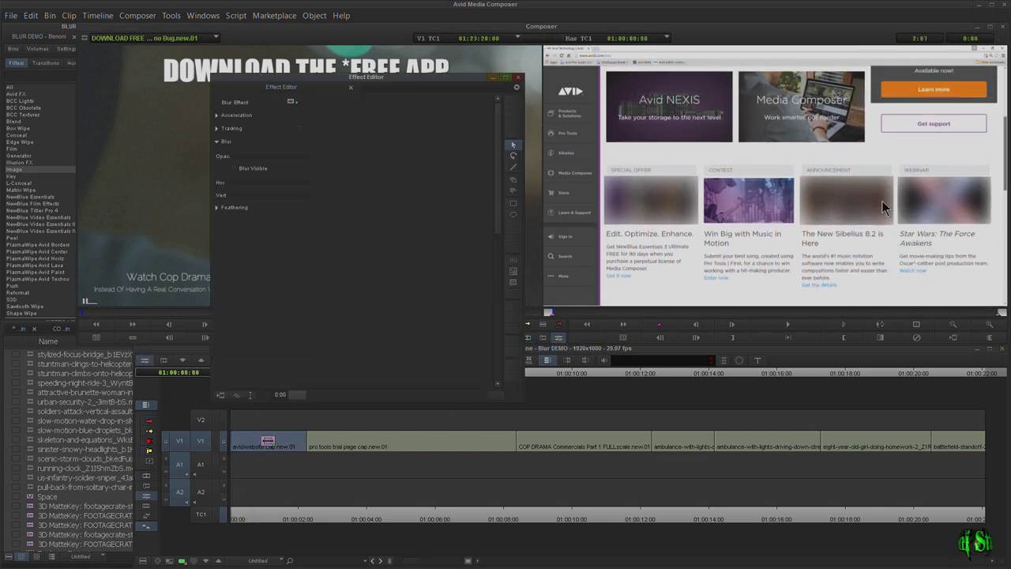
Switch the first tracker of the Announcement blur shape to T1 Point A
left_click(851, 211)
left_click(463, 378)
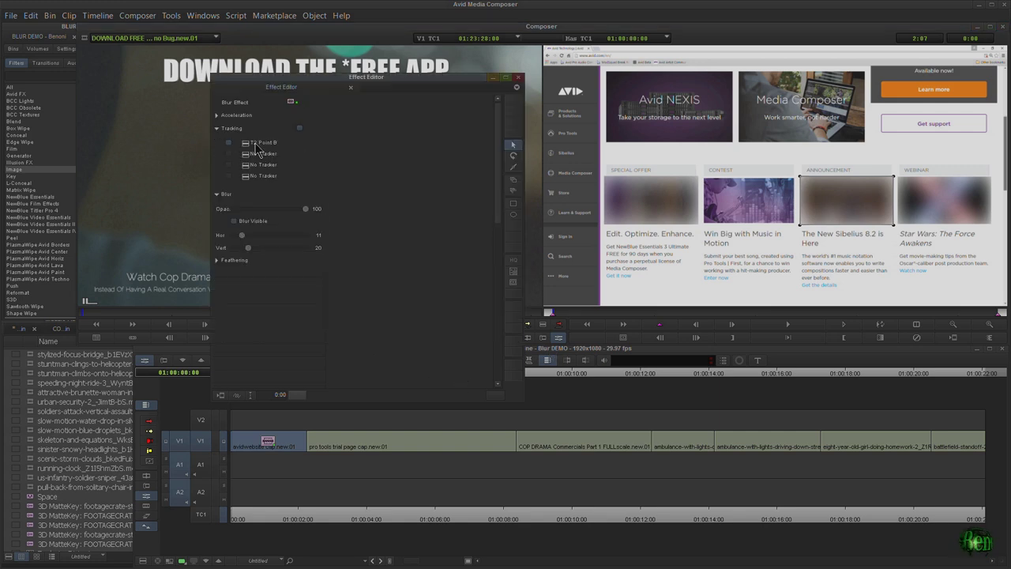
left_click(247, 144)
left_click(261, 169)
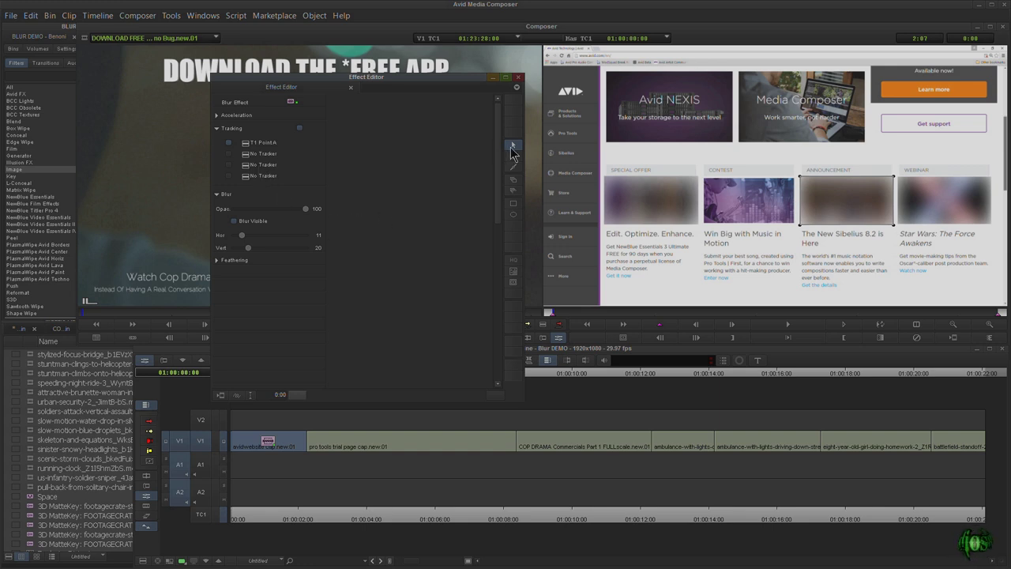
Assign T1 Point A as the first tracker of the Webinar blur shape
left_click(946, 202)
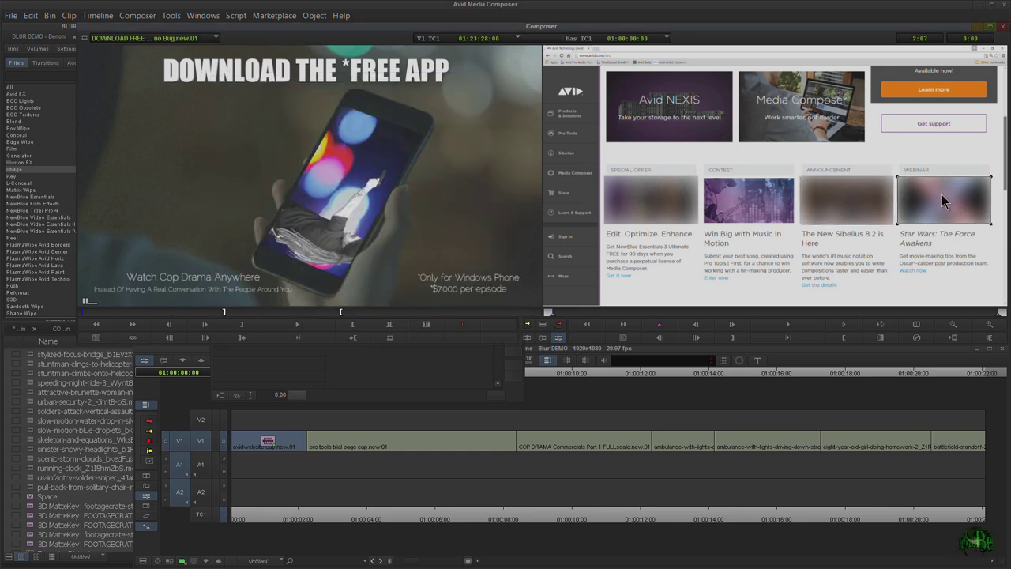
left_click(366, 376)
left_click(245, 155)
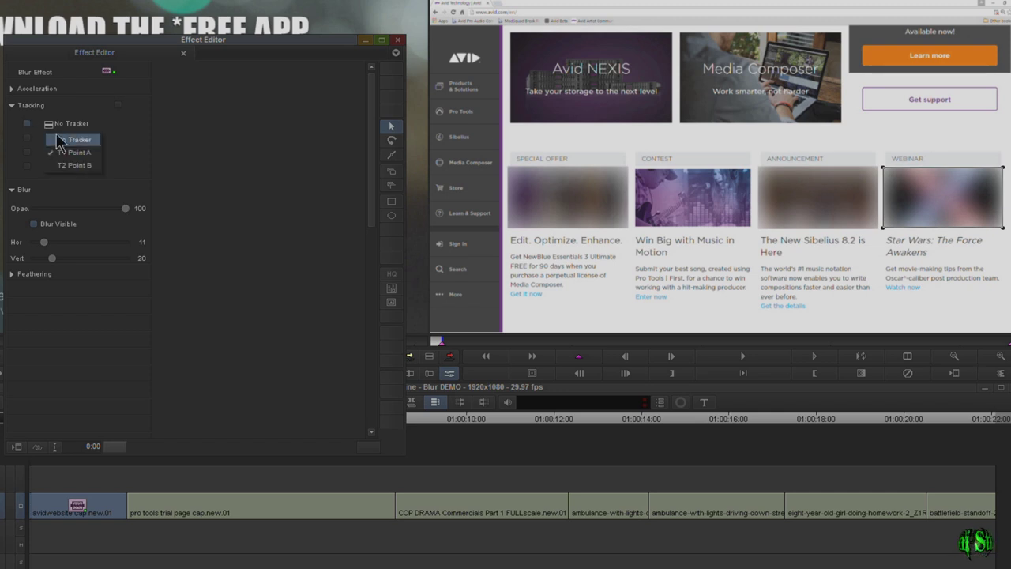
left_click(82, 153)
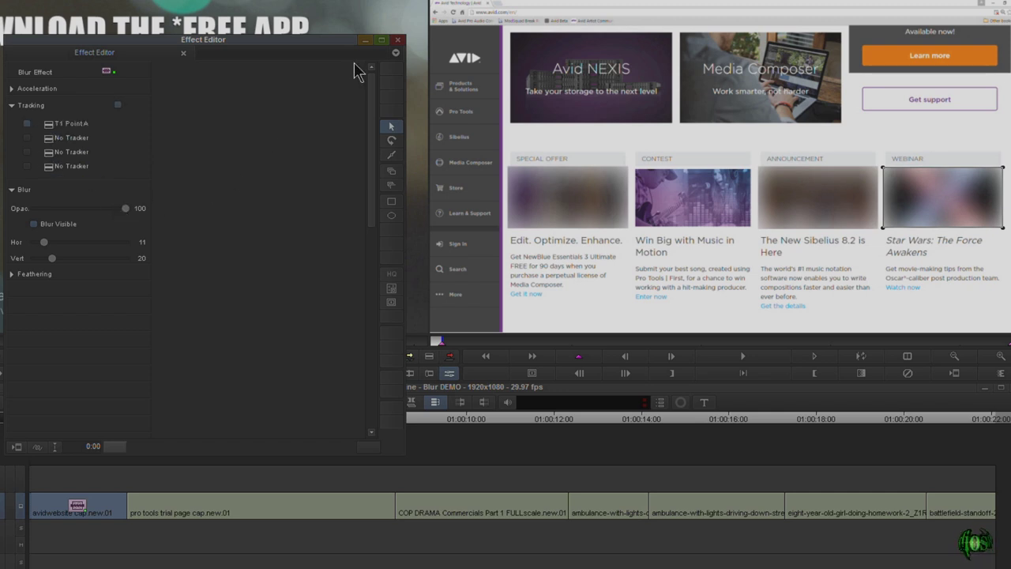
Close the Effect Editor and play the avidwebsite clip from its start to check the tracked blurs
left_click(397, 40)
left_click_drag(39, 417, 9, 418)
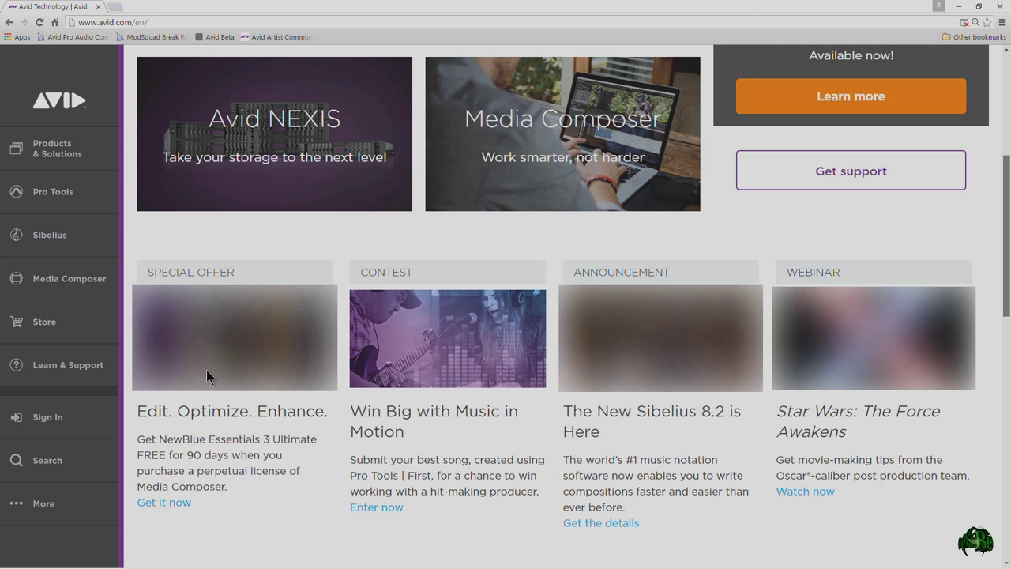
scroll(206, 370, "down", 2)
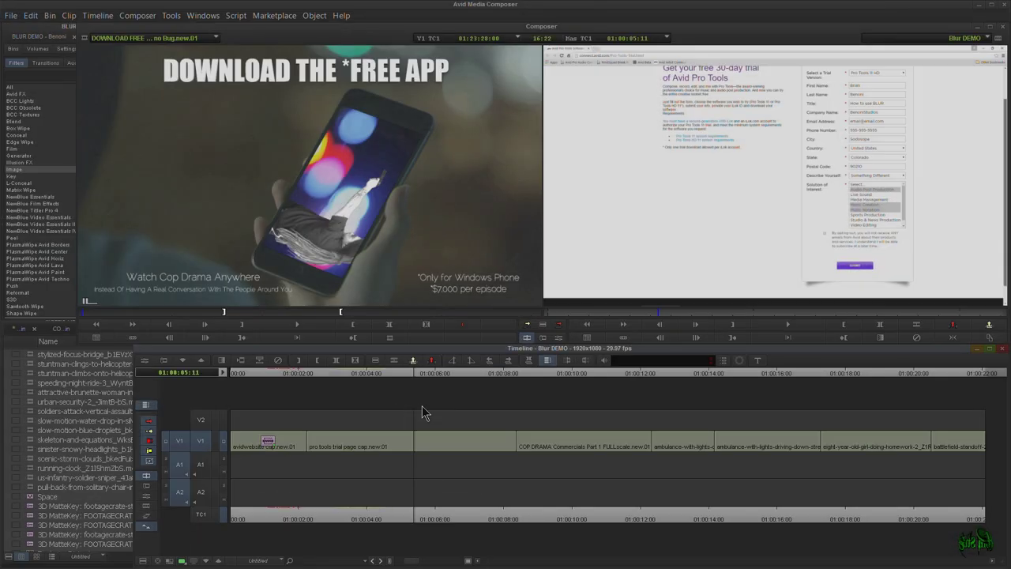
Scrub through the pro tools trial page clip to examine how the form scrolls, and park near the clip's start
left_click_drag(422, 405, 382, 412)
left_click(324, 426)
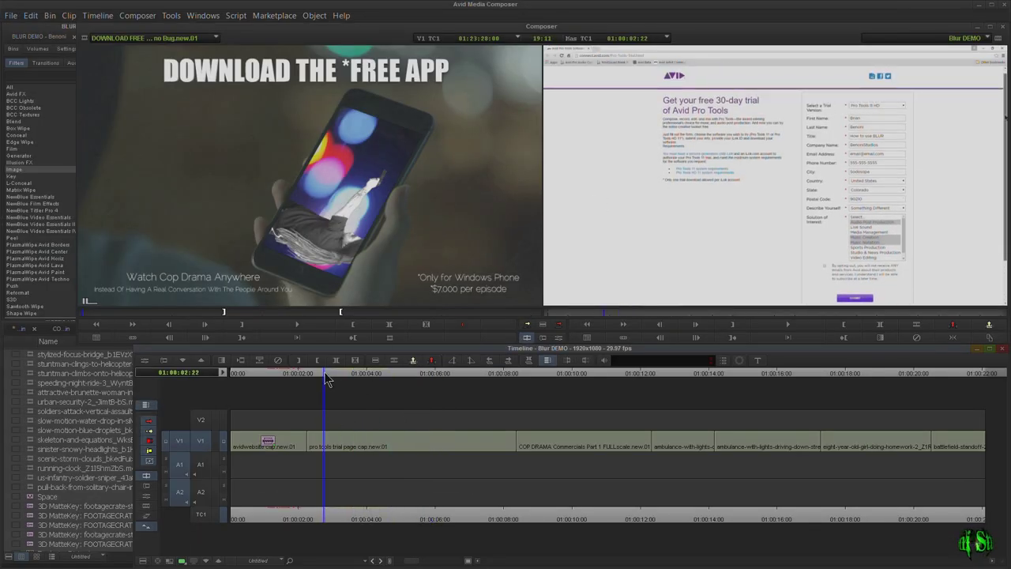
key("space")
left_click(326, 401)
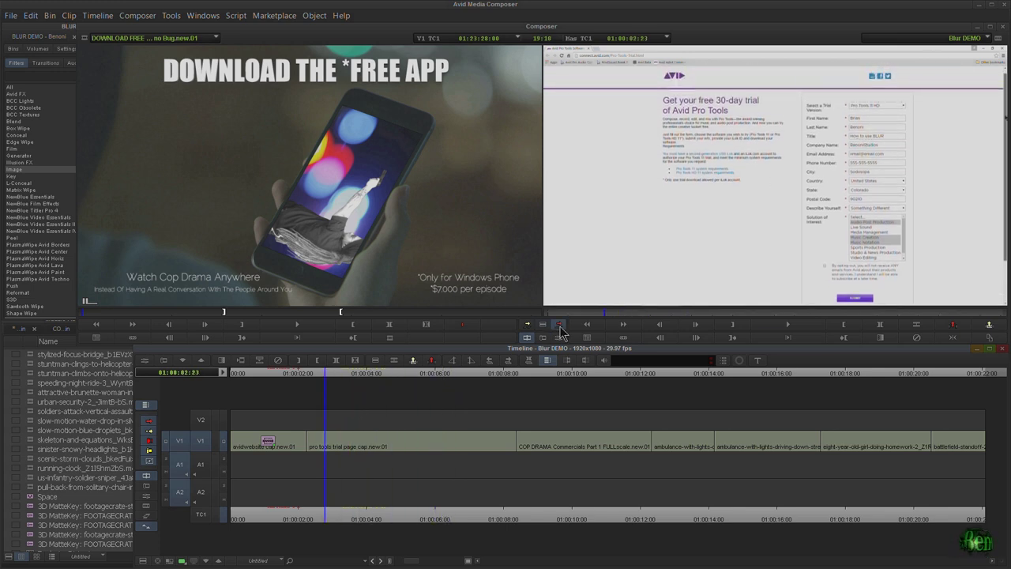
left_click(332, 374)
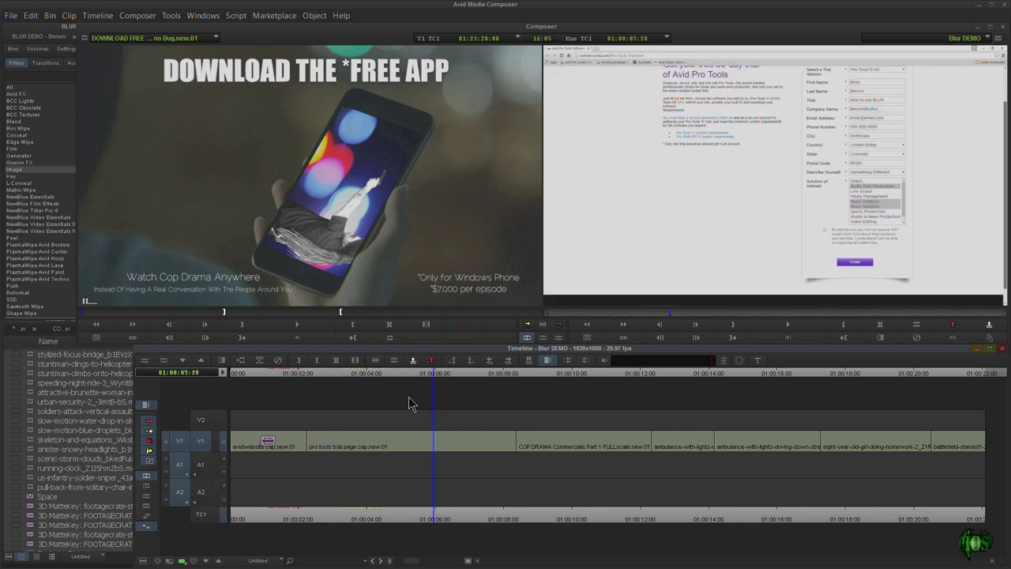
left_click(316, 418)
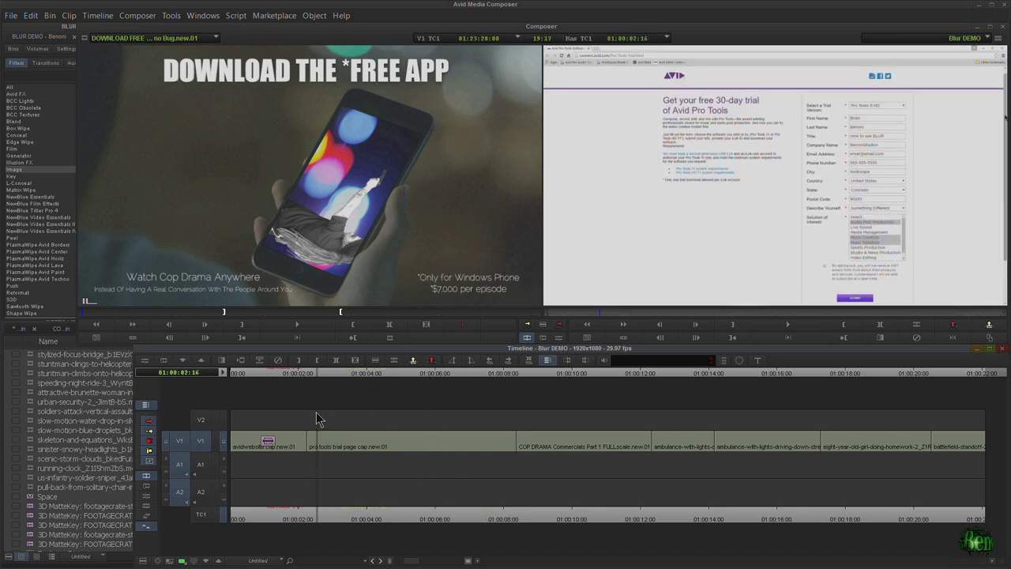
Apply the Blur Effect from the Image category to the pro tools trial page clip and open it in the Effect Editor
left_click(40, 174)
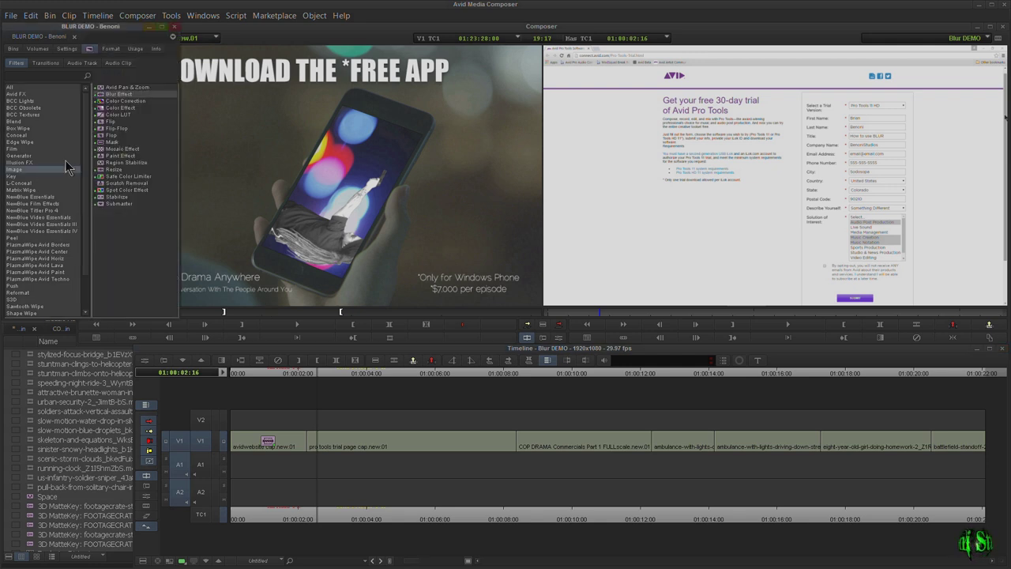
left_click_drag(101, 98, 345, 444)
left_click(549, 359)
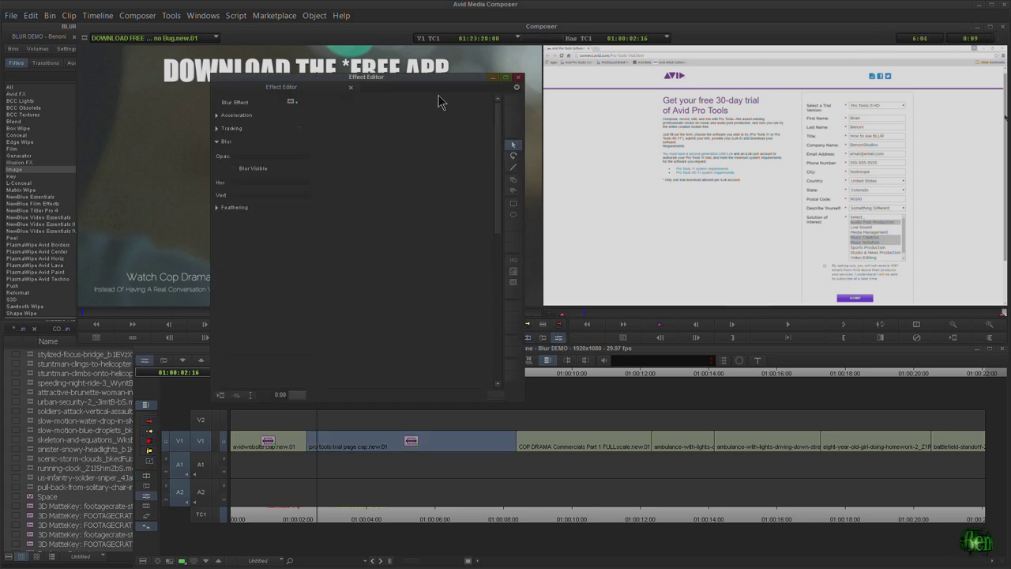
Draw a rectangular blur shape over the form's column of entry fields, from Select a Trial Version to Describe Yourself
left_click(854, 126, "ctrl")
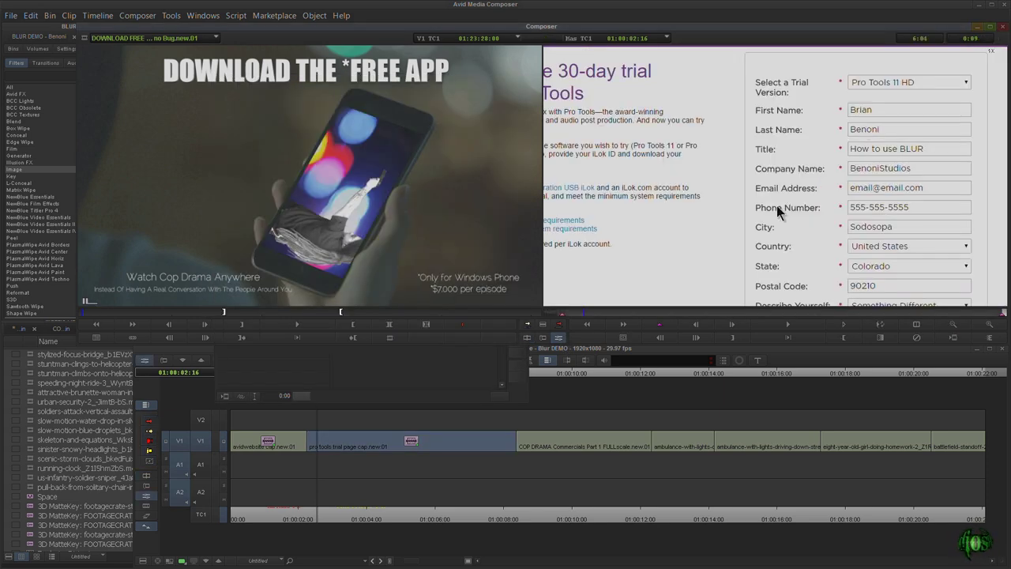
left_click_drag(804, 188, 707, 181)
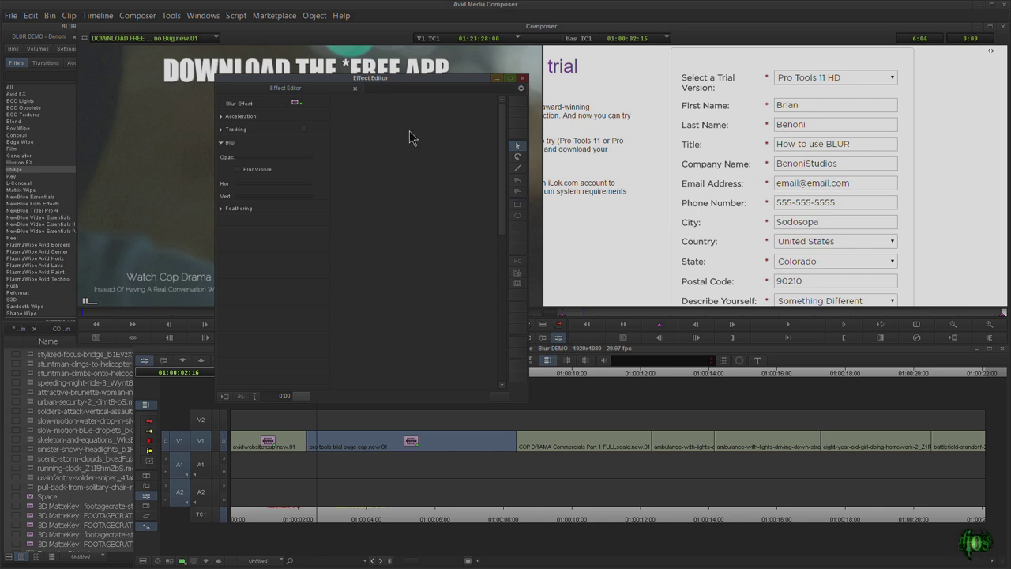
left_click(518, 203)
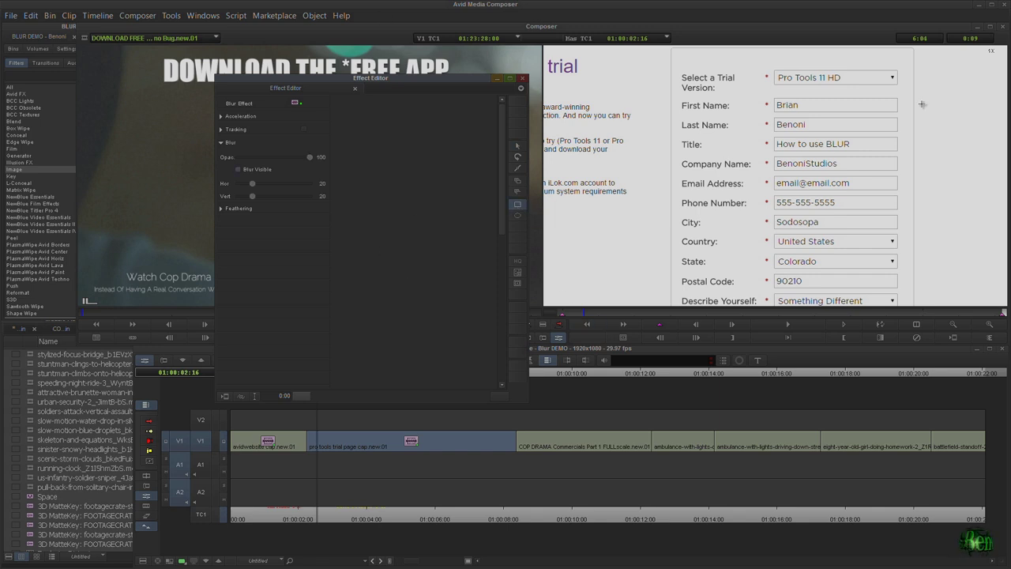
left_click_drag(763, 60, 912, 316)
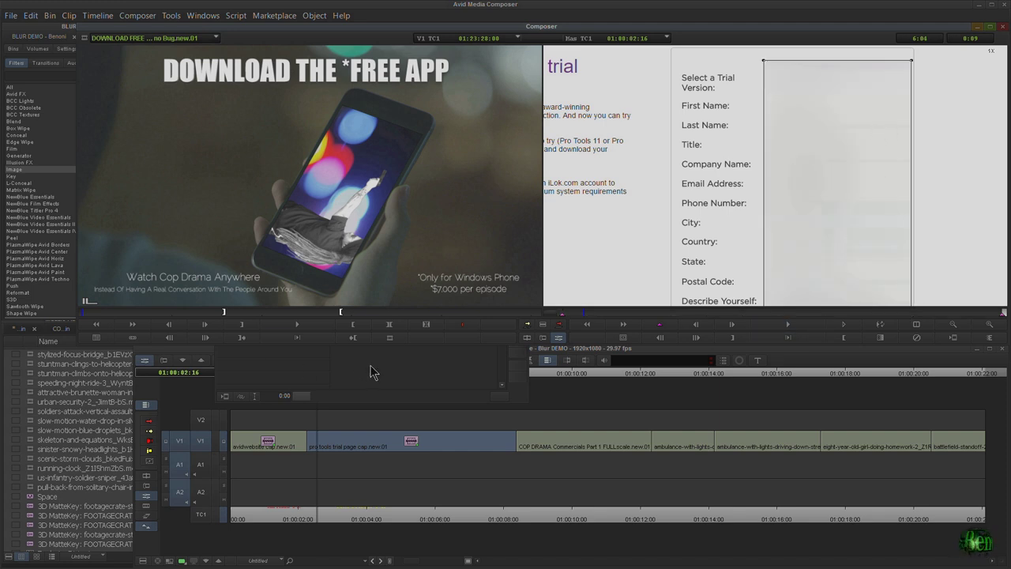
Shrink and reposition the blur rectangle so it covers only the First Name entry
left_click_drag(763, 61, 772, 184)
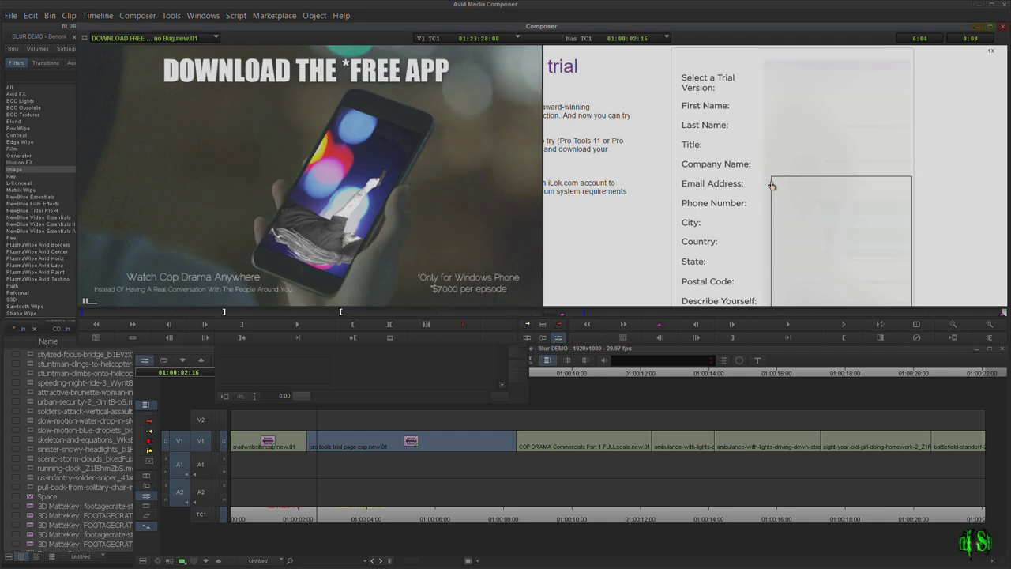
left_click_drag(818, 256, 788, 131)
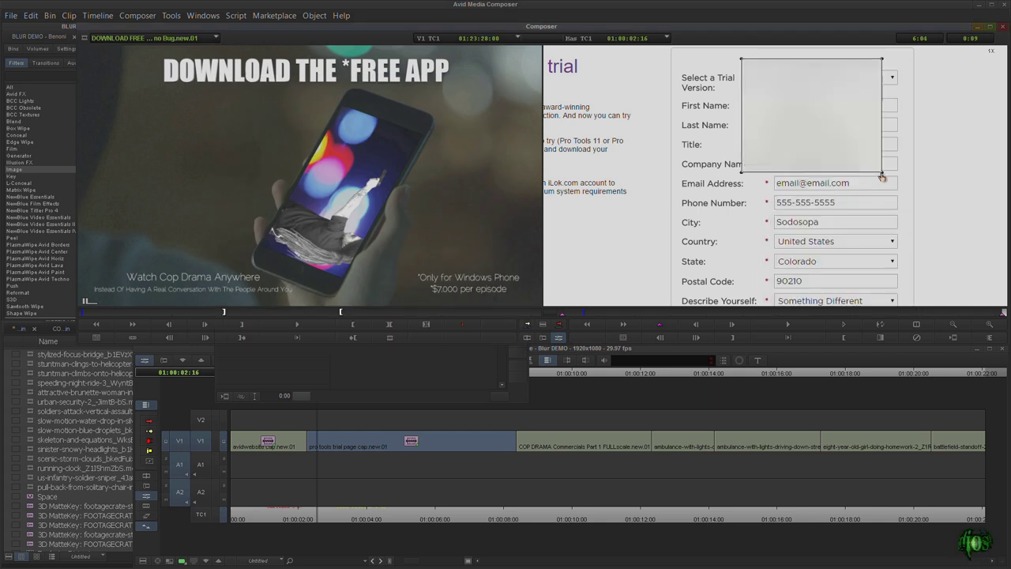
left_click_drag(882, 172, 818, 99)
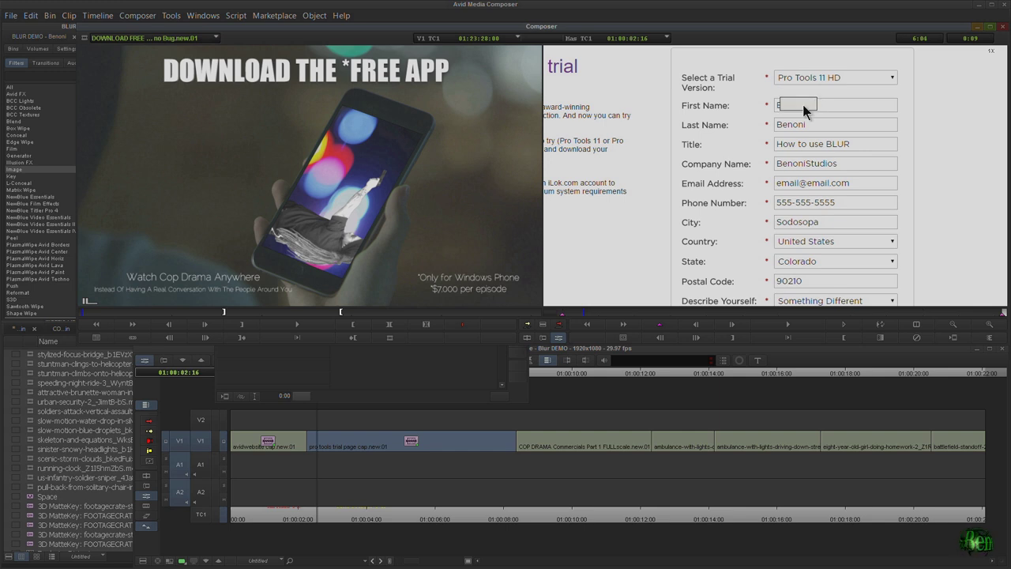
Draw separate rectangular blur shapes over the Last Name and Email Address entries
left_click(379, 369)
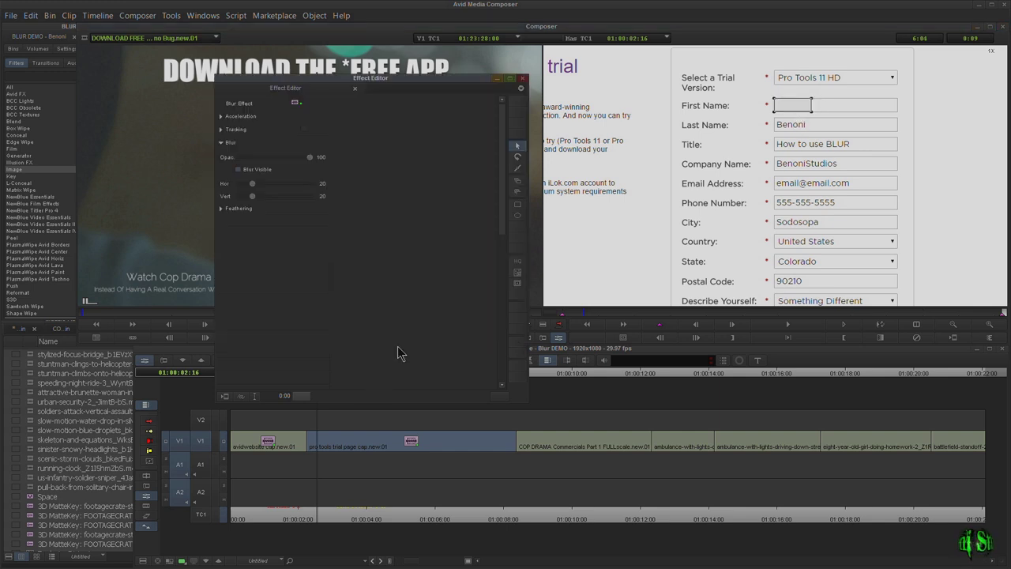
left_click(516, 202)
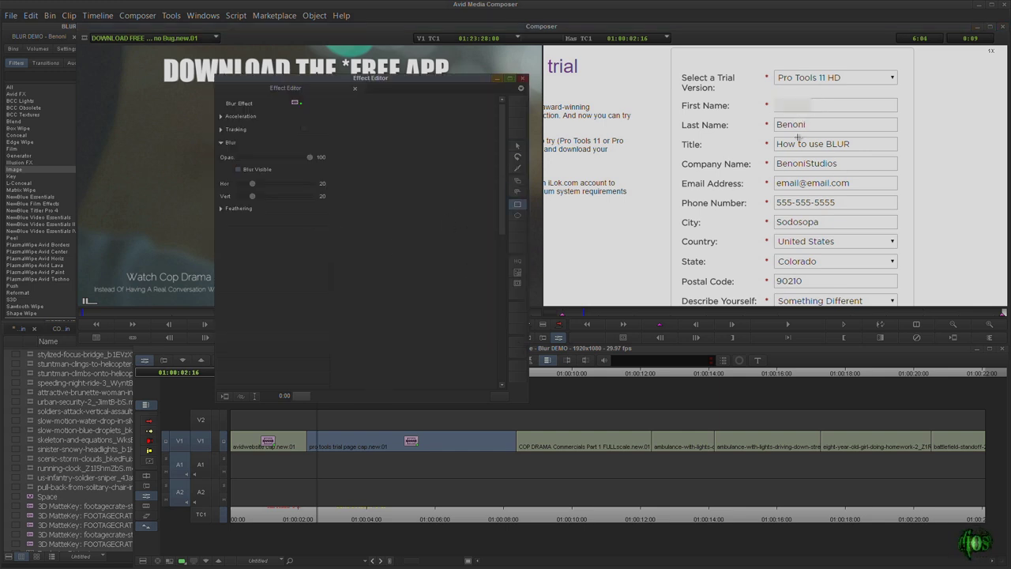
left_click_drag(774, 120, 811, 128)
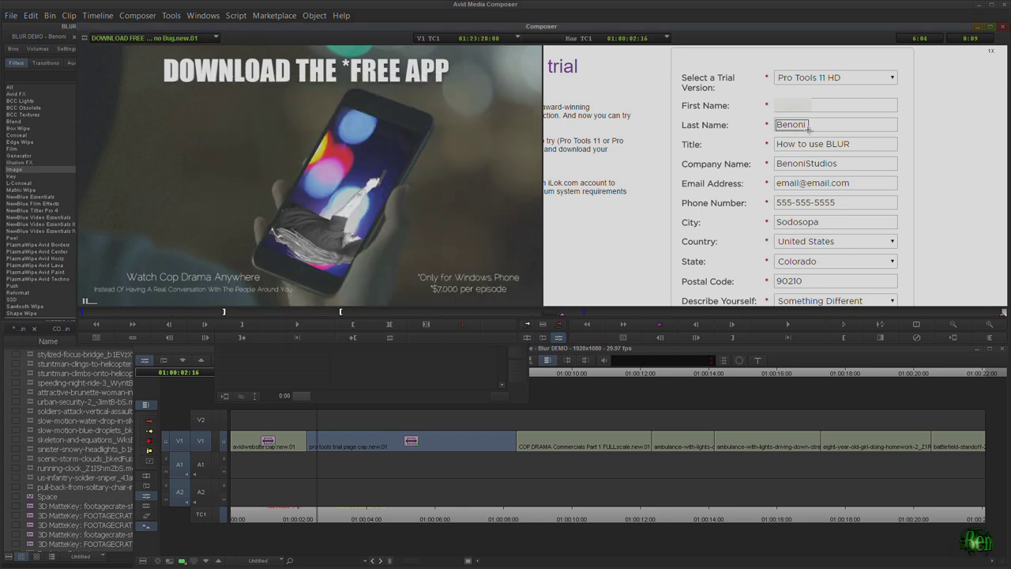
left_click(442, 366)
left_click(519, 204)
left_click_drag(775, 177, 854, 190)
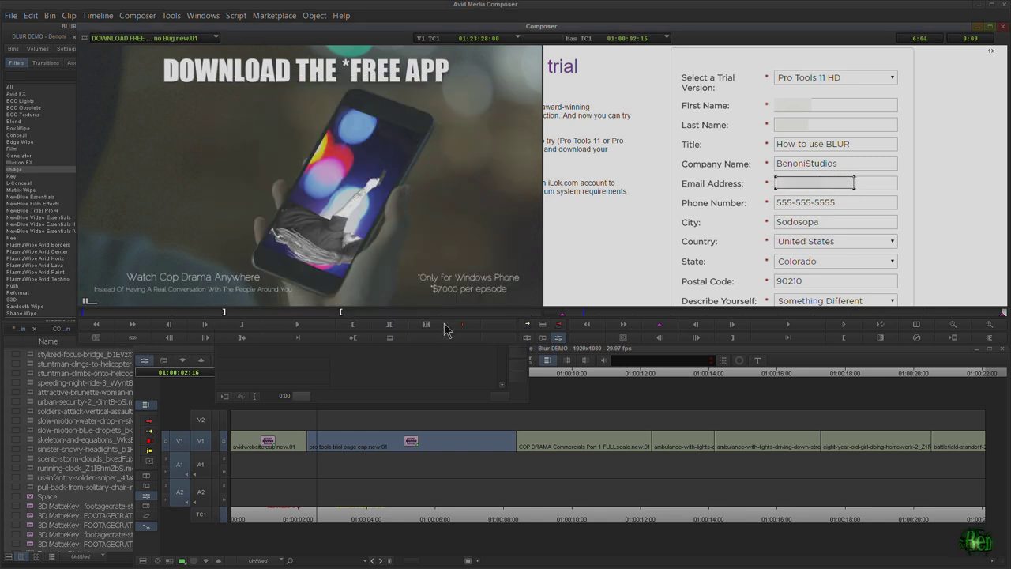
Draw a rectangular blur shape over the Phone Number entry and close the Effect Editor
left_click(432, 352)
left_click(517, 205)
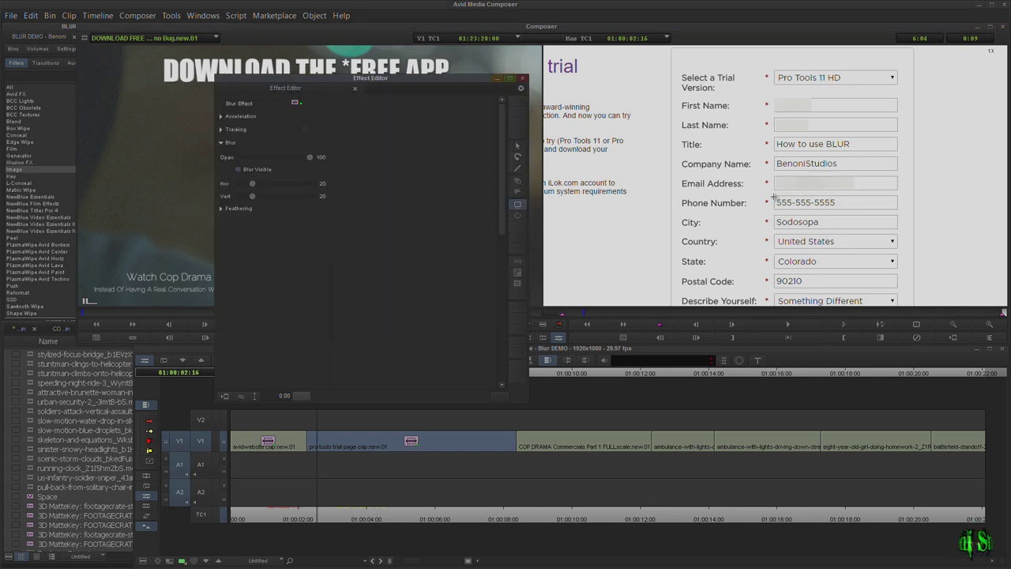
left_click_drag(774, 196, 844, 208)
left_click(401, 368)
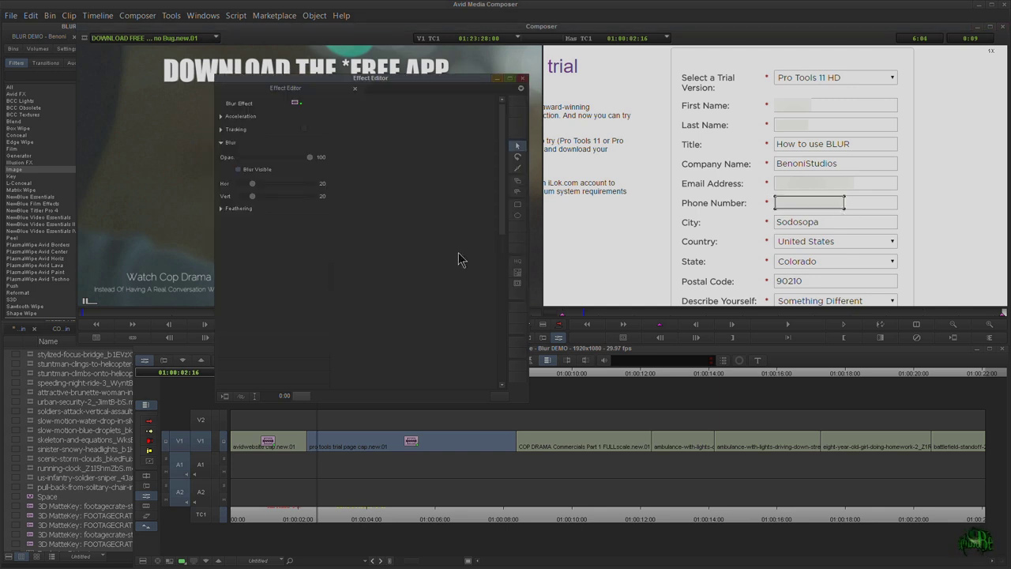
left_click(522, 79)
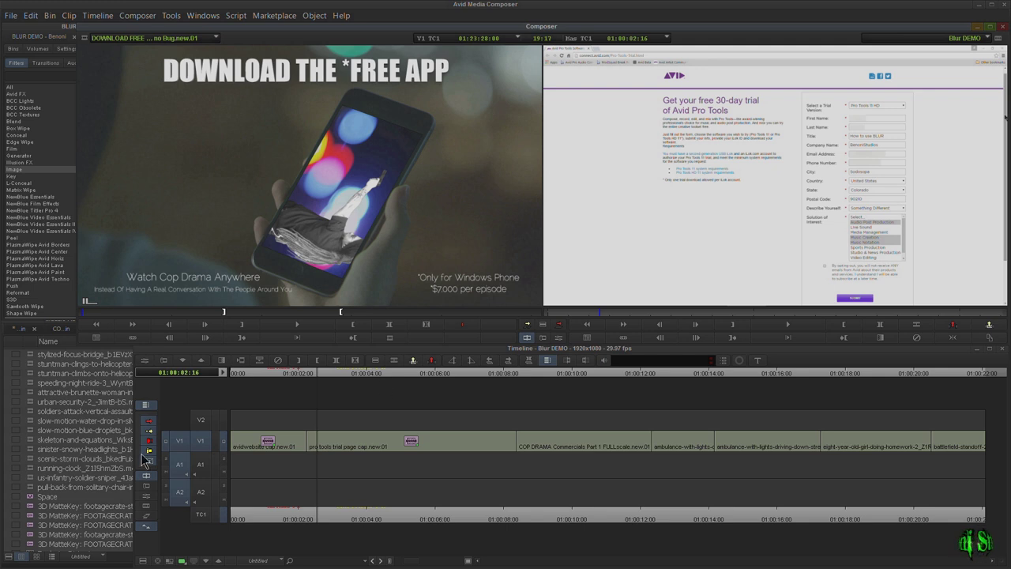
Play the pro tools trial page clip to check the blur shapes against the scrolling form, and return near its start
mouse_move(319, 374)
left_mouse_down()
mouse_move(300, 374)
mouse_move(336, 376)
left_mouse_up()
key("space")
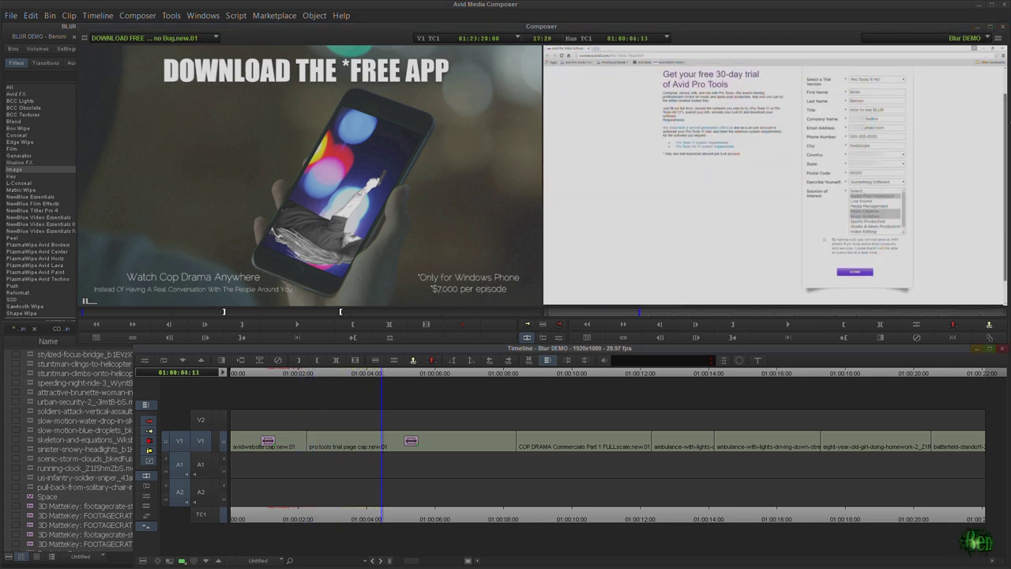
left_click_drag(385, 376, 315, 376)
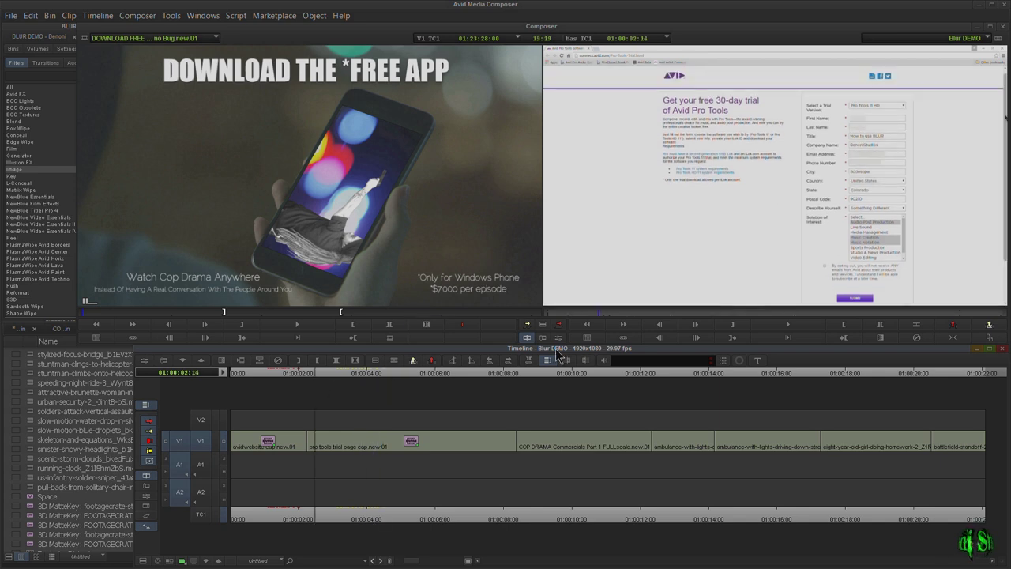
Move to the first frame of the pro tools trial page clip and open its blur effect in the Effect Editor
left_click(558, 338)
left_click_drag(405, 80, 375, 162)
left_click(316, 423)
left_click_drag(326, 372, 309, 373)
left_click(558, 338)
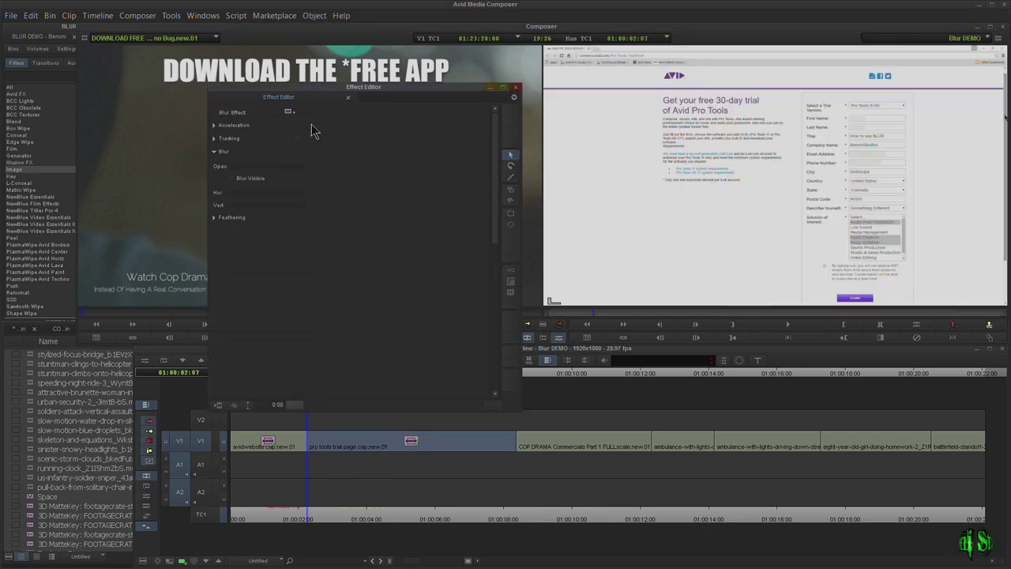
Open the Tracking Window for the form's blur effect with the whole page in view, and scrub along the Point A track
left_click(510, 280)
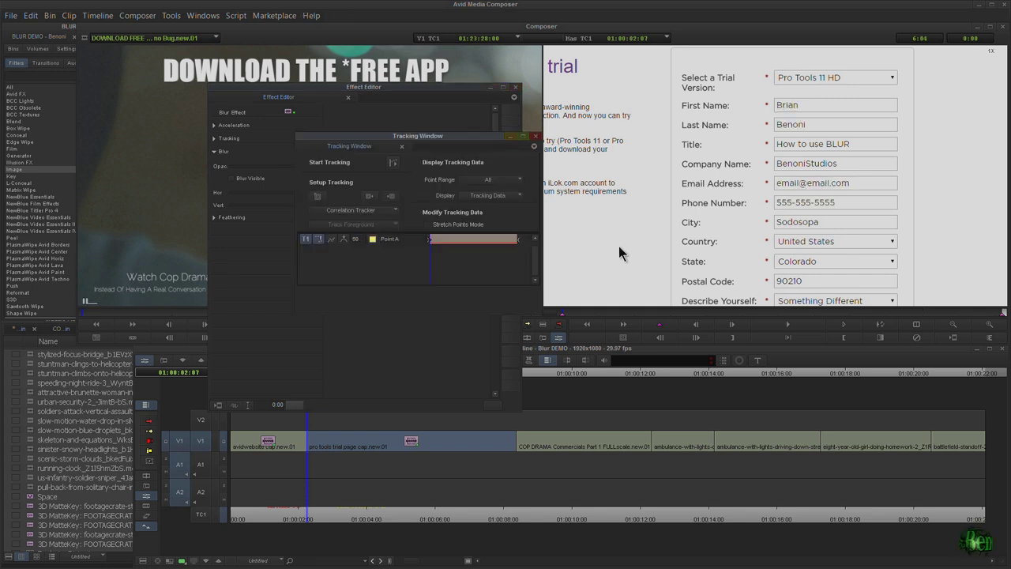
left_click(951, 326)
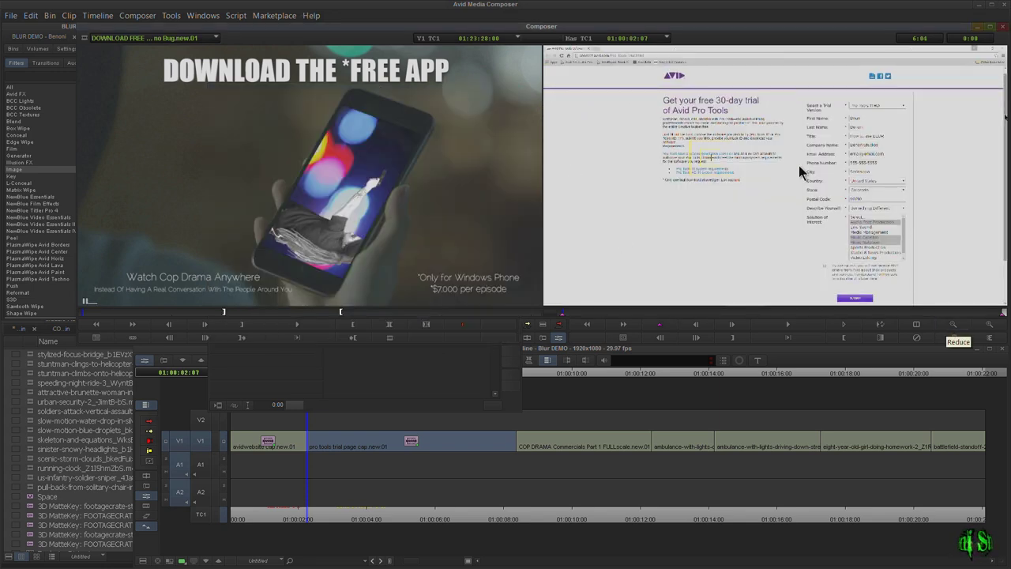
left_click(458, 325)
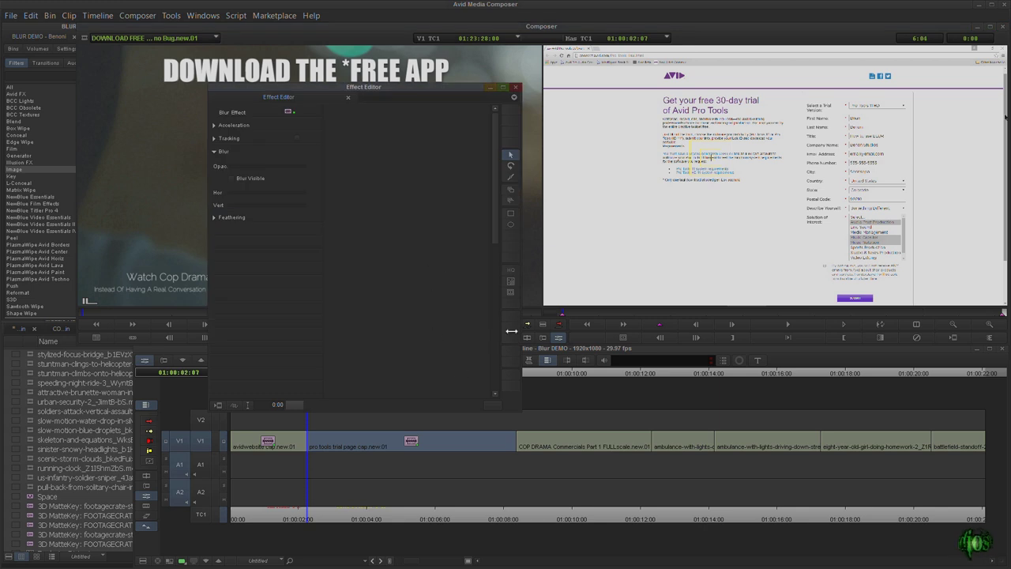
left_click(512, 284)
left_click(445, 238)
left_click_drag(451, 237, 381, 243)
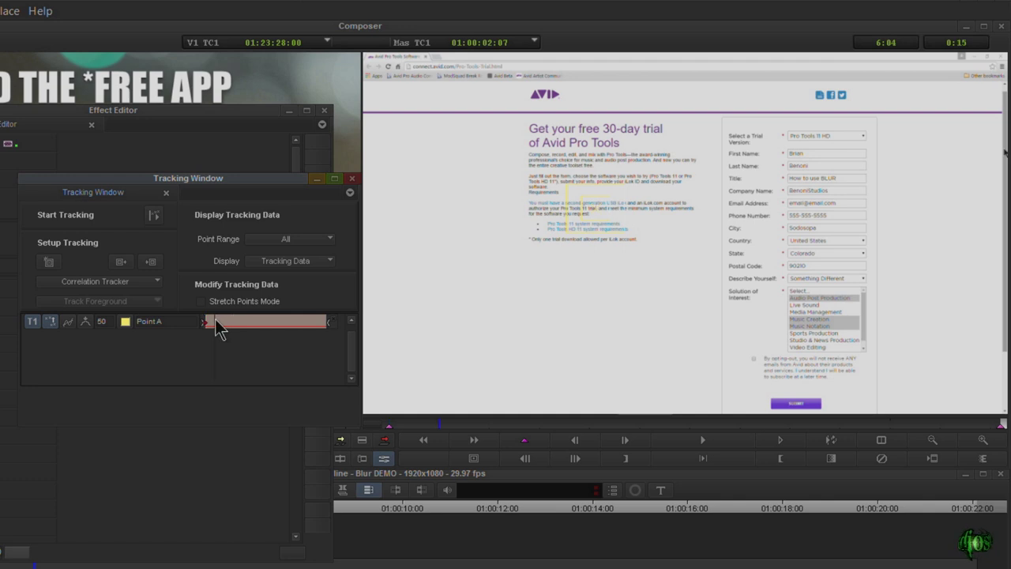
Move the Point A tracker from the page centre onto the form beside the Title label, on the clip's first frame
left_click_drag(215, 319, 243, 319)
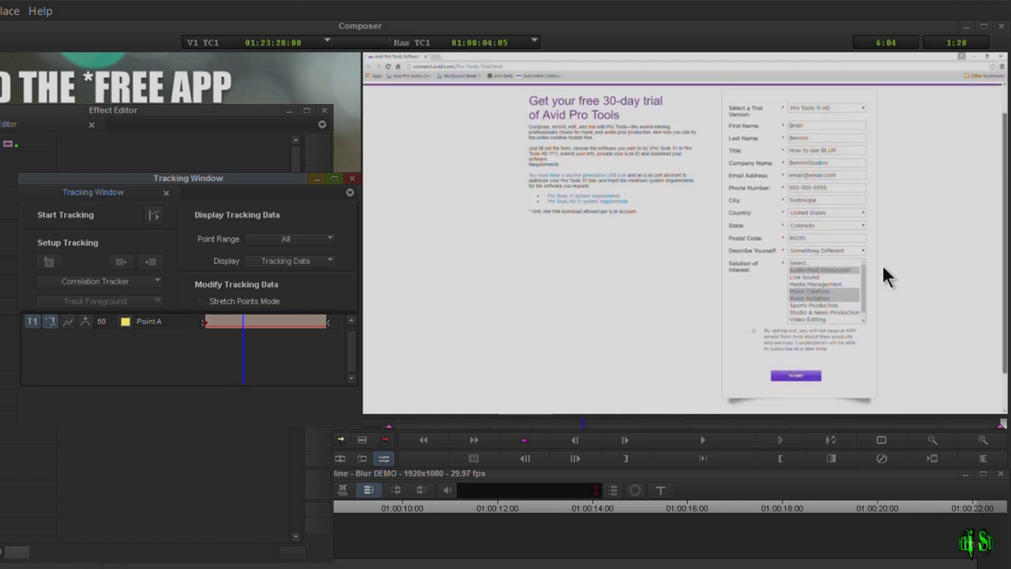
left_click(783, 159, "ctrl")
left_click(806, 162, "ctrl")
left_click(802, 144, "ctrl")
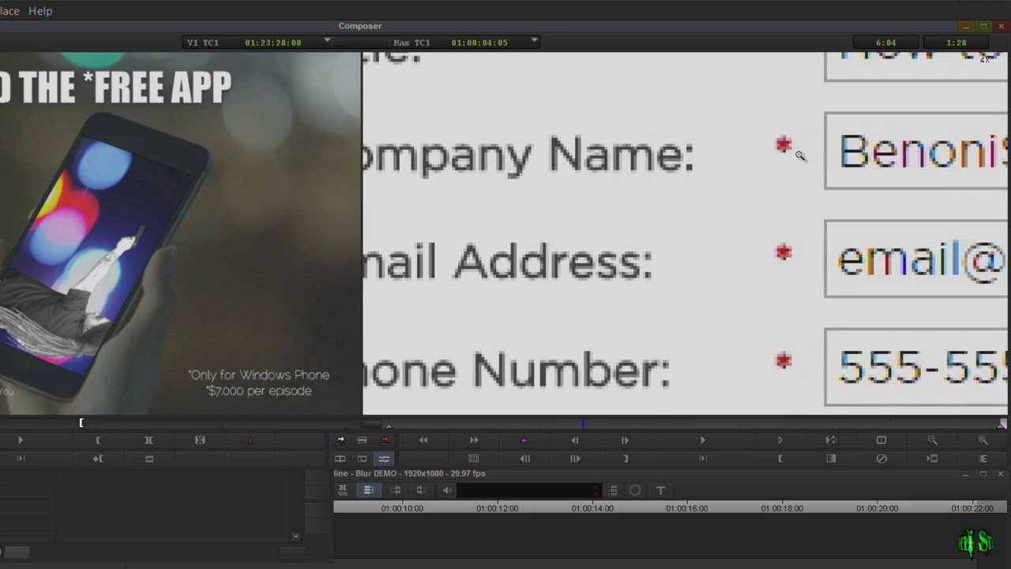
left_click(932, 442)
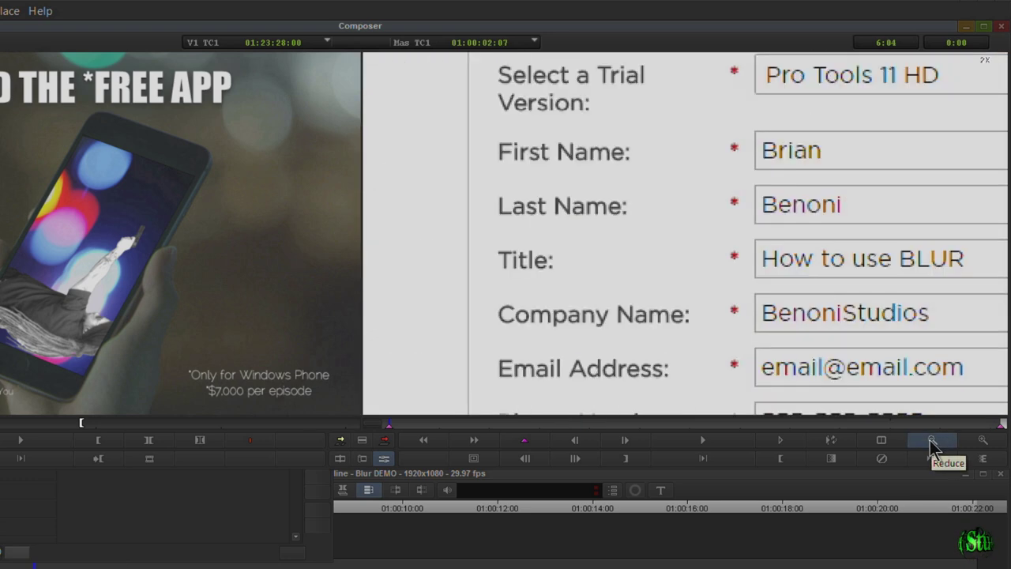
left_click(932, 443)
left_click(932, 442)
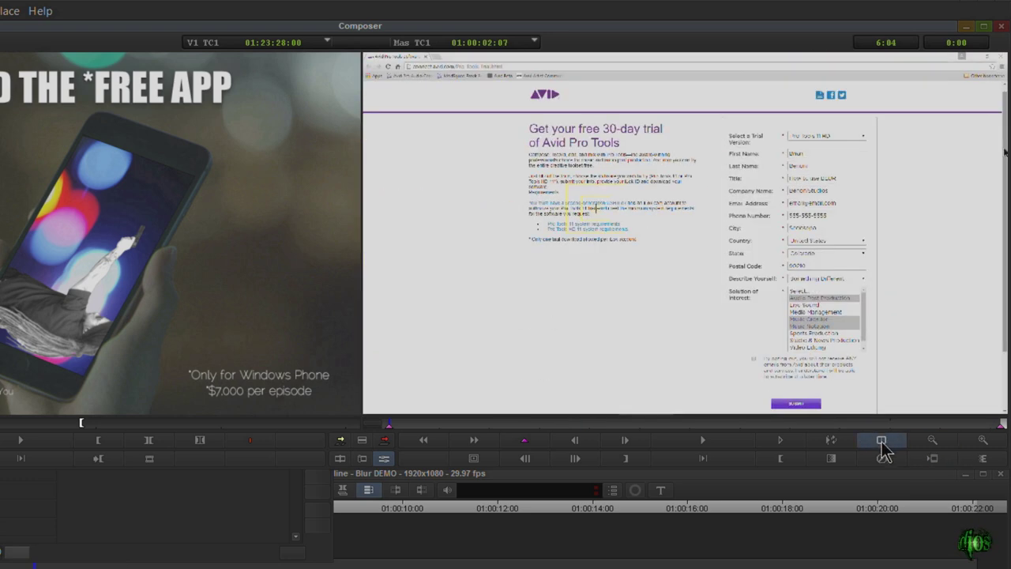
left_click_drag(594, 204, 780, 180)
left_click(979, 439)
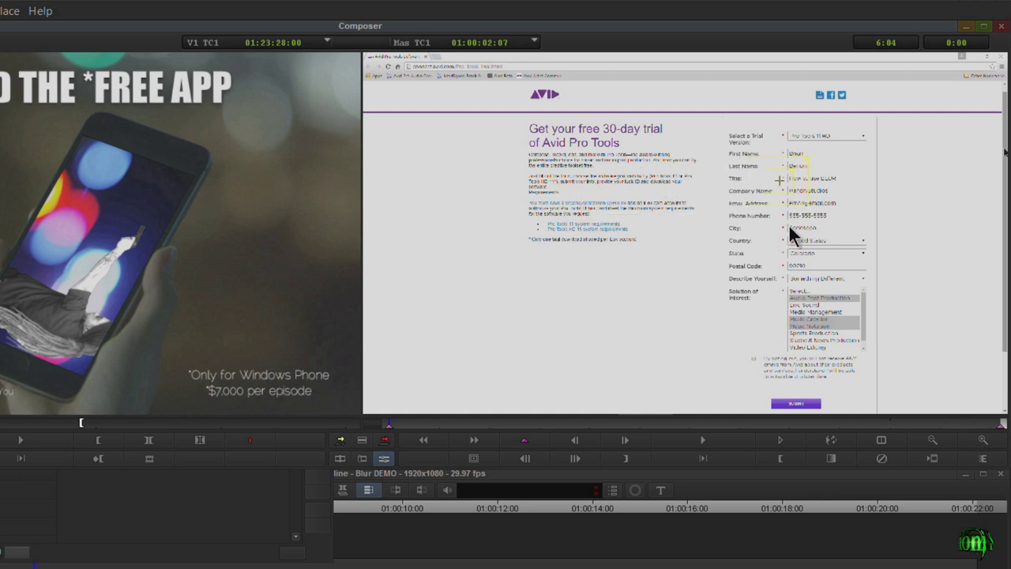
left_click(780, 177)
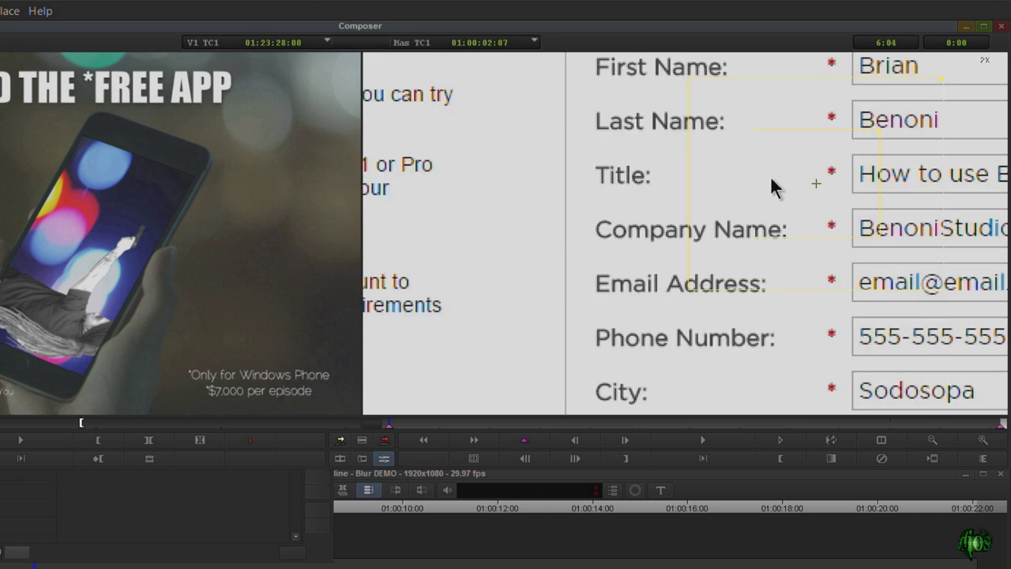
Centre the Point A tracker on the red asterisk beside Title and shrink its boxes tightly around the asterisk
left_click(821, 183)
left_click(878, 146)
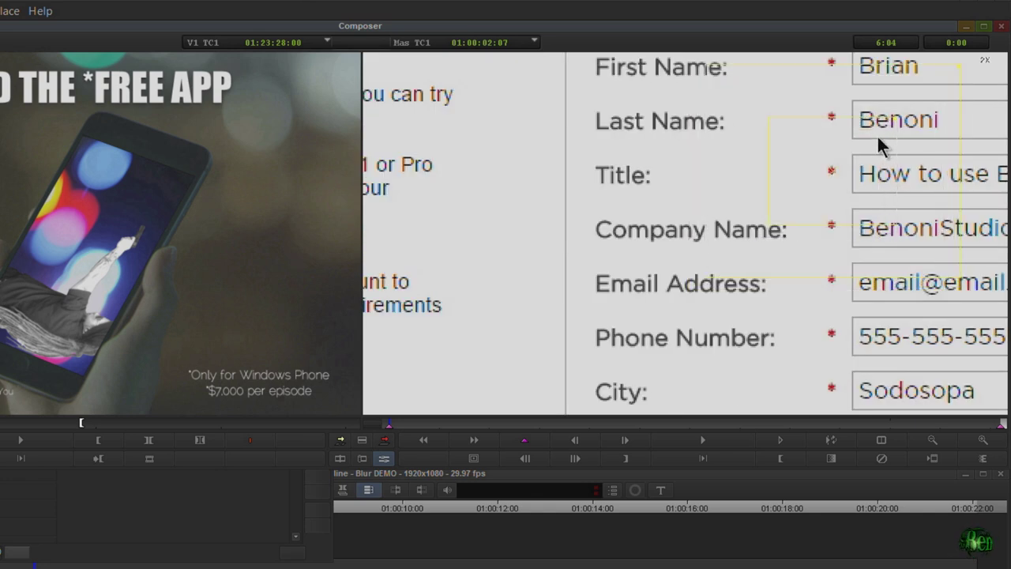
left_click(892, 119)
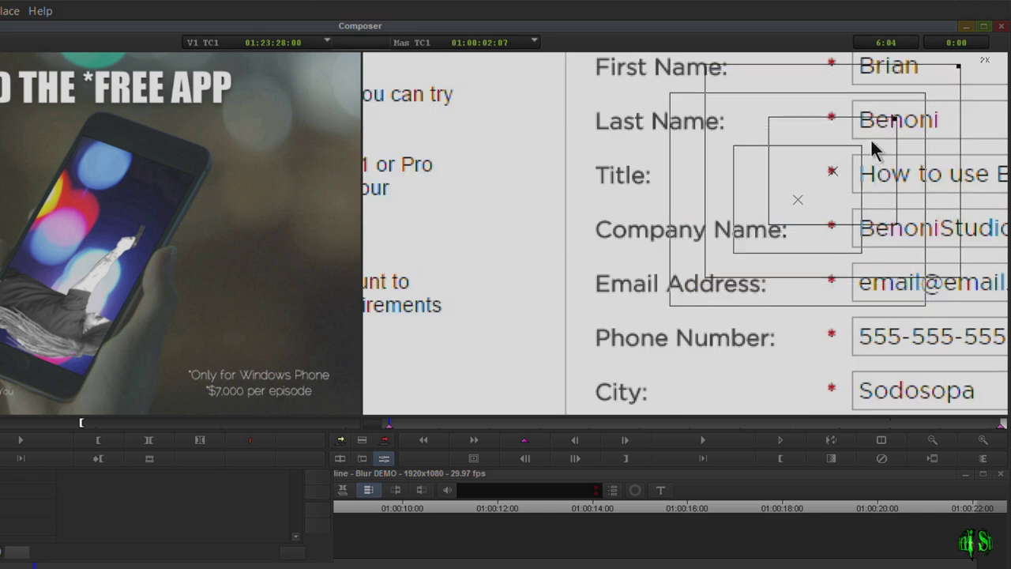
left_click_drag(884, 131, 878, 143)
left_click_drag(876, 140, 826, 184)
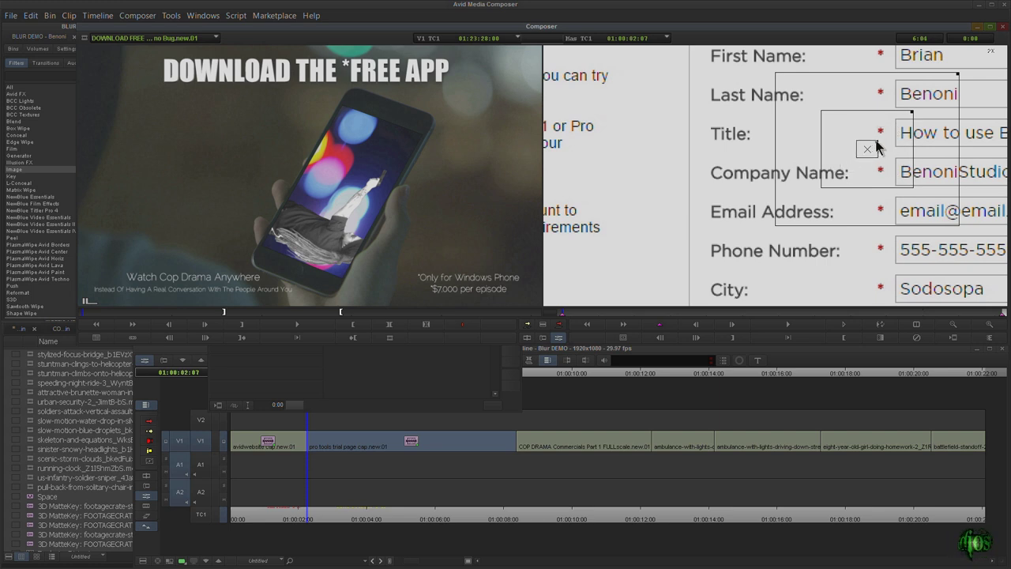
left_click_drag(867, 153, 882, 135)
left_click_drag(973, 55, 903, 117)
Track Point A through the pro tools trial page clip with the Correlation Tracker, and close the Tracking Window
left_click(403, 379)
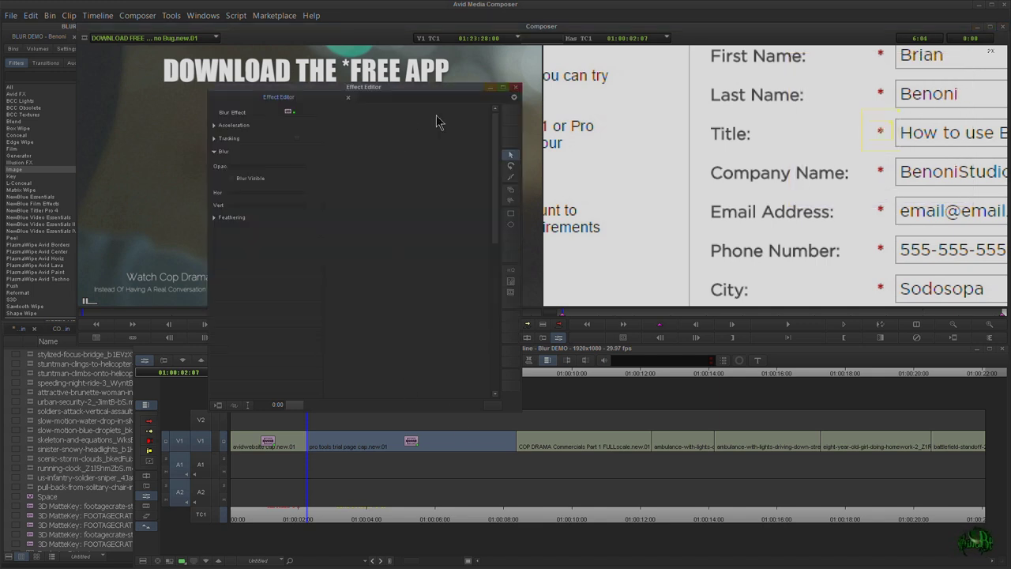
left_click(510, 281)
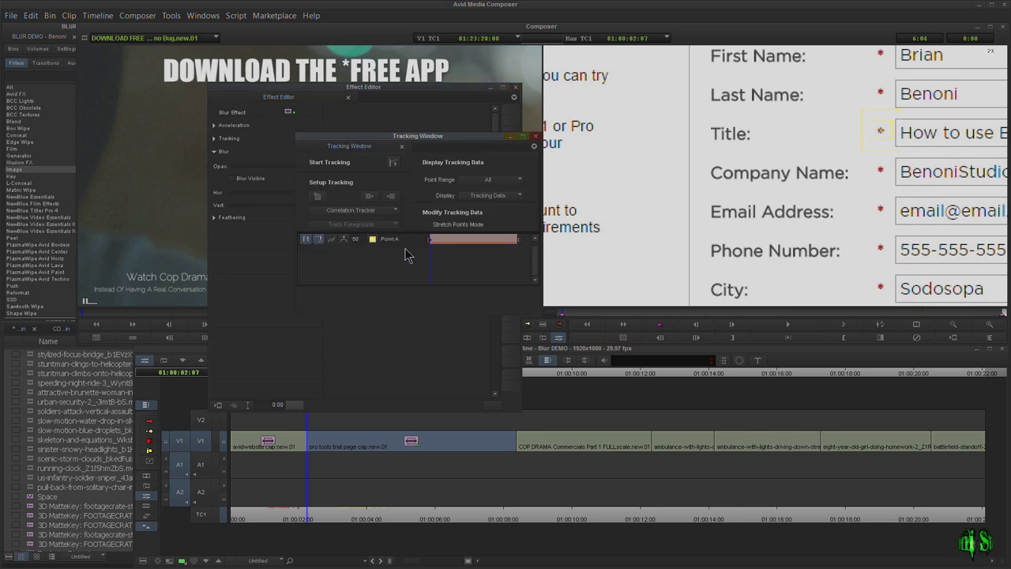
left_click(389, 212)
left_click(352, 221)
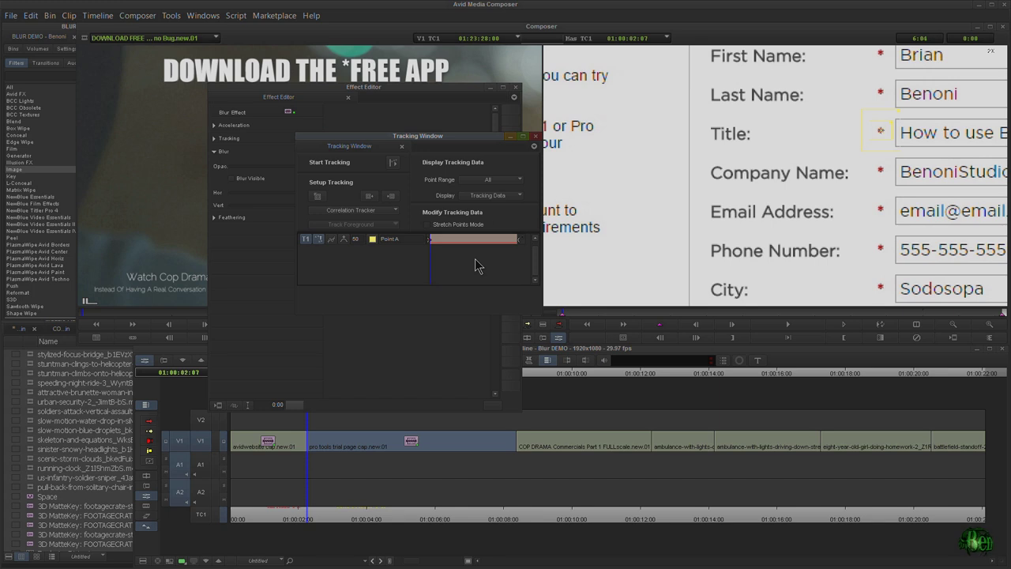
left_click(393, 164)
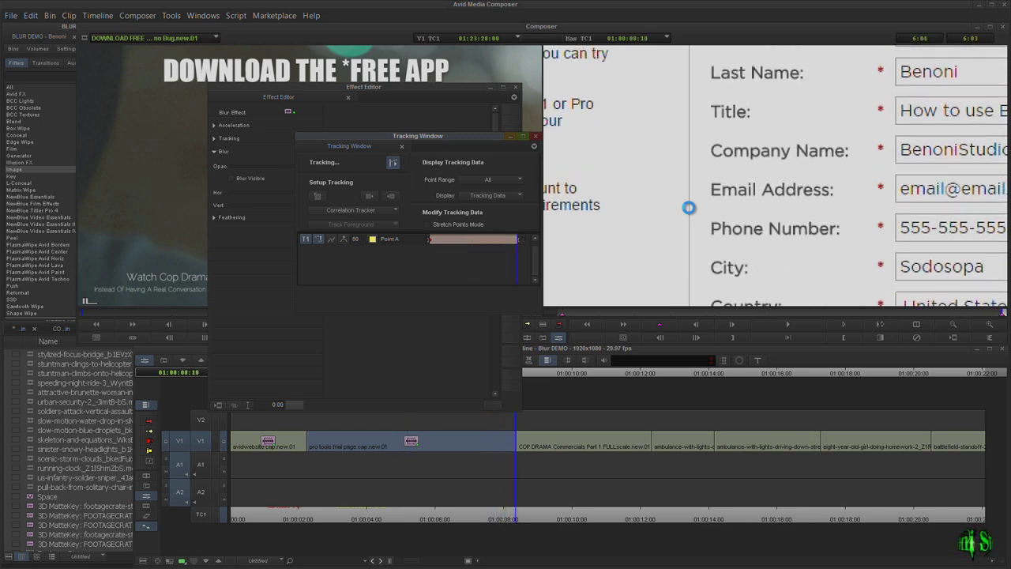
left_click(535, 136)
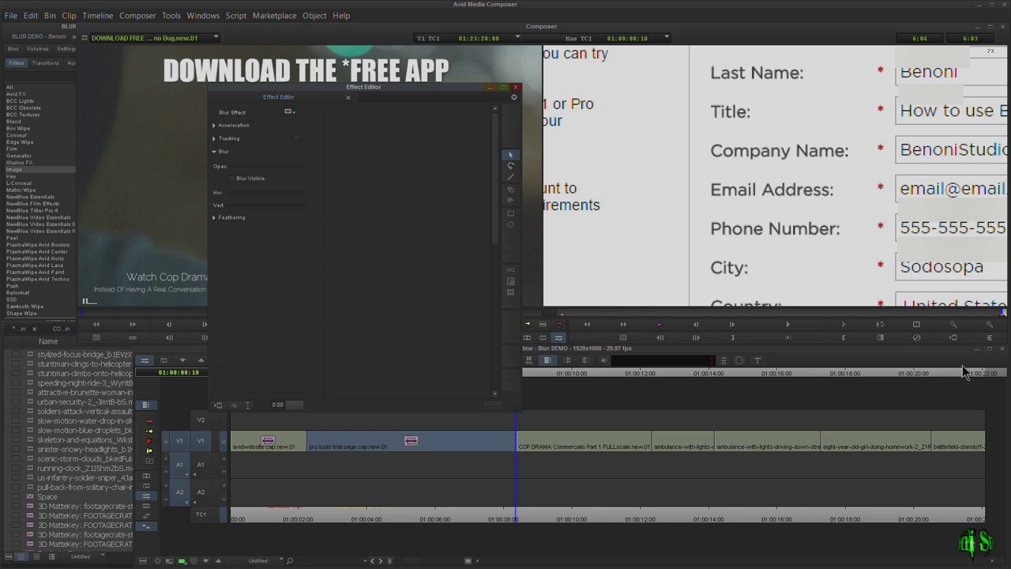
Assign the T1 Point A tracker to the First Name blur shape and close the Effect Editor
left_click(956, 323)
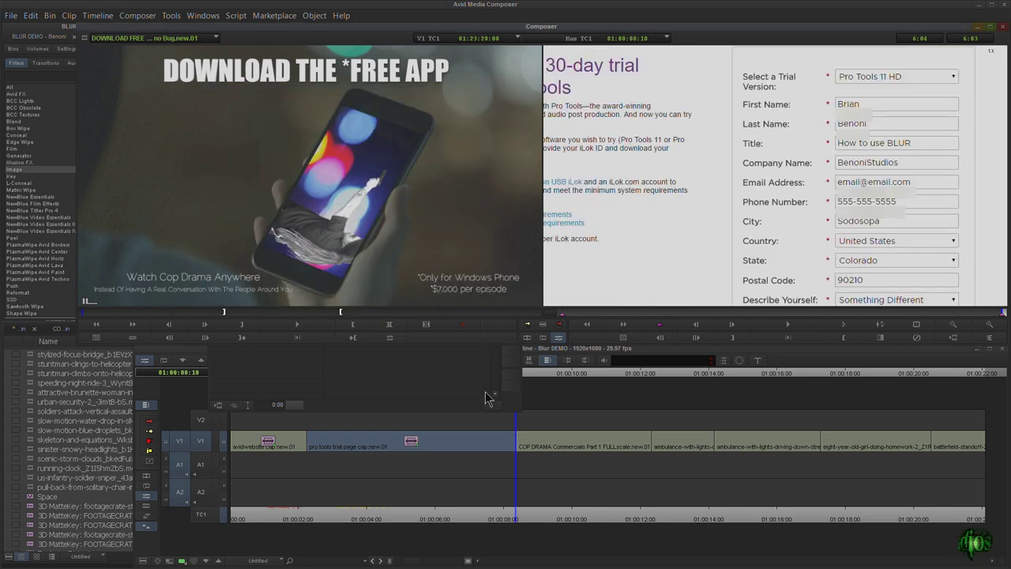
left_click(404, 366)
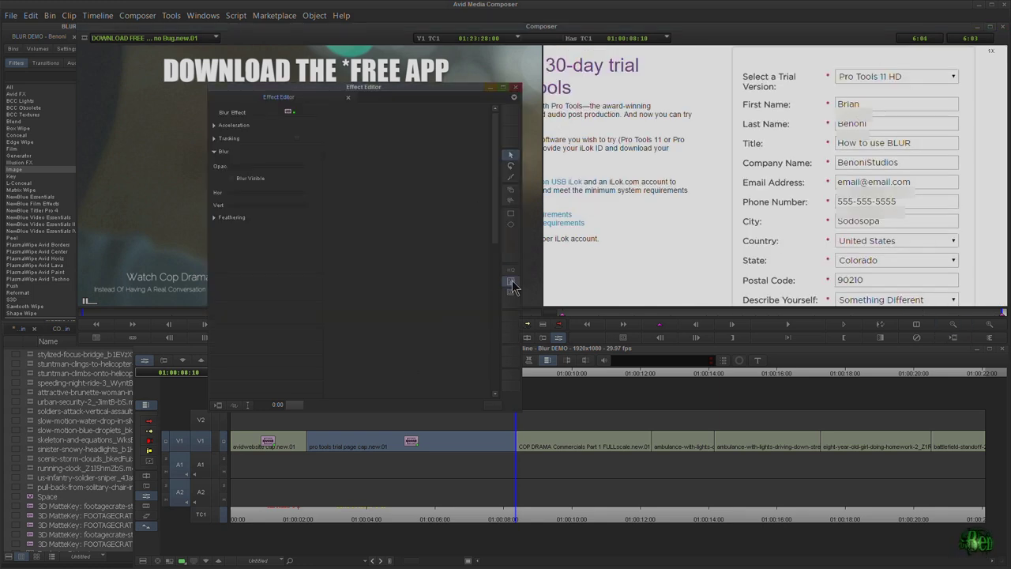
left_click(849, 114)
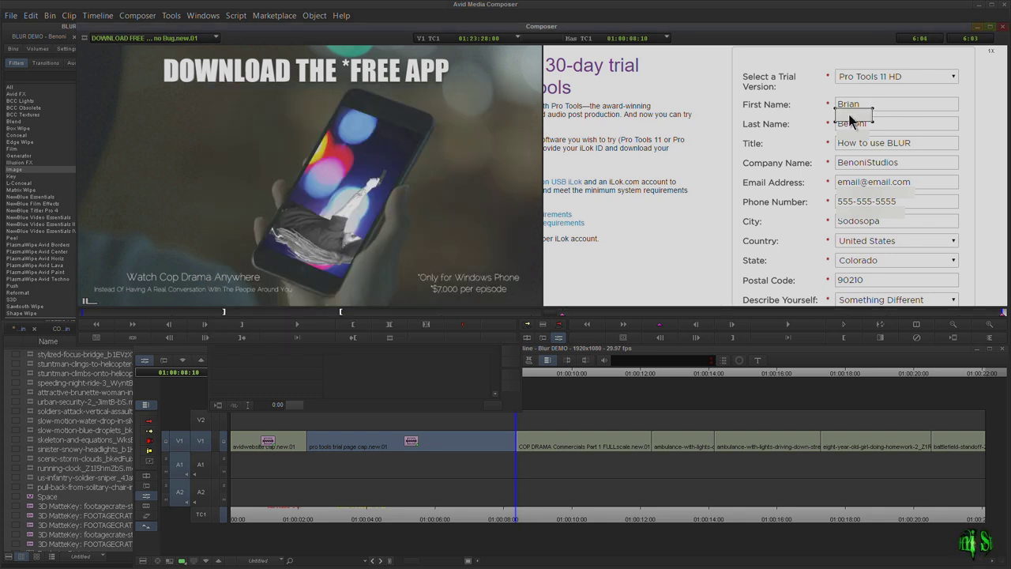
left_click(399, 359)
left_click(215, 139)
left_click(226, 153)
left_click(245, 154)
left_click(270, 175)
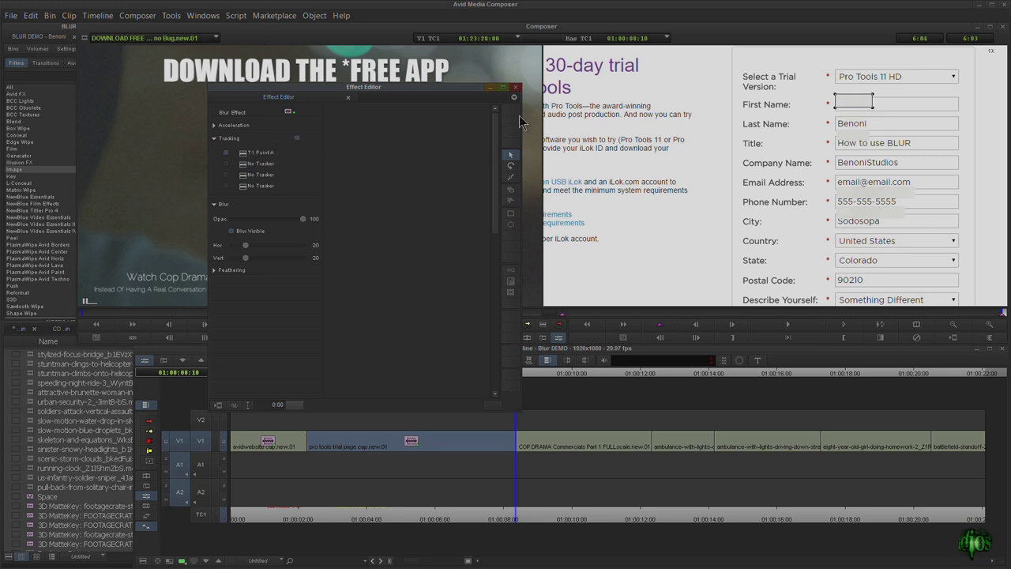
left_click(516, 88)
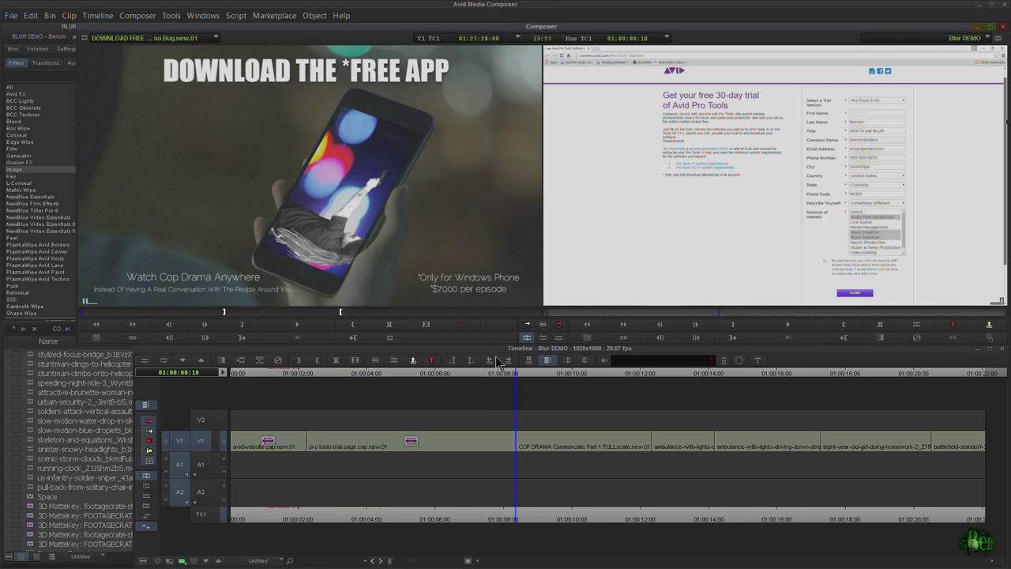
Scrub the timeline through the pro tools trial page clip to check how the First Name blur follows the form
left_click(521, 374)
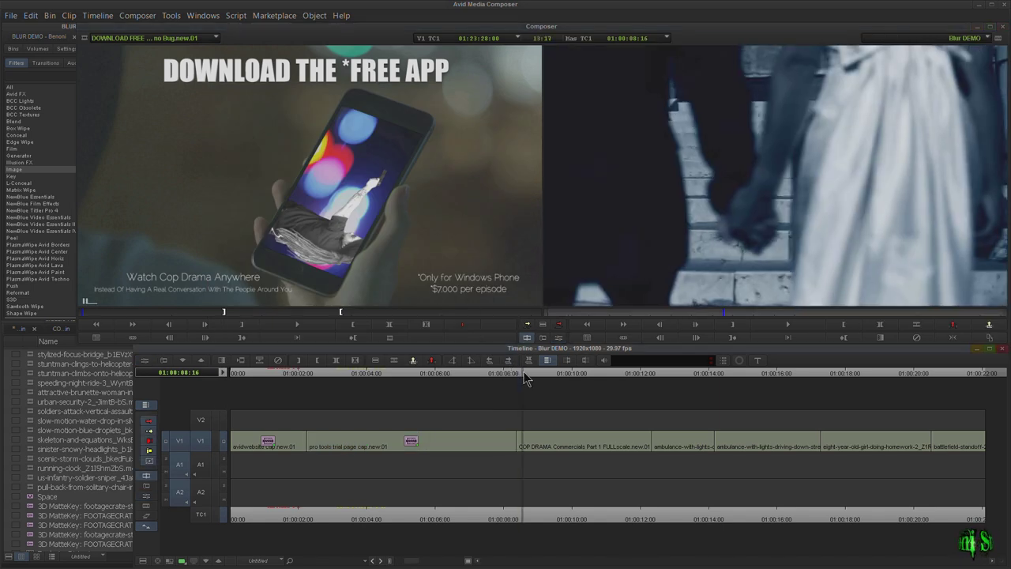
left_click(343, 386)
left_click_drag(347, 392, 397, 393)
Open the blur effect's Tracking Window, display Effect Results, and scrub the Point A track back to the clip's first frame
left_click(557, 340)
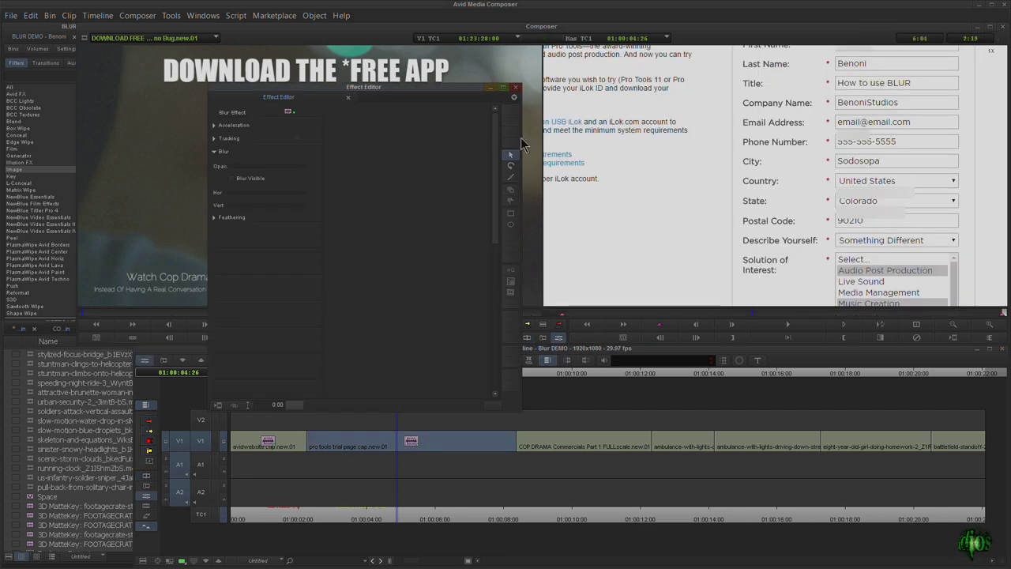
left_click(510, 280)
left_click_drag(459, 240, 458, 240)
left_click(480, 196)
left_click(482, 217)
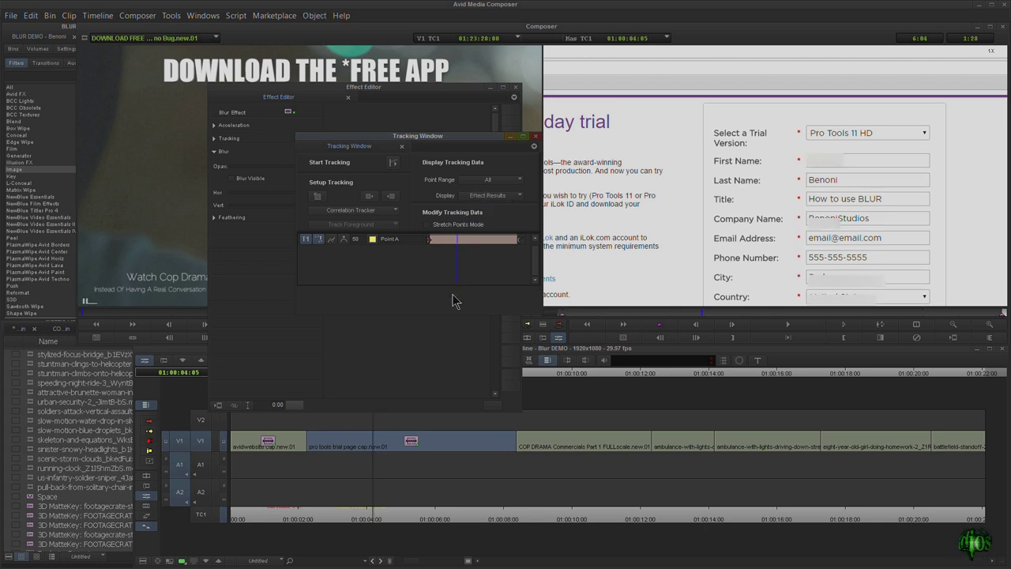
left_click(431, 243)
left_click_drag(439, 248, 417, 247)
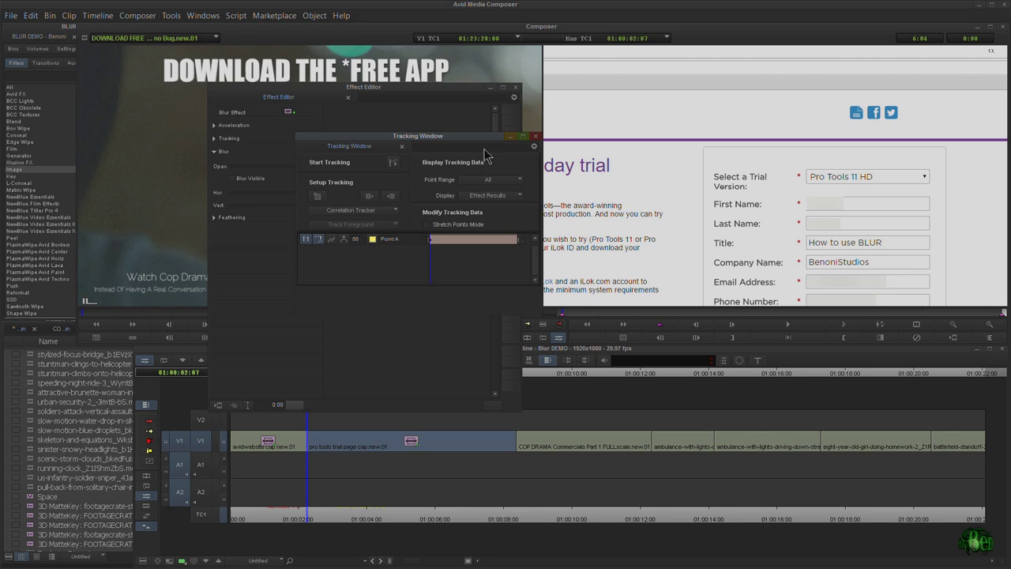
Close the Tracking Window and assign the T1 Point A tracker to the Last Name blur shape
left_click(535, 136)
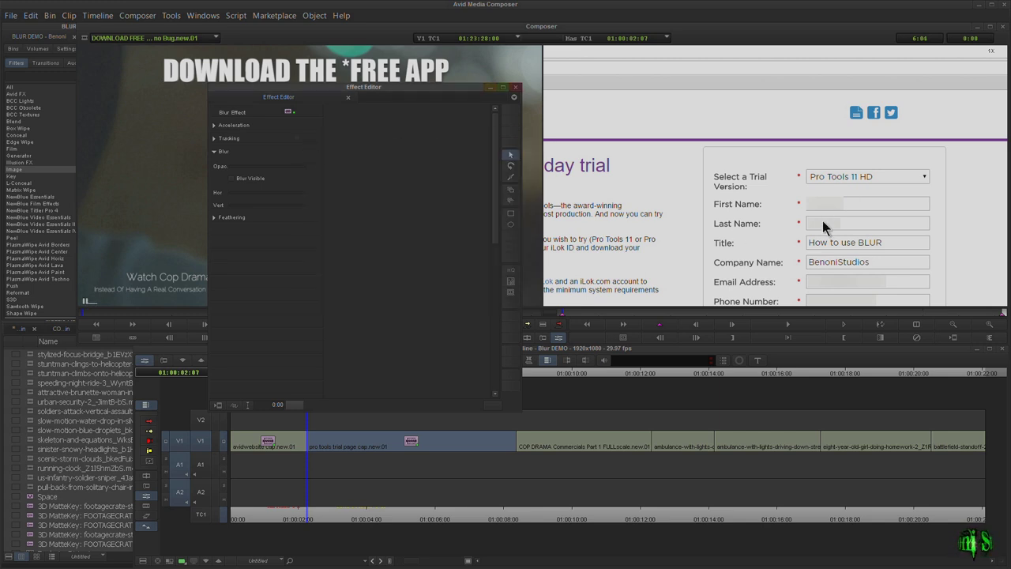
left_click(214, 139)
left_click(242, 160)
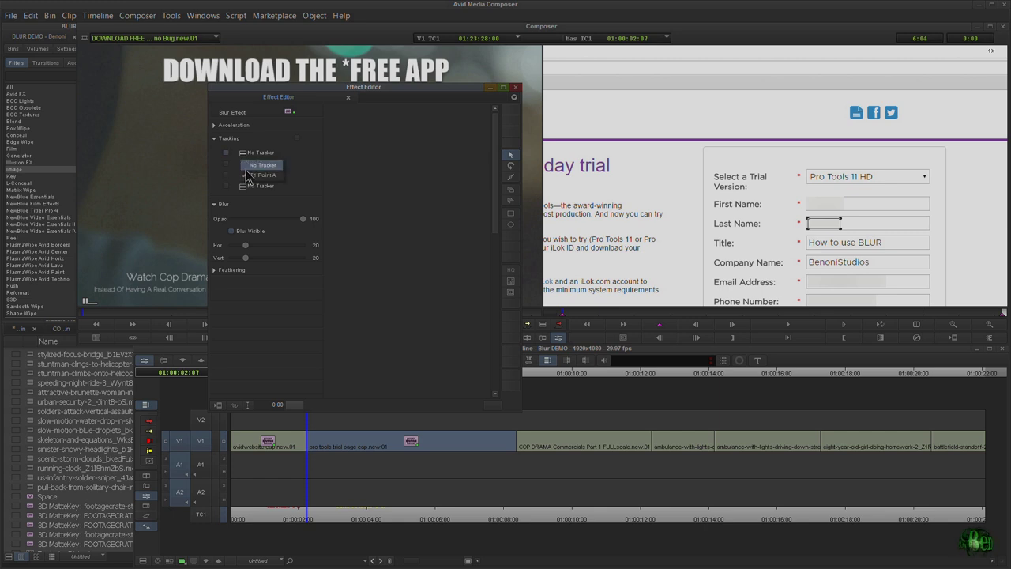
left_click(272, 180)
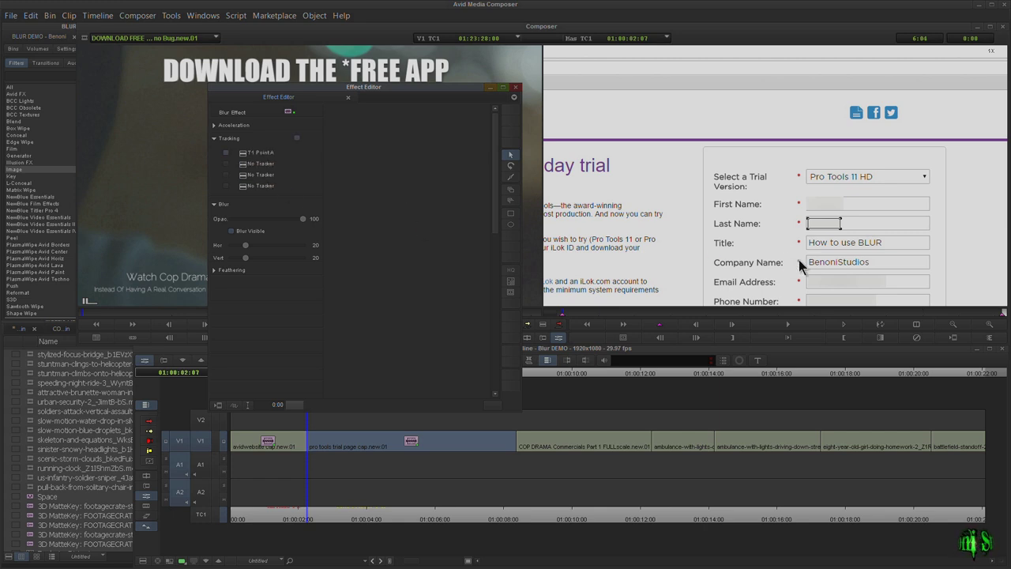
Assign the T1 Point A tracker to the Email Address blur shape
left_click(822, 280)
left_click(343, 357)
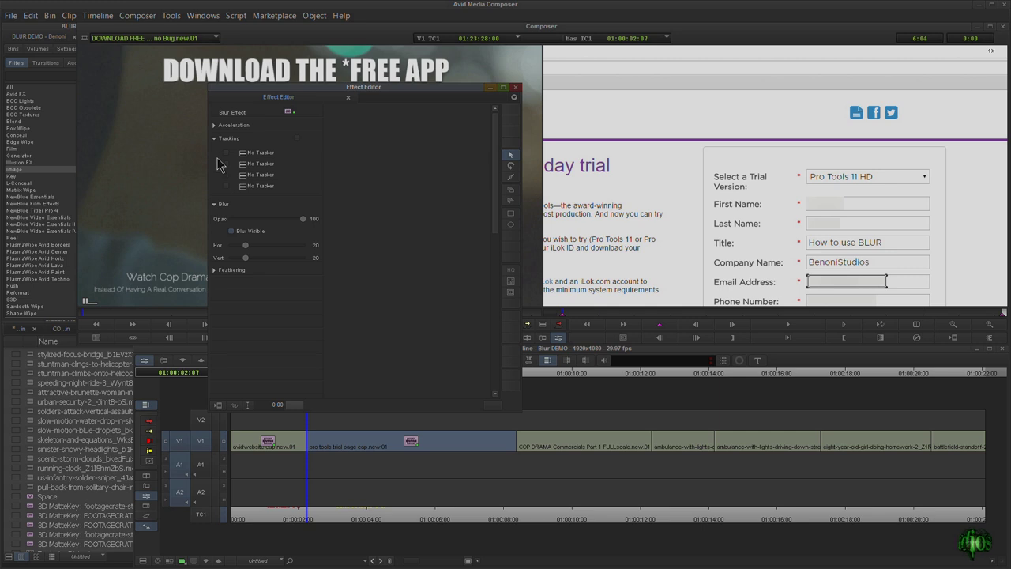
left_click(243, 152)
left_click(267, 168)
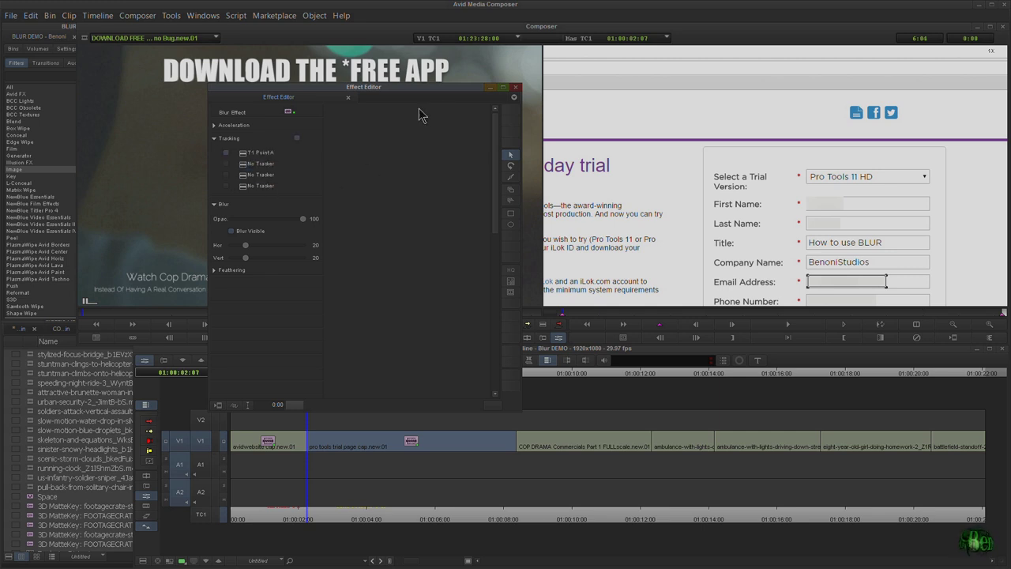
Close the Effect Editor and scrub the start of the pro tools trial page clip to check the tracked blurs
left_click(515, 89)
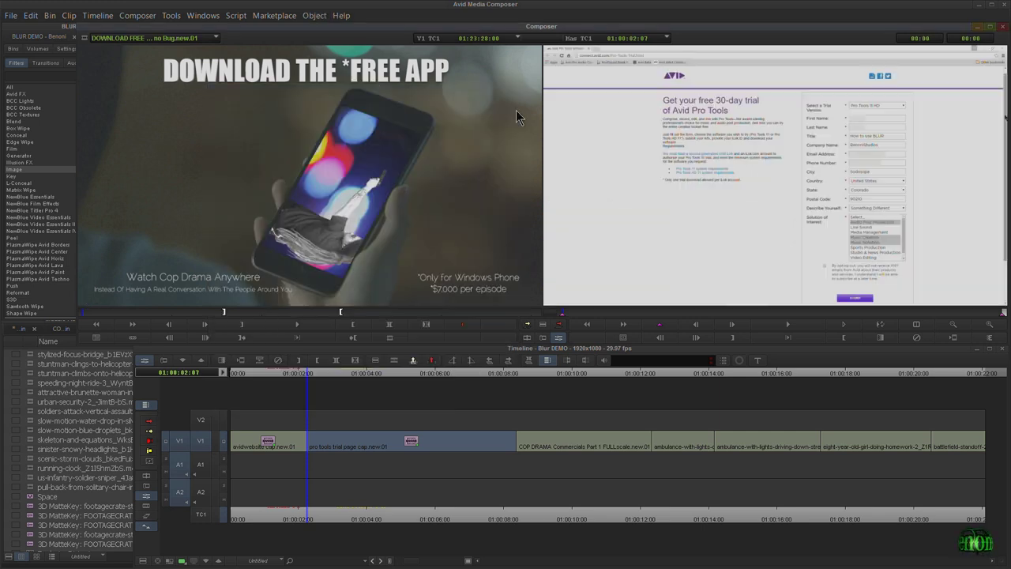
left_click(307, 374)
left_click_drag(320, 369, 319, 396)
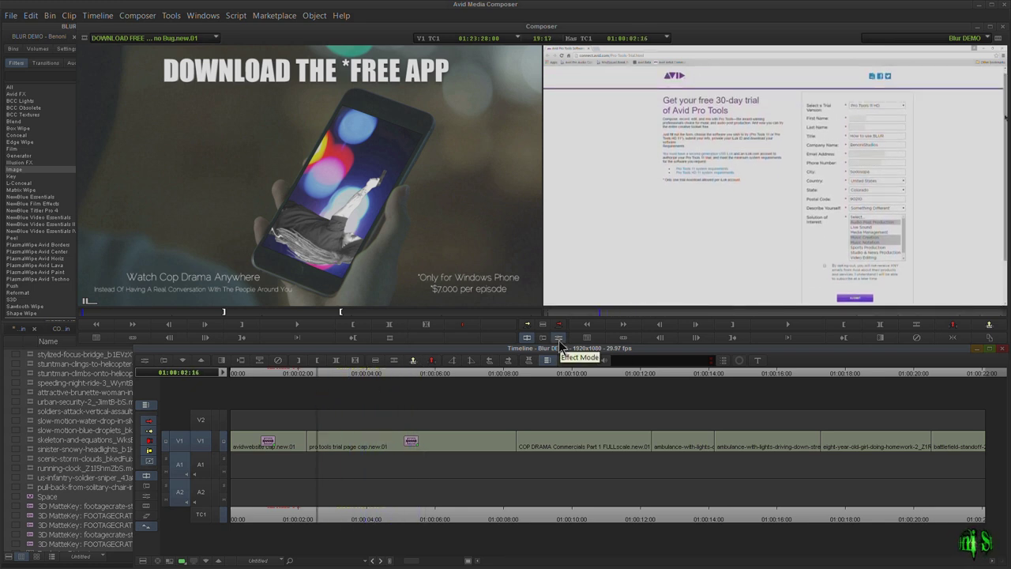
Open the Tracking Window for the form's blur effect and remove the existing Point A tracker
left_click(557, 341)
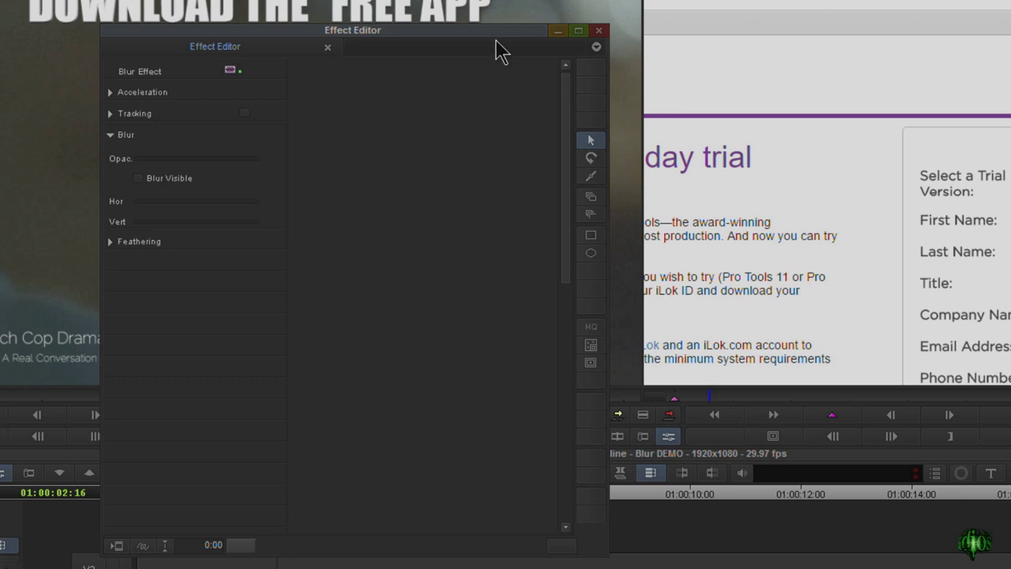
left_click_drag(450, 87, 463, 77)
left_click(613, 329)
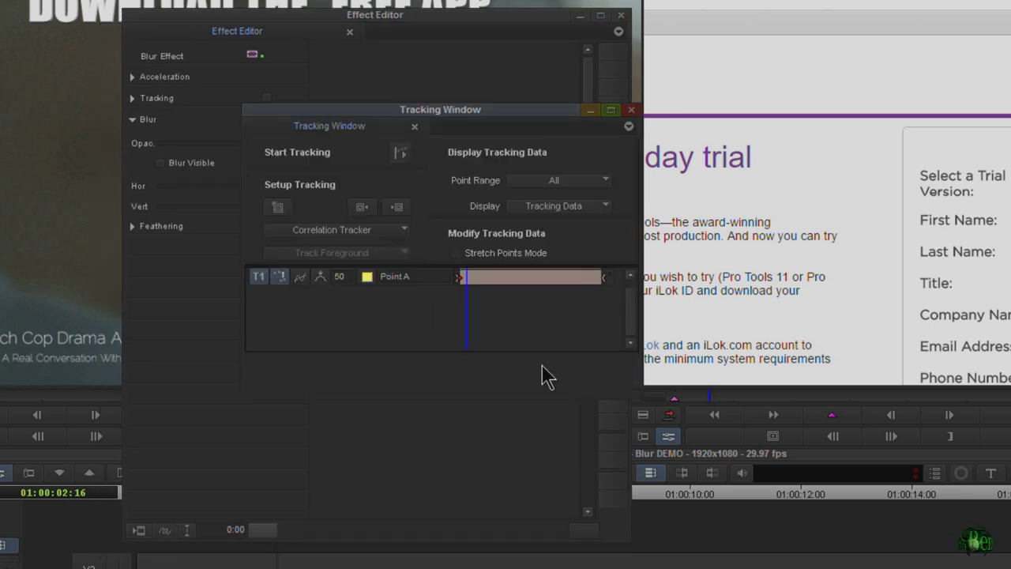
left_click(609, 274)
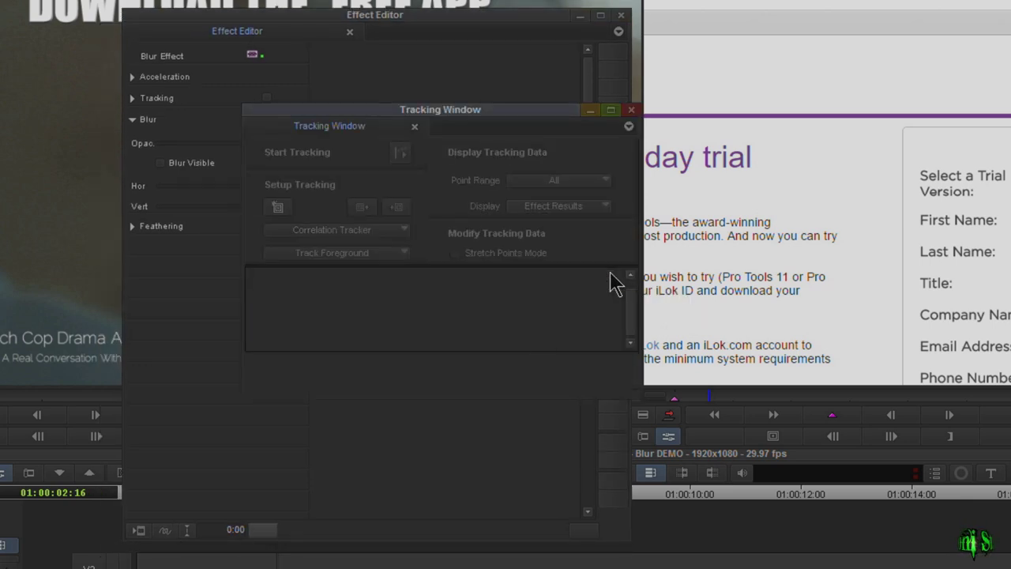
Create two new trackers for the blur effect at the first frame of the pro tools trial page clip
left_click_drag(424, 112, 432, 93)
left_click(277, 189)
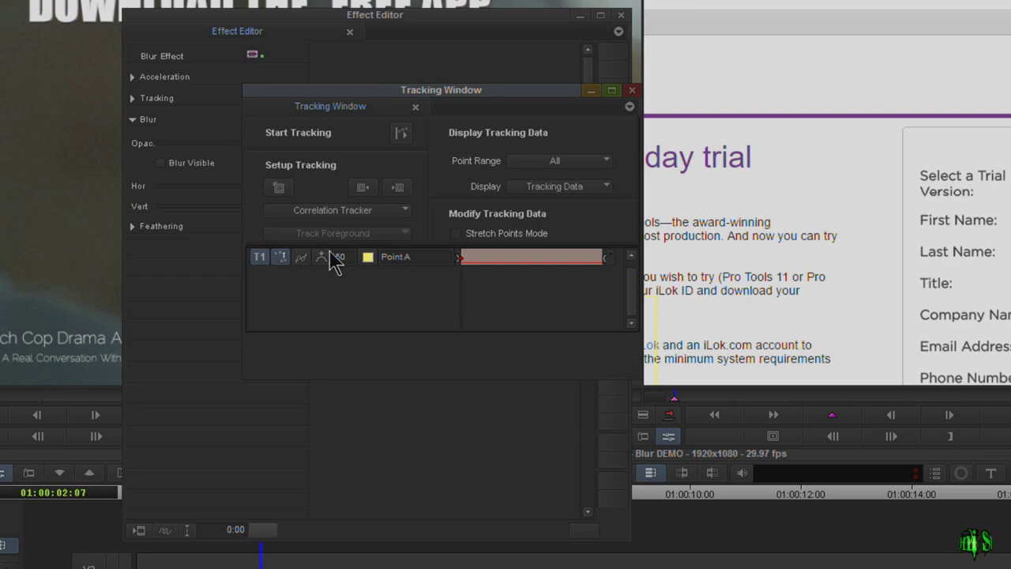
left_click(278, 189)
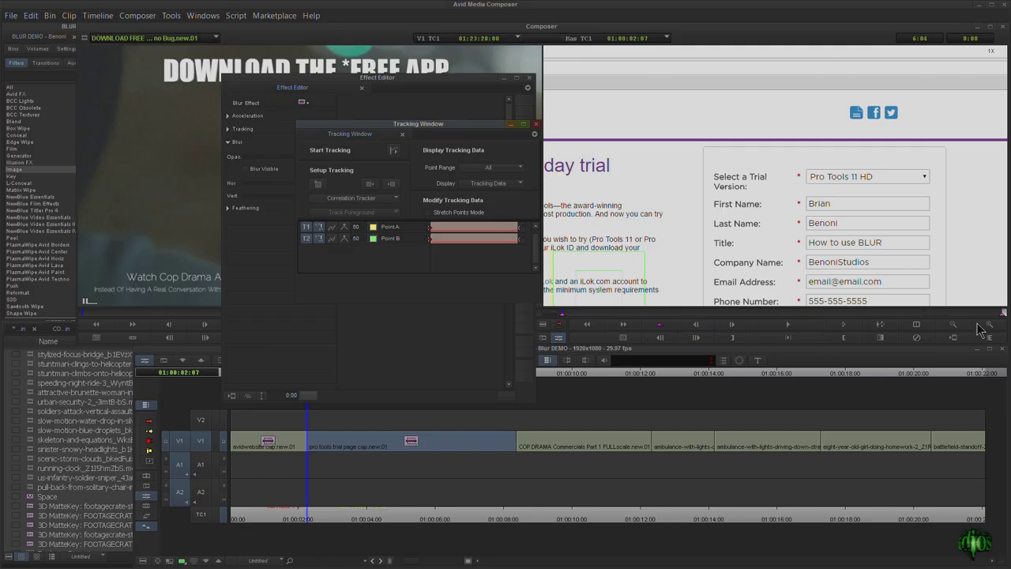
Move the yellow Point A tracker onto the left end of the form's Submit button
left_click(953, 327)
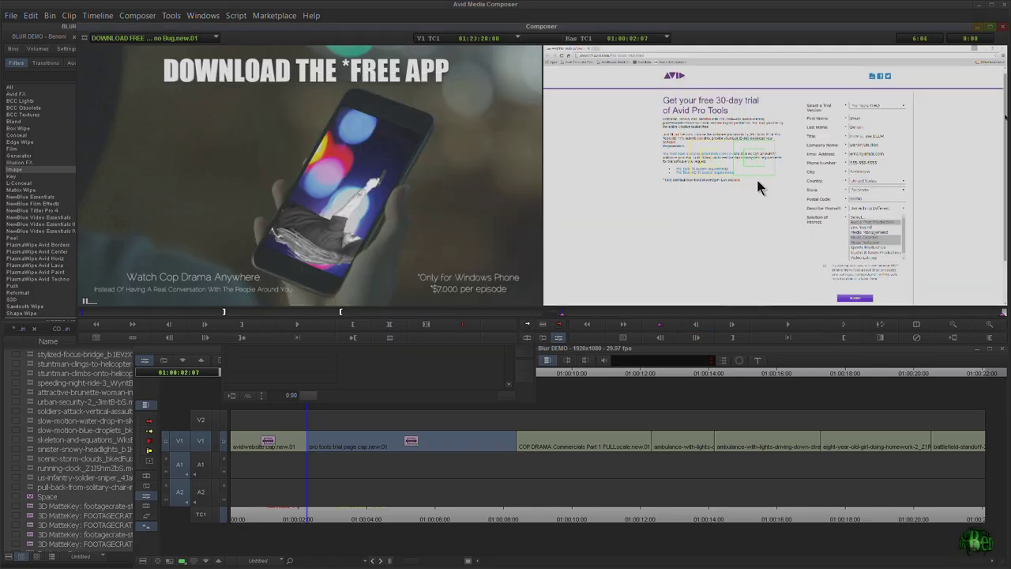
left_click_drag(754, 155, 852, 285)
left_click_drag(710, 161, 841, 300)
left_click(853, 296)
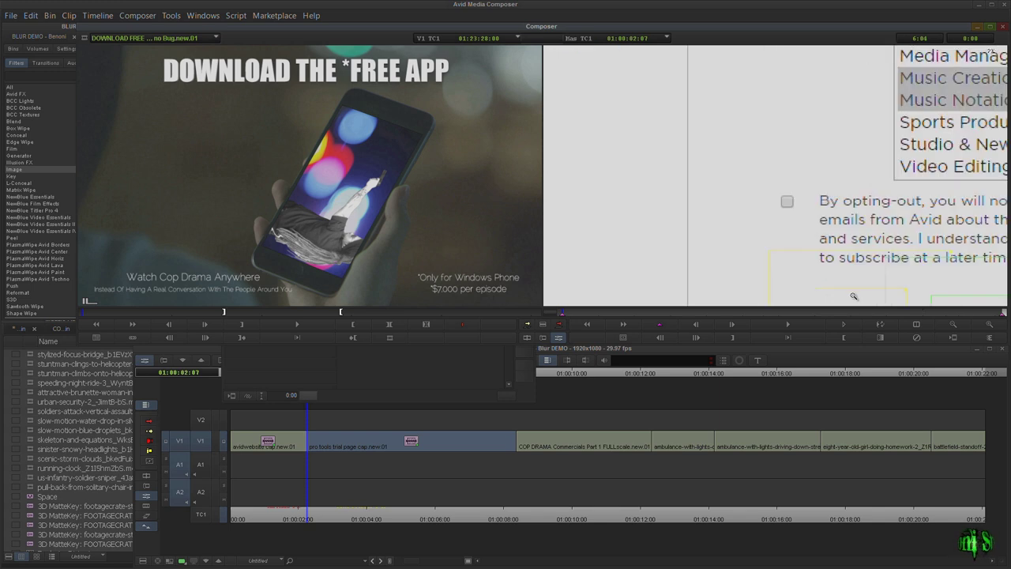
left_click_drag(764, 275, 621, 91)
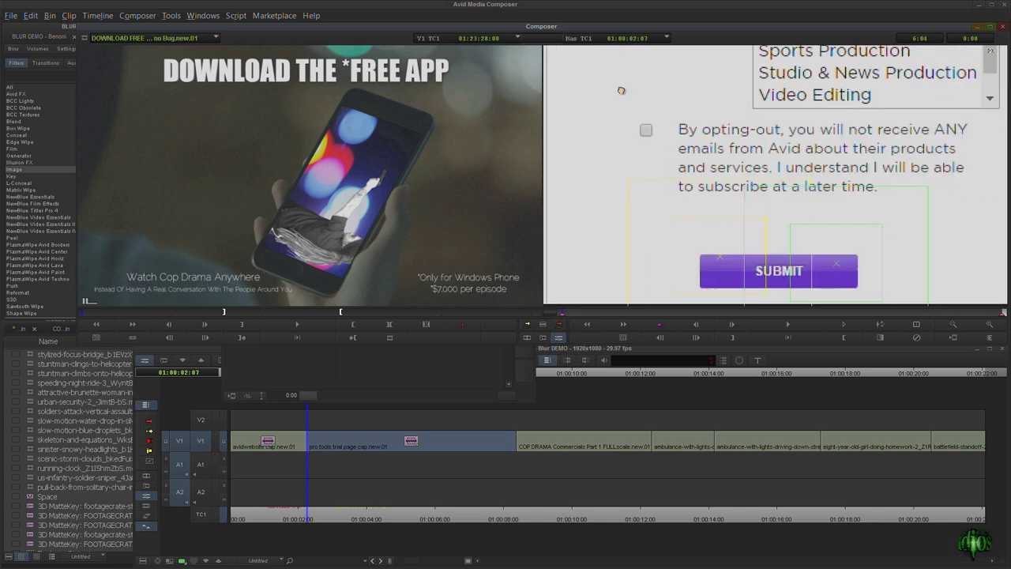
left_click_drag(720, 255, 714, 269)
Shrink the reference and search boxes of both trackers to fit the two ends of the Submit button
left_click(758, 231)
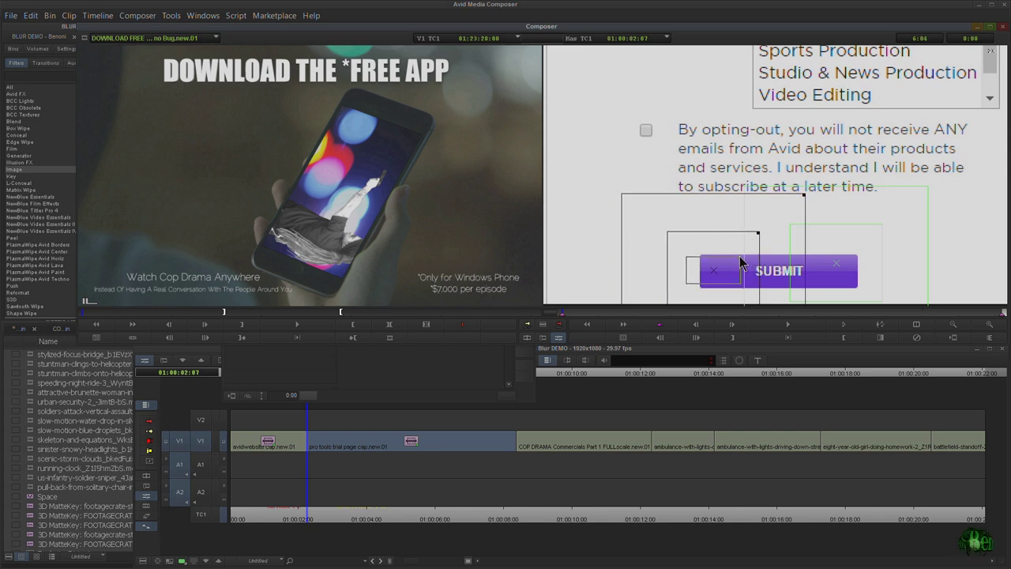
left_click_drag(724, 257, 725, 258)
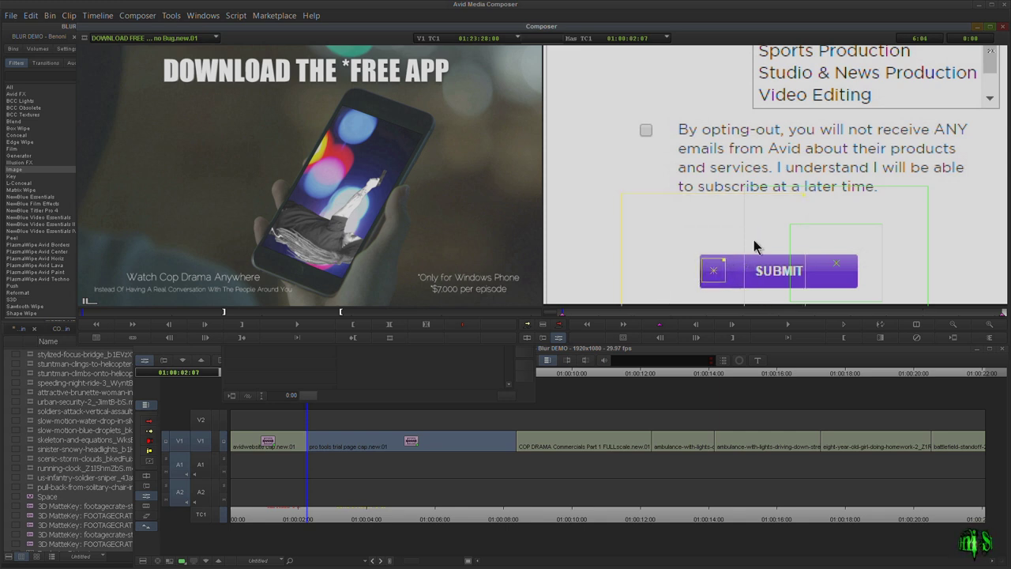
left_click_drag(804, 192, 875, 246)
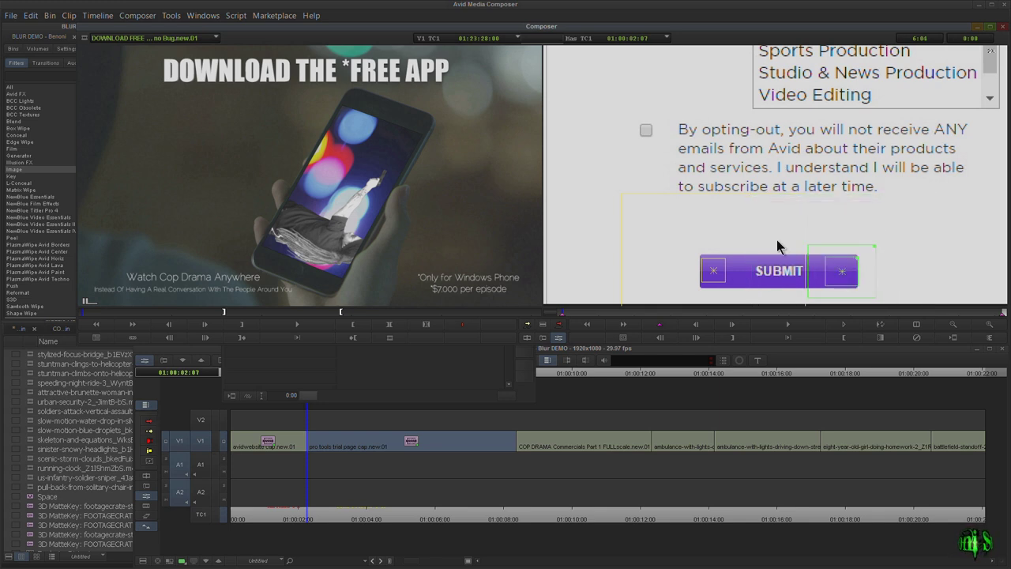
left_click_drag(804, 193, 742, 246)
Open the Tracking Window and start tracking Point A and Point B from the first frame of the clip
left_click(456, 377)
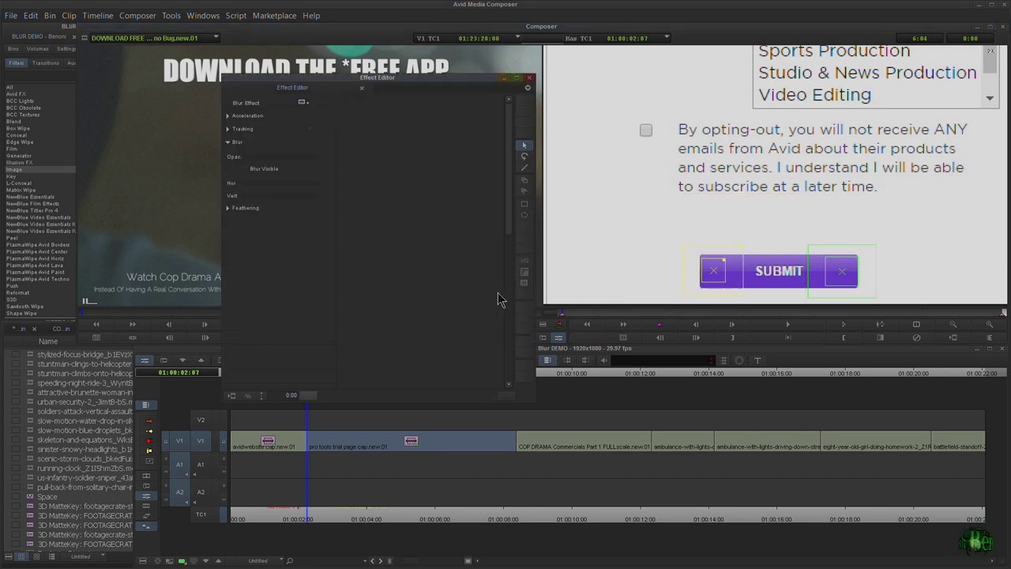
left_click(524, 272)
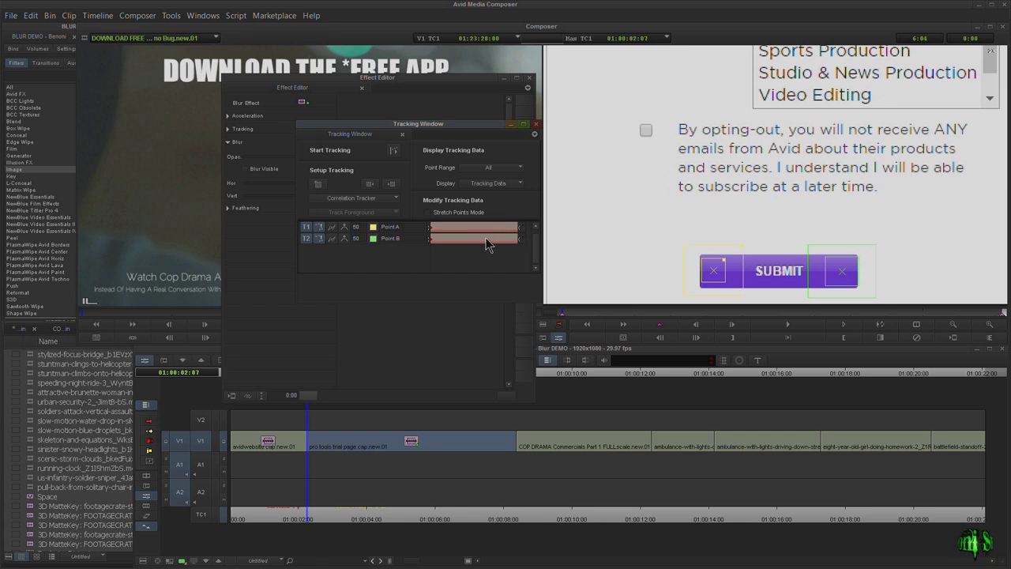
left_click(339, 199)
left_click(396, 273)
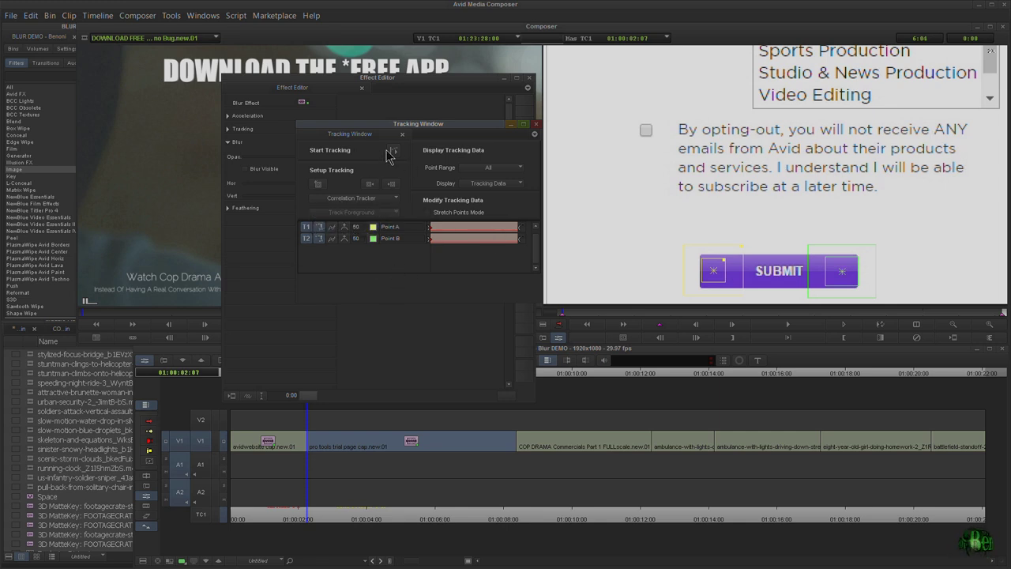
left_click(393, 151)
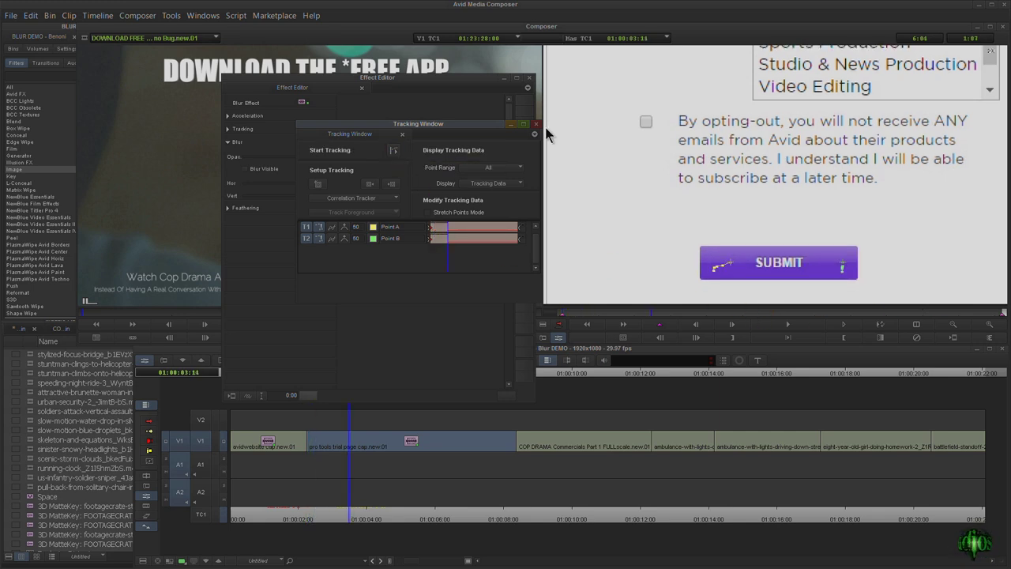
Reopen the Tracking Window and track both points through to the end of the pro tools trial page clip
left_click(954, 325)
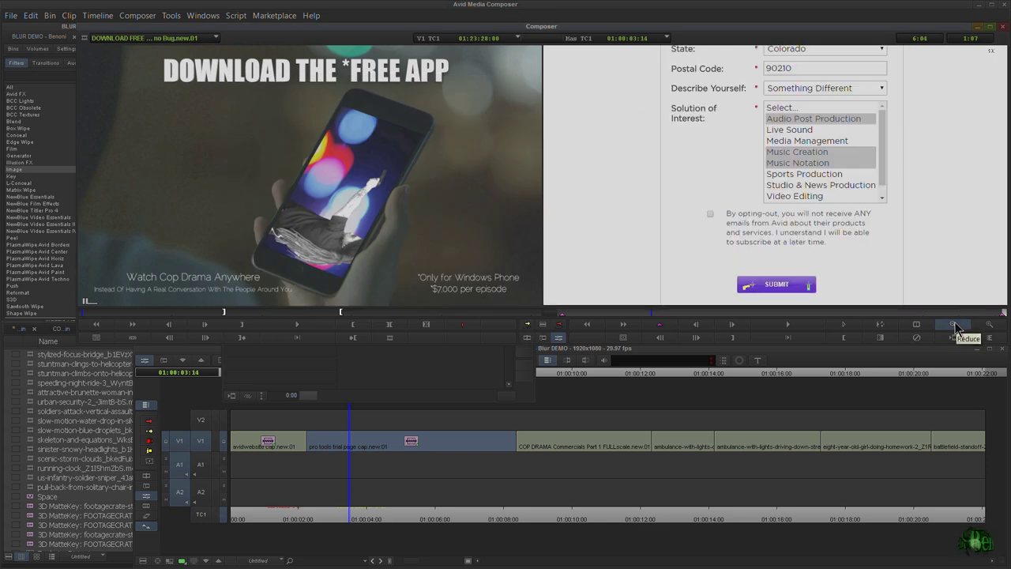
left_click(954, 324)
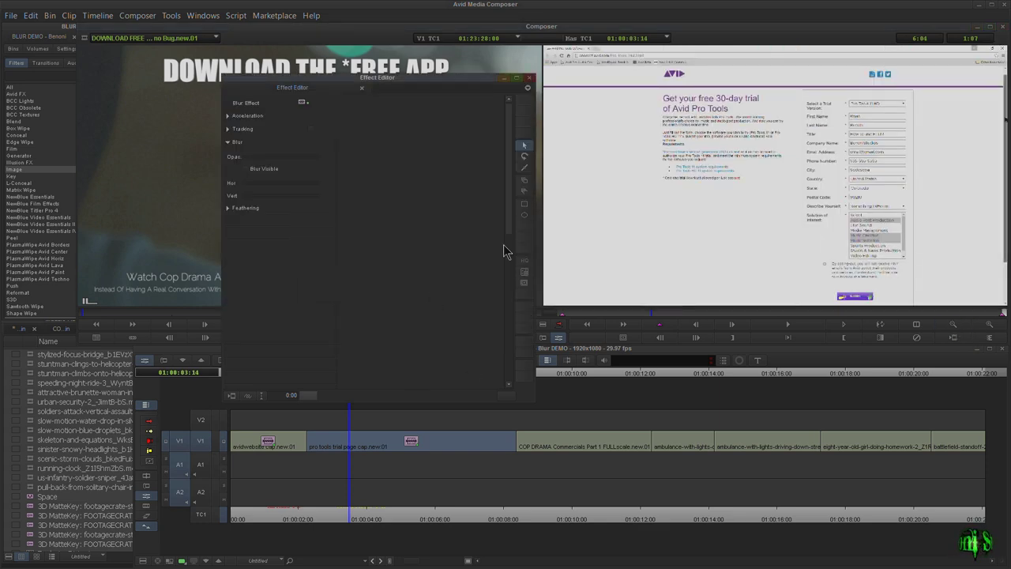
left_click(524, 273)
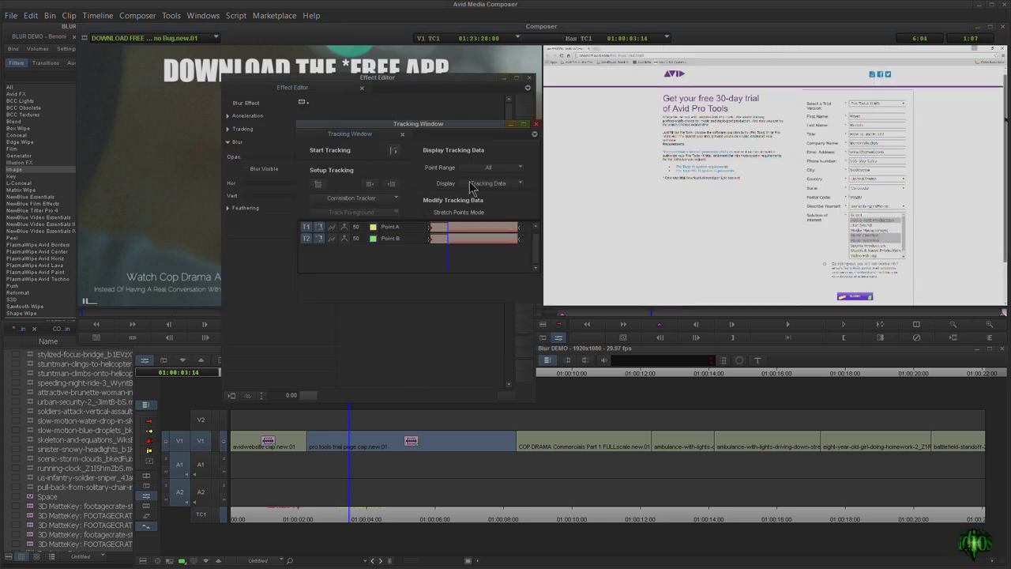
left_click(393, 151)
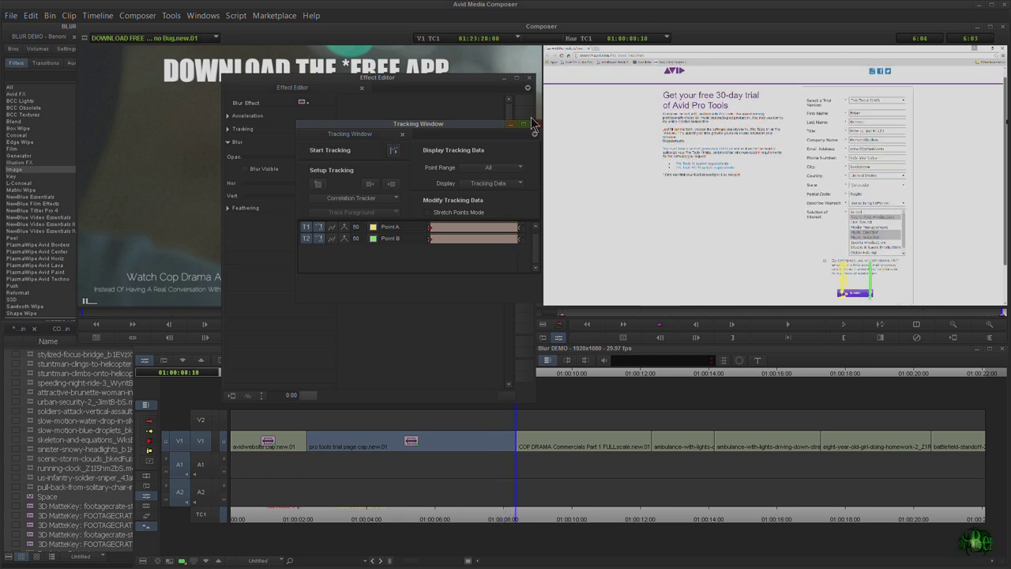
Try the Effect Results tracking display and return it to Tracking Data
left_click(495, 193)
left_click(486, 207)
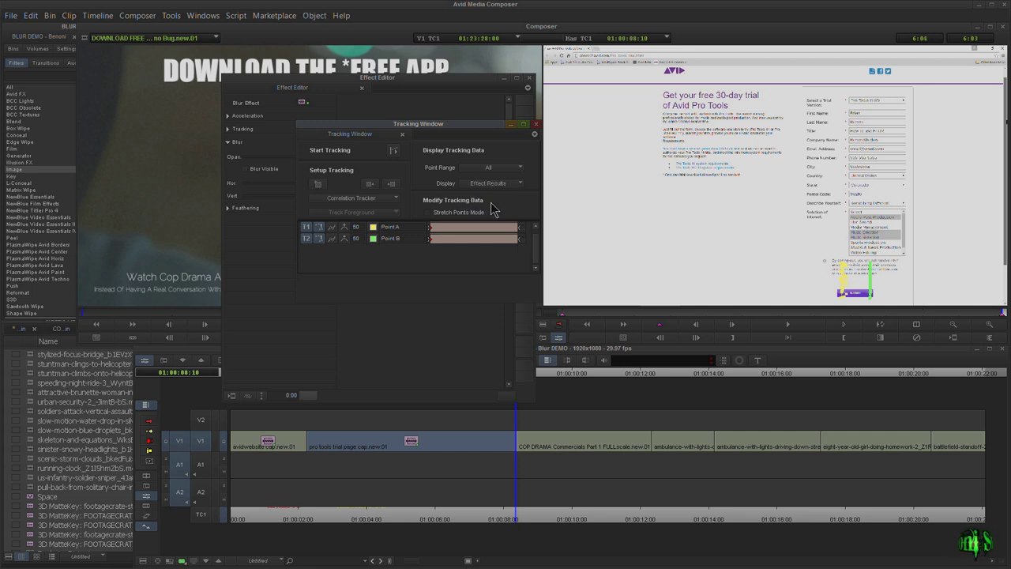
left_click(492, 183)
left_click(485, 194)
Adjust a stray point on the yellow Point A path at the Submit button and close the Tracking Window
left_click(854, 293, "ctrl")
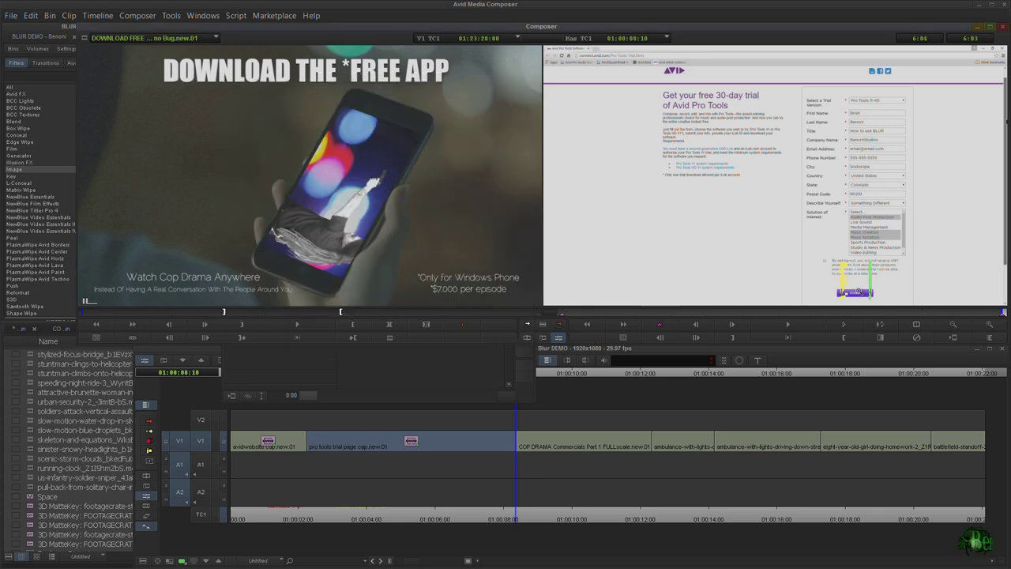
left_click(859, 289, "ctrl")
left_click(860, 286)
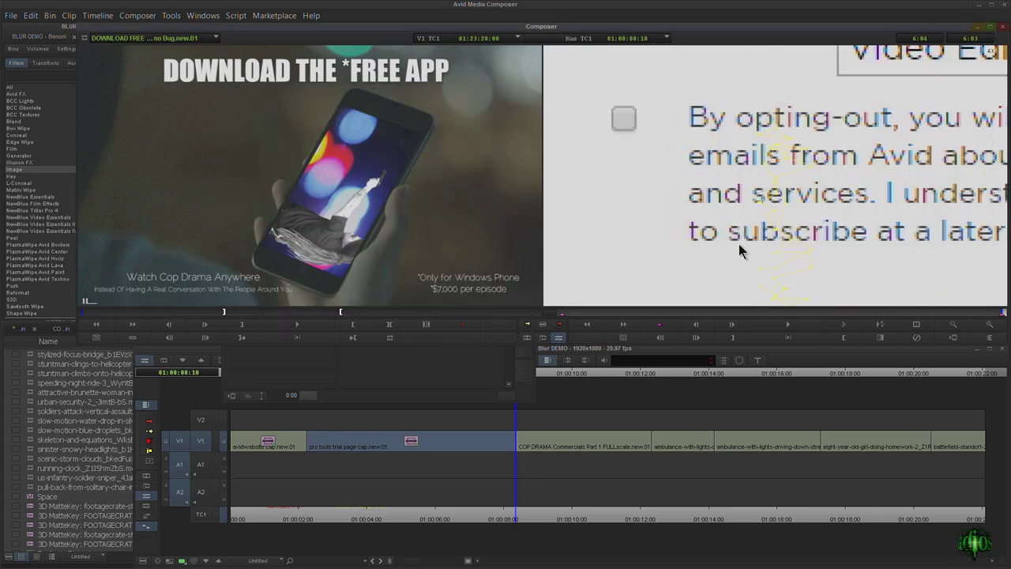
left_click_drag(734, 253, 669, 168)
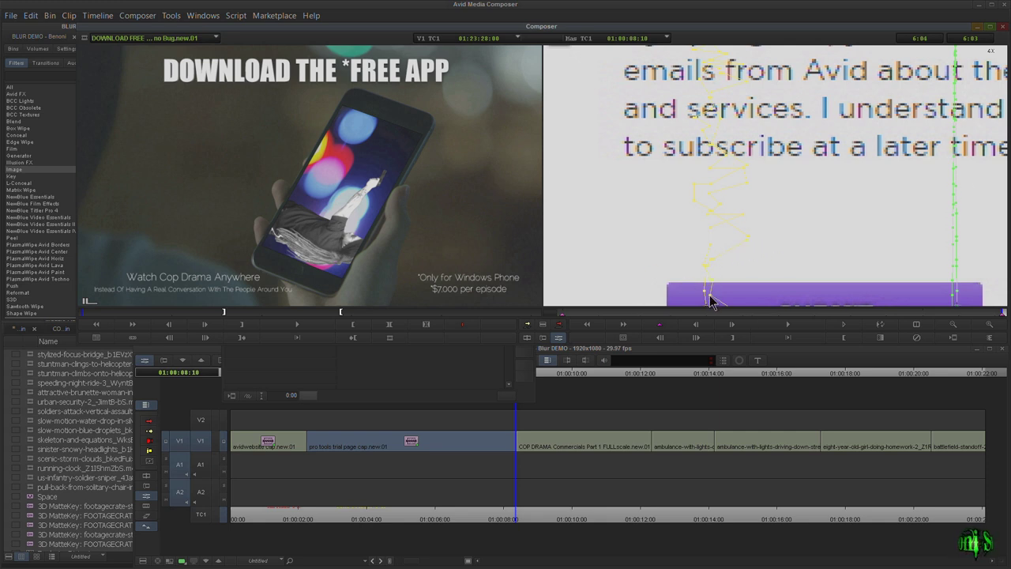
mouse_move(715, 293)
left_mouse_down()
mouse_move(716, 278)
mouse_move(728, 288)
left_mouse_up()
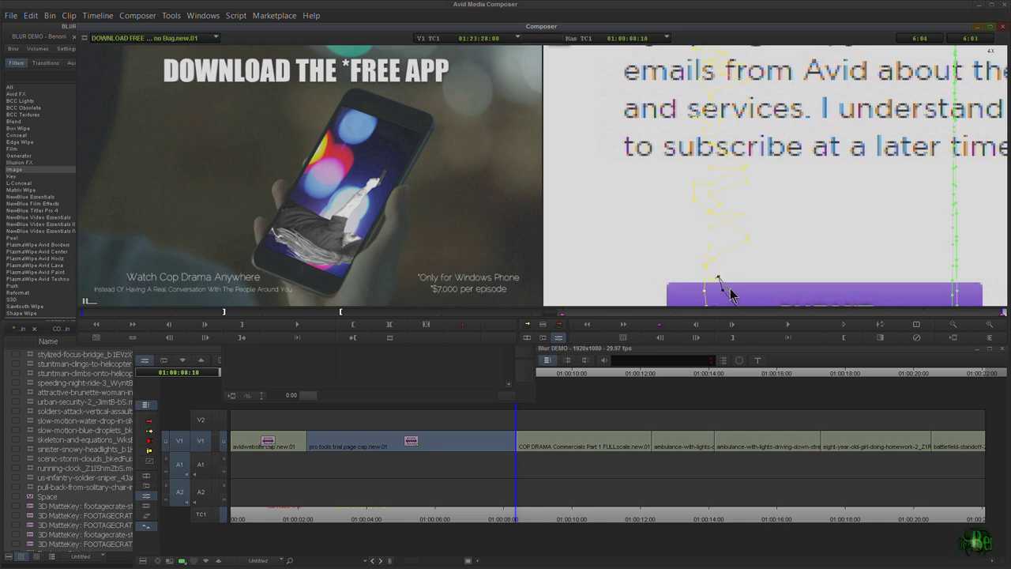
left_click(407, 368)
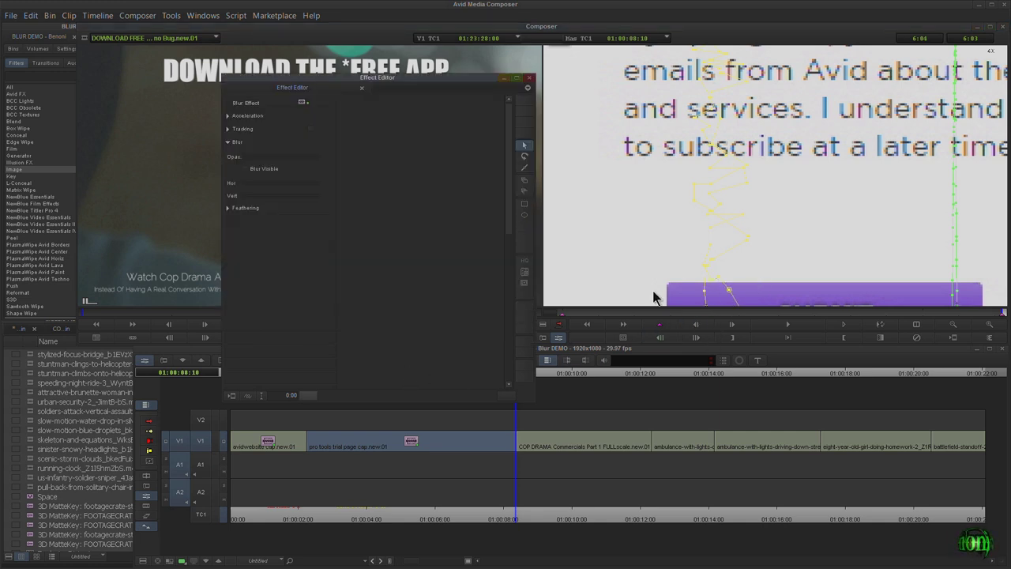
left_click(523, 281)
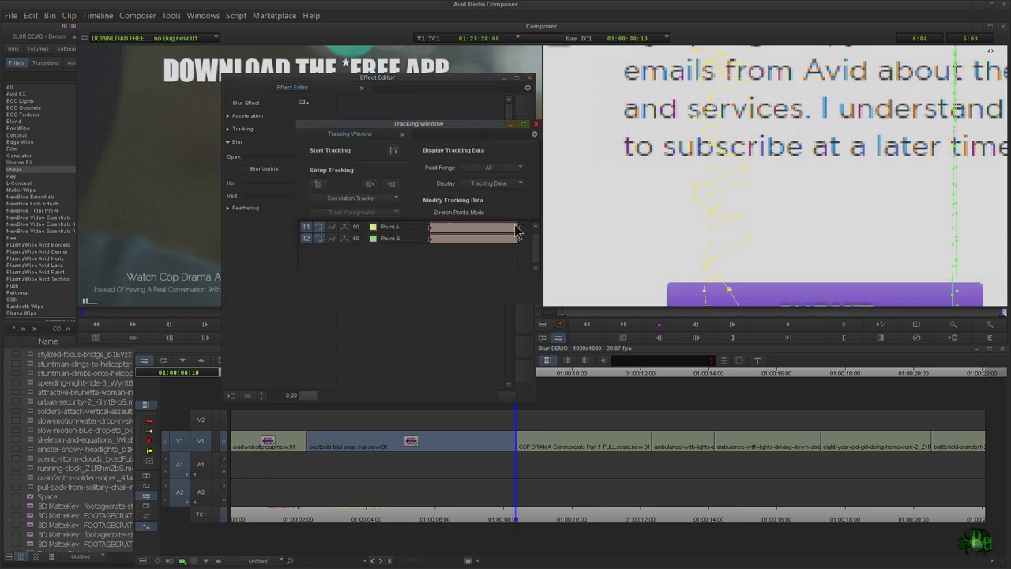
left_click(536, 124)
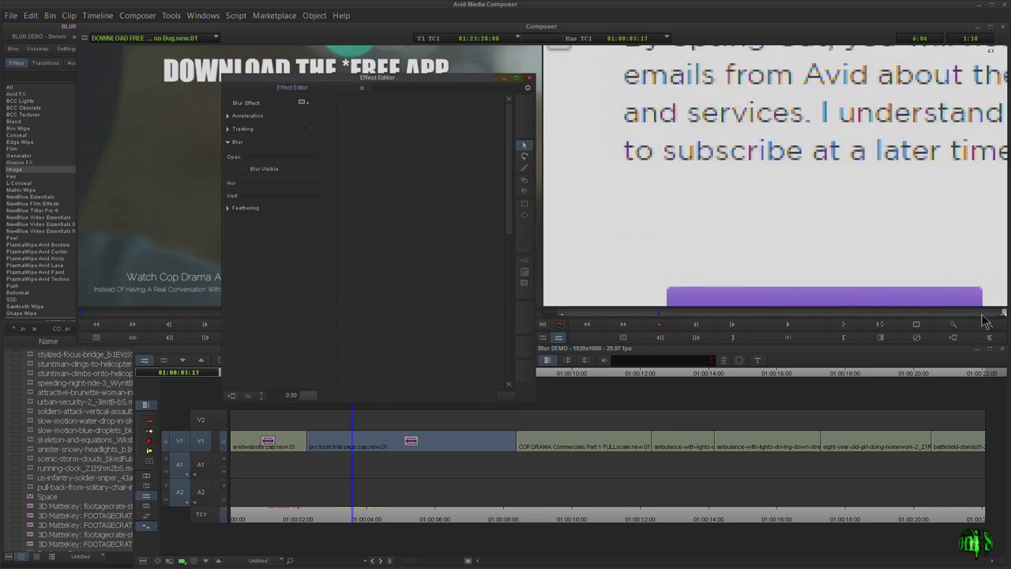
Assign the T1 Point A tracker to the First Name blur shape
left_click(953, 325)
left_click(951, 330)
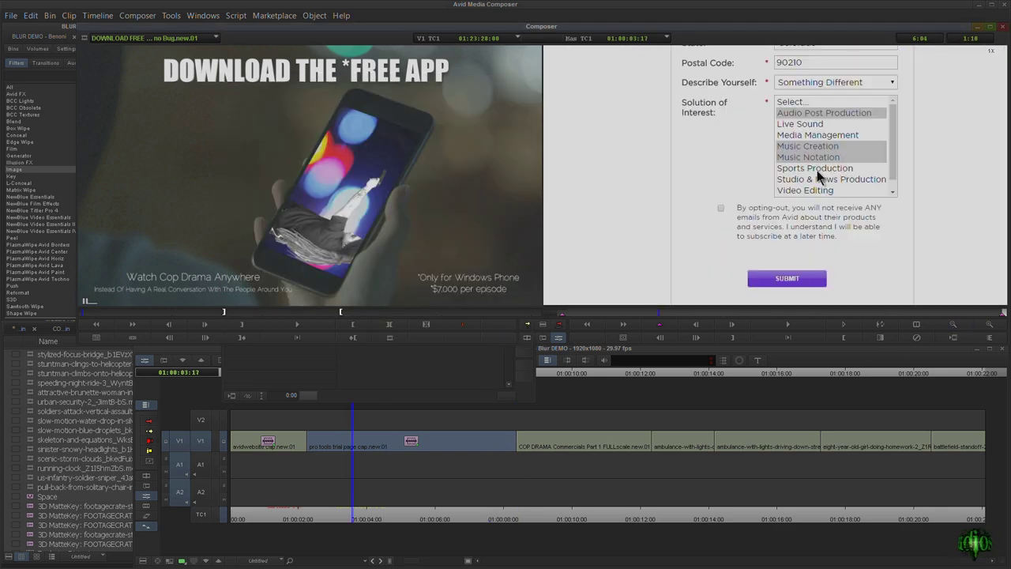
left_click_drag(782, 62, 774, 283)
left_click(422, 374)
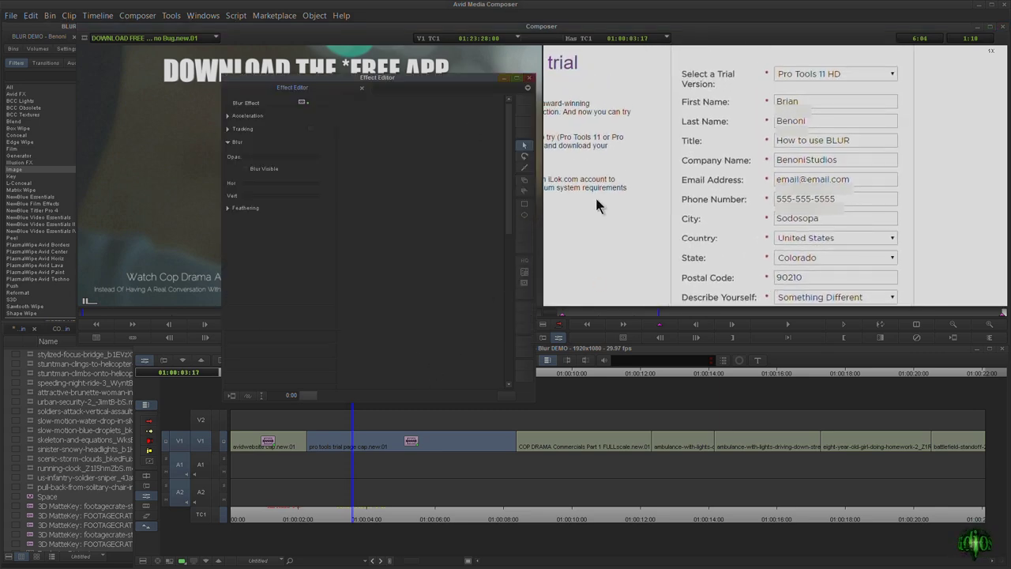
left_click(790, 109)
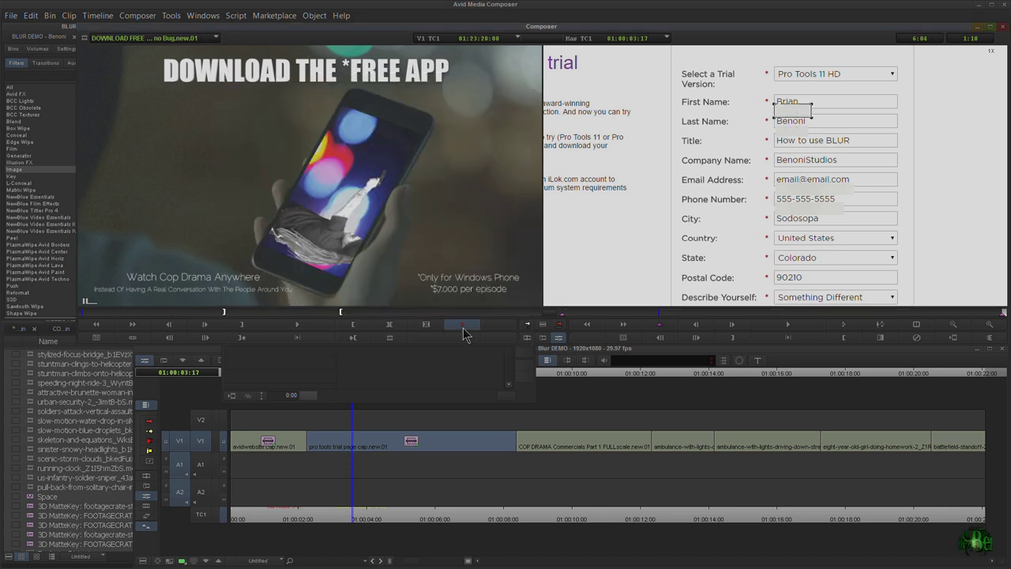
left_click(448, 352)
left_click(227, 129)
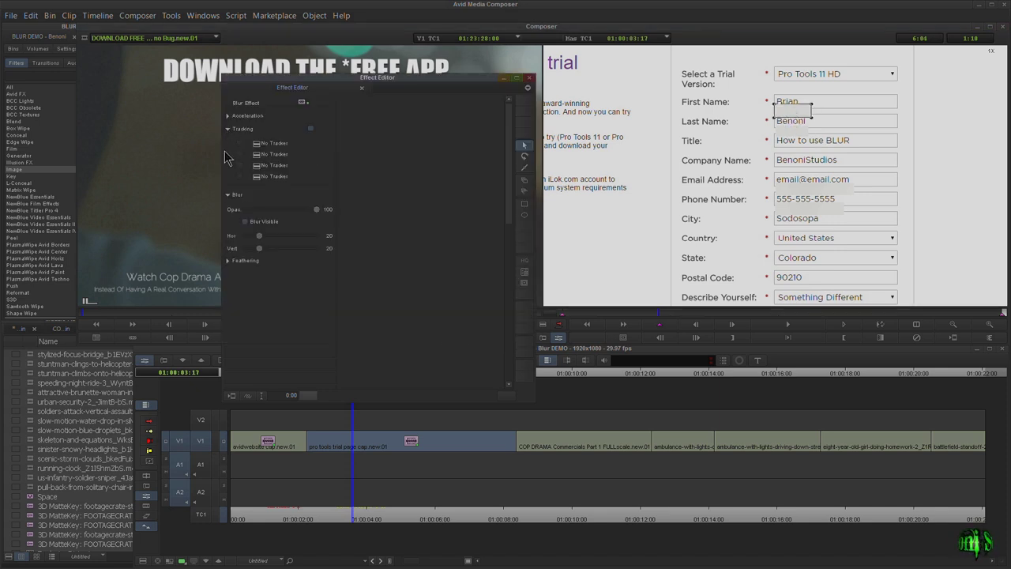
left_click(255, 145)
left_click(277, 166)
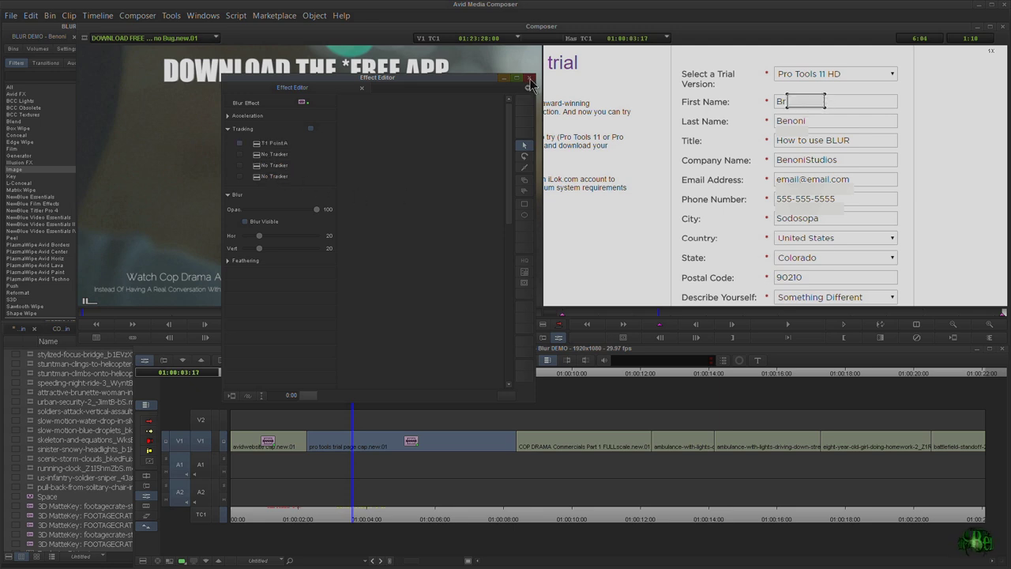
Close the Effect Editor and scrub the pro tools trial page clip to check how the First Name blur follows
left_click(530, 79)
mouse_move(356, 377)
left_mouse_down()
mouse_move(387, 371)
mouse_move(337, 386)
mouse_move(367, 383)
left_mouse_up()
left_click(562, 353)
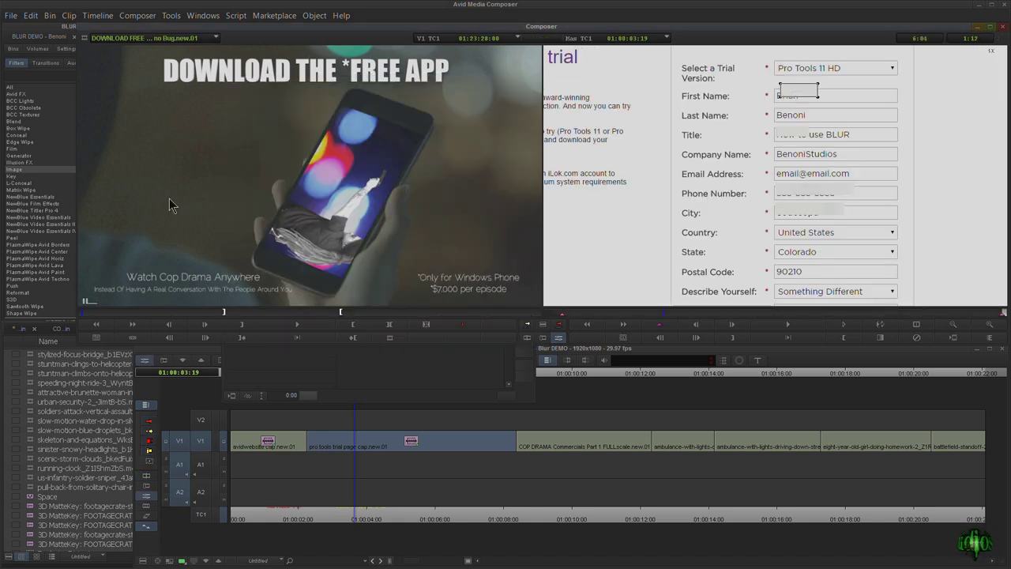
Replace the First Name blur shape's tracker with T2 Point B
left_click(413, 386)
left_click(227, 129)
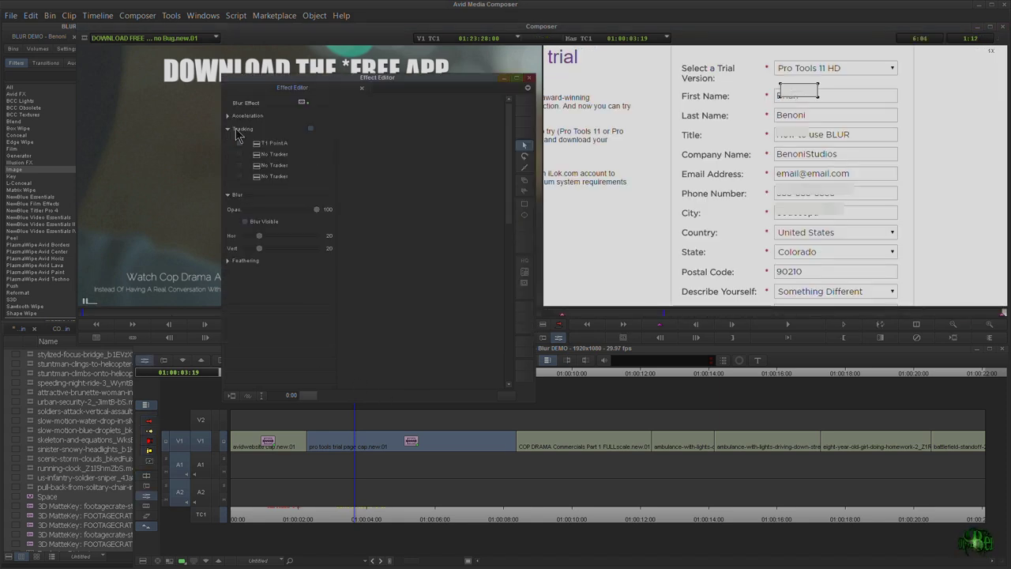
left_click(270, 143)
left_click(276, 176)
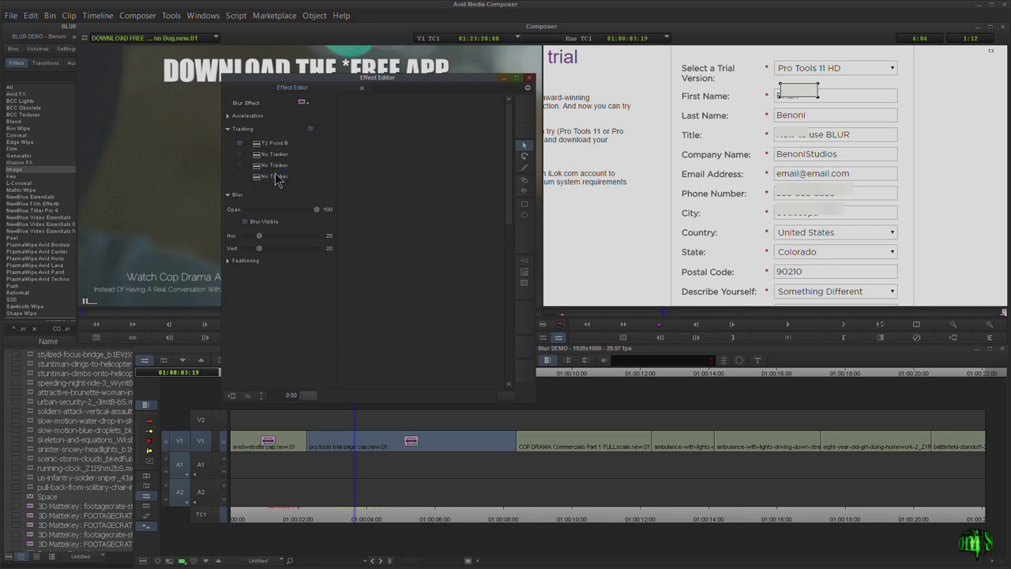
Assign the T2 Point B tracker to the Last Name blur shape
left_click(792, 127)
left_click(367, 359)
left_click(257, 143)
left_click(276, 176)
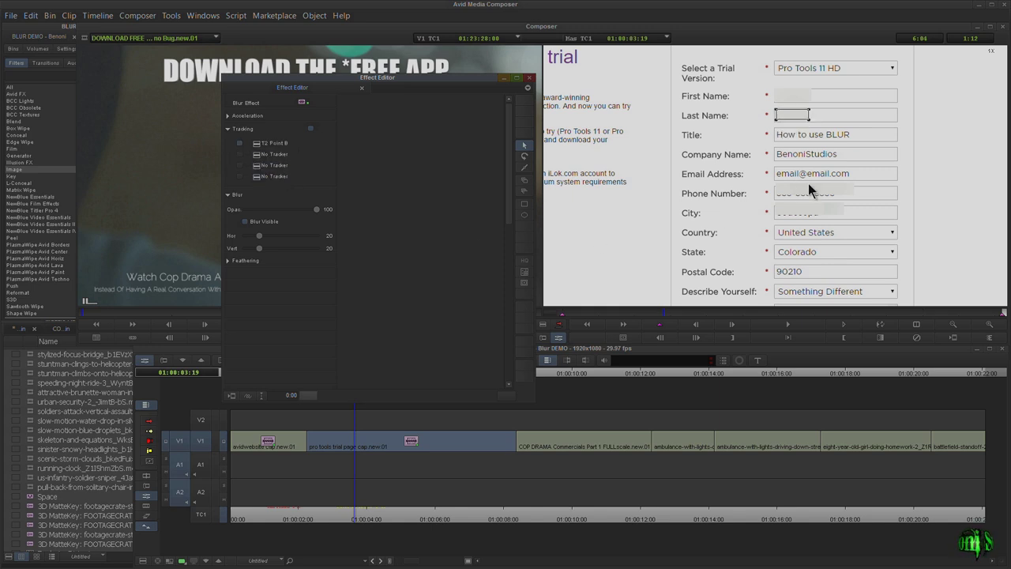
Enable tracking for the Email Address blur shape with the T2 Point B tracker
key("ctrl+z")
left_click(239, 145)
left_click(259, 143)
left_click(276, 176)
Enable tracking for the Phone Number blur shape and assign it the T2 Point B tracker
left_click(798, 209)
left_click(427, 349)
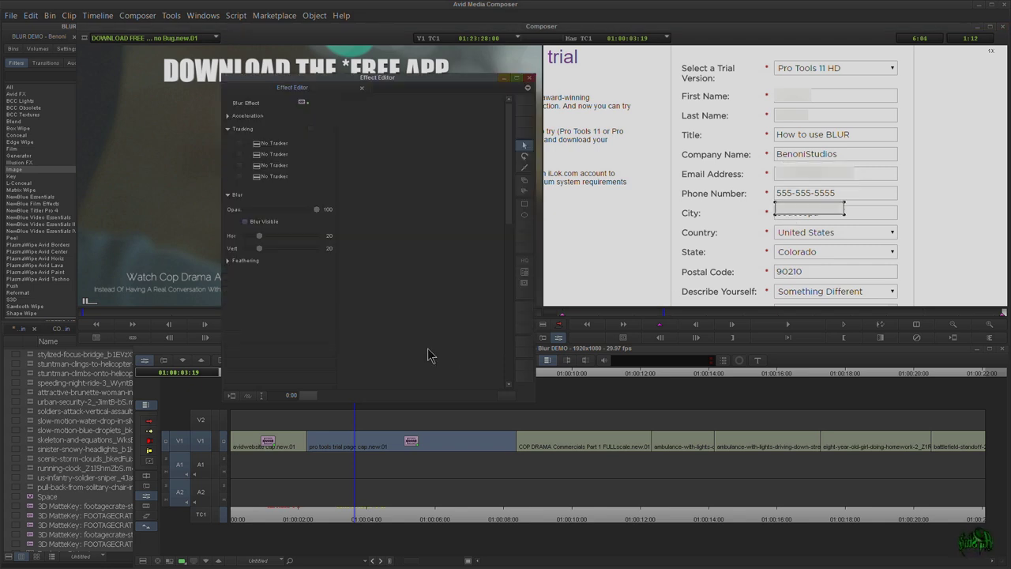
left_click(241, 144)
left_click(259, 144)
left_click(276, 175)
Close the Effect Editor and play back the pro tools trial page clip full screen to check the four tracked blurs
left_click(529, 79)
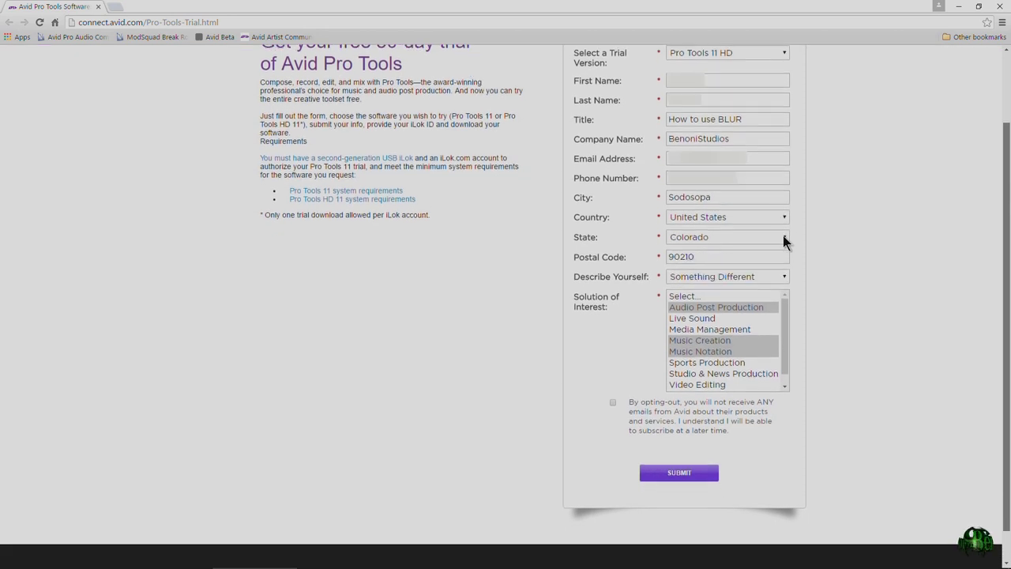
scroll(783, 235, "up", 1)
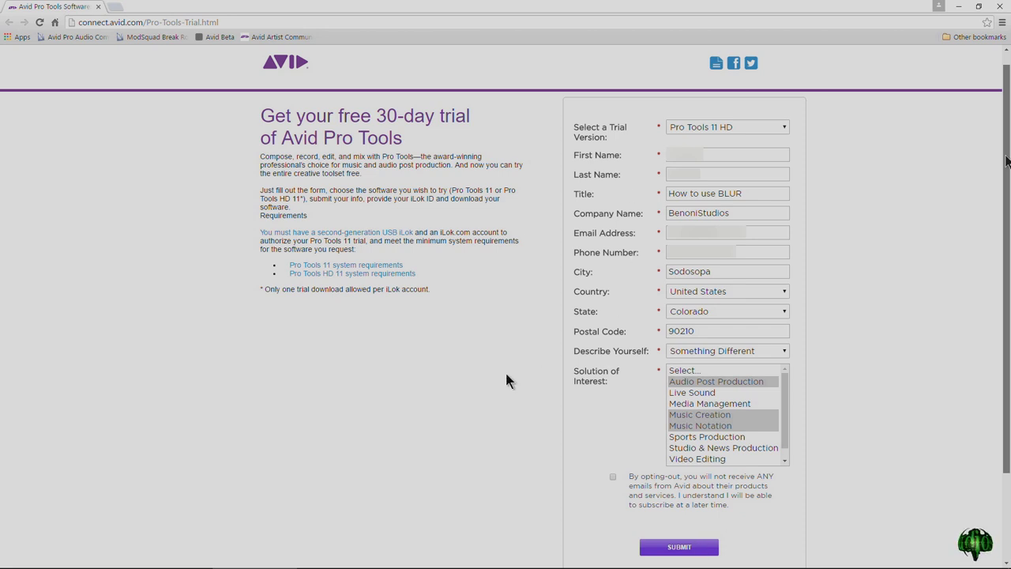
scroll(507, 375, "down", 2)
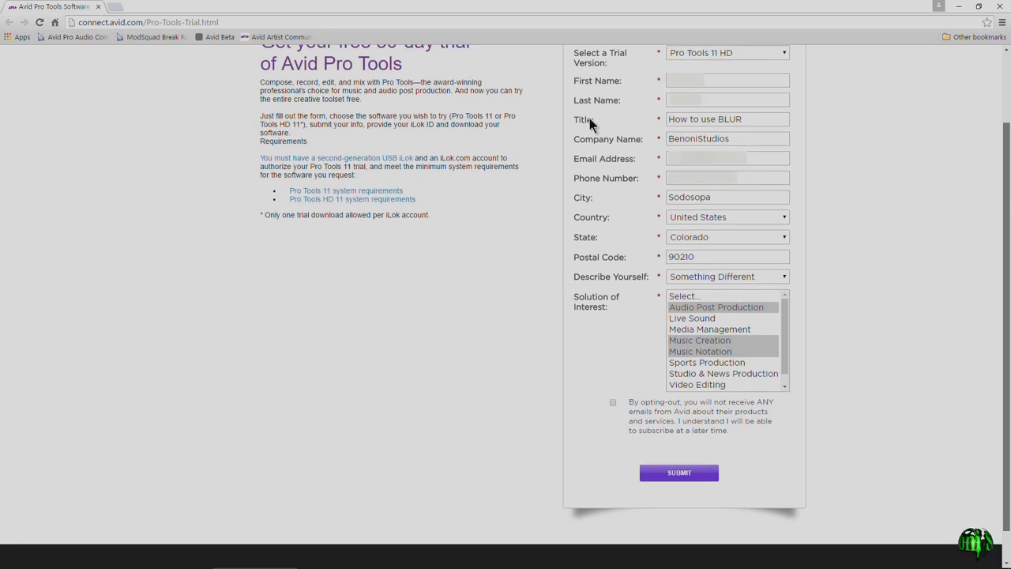
Scrub through the COP DRAMA commercial clip to examine the dog shot and find where it starts
scroll(505, 270, "up", 1)
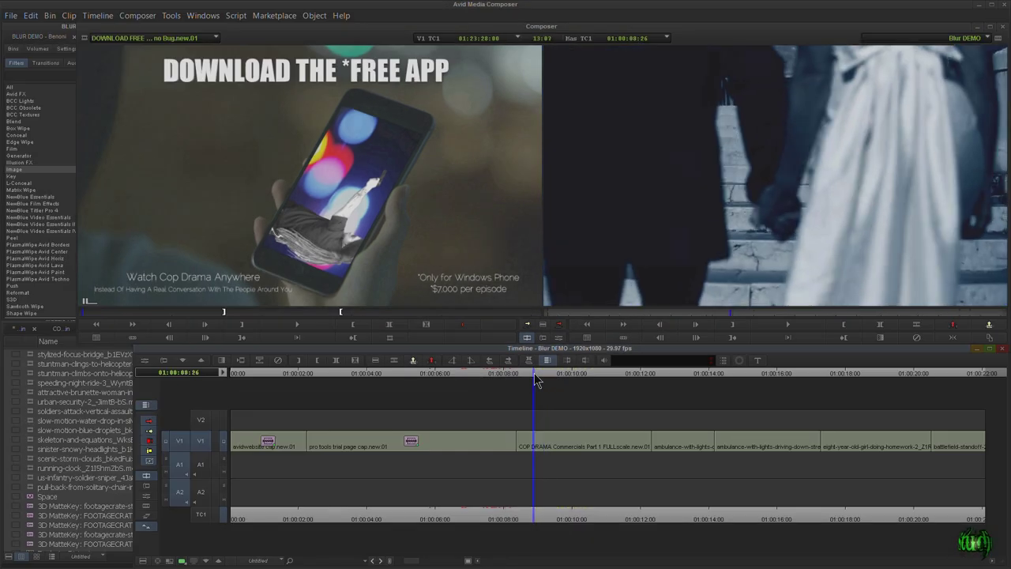
left_click_drag(534, 374, 625, 370)
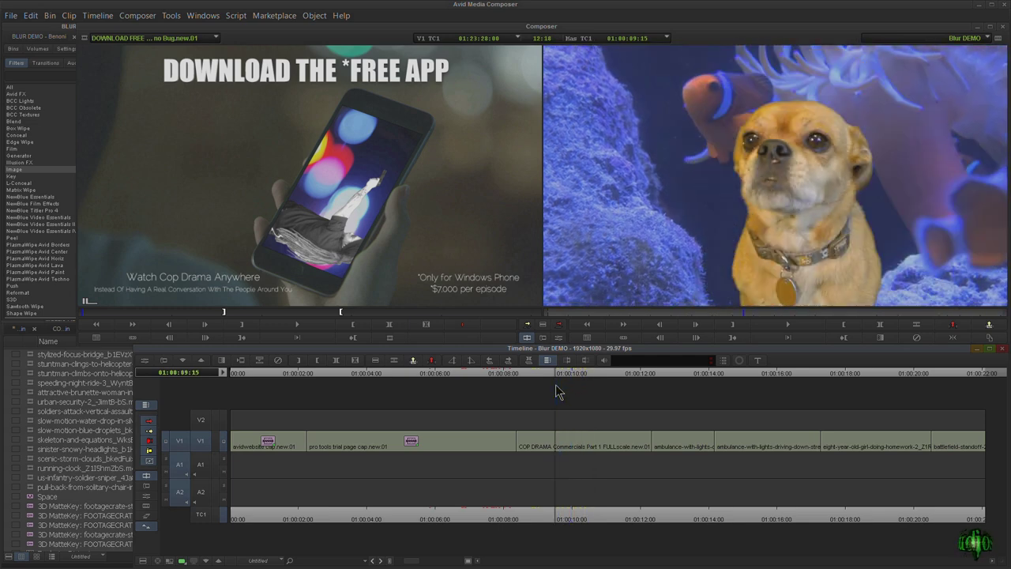
left_click(549, 395)
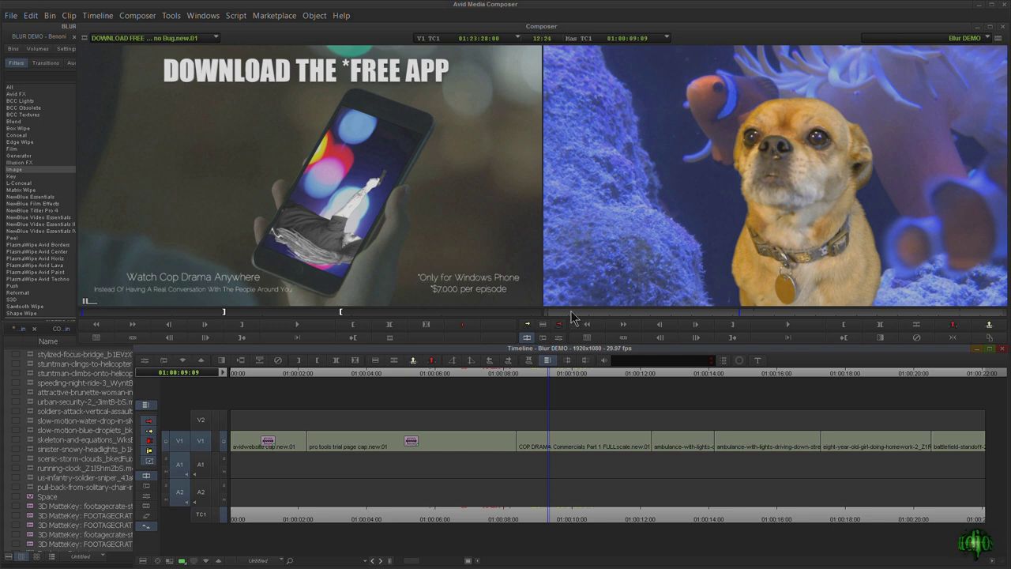
left_click_drag(547, 370, 547, 370)
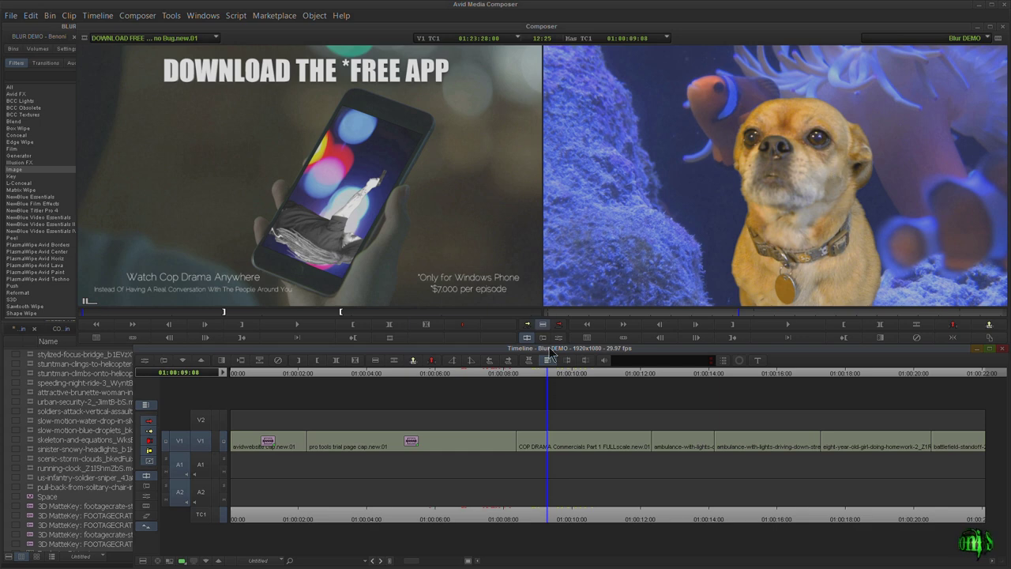
mouse_move(546, 370)
left_mouse_down()
mouse_move(587, 370)
mouse_move(549, 370)
left_mouse_up()
With only video track V2 enabled, add edits at the dog shot's start and end, 01:00:09:07 and 01:00:11:19
left_click(200, 420)
left_click(200, 444)
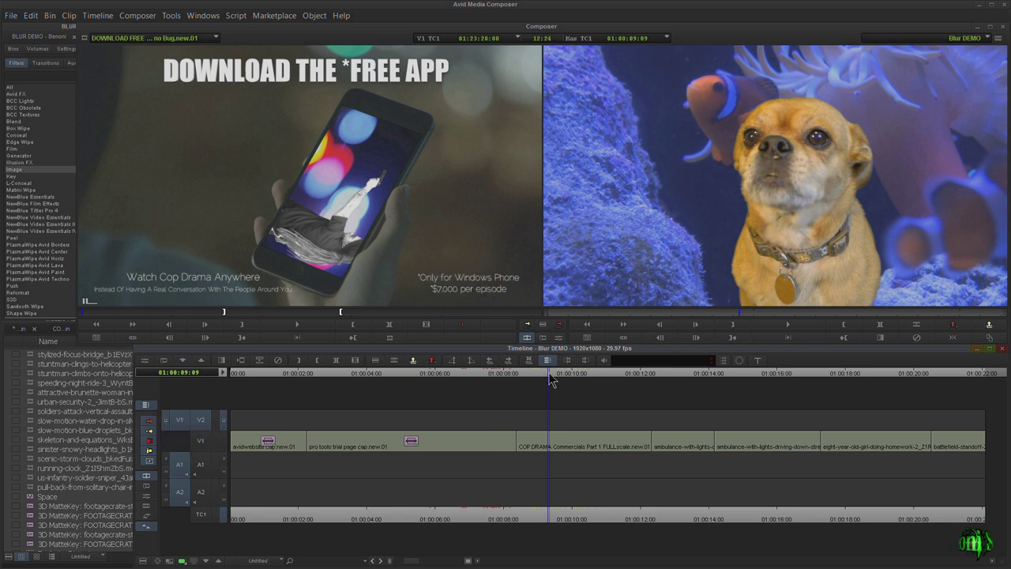
left_click_drag(549, 371, 546, 371)
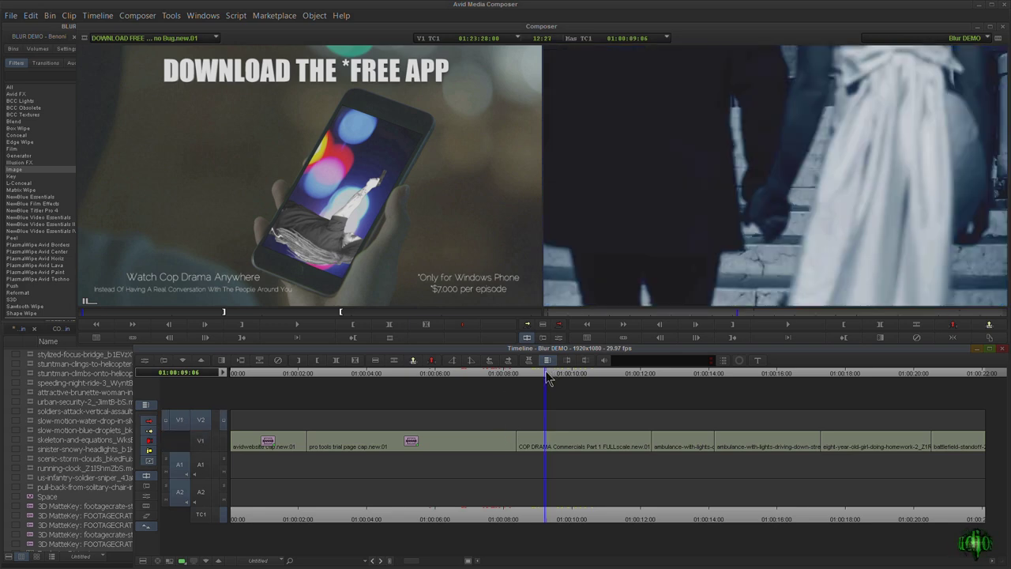
key("Right")
left_click(507, 360)
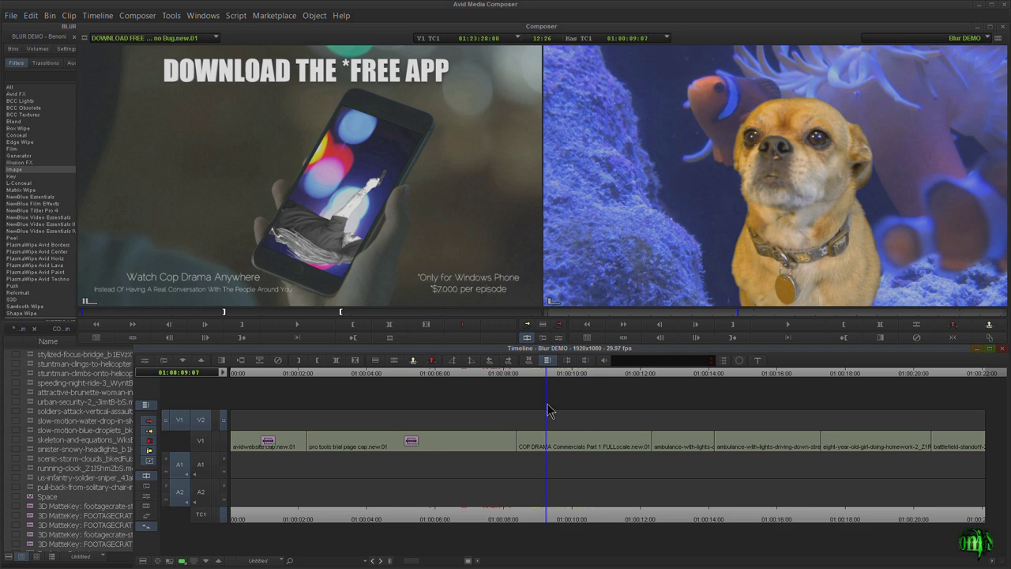
left_click_drag(551, 380, 621, 382)
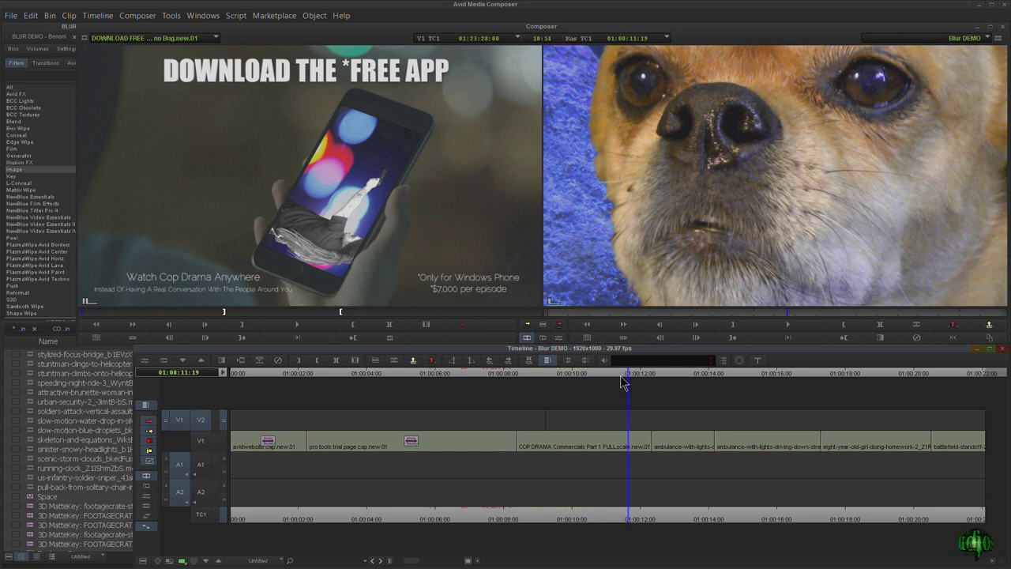
left_click_drag(618, 379, 591, 379)
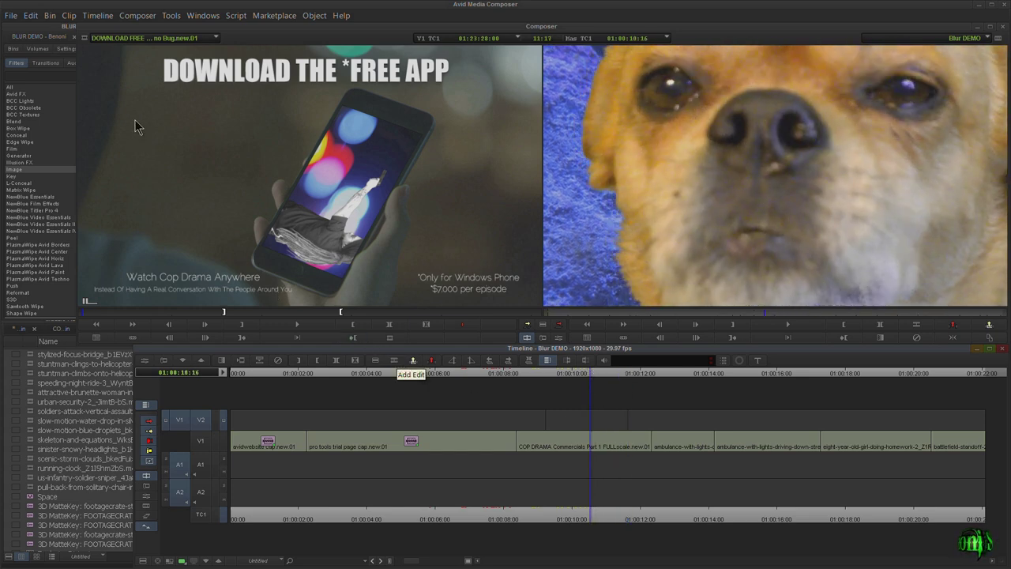
Examine the keyboard layout settings and the Command Palette's Tracks commands, and close both windows
left_click(14, 50)
left_click(67, 49)
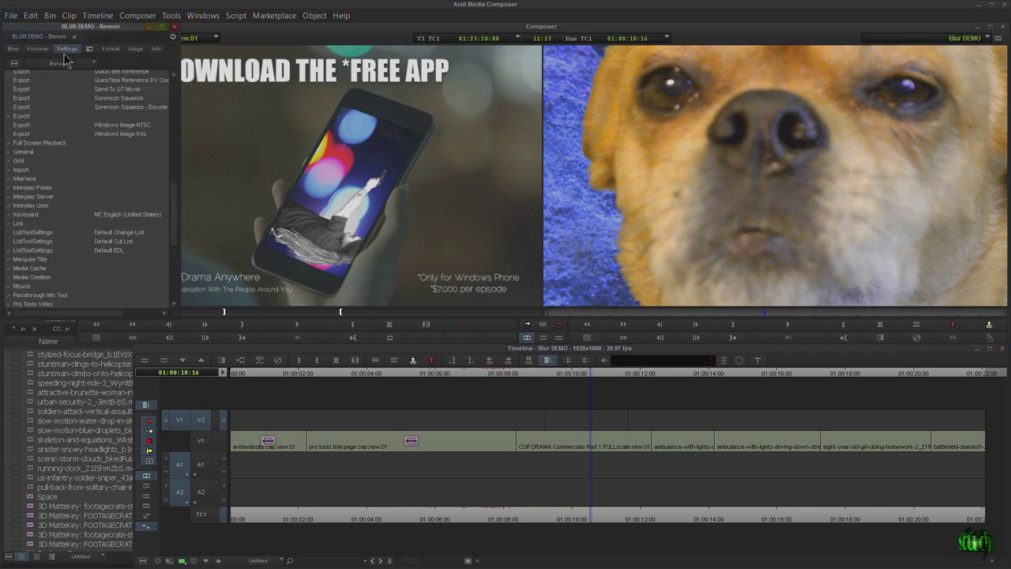
double_click(37, 215)
left_click(198, 21)
mouse_move(174, 15)
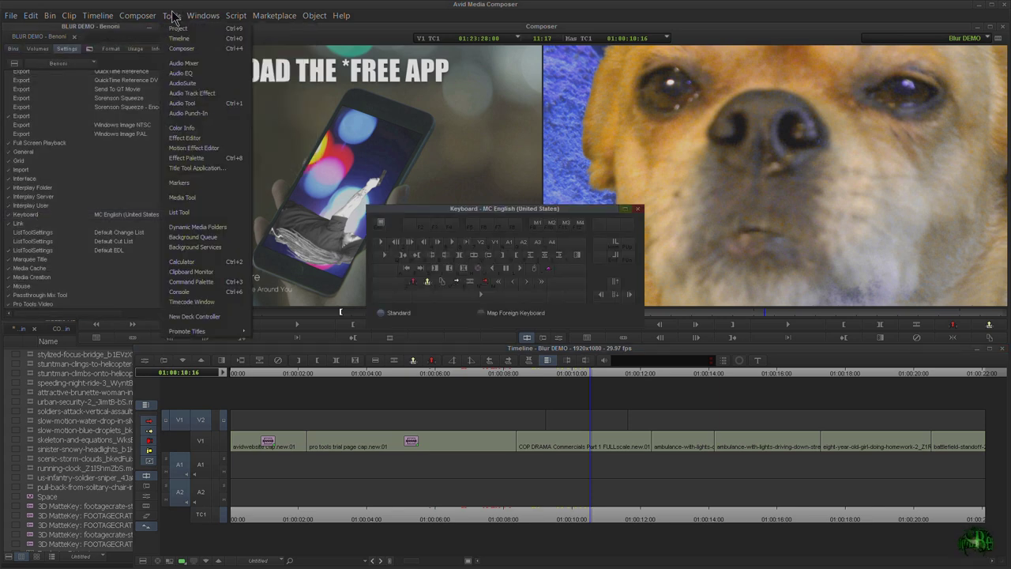
left_click(197, 282)
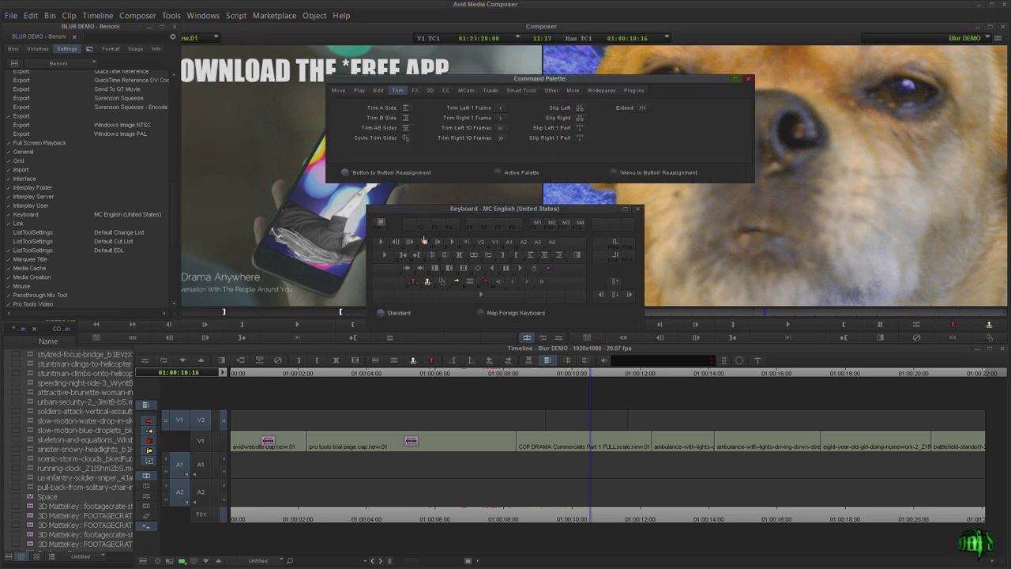
left_click(521, 91)
left_click(492, 91)
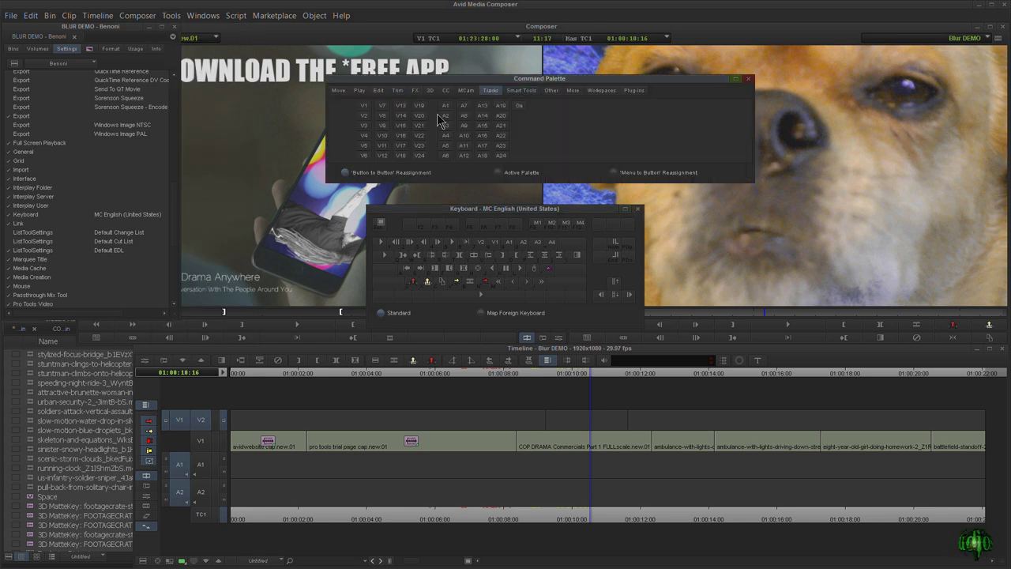
left_click(749, 79)
left_click(640, 209)
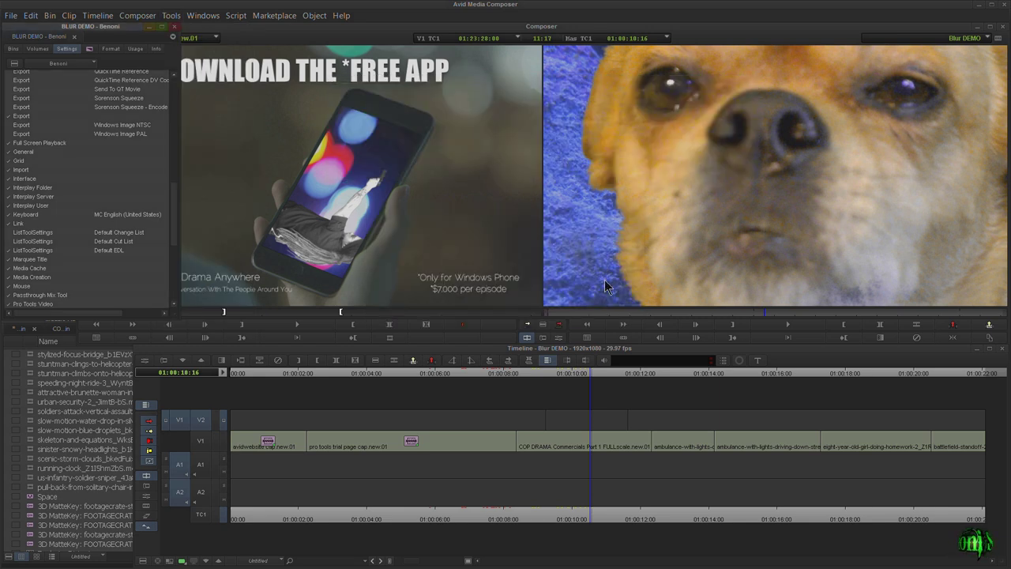
Apply the Mosaic Effect to the V2 filler segment above the dog shot and open it in the Effect Editor at 01:00:09:07
left_click(120, 28)
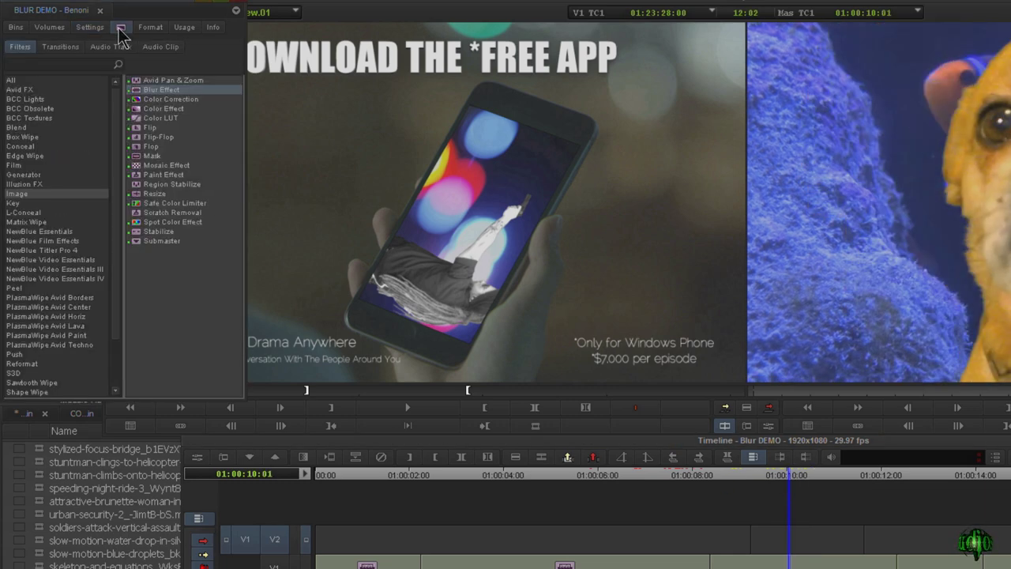
left_click_drag(150, 165, 777, 536)
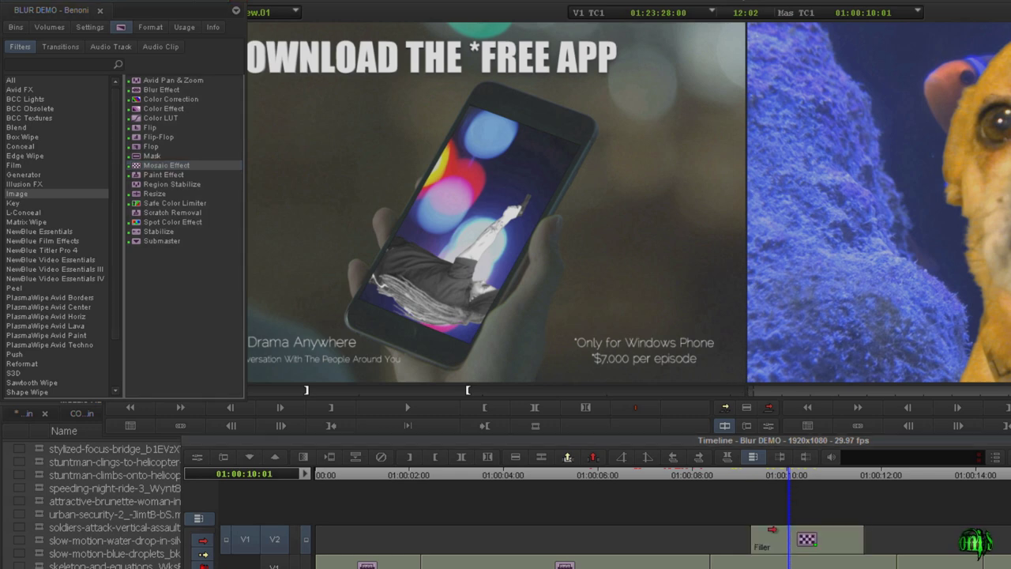
left_click(768, 425)
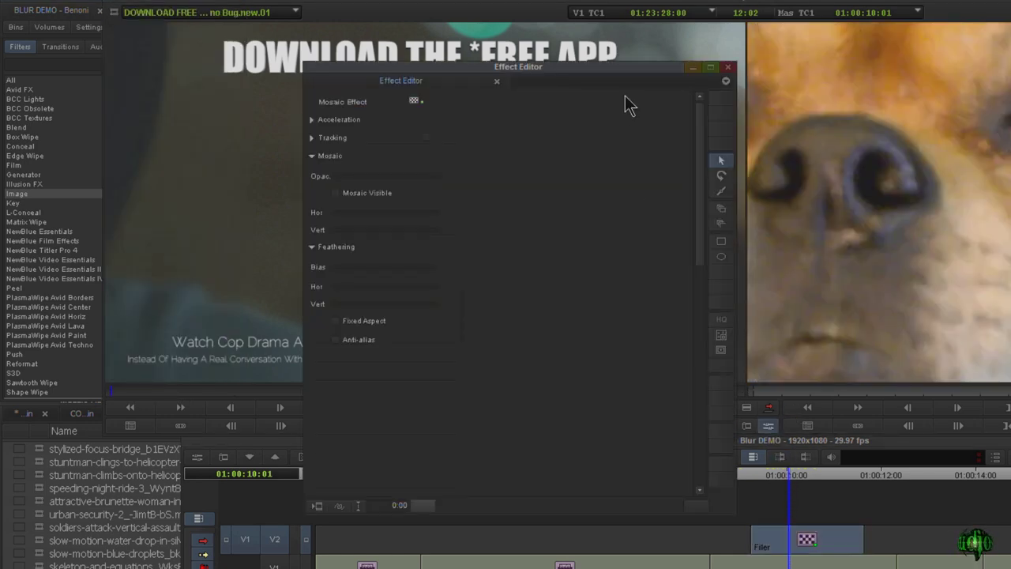
left_click(786, 477)
left_click(752, 476)
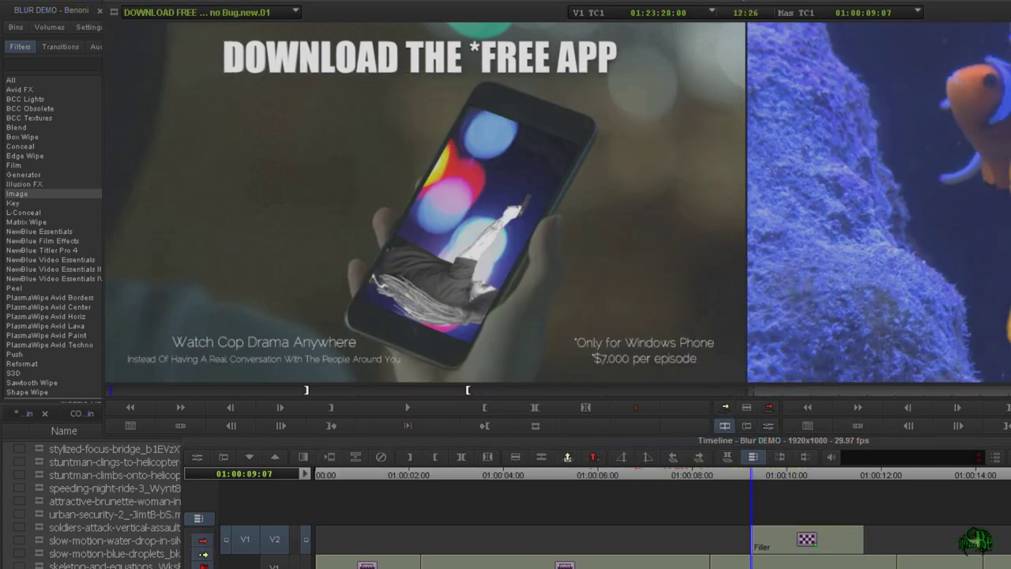
left_click(764, 424)
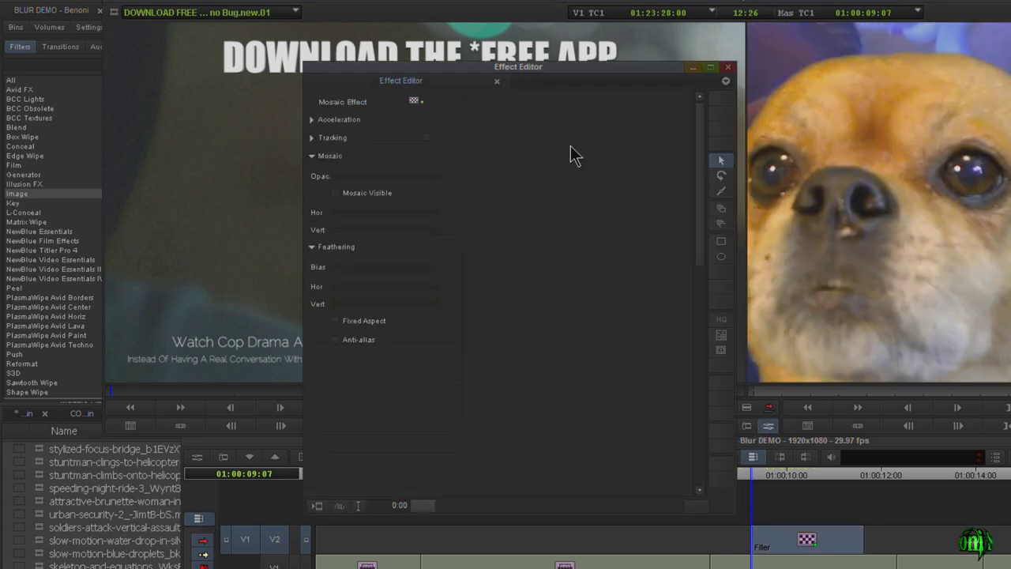
left_click(767, 424)
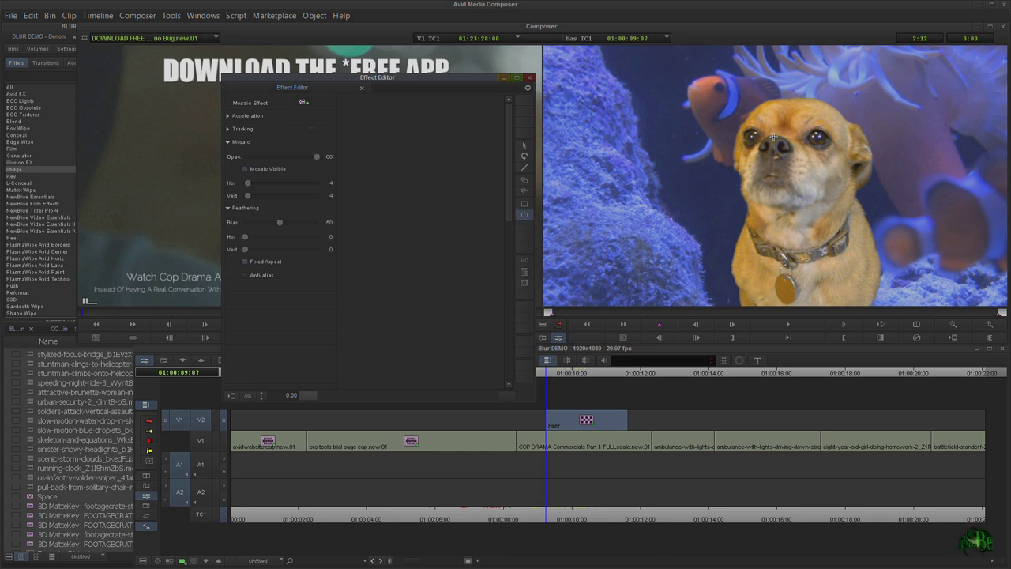
Draw an oval mosaic shape covering the dog's whole face and set its horizontal mosaic value to 6
mouse_move(735, 103)
left_mouse_down()
mouse_move(778, 181)
mouse_move(821, 190)
mouse_move(843, 209)
left_mouse_up()
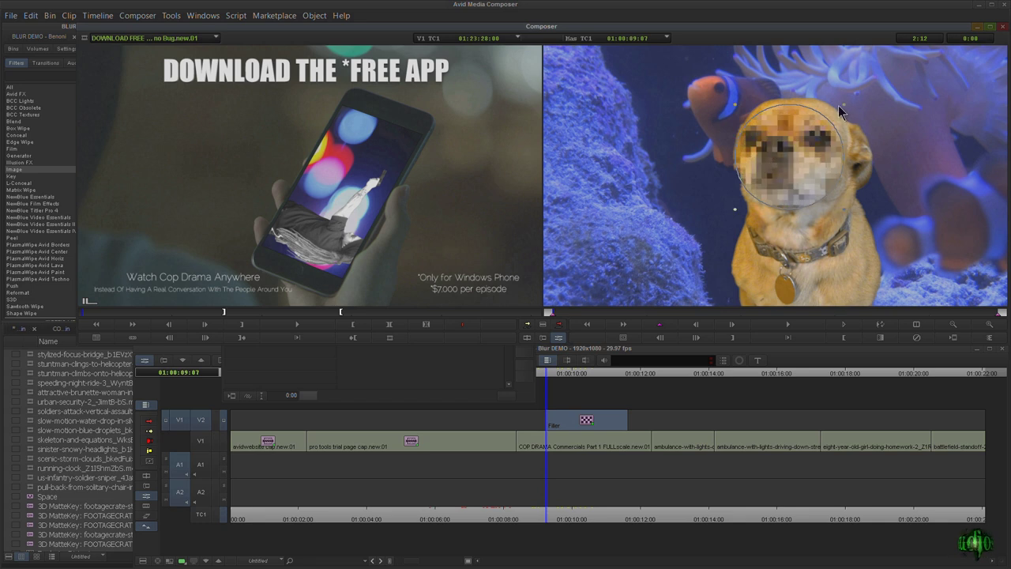
left_click_drag(843, 107, 857, 95)
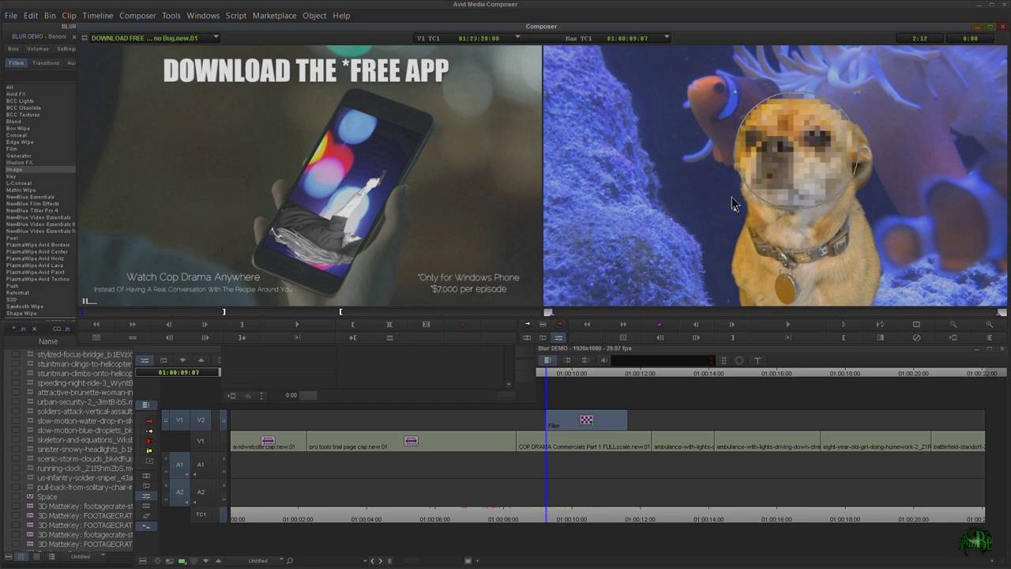
left_click_drag(734, 213, 728, 224)
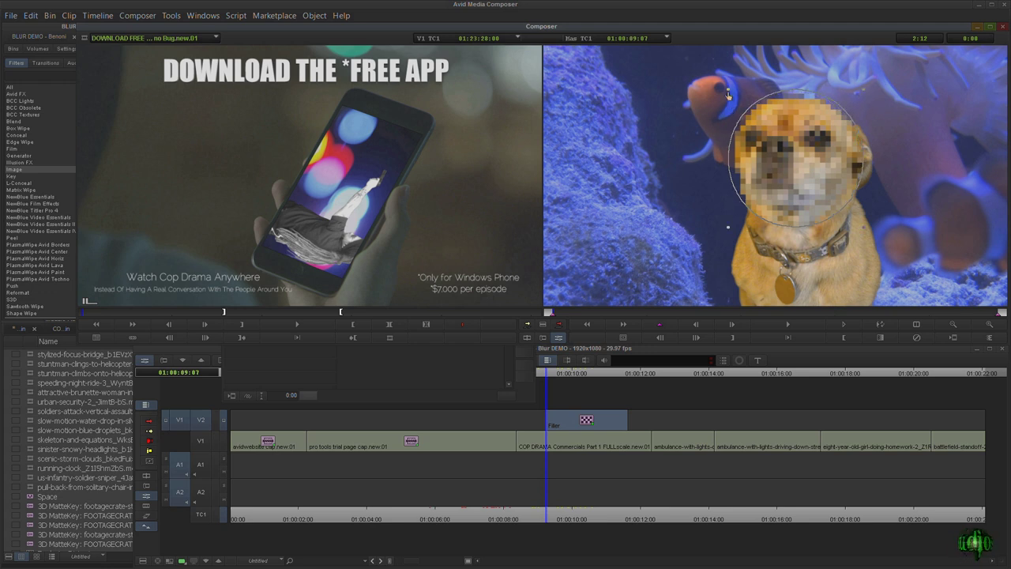
left_click_drag(728, 93, 724, 93)
left_click(434, 370)
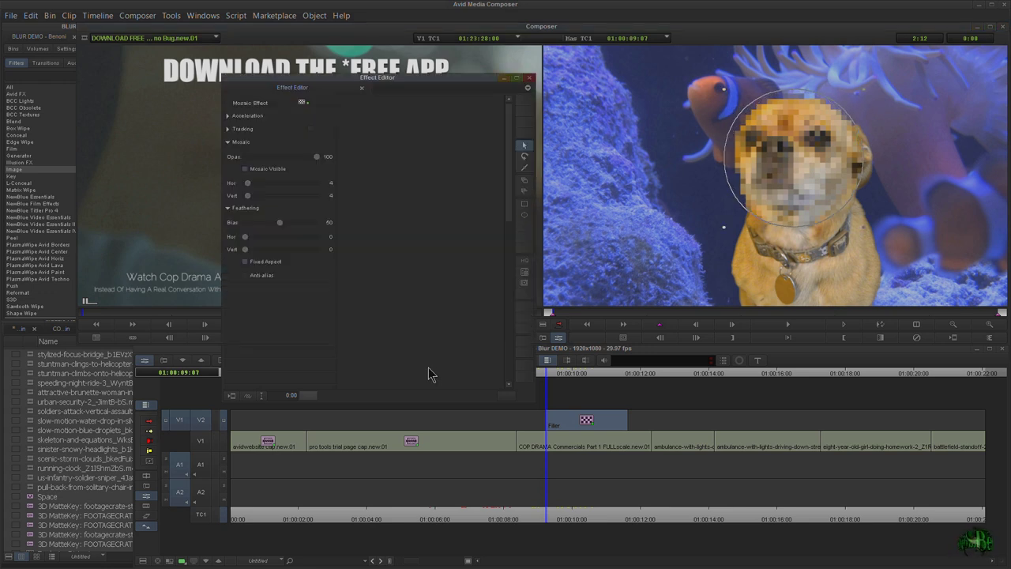
left_click_drag(255, 189, 252, 193)
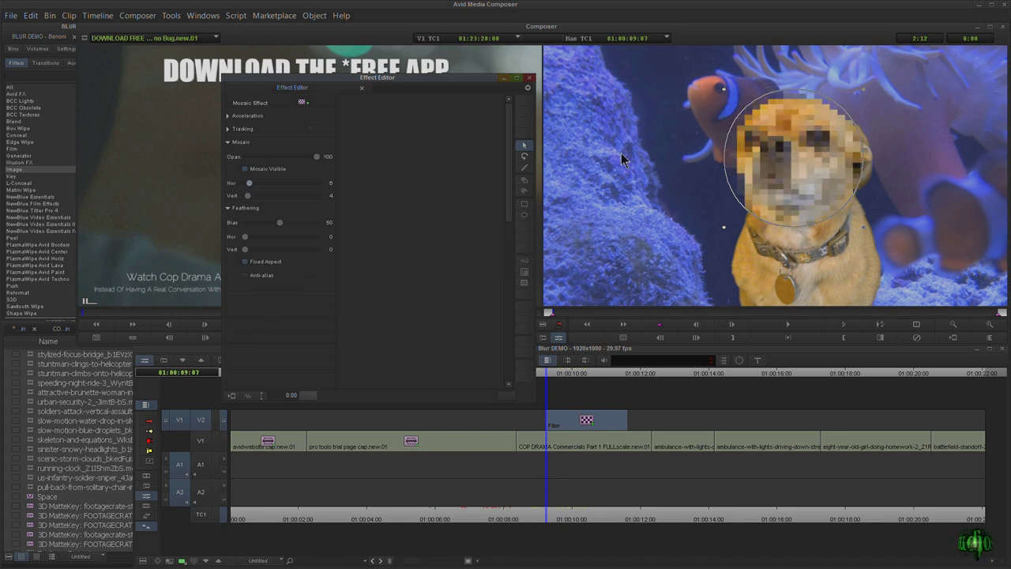
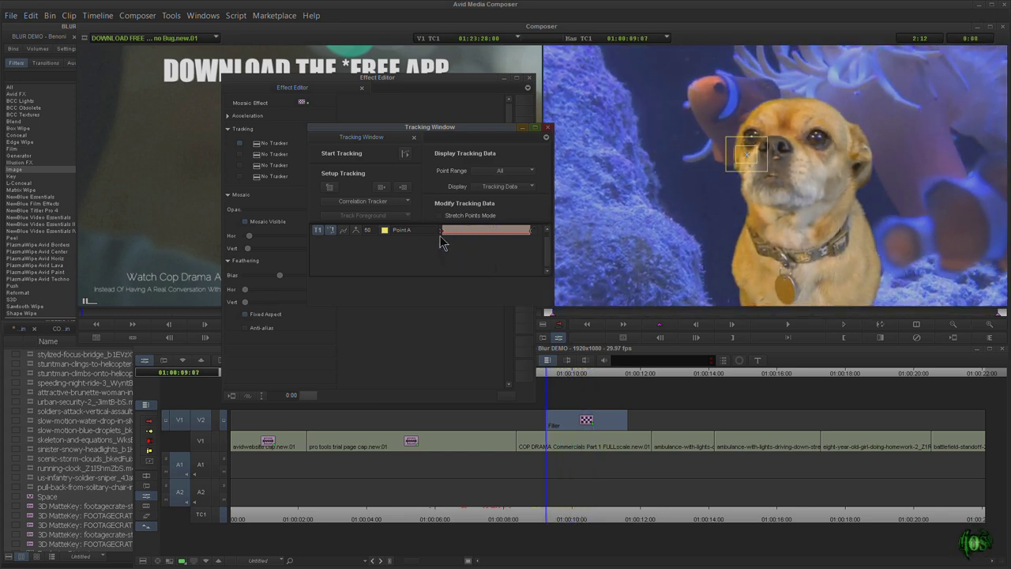
Centre the Point A tracker on the eye at the left of the dog's face and tighten its pattern and search boxes
left_click(742, 162)
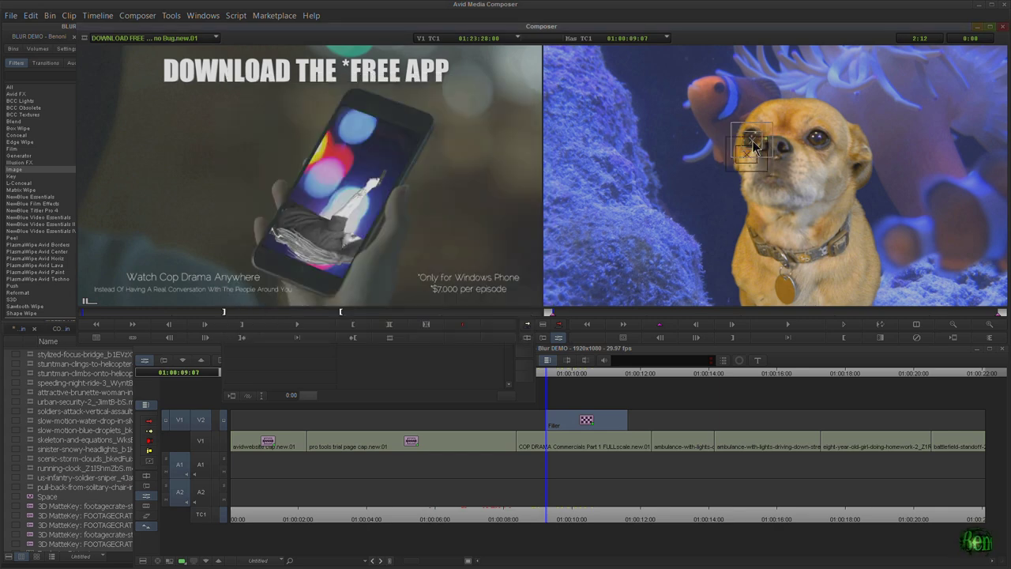
left_click_drag(752, 138, 752, 137)
left_click(752, 140, "ctrl")
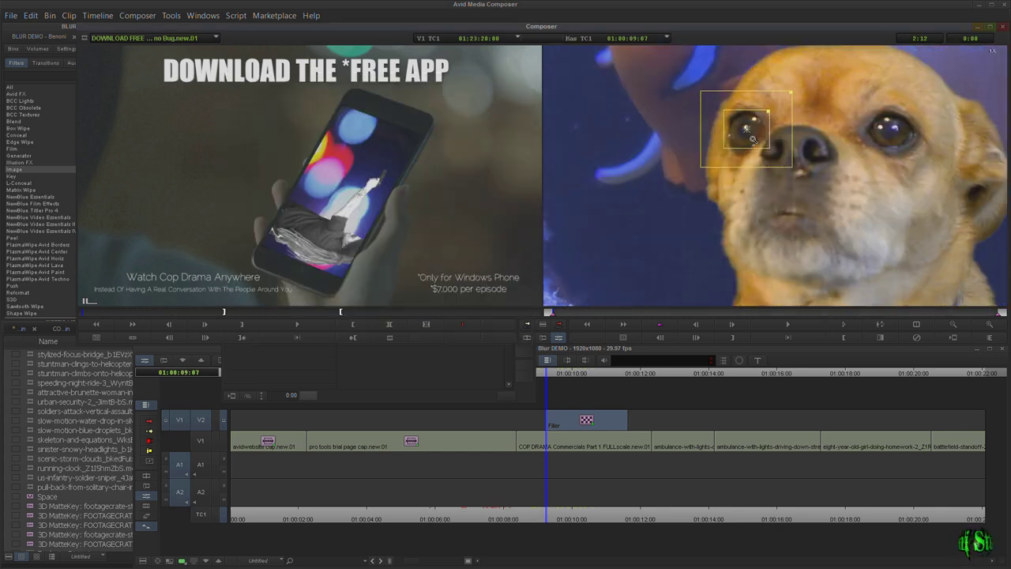
left_click(752, 139)
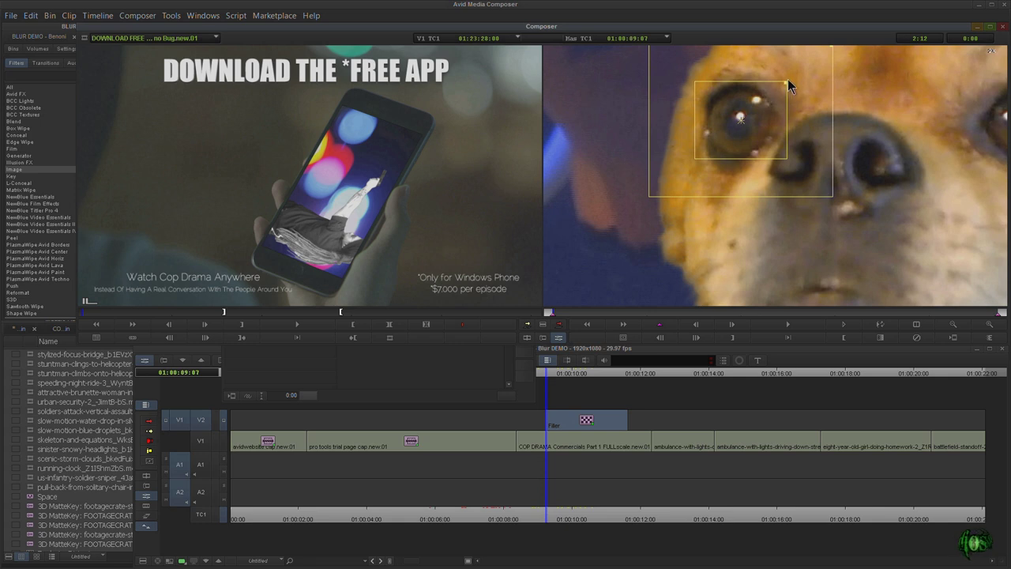
left_click_drag(786, 82, 767, 96)
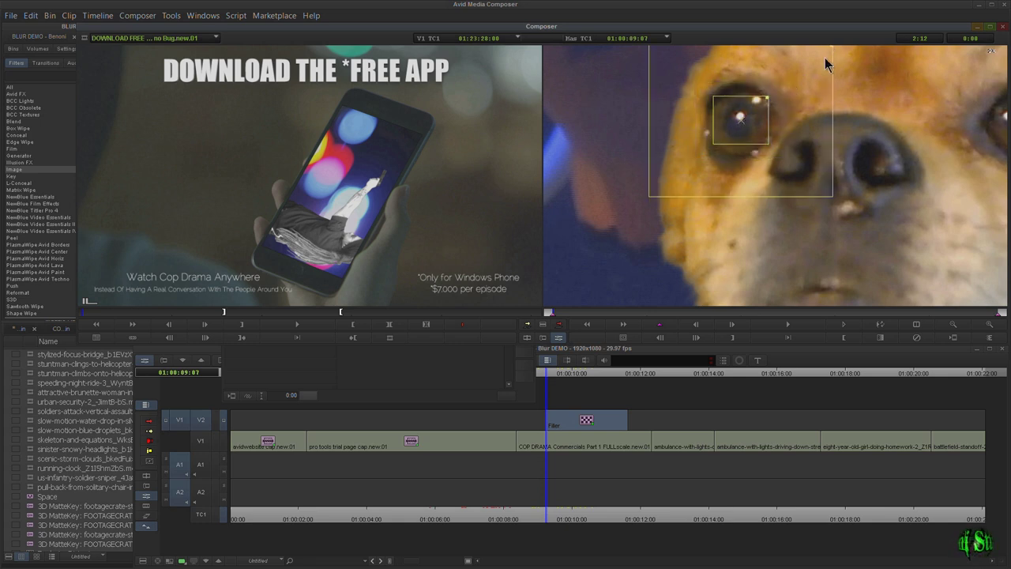
left_click_drag(826, 51, 796, 71)
Add a second tracking point on the dog's other eye and fit its pattern and search boxes around it
left_click(404, 387)
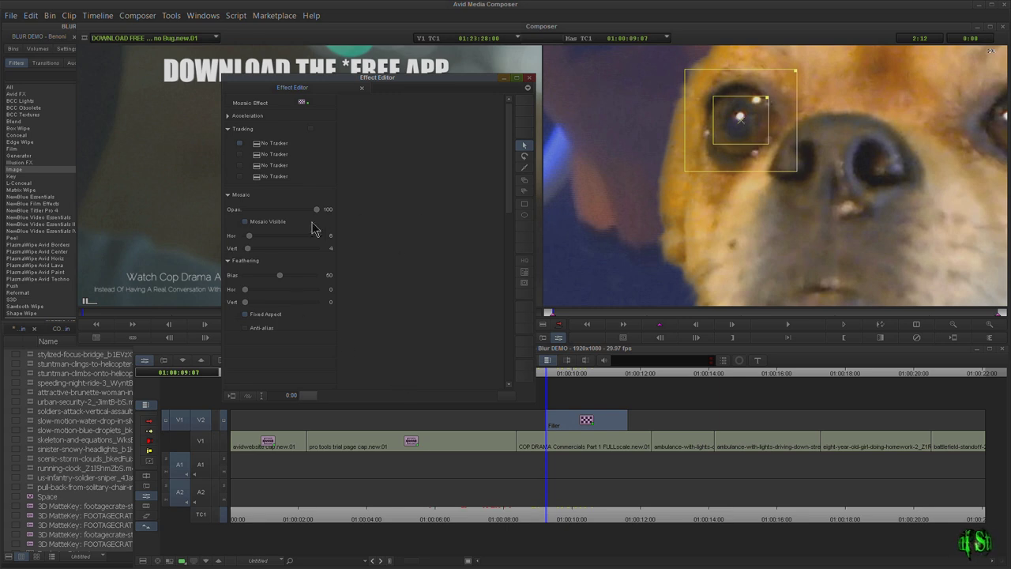
left_click(524, 272)
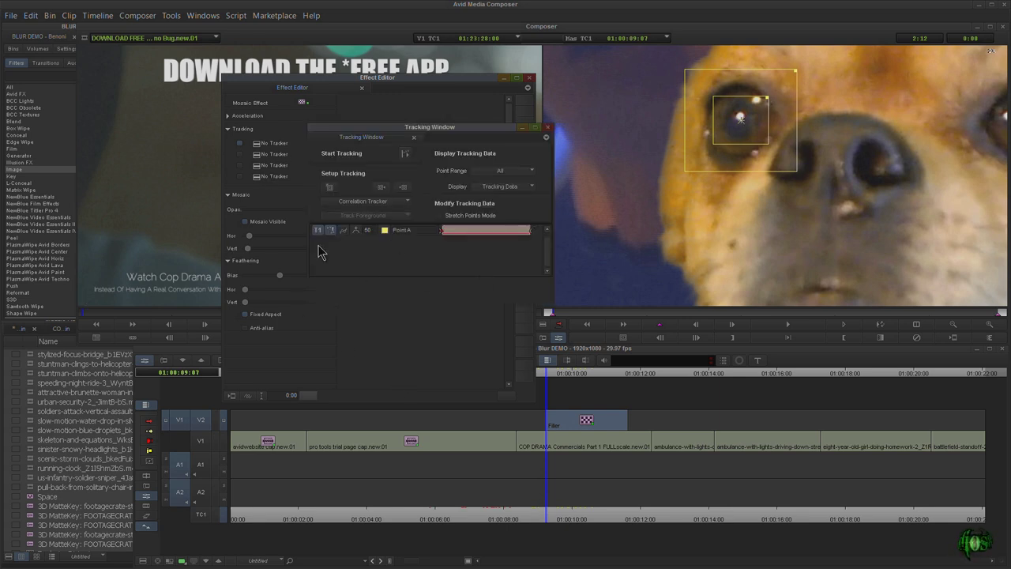
left_click(739, 217)
left_click_drag(756, 207, 862, 162)
left_click_drag(888, 240, 702, 278)
left_click_drag(685, 182, 885, 134)
left_click_drag(937, 86, 904, 116)
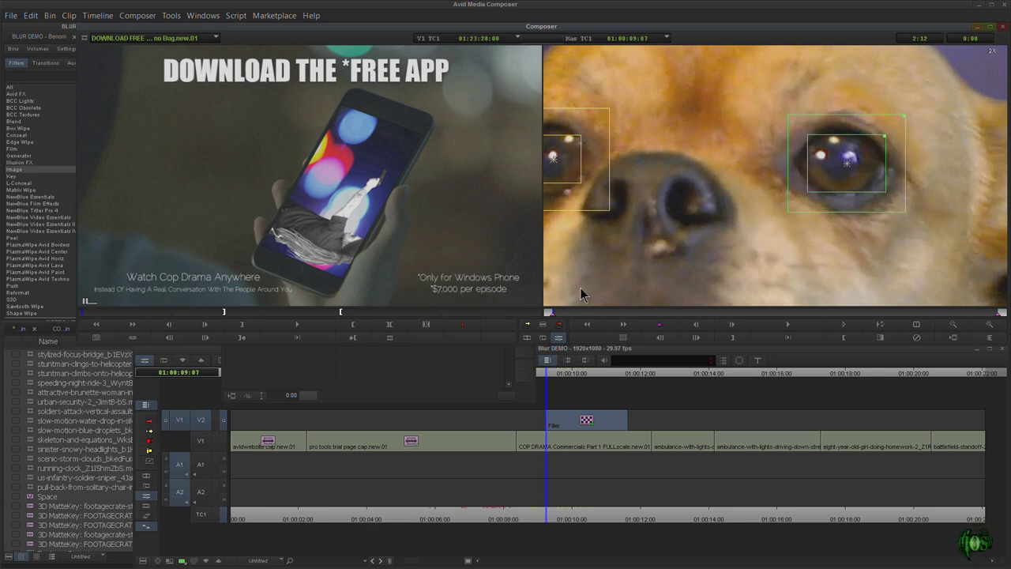
Add a third tracking point over the dog's nose and size its pattern and search boxes to the nose
left_click(380, 374)
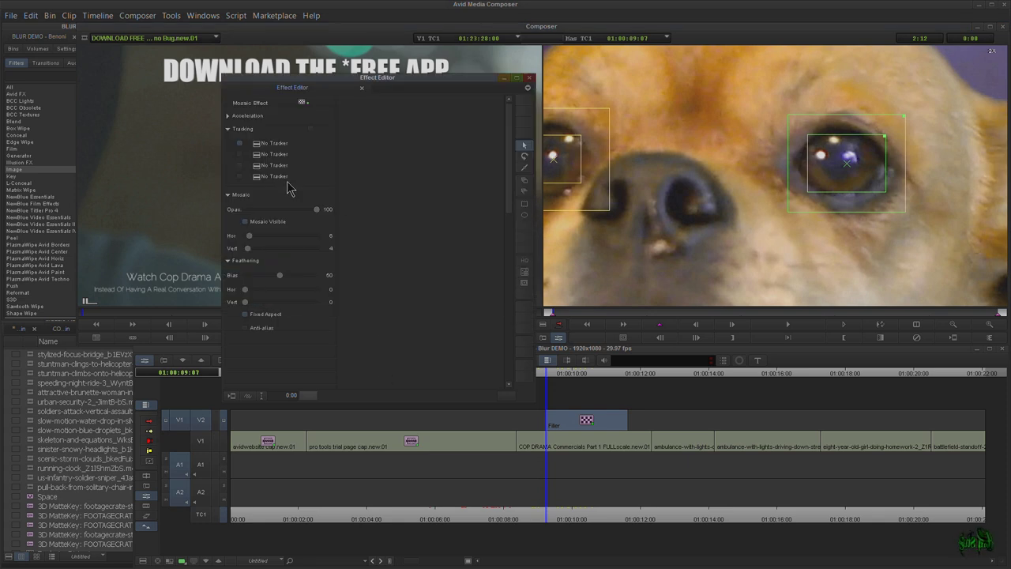
left_click(525, 271)
left_click(330, 188)
left_click_drag(754, 265, 652, 211)
left_click_drag(693, 168, 726, 139)
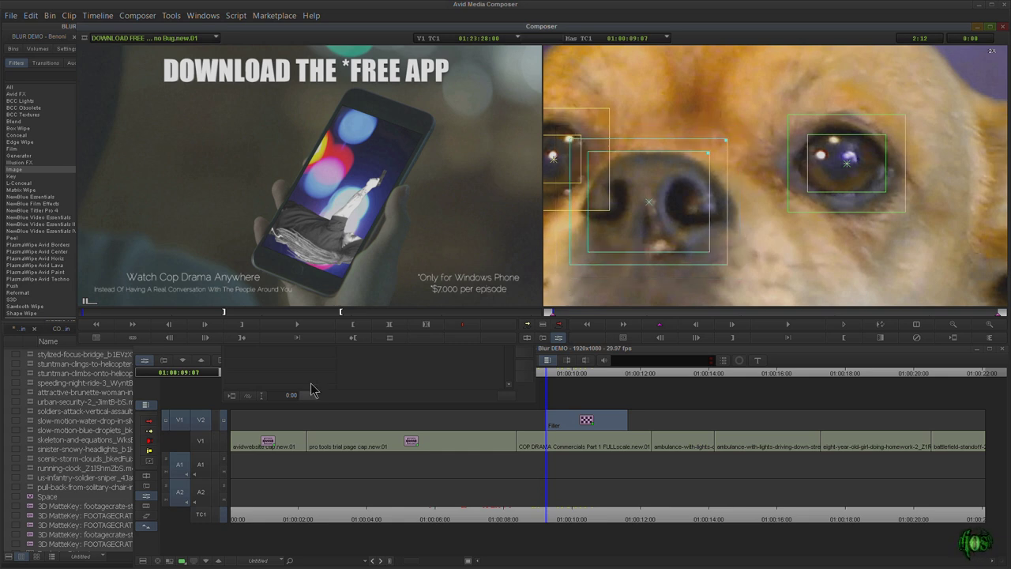
Track Points A, B and C through the dog clip with the Correlation Tracker
left_click(397, 374)
left_click(525, 272)
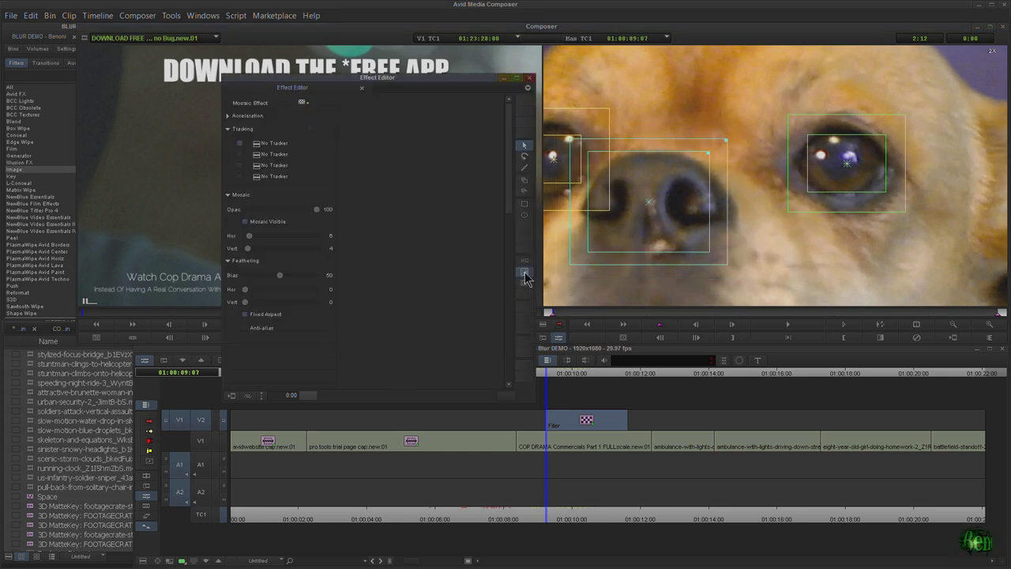
left_click(366, 202)
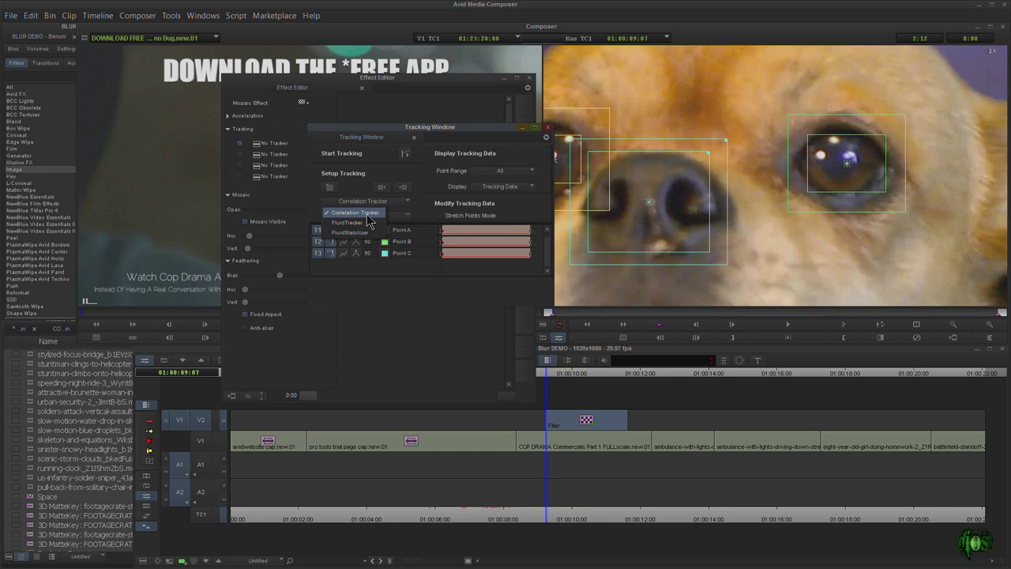
left_click(424, 275)
left_click(405, 155)
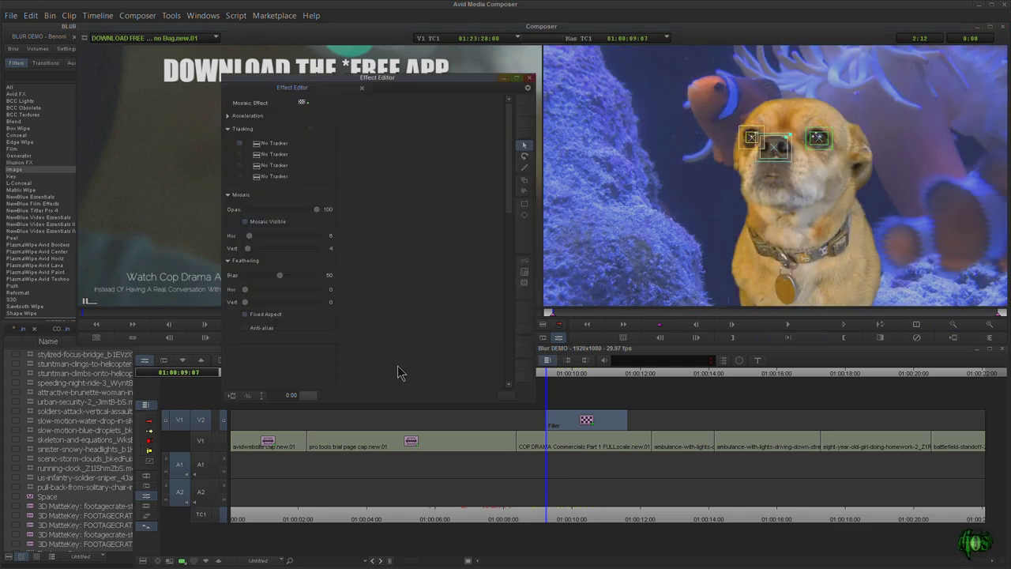
left_click(523, 273)
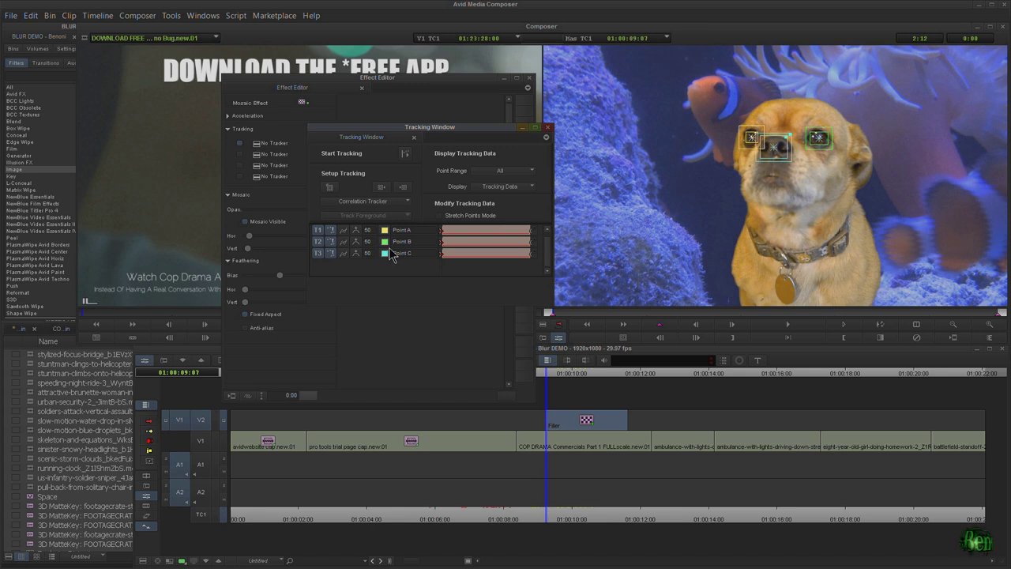
left_click(406, 154)
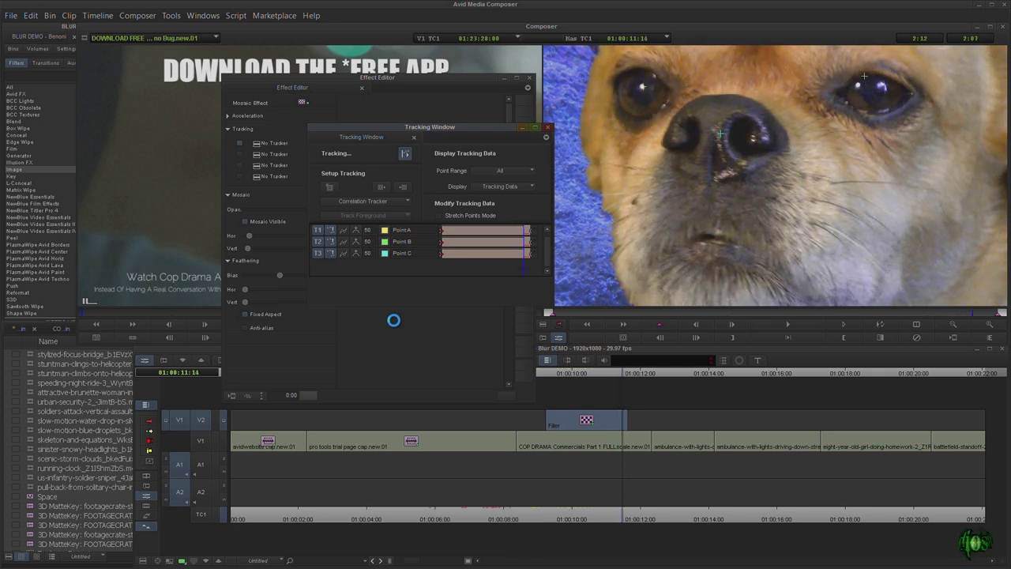
Display the Effect Results in the Tracking Window and check the untracked mosaic from the start to mid-clip
left_click_drag(525, 229, 448, 242)
left_click(500, 186)
left_click(497, 210)
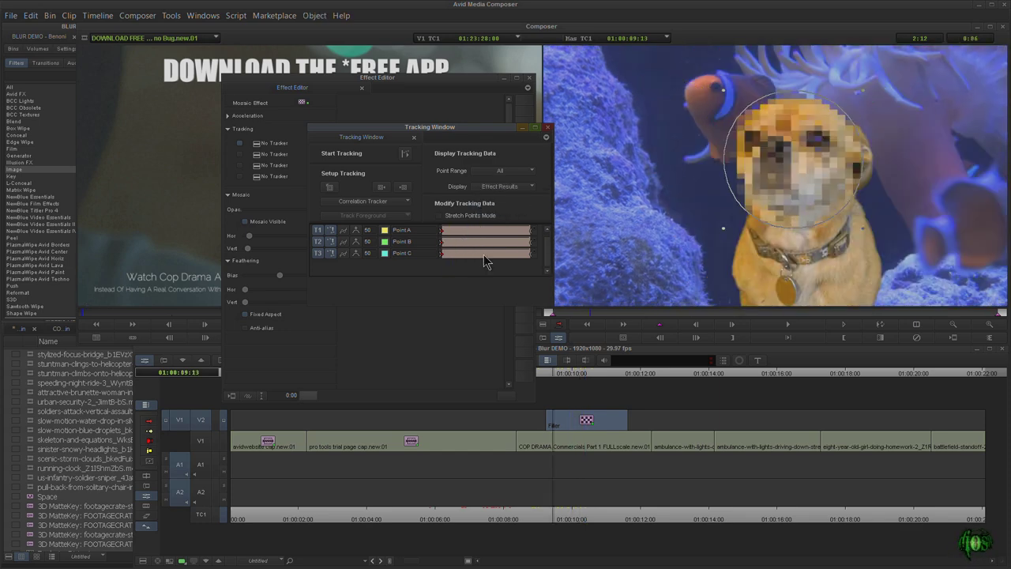
left_click_drag(450, 234, 484, 234)
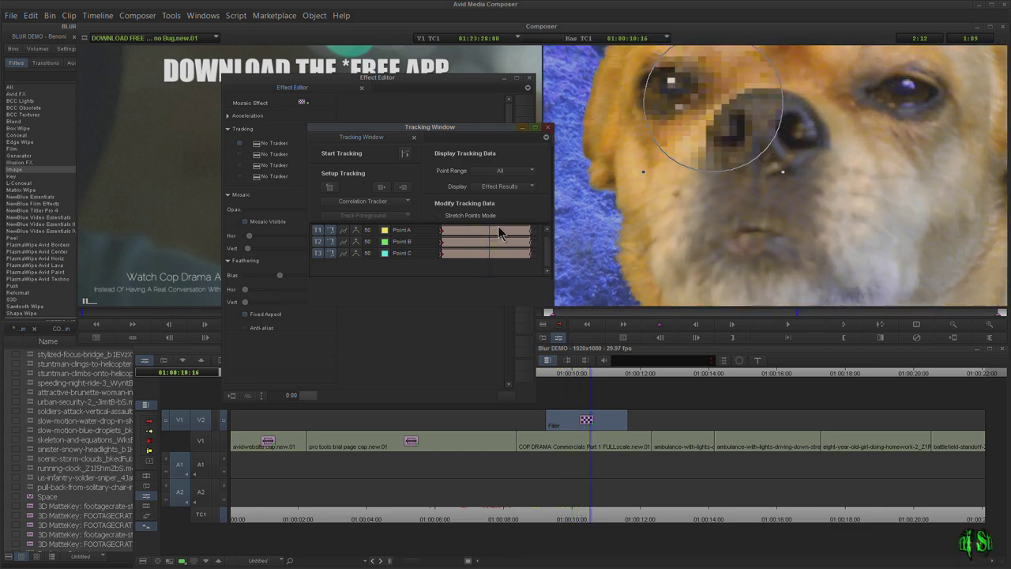
left_click_drag(478, 230, 435, 243)
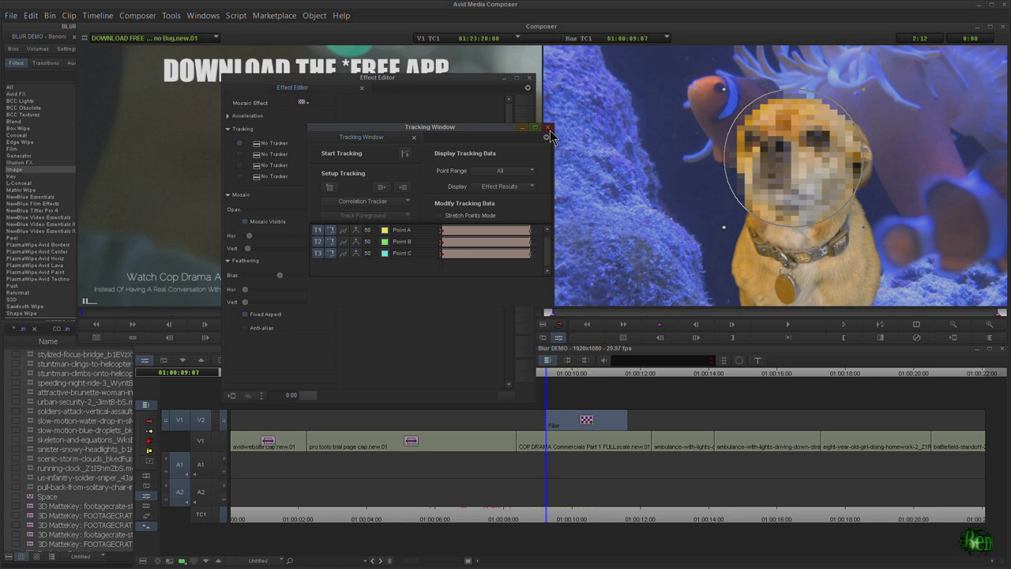
Assign T1 Point A as the mosaic shape's first tracker and check the opening frames
left_click(548, 128)
left_click(787, 165)
left_click(435, 357)
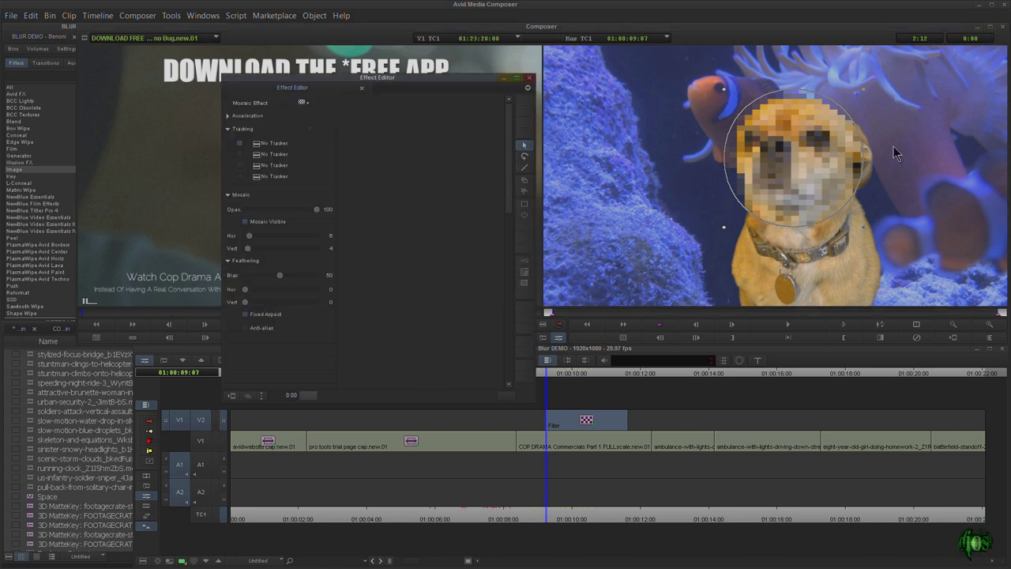
left_click(256, 143)
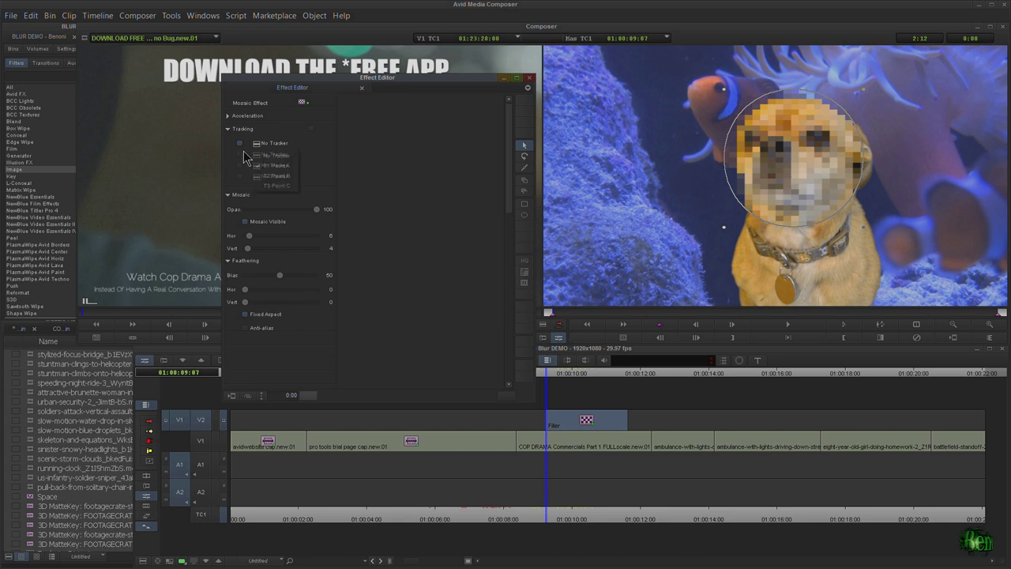
left_click(282, 166)
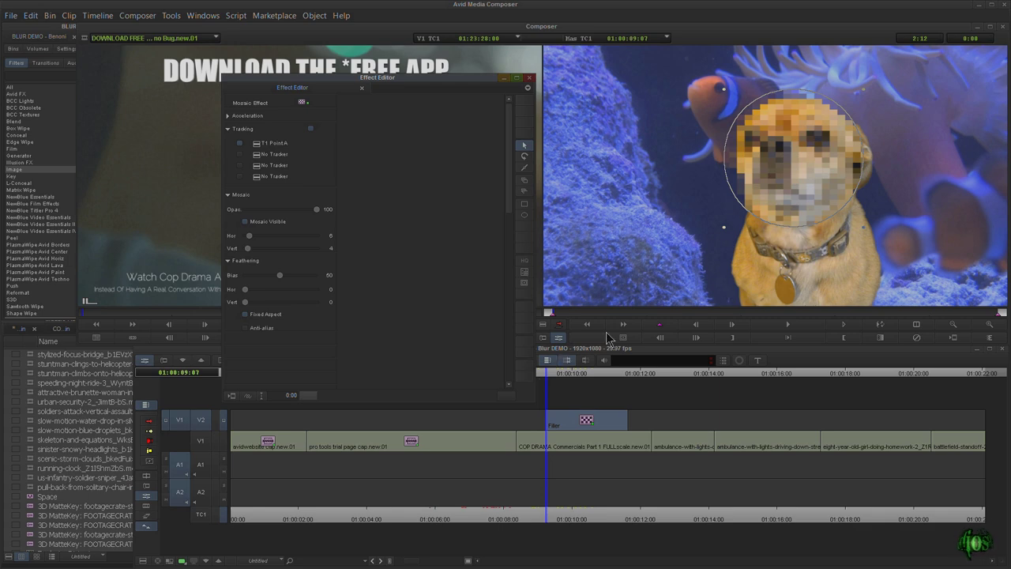
left_click(555, 377)
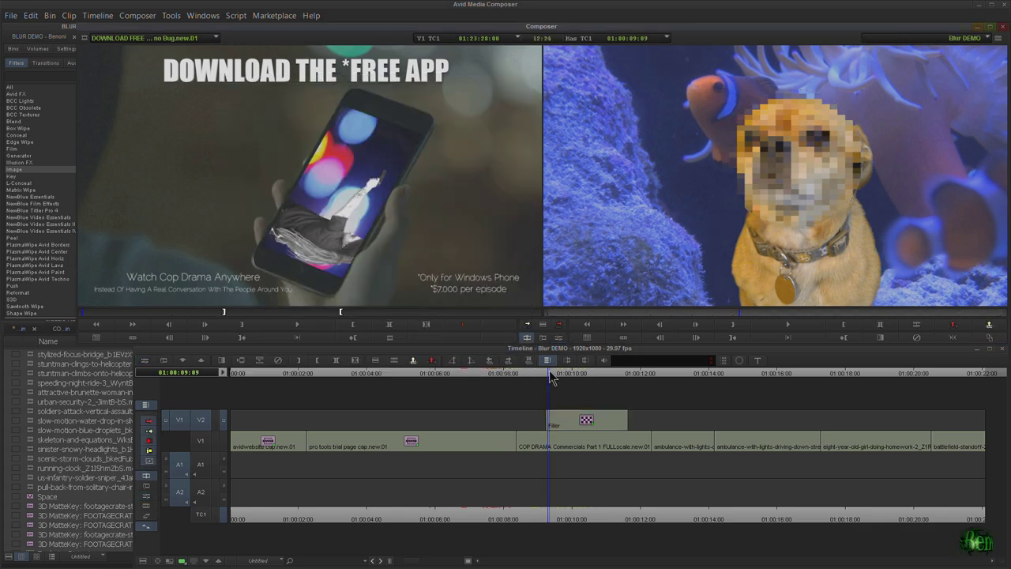
mouse_move(555, 376)
left_mouse_down()
mouse_move(604, 371)
mouse_move(555, 368)
left_mouse_up()
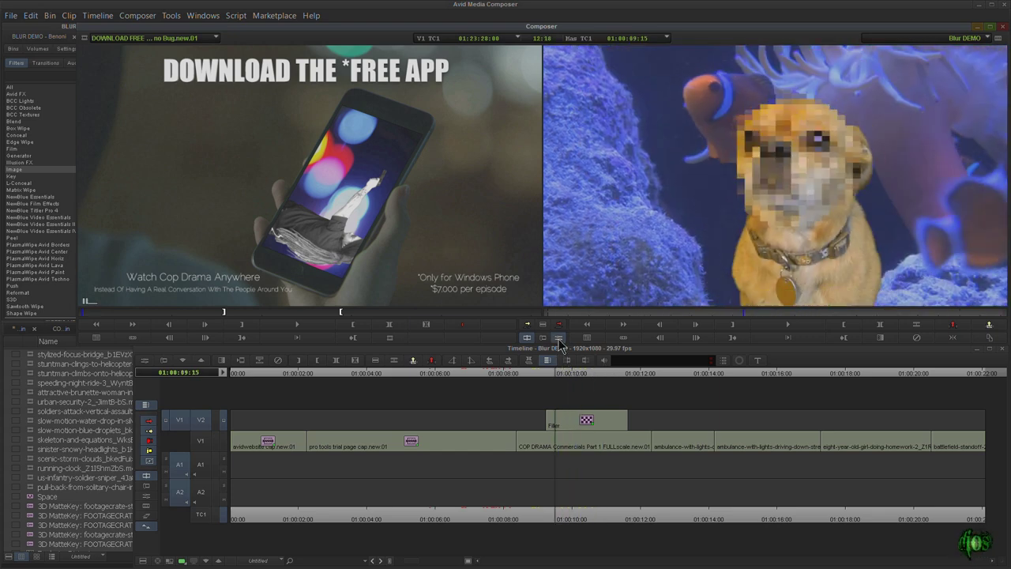
Return to the effect's first frame and assign T2 Point B as the mosaic shape's second tracker
left_click(558, 338)
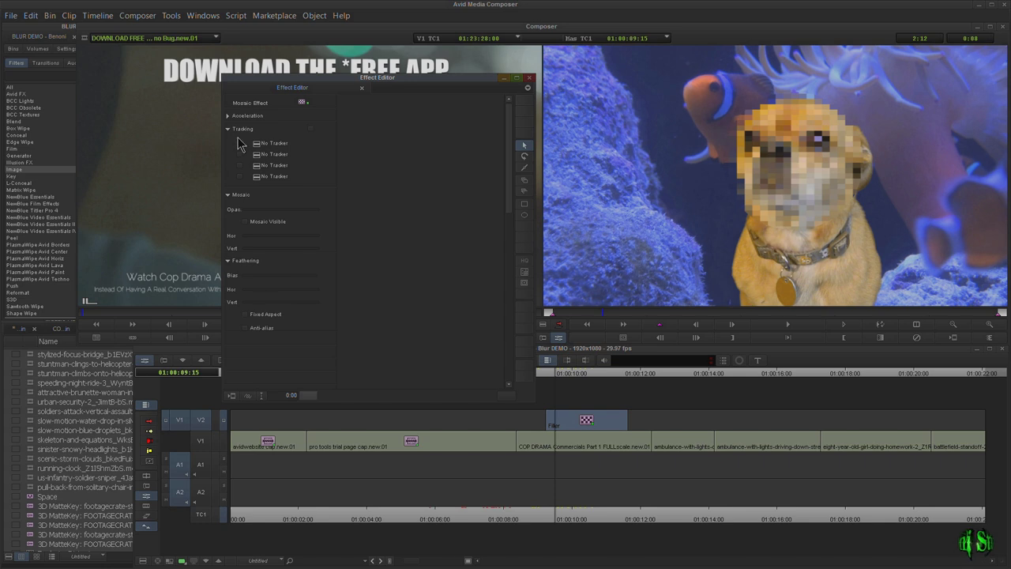
left_click(555, 375, "ctrl")
left_click(559, 338)
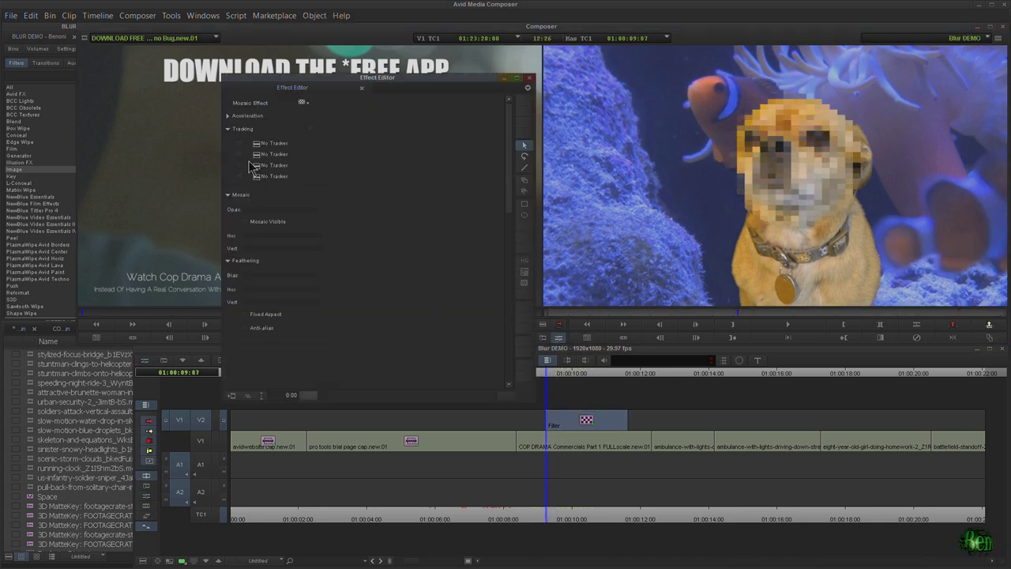
left_click(772, 173)
left_click(335, 361)
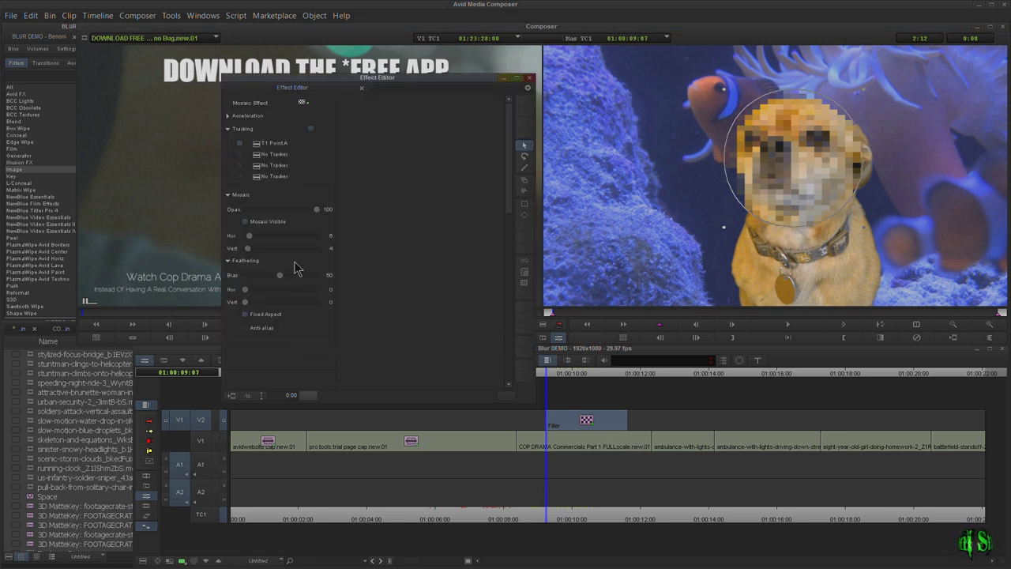
left_click(256, 156)
left_click(276, 188)
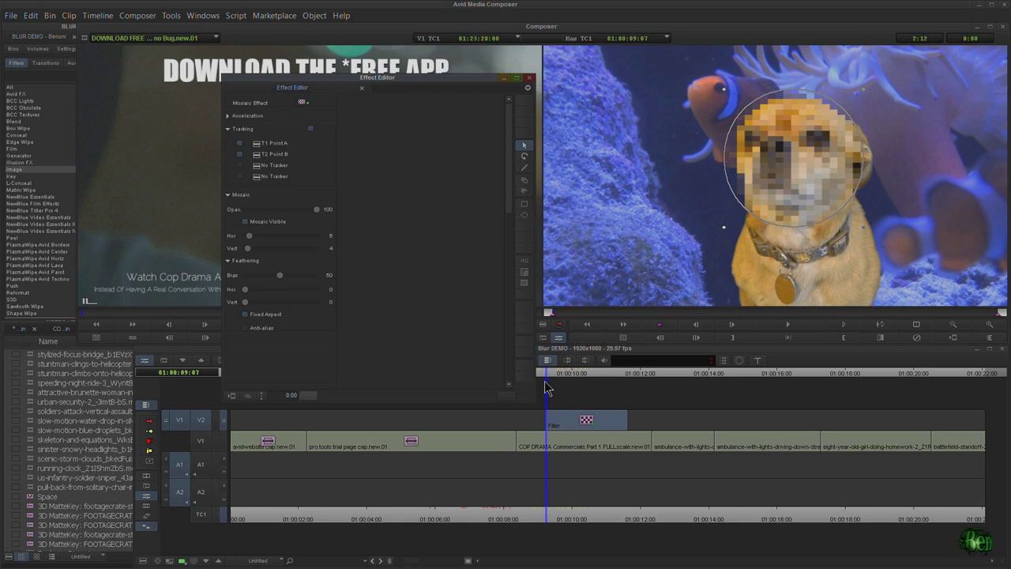
Check the two-point tracking over the opening frames and set the horizontal mosaic value to 18 at 01:00:10:00
mouse_move(547, 370)
left_mouse_down()
mouse_move(598, 380)
mouse_move(559, 373)
left_mouse_up()
left_click(561, 337)
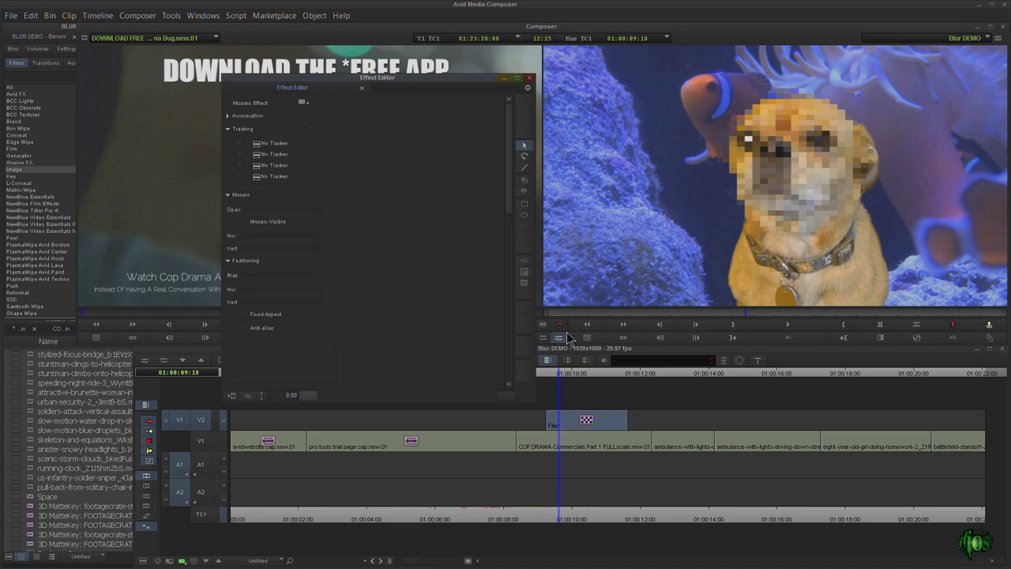
left_click_drag(559, 377, 552, 377)
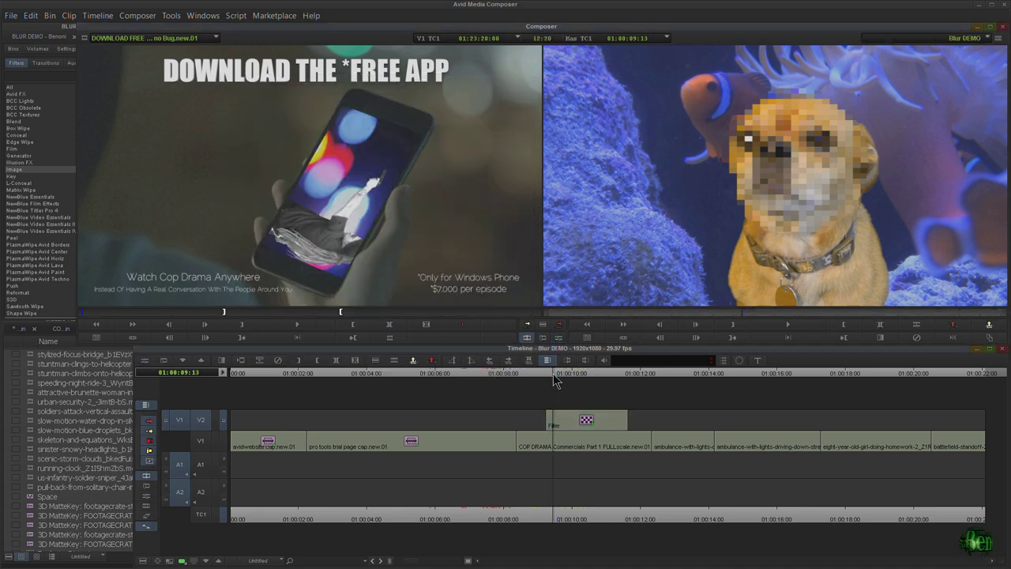
left_click(559, 338)
left_click(589, 417)
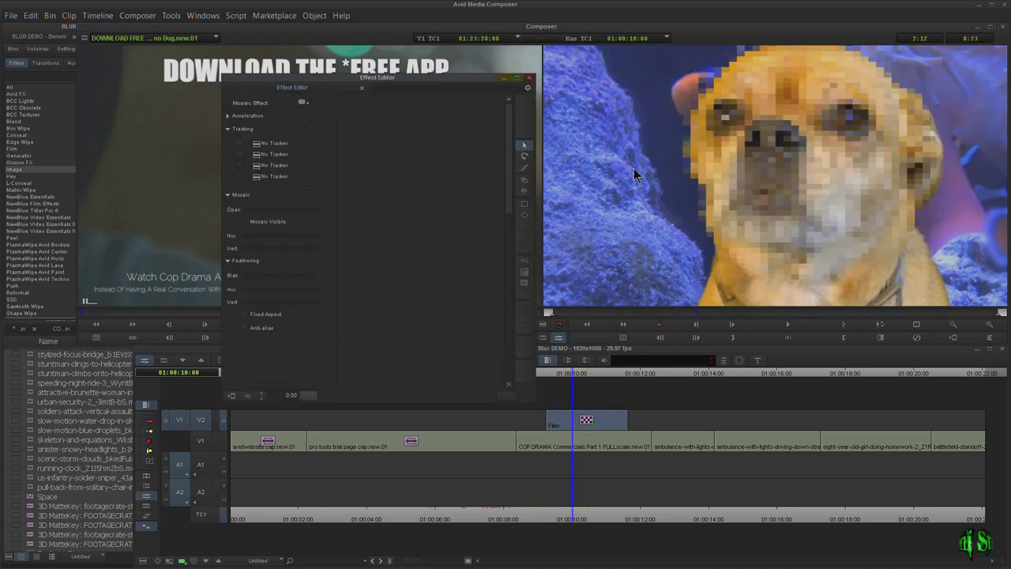
left_click(783, 190)
left_click(387, 363)
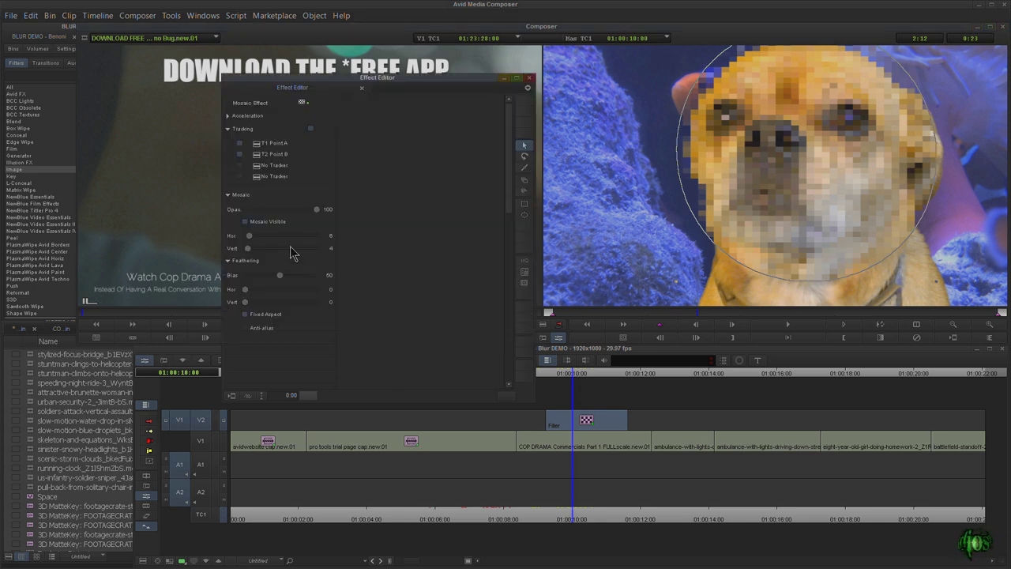
left_click_drag(250, 237, 257, 237)
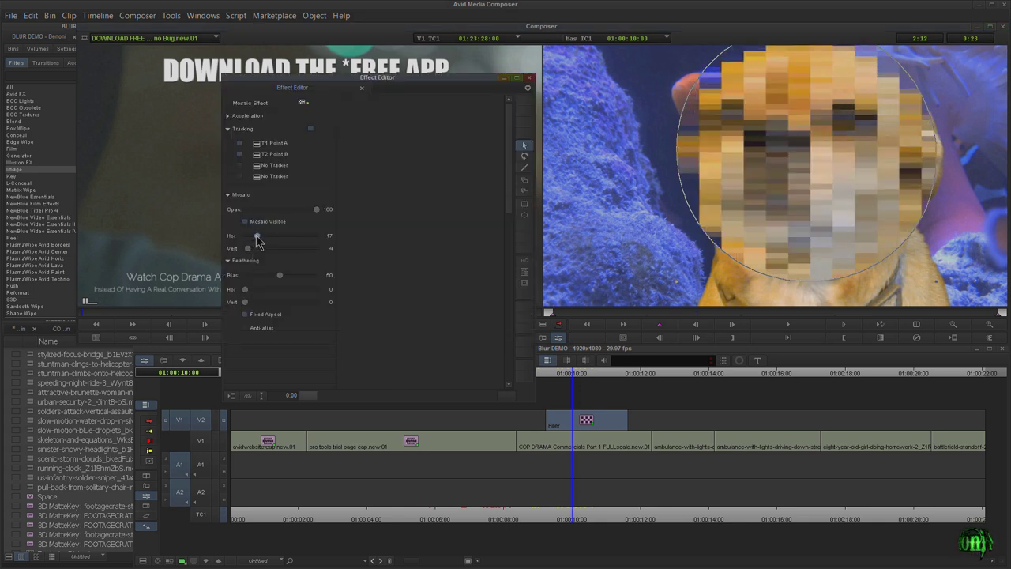
Assign T3 Point C as the mosaic shape's third tracker and check how the shape follows the face
left_click(257, 176)
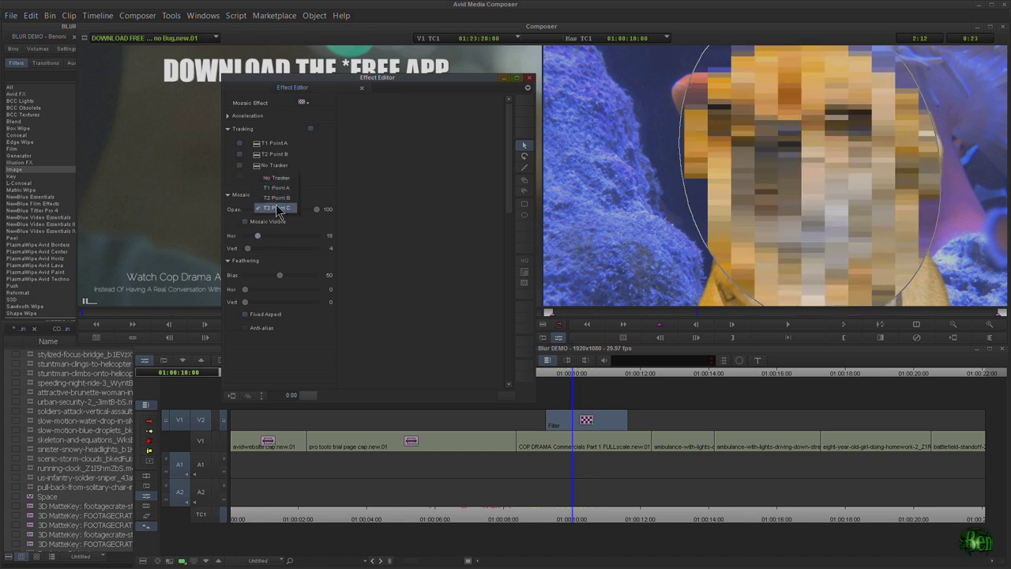
left_click(277, 209)
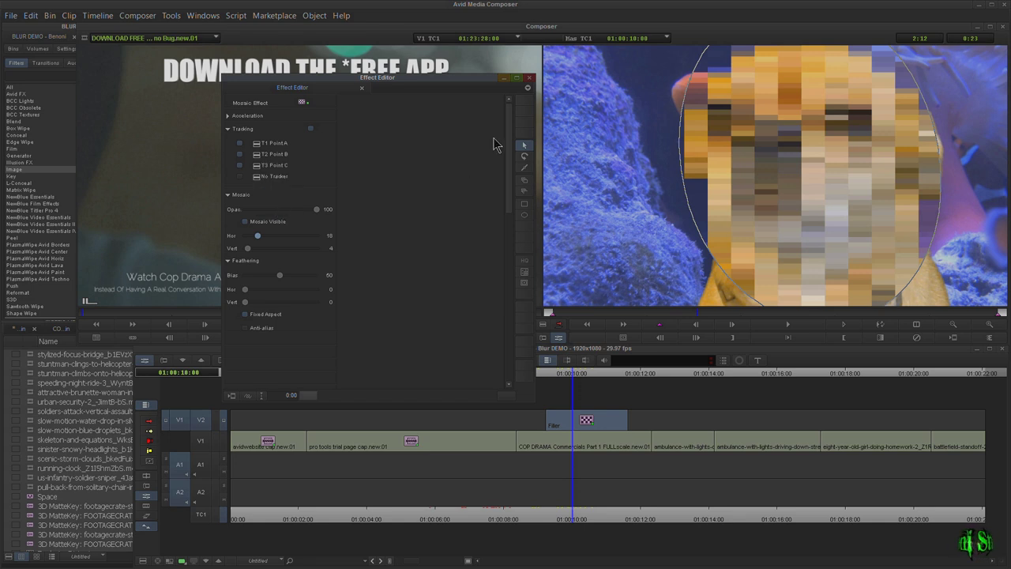
left_click(529, 78)
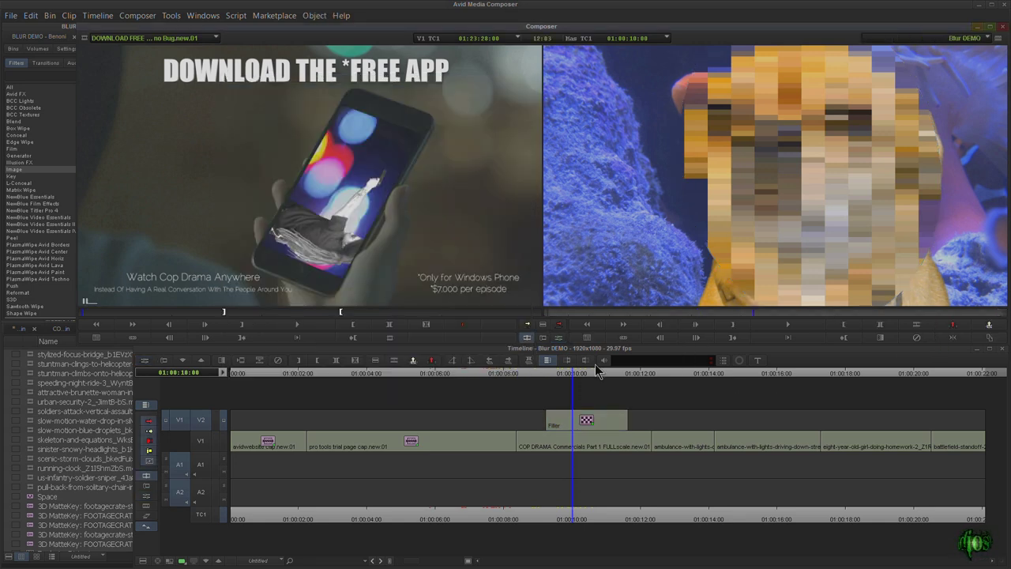
mouse_move(565, 373)
left_mouse_down()
mouse_move(555, 373)
mouse_move(594, 376)
mouse_move(567, 378)
left_mouse_up()
Try the mosaic shape with the T2 Point B tracker disabled
left_click(559, 338)
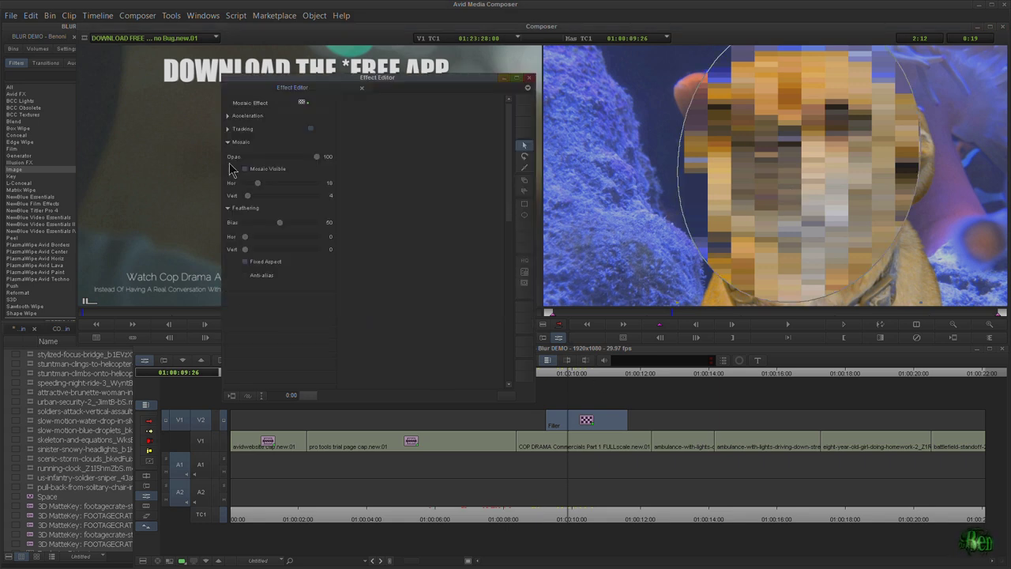
left_click(227, 130)
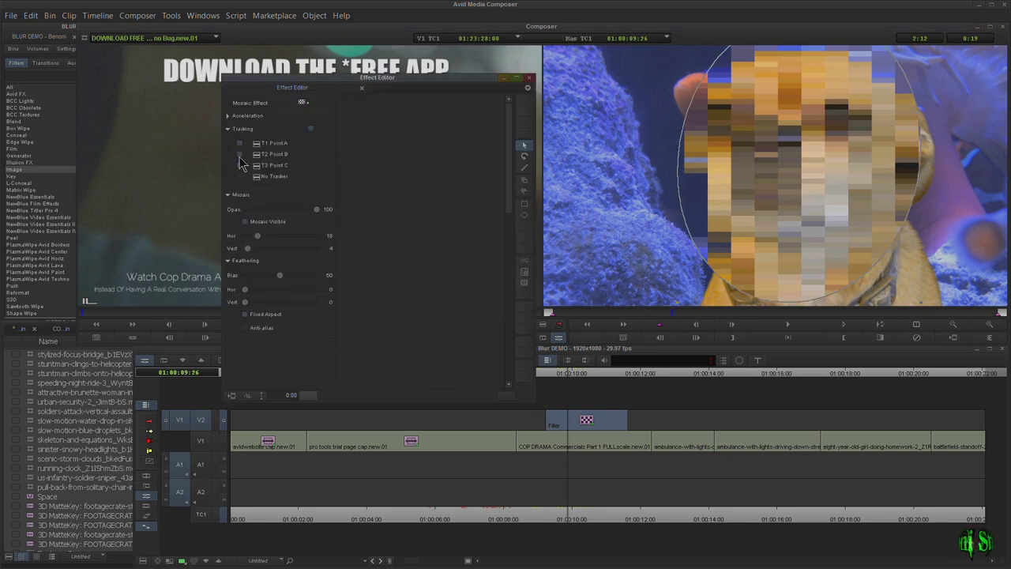
left_click(240, 155)
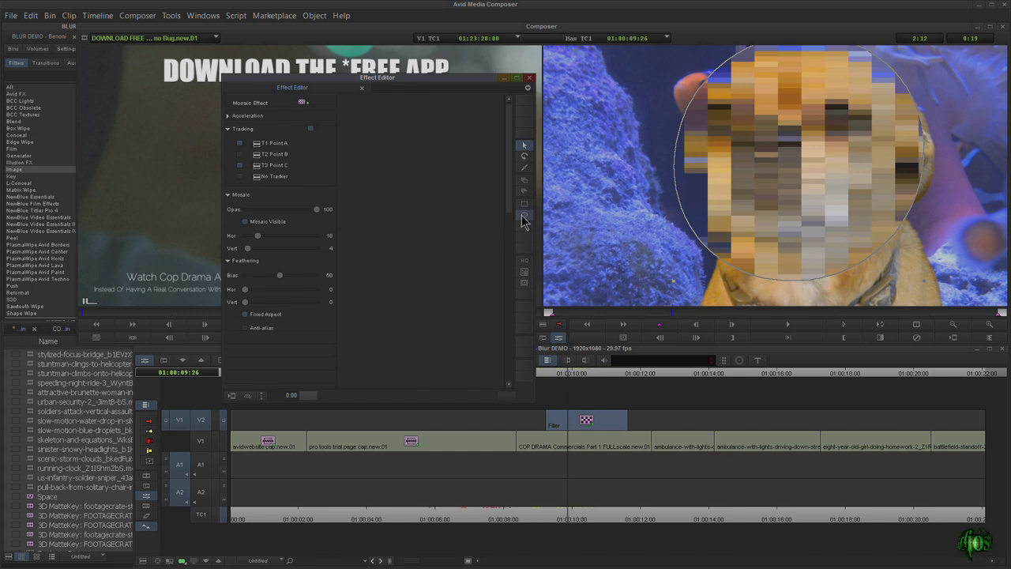
Switch the tracking display to Effect Results again and go back to the effect's first frame
left_click(525, 282)
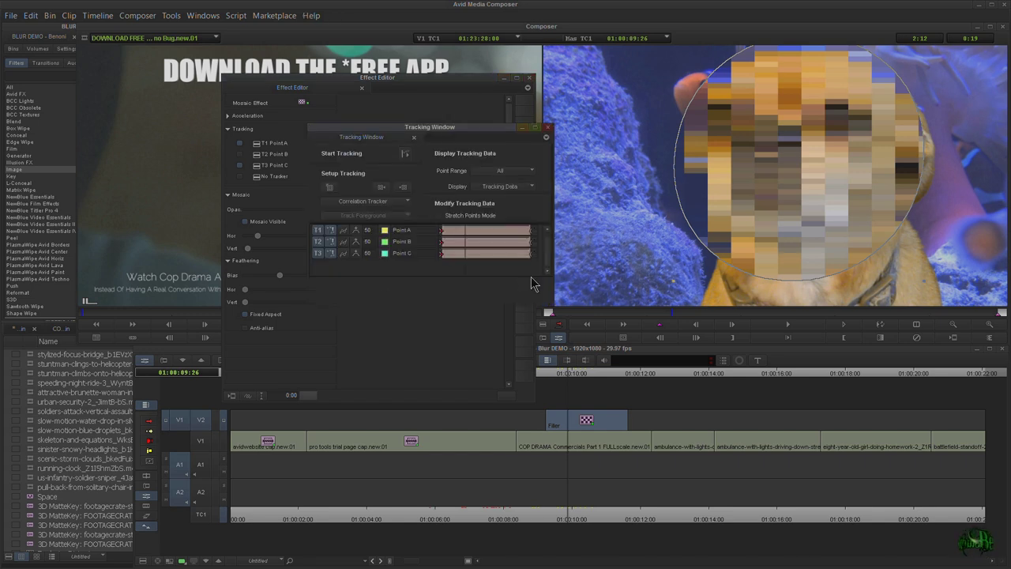
left_click(462, 231)
left_click(485, 189)
left_click(491, 208)
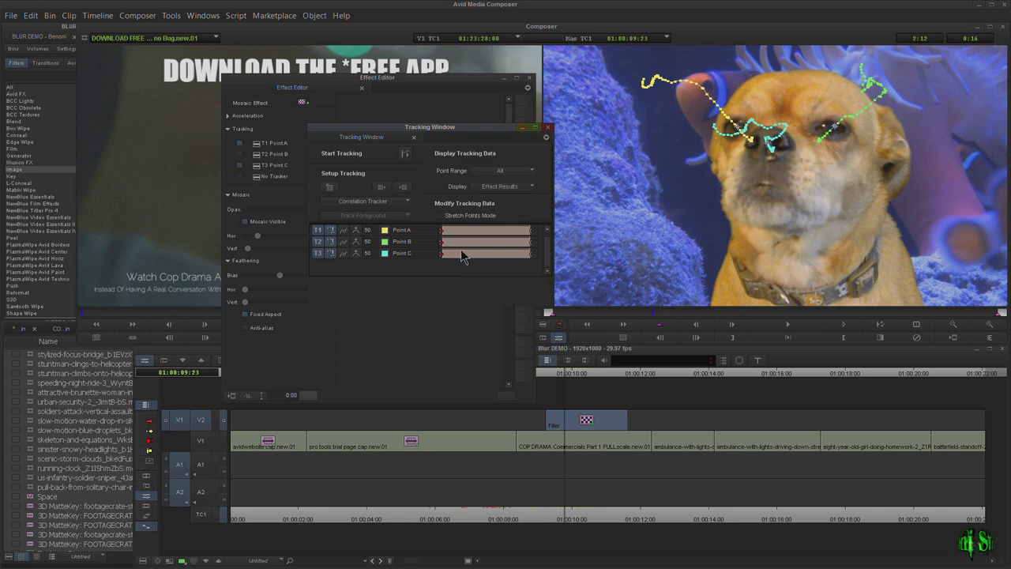
left_click_drag(462, 235, 436, 232)
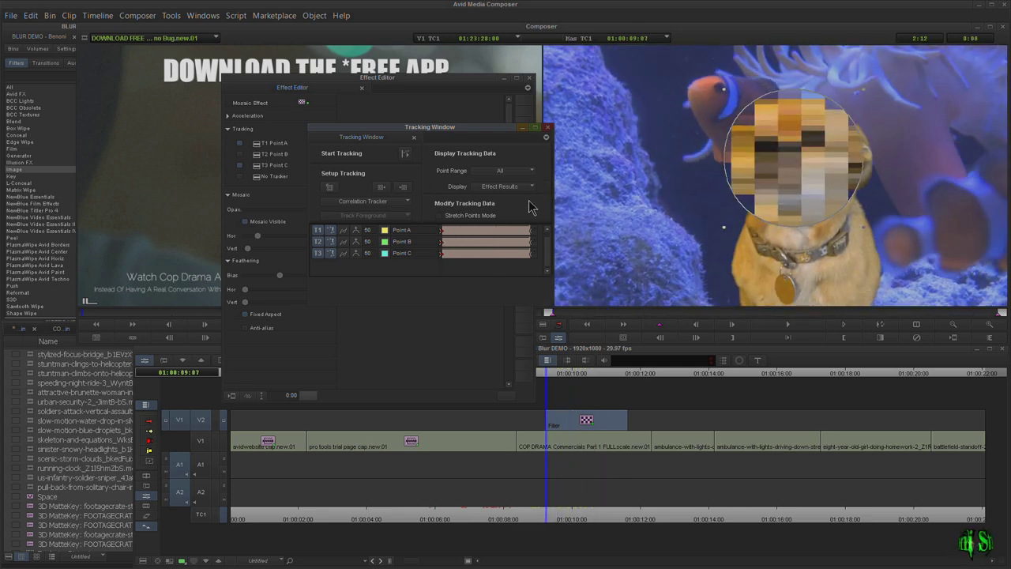
Enable T2 Point B and disable T3 Point C for the mosaic shape, and close the Effect Editor
left_click(548, 129)
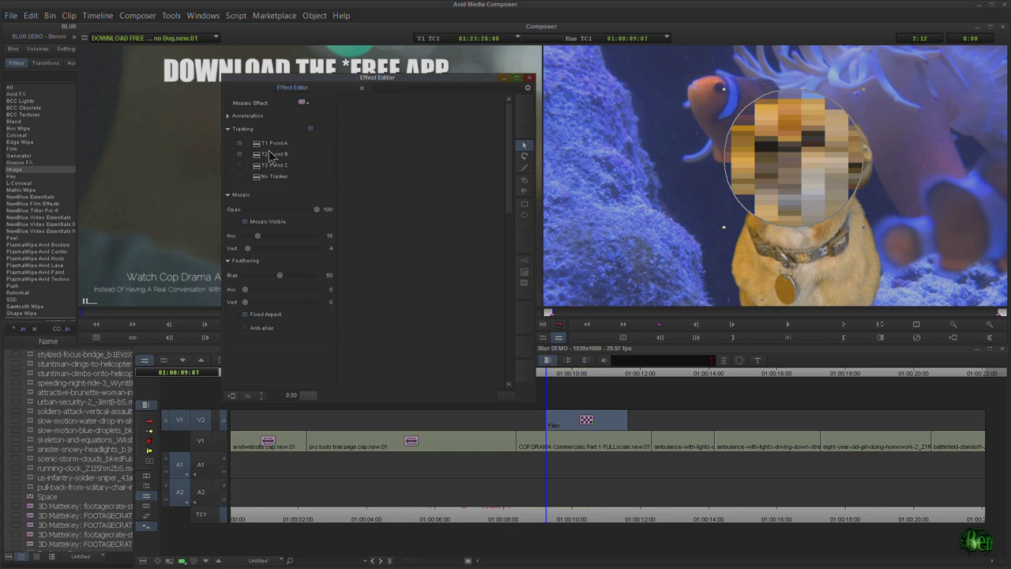
left_click(530, 79)
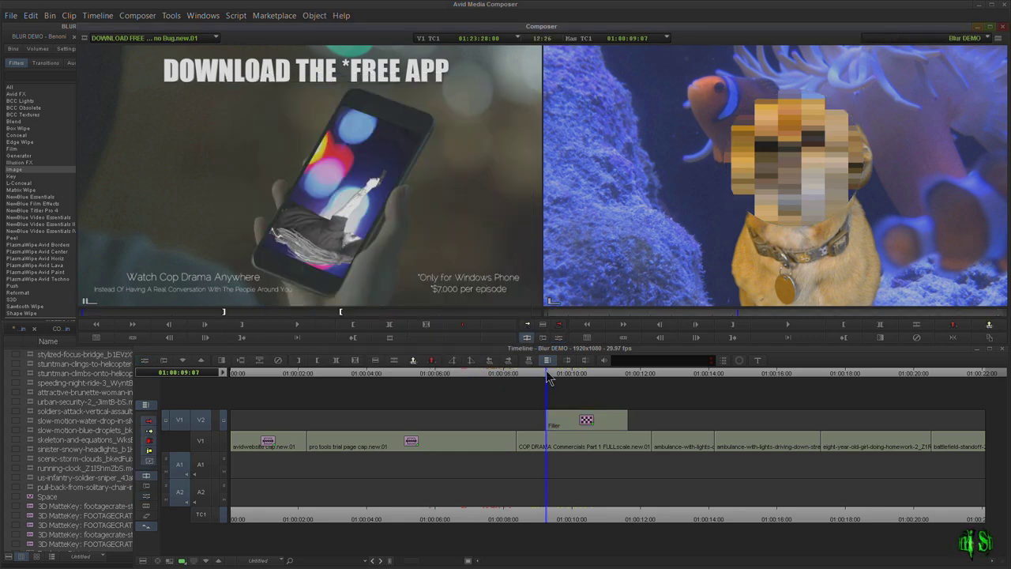
Review the tracked mosaic through the dog clip and move on to the ambulance clip at 01:00:13:19
key("ctrl+shift+f")
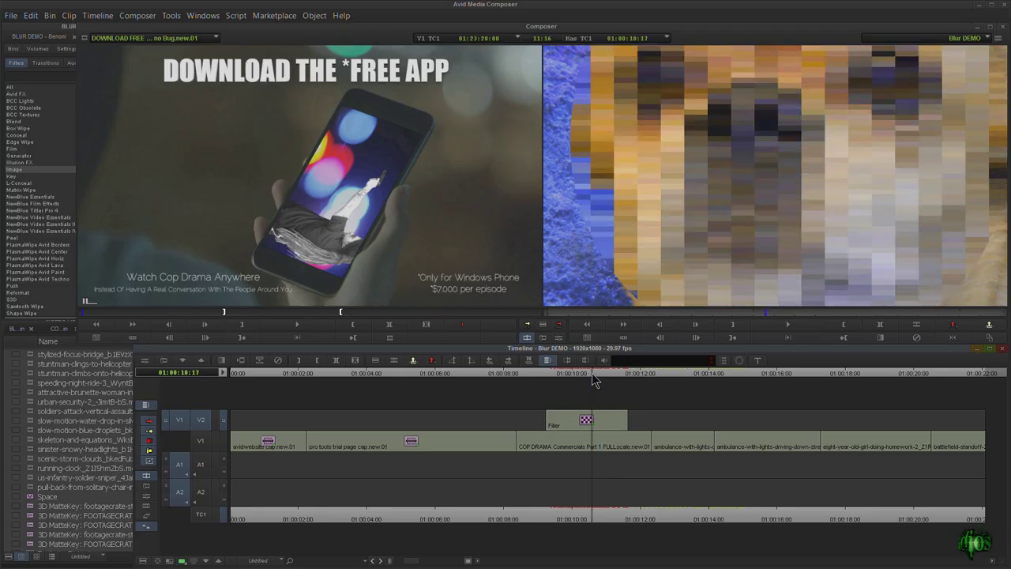
mouse_move(586, 375)
left_mouse_down()
mouse_move(567, 381)
mouse_move(600, 381)
mouse_move(582, 381)
left_mouse_up()
left_click_drag(594, 376, 697, 371)
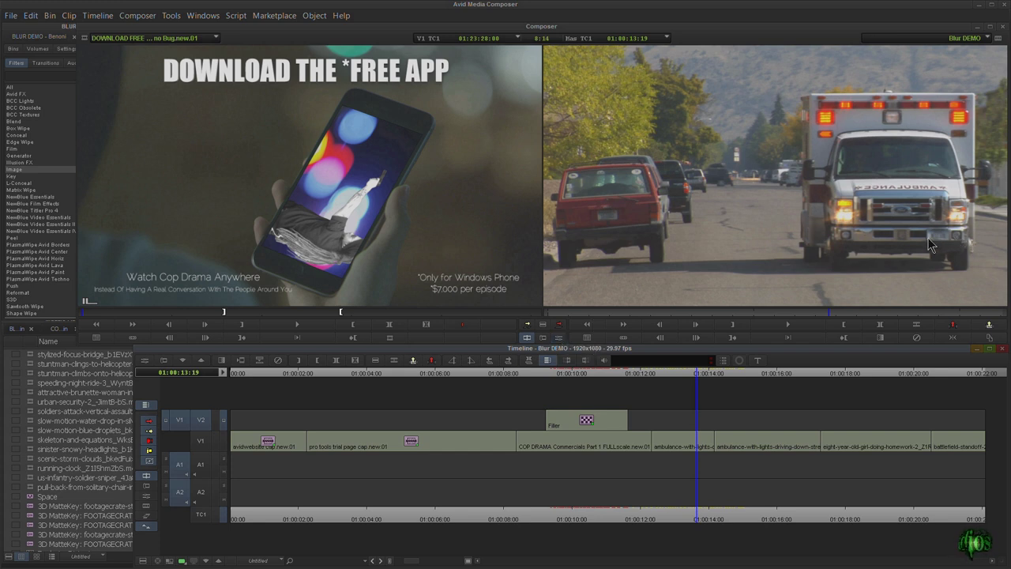
Apply the Blur Effect from the Image category to the first ambulance clip on V1
left_click_drag(692, 375, 661, 378)
key("space")
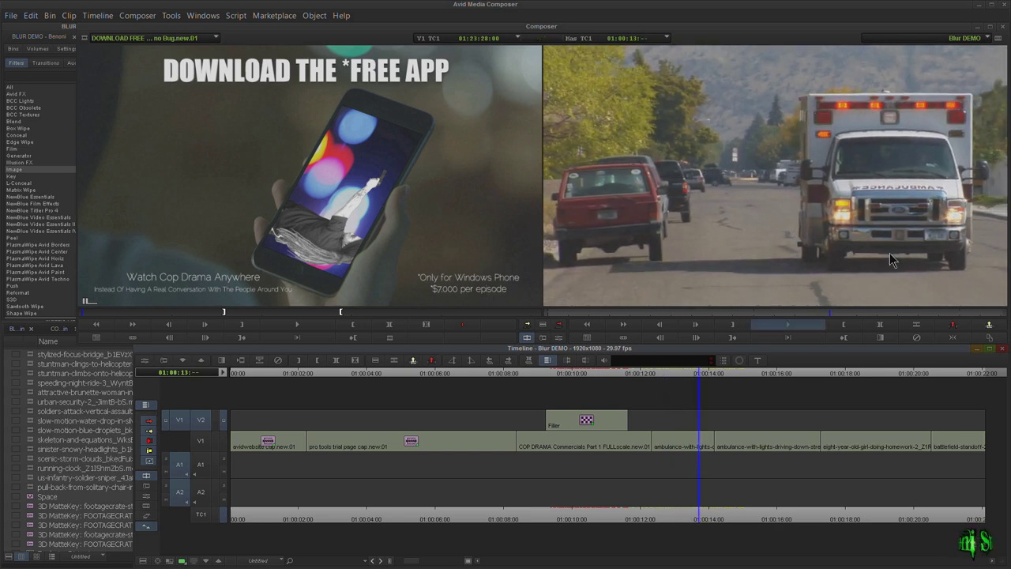
left_click(670, 388)
left_click(527, 338)
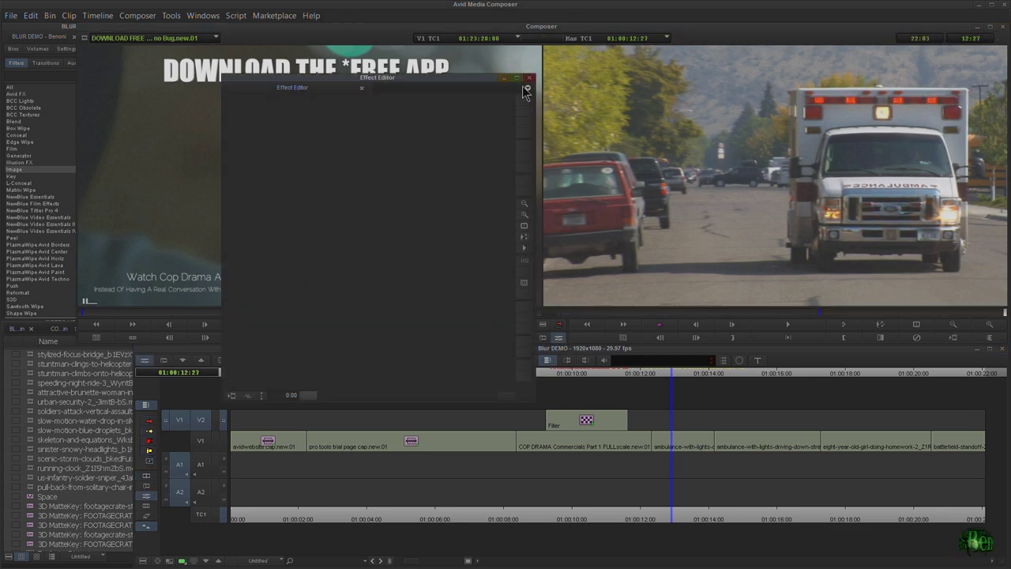
left_click(41, 169)
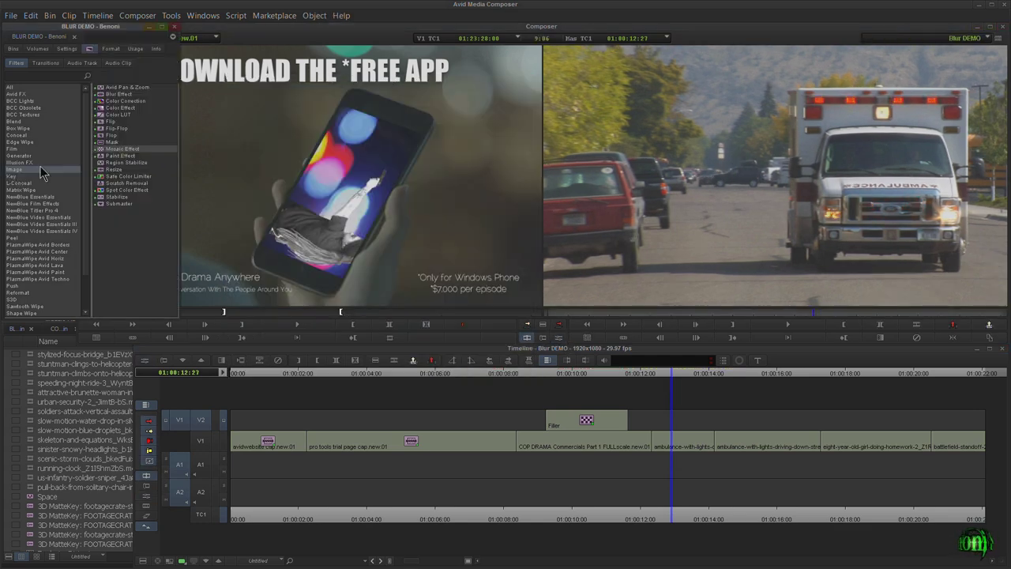
left_click(103, 96)
left_click_drag(619, 411, 681, 440)
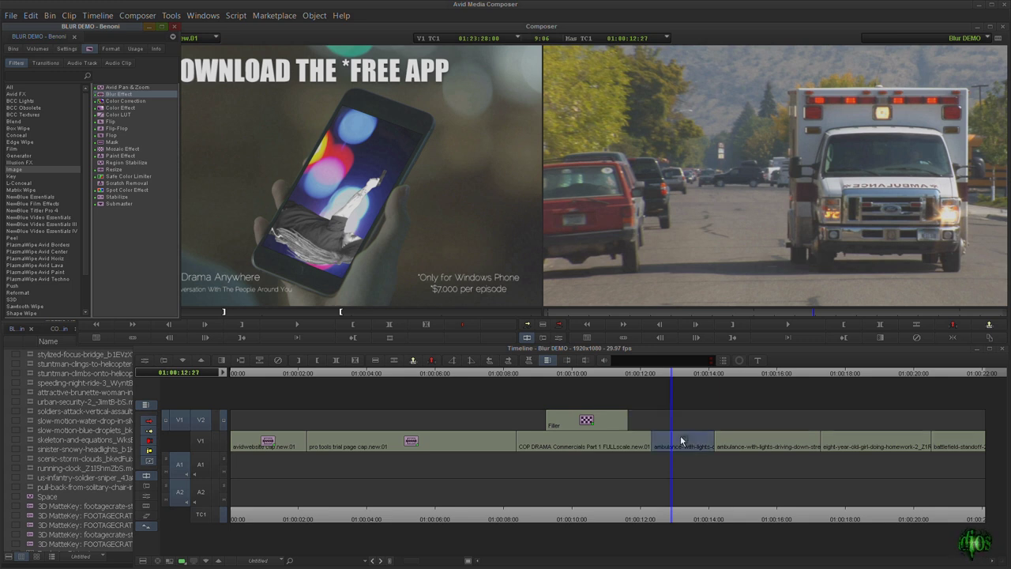
Open the ambulance clip's blur in the Effect Editor at 01:00:13:10 and draw a rectangle over the licence plate
left_click(558, 338)
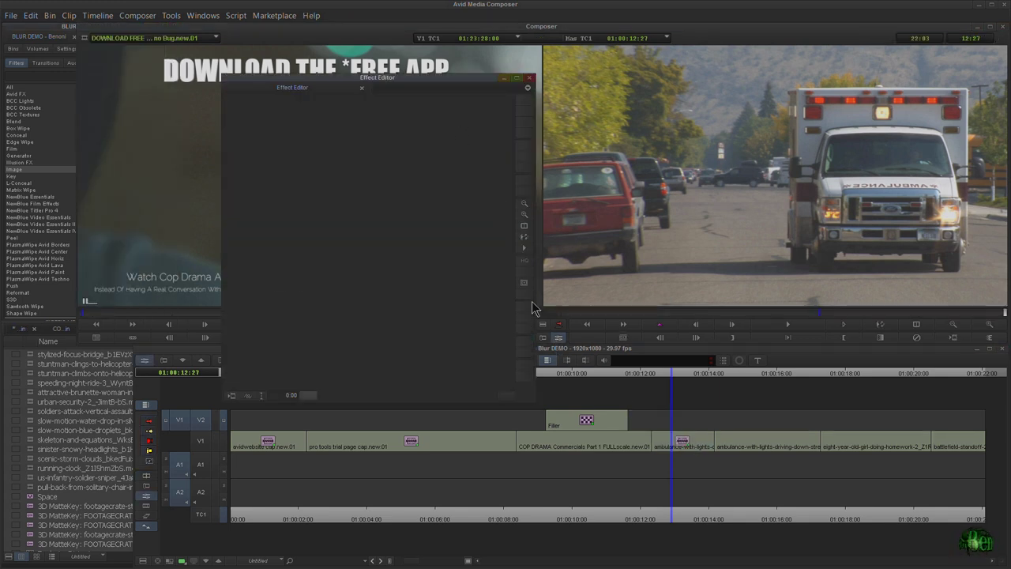
left_click(685, 442)
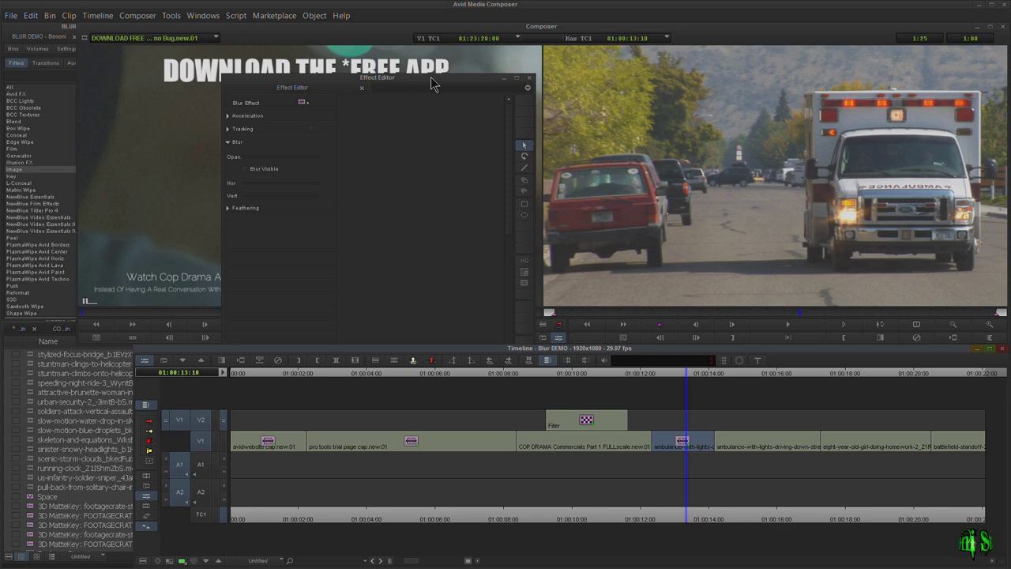
left_click_drag(431, 83, 424, 78)
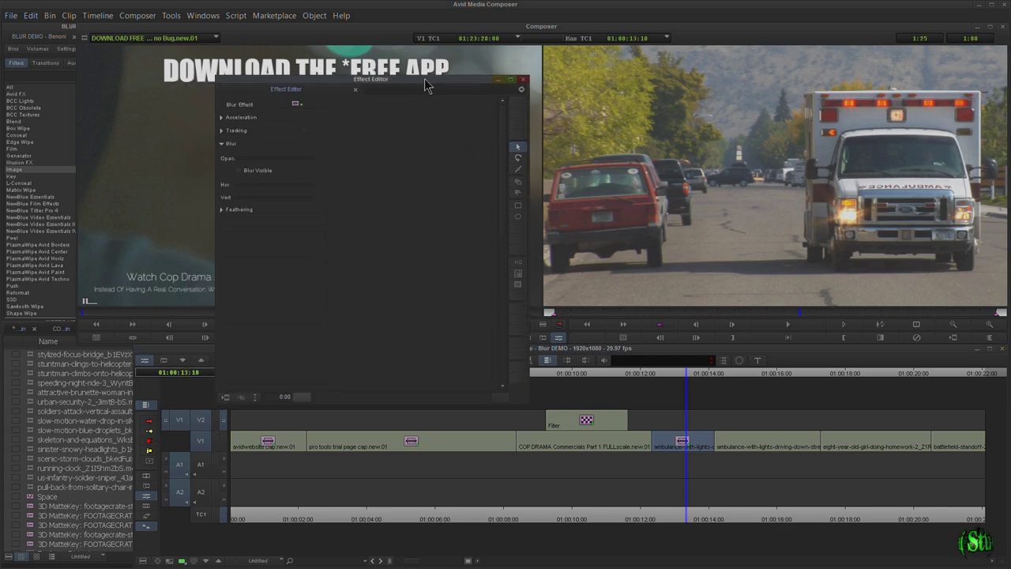
left_click(956, 249, "ctrl")
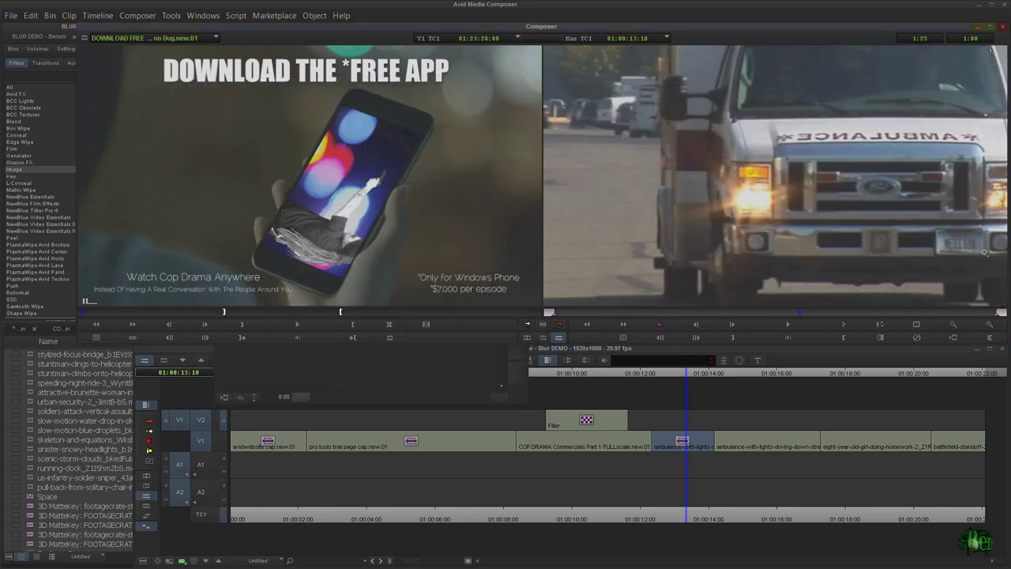
left_click(984, 253)
left_click_drag(978, 253, 897, 239)
left_click(463, 360)
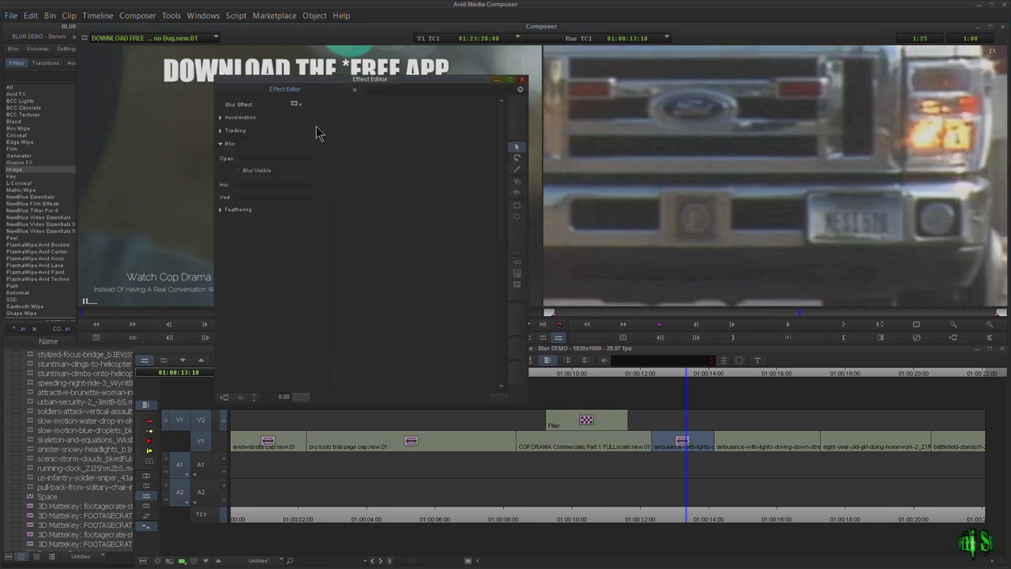
left_click(516, 205)
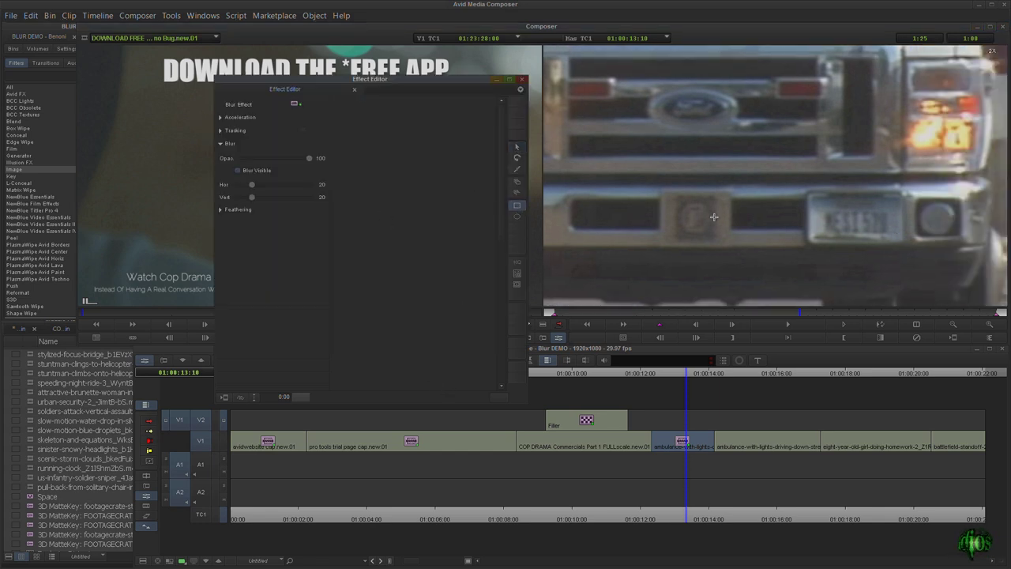
left_click_drag(803, 184, 917, 248)
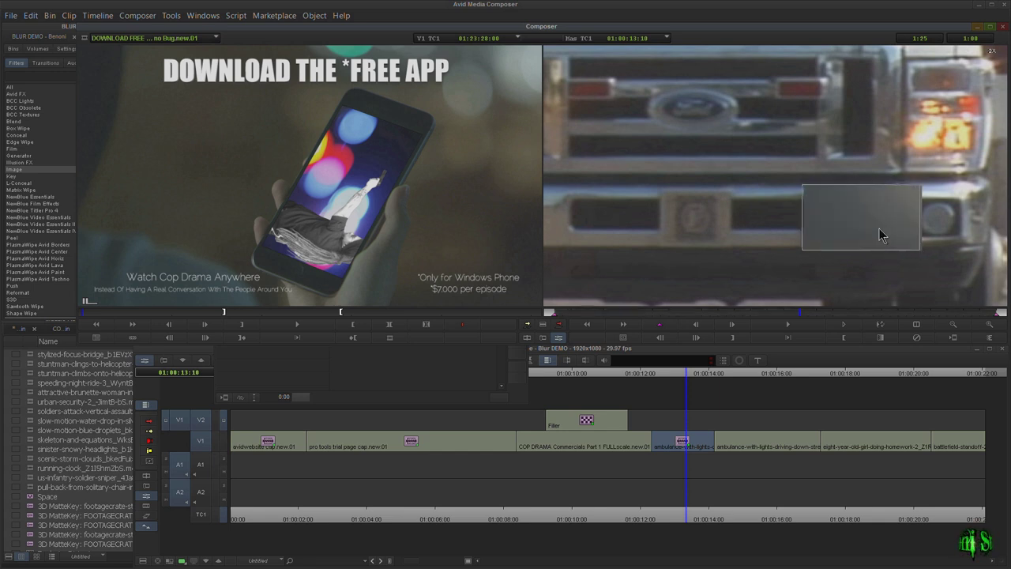
Reduce the rectangle's horizontal blur and move it over the licence plate at the clip's first frame, 01:00:12:10
left_click(419, 381)
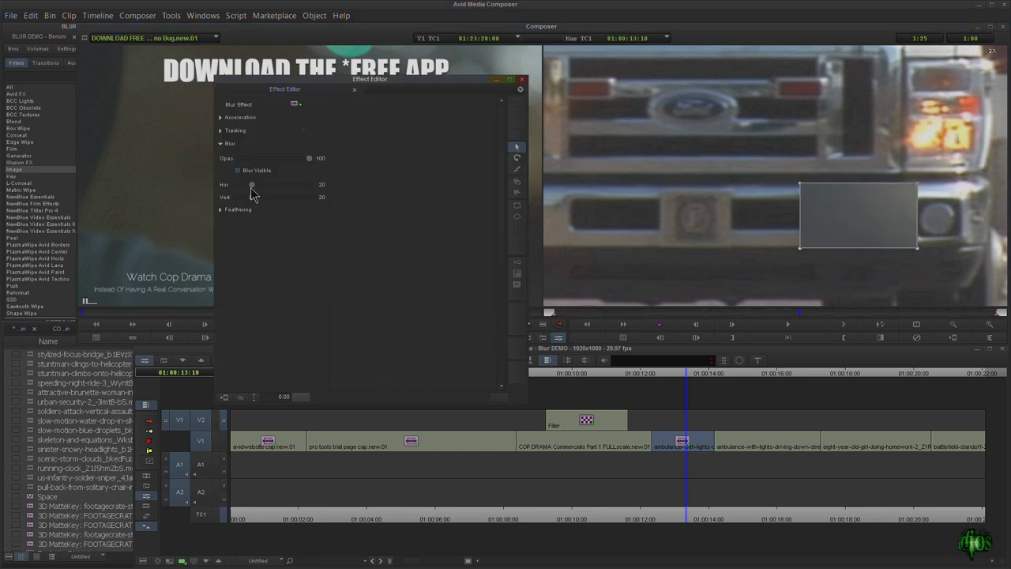
left_click_drag(249, 190, 242, 192)
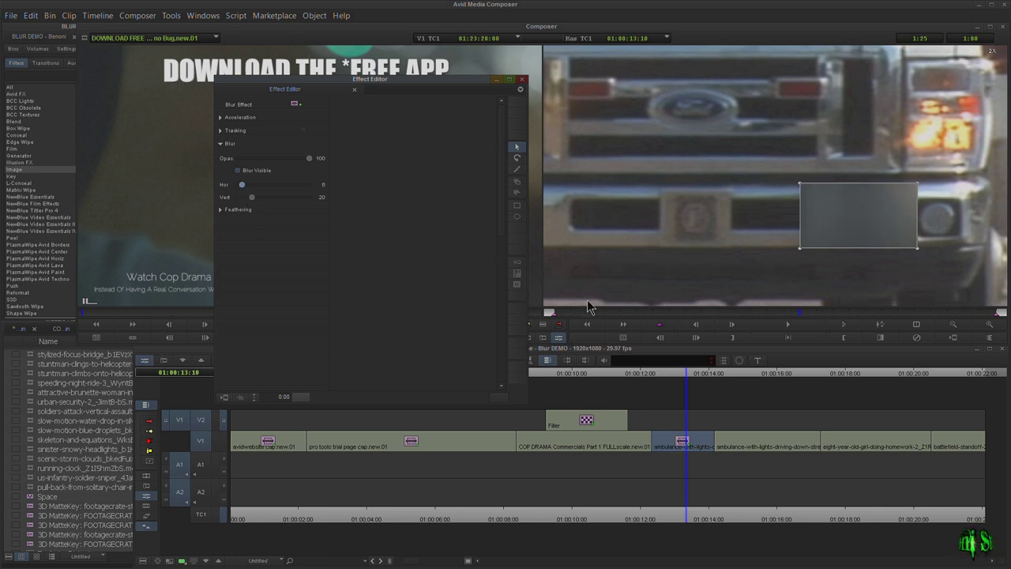
left_click(654, 376)
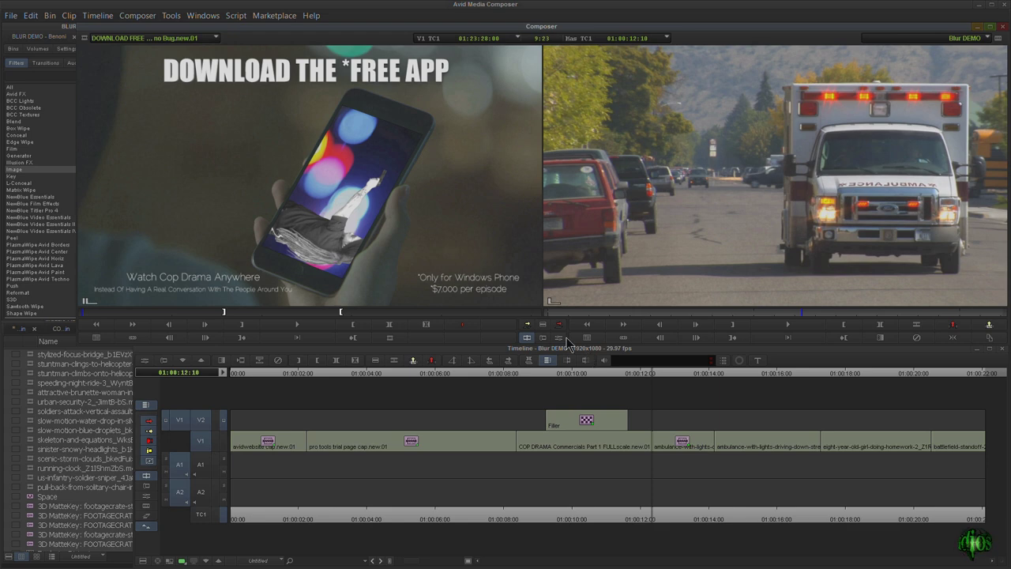
left_click(364, 196)
left_click(516, 266)
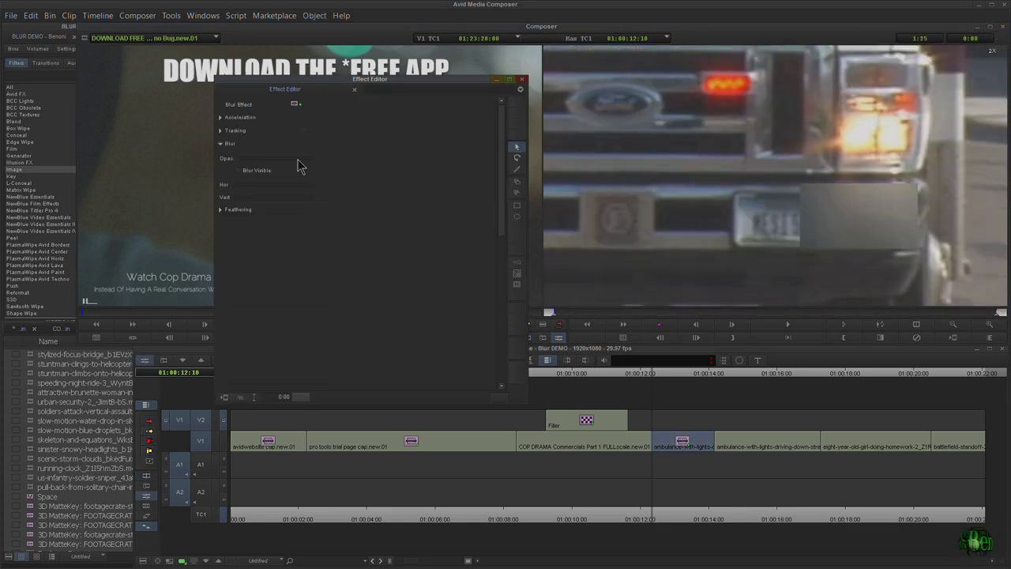
left_click_drag(810, 210, 757, 202)
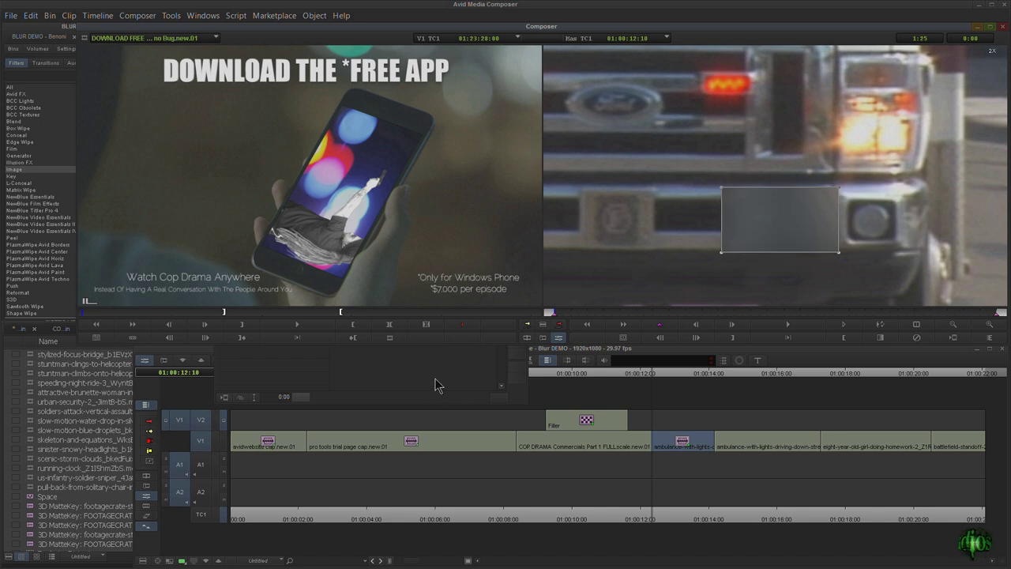
Enable the first tracker for the blur shape and try its tracking point on the ambulance's roof light
left_click(430, 363)
left_click(221, 131)
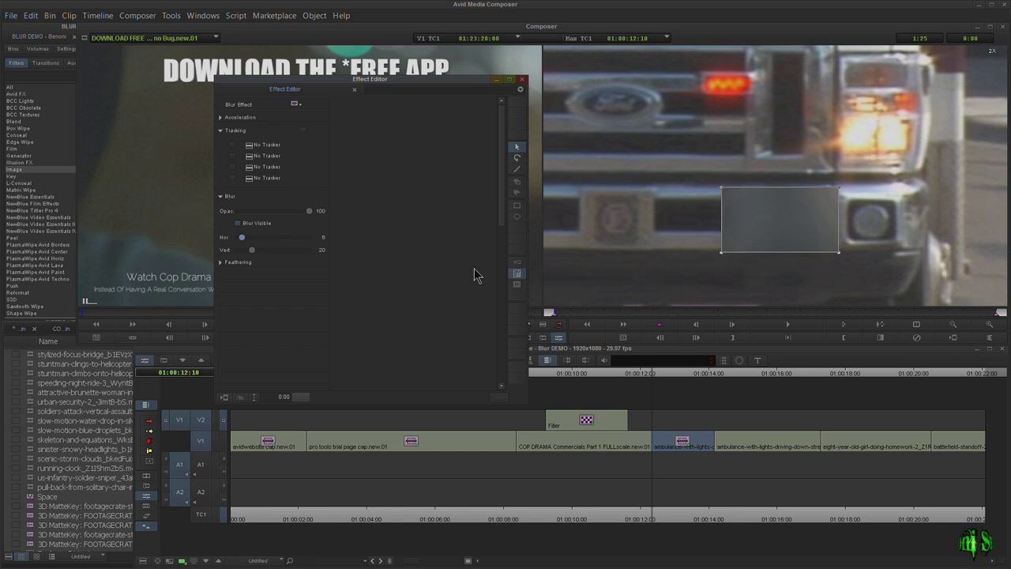
left_click(231, 146)
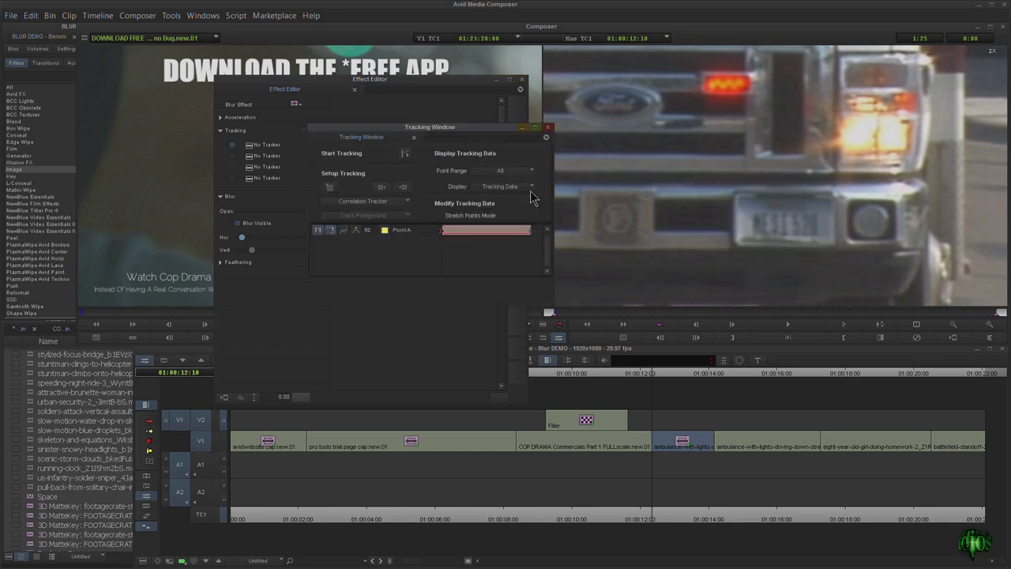
left_click(950, 326)
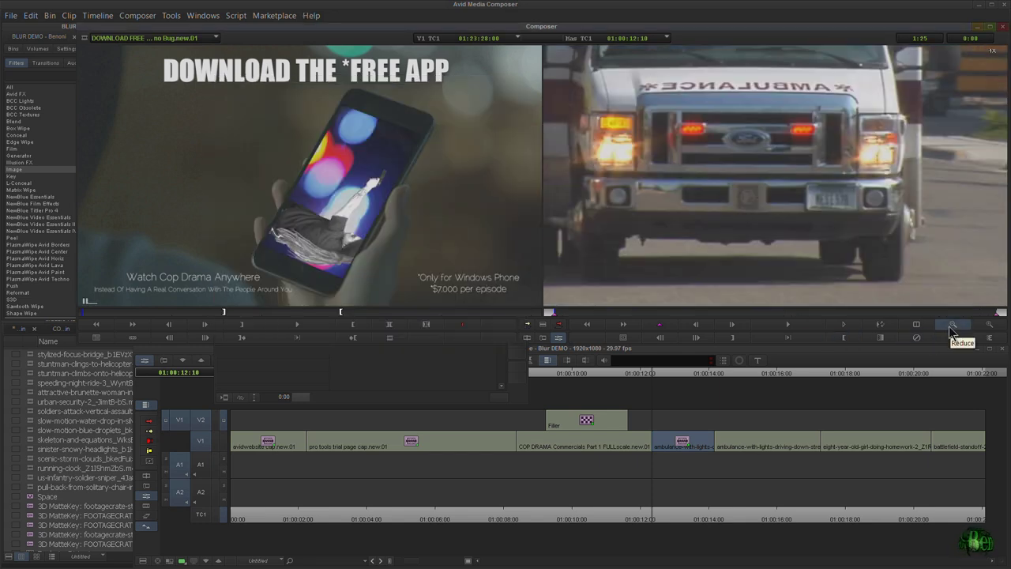
left_click(951, 326)
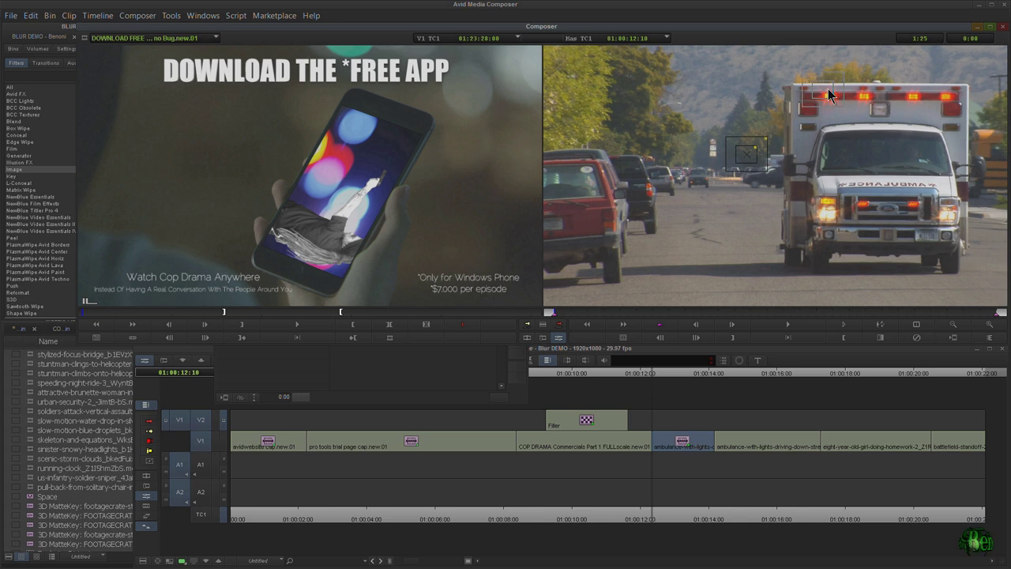
left_click(832, 99)
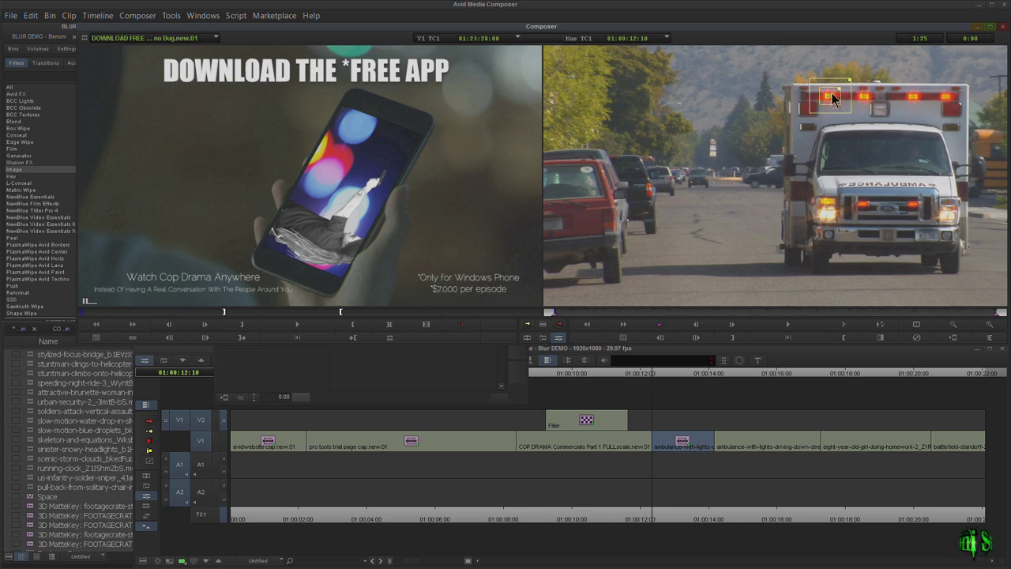
Place the Point A tracker on the ambulance's side mirror and enlarge its inner and outer boxes around the mirror
left_click(793, 165)
left_click(805, 166)
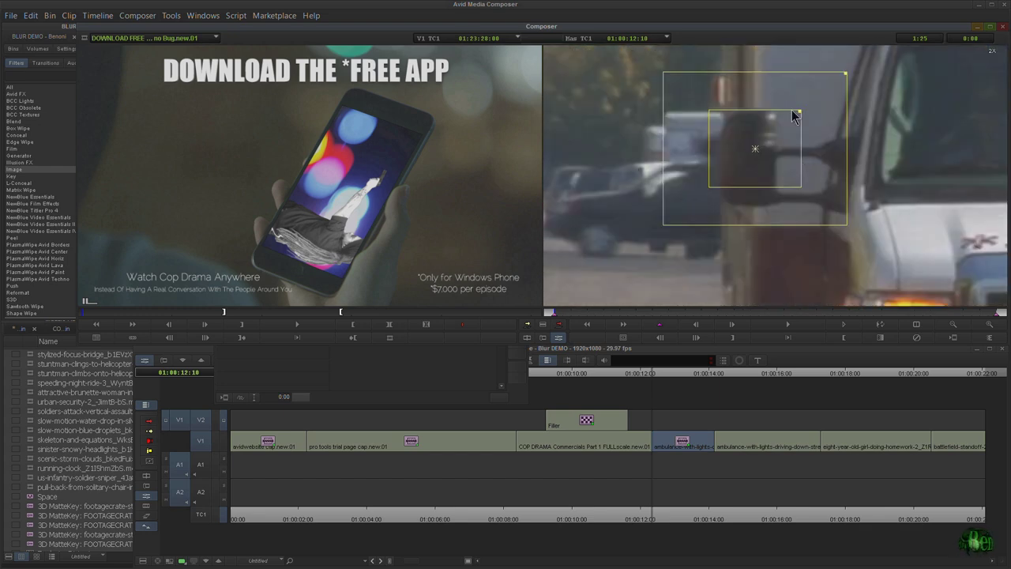
left_click_drag(799, 116, 800, 95)
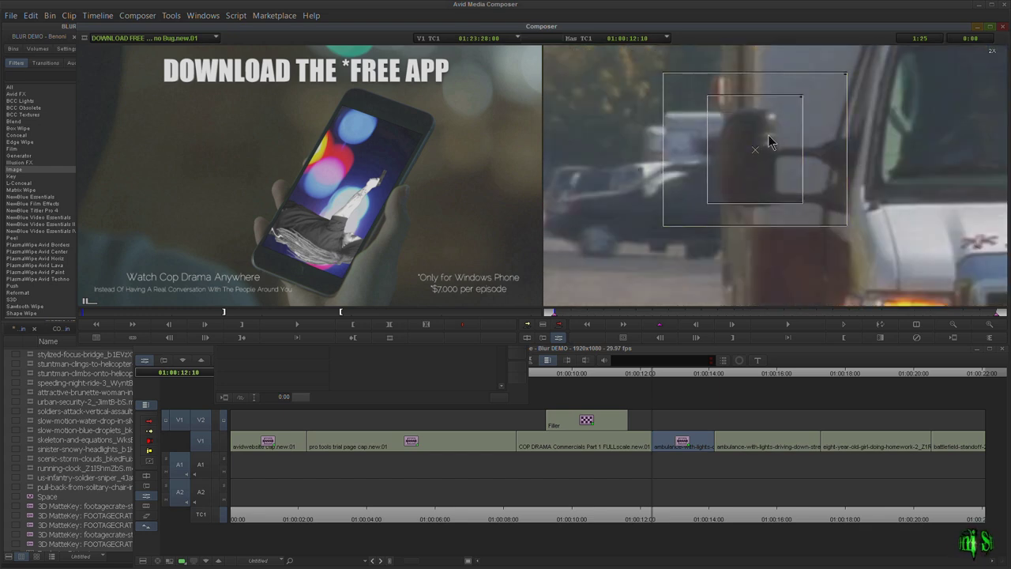
left_click_drag(769, 141, 767, 143)
left_click_drag(846, 81, 858, 74)
Track Point A through the ambulance clip with the Correlation Tracker
left_click(433, 386)
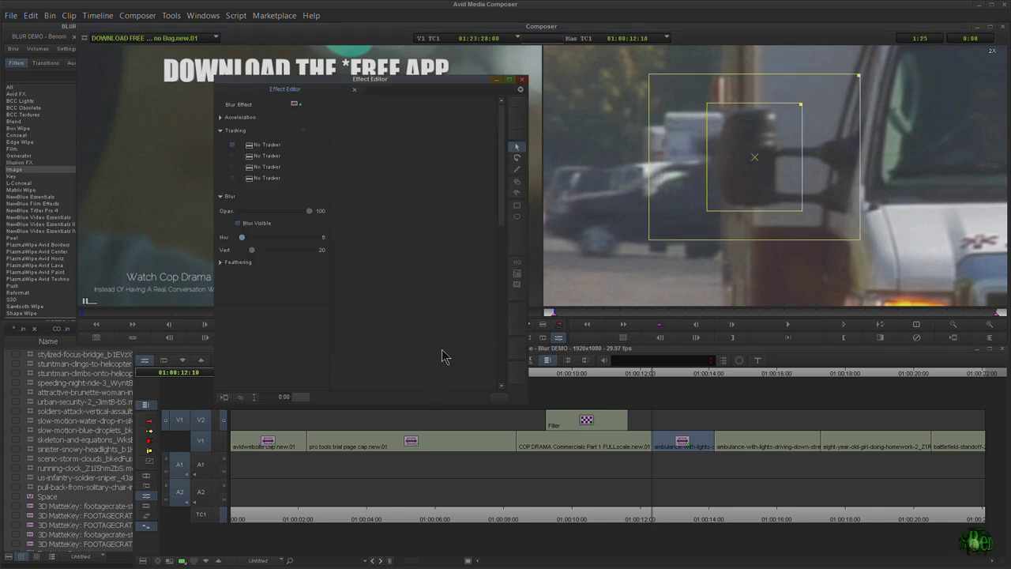
left_click(951, 325)
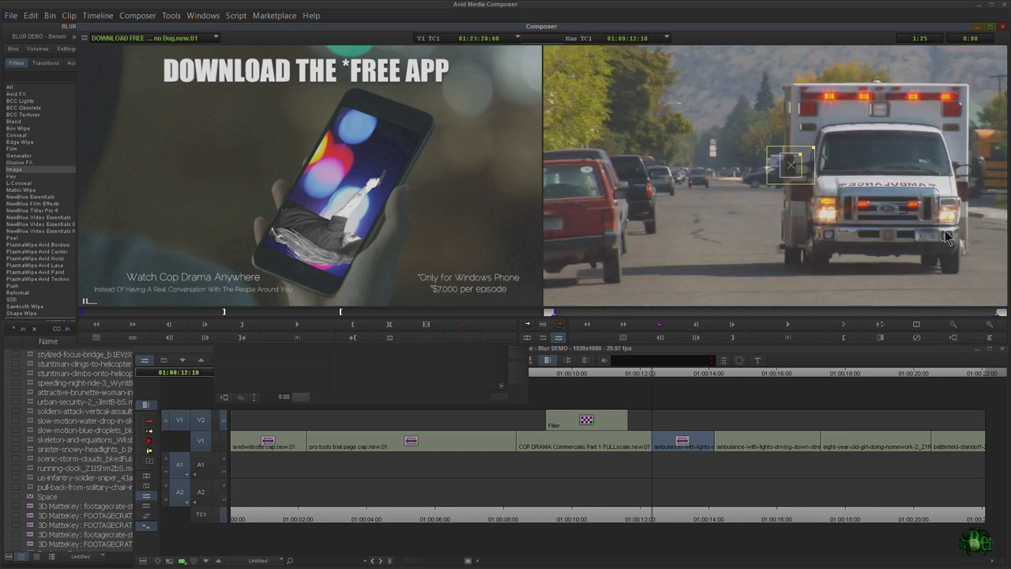
left_click(462, 373)
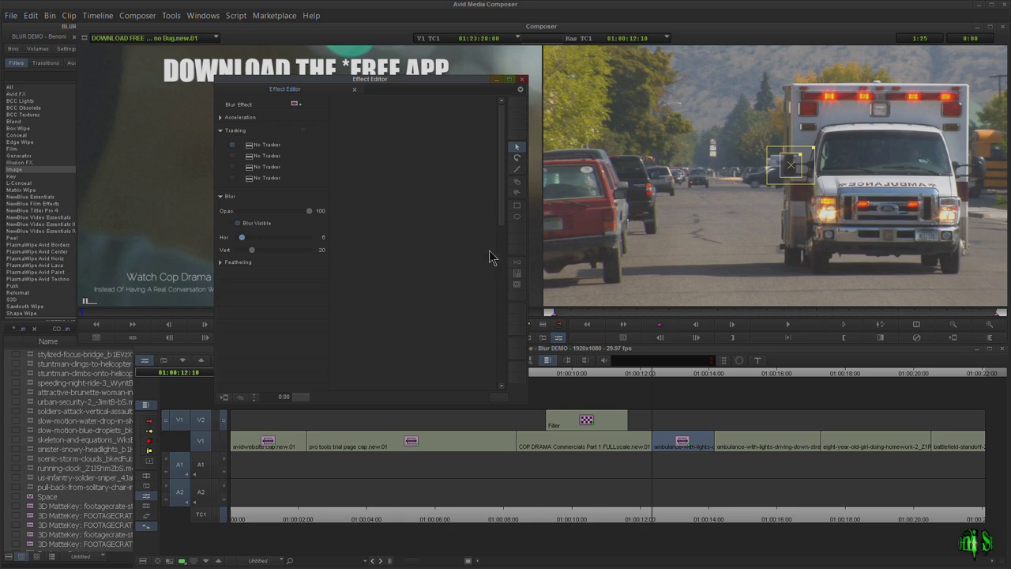
left_click(517, 274)
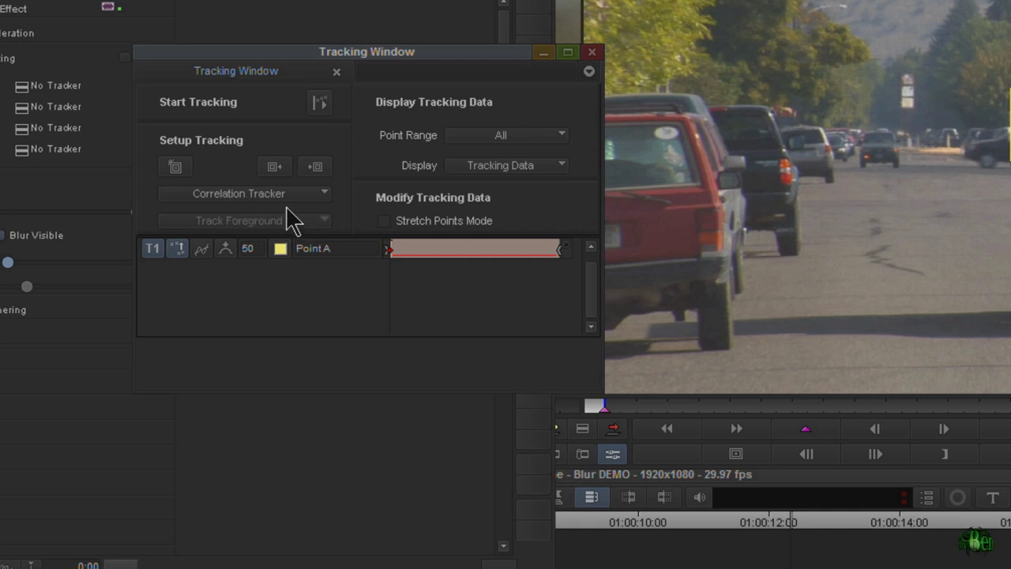
left_click(316, 104)
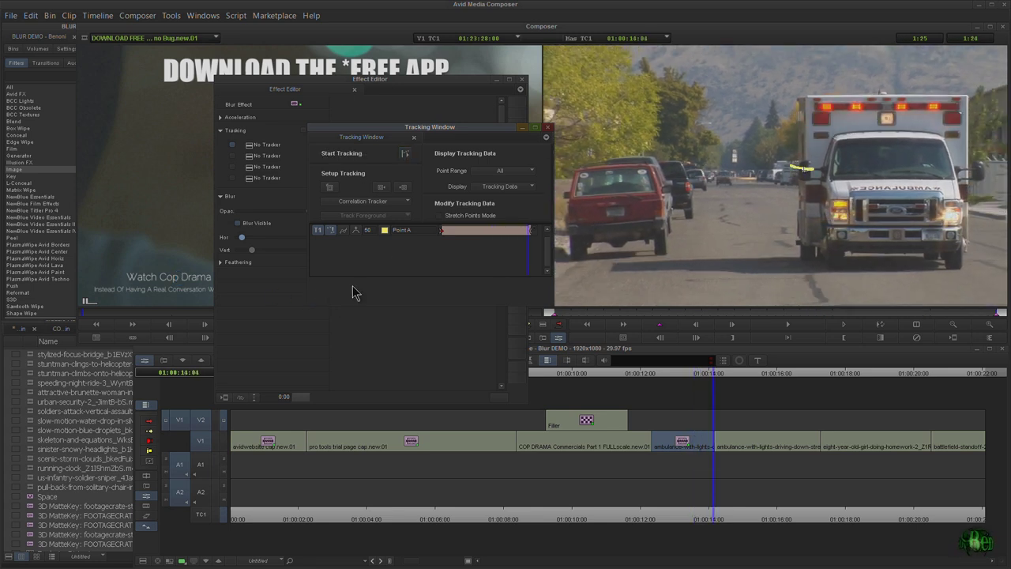
Set the tracking display to Effect Results, enable Stretch Points Mode, and check the blur against the licence plate across the clip
left_click(510, 187)
left_click(506, 207)
left_click_drag(528, 237, 481, 241)
left_click(439, 215)
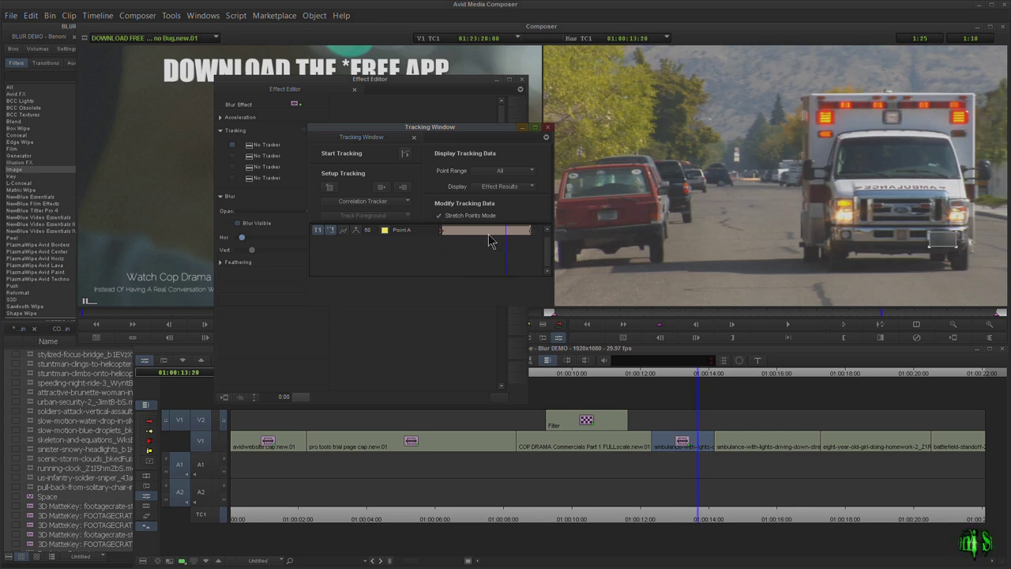
left_click_drag(497, 237, 487, 237)
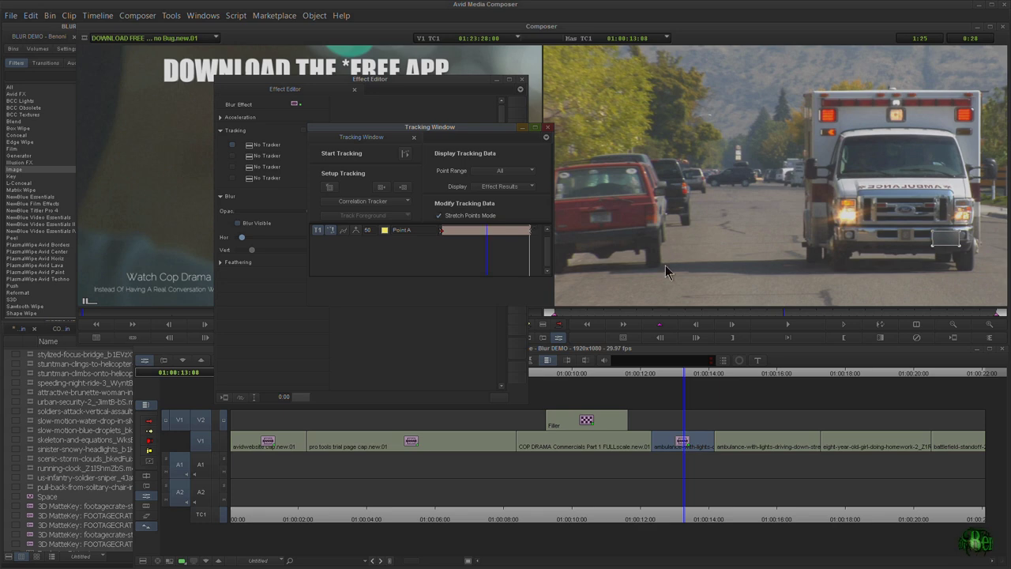
Switch the tracking display back to Tracking Data
left_click(512, 187)
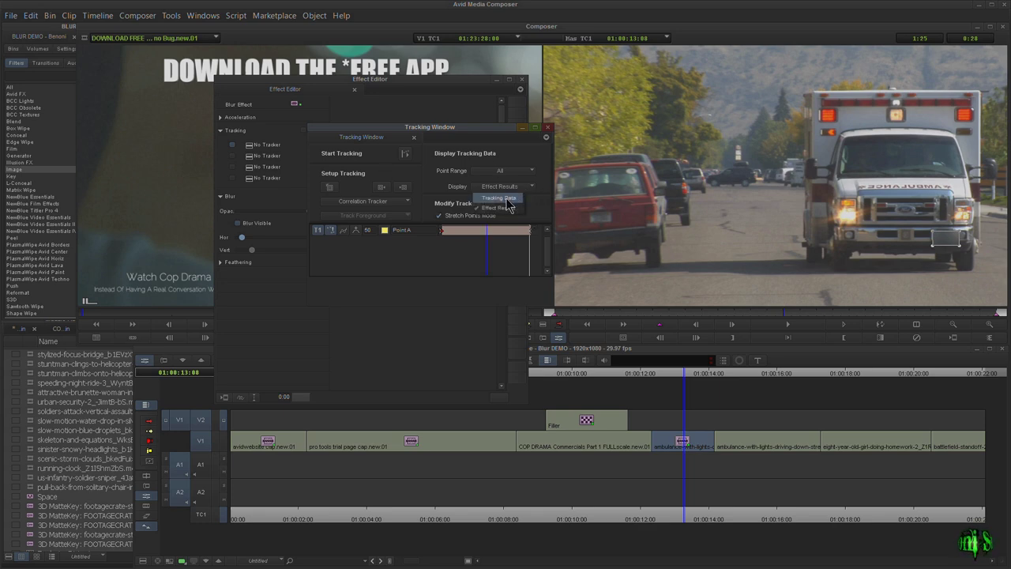
left_click(499, 198)
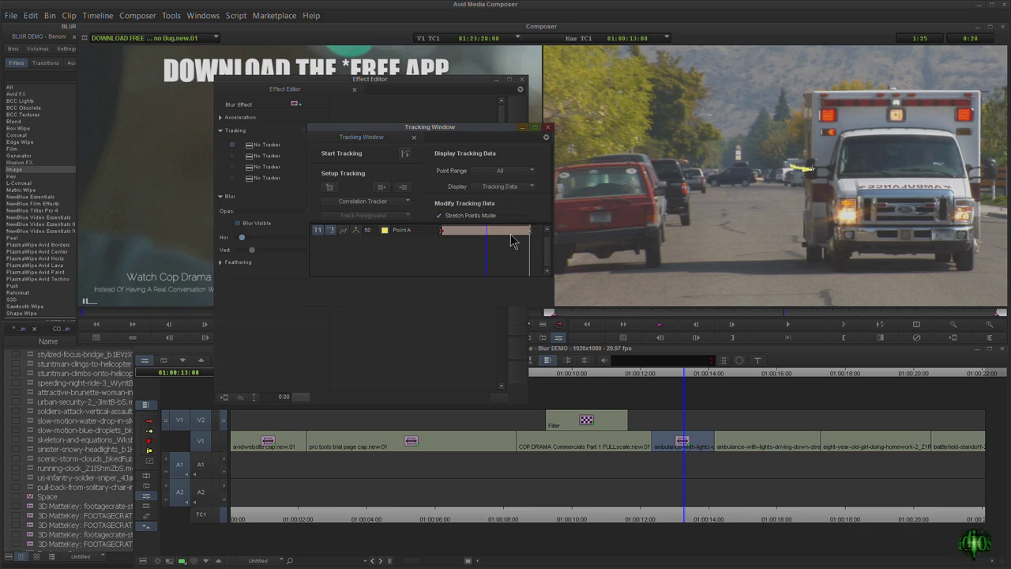
Examine Point A's tracked path near the ambulance's side mirror at close range
left_click_drag(527, 233, 535, 241)
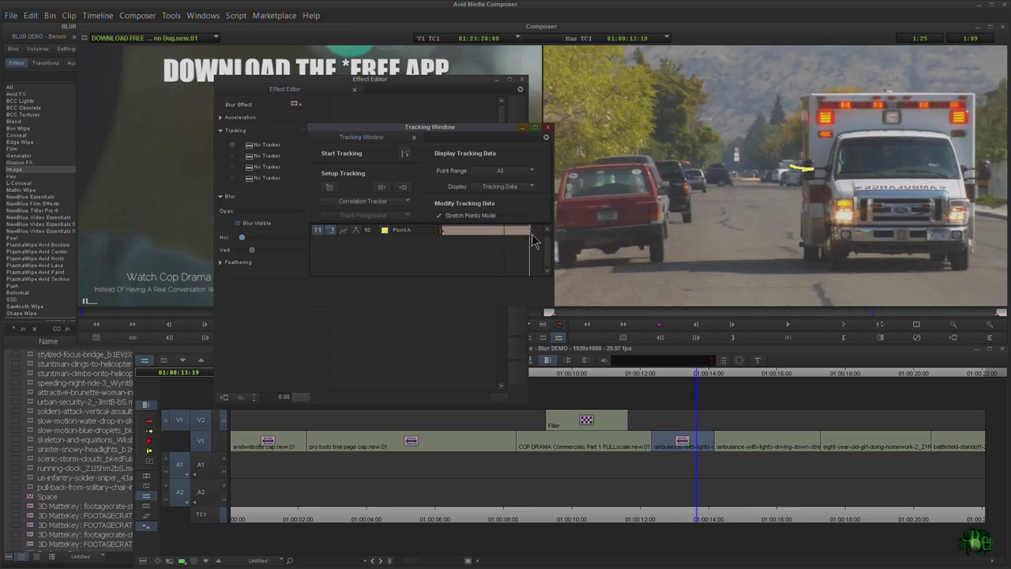
left_click(810, 173, "ctrl")
left_click(810, 173, "ctrl")
left_click(810, 173, "ctrl")
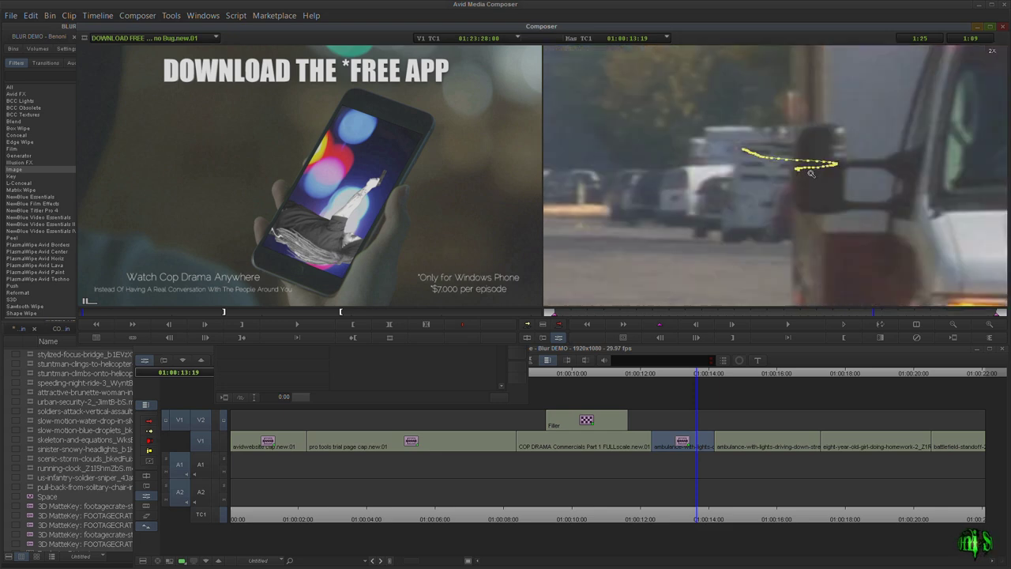
left_click(810, 173, "ctrl")
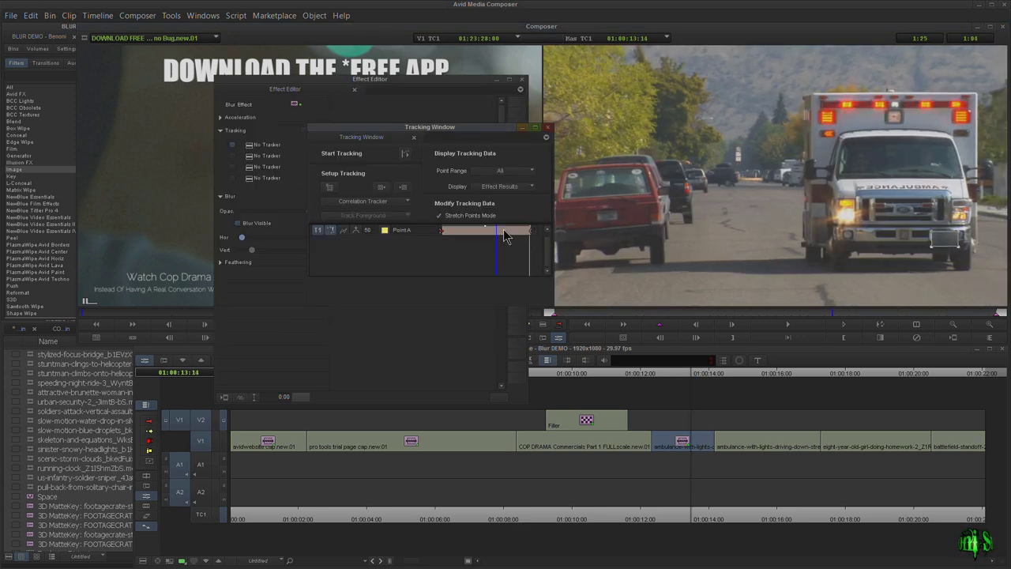
Turn on offset tracking for Point A and check how the licence plate blur moves through the clip
mouse_move(504, 234)
left_mouse_down()
mouse_move(521, 232)
mouse_move(488, 233)
left_mouse_up()
left_click(356, 232)
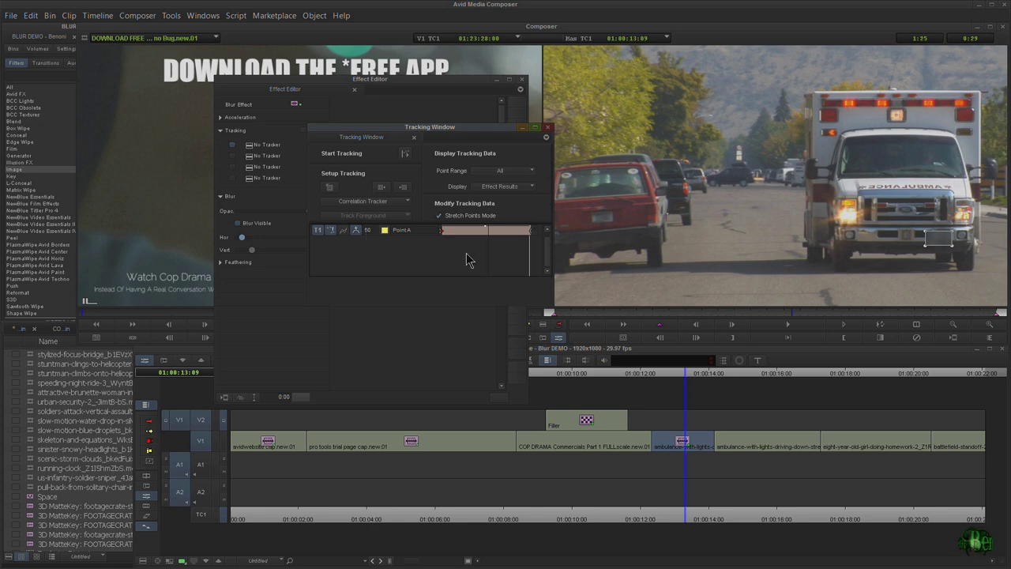
mouse_move(487, 231)
left_mouse_down()
mouse_move(460, 237)
mouse_move(507, 236)
mouse_move(490, 237)
left_mouse_up()
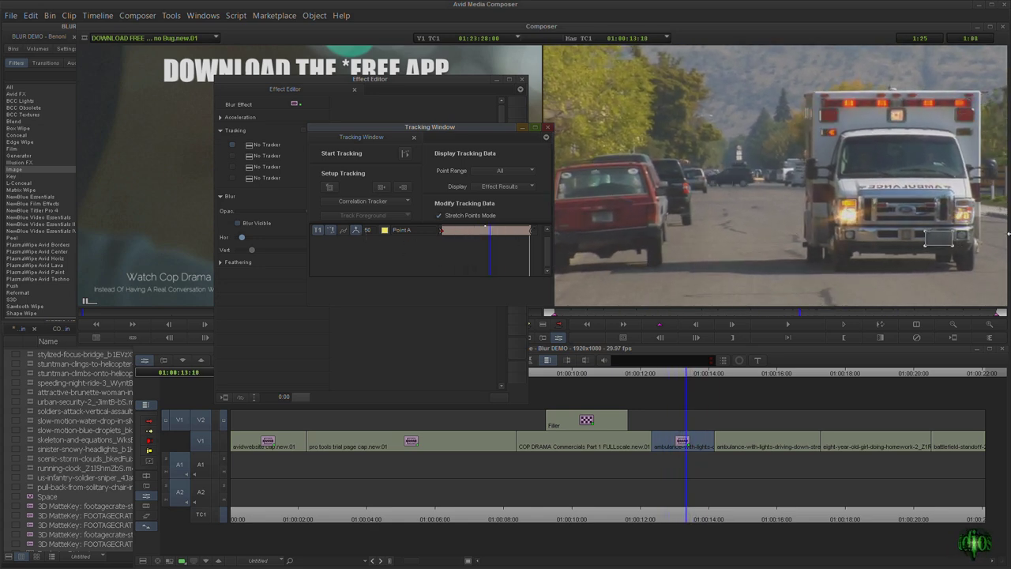
left_click(953, 249)
left_click(942, 242)
left_click(446, 353)
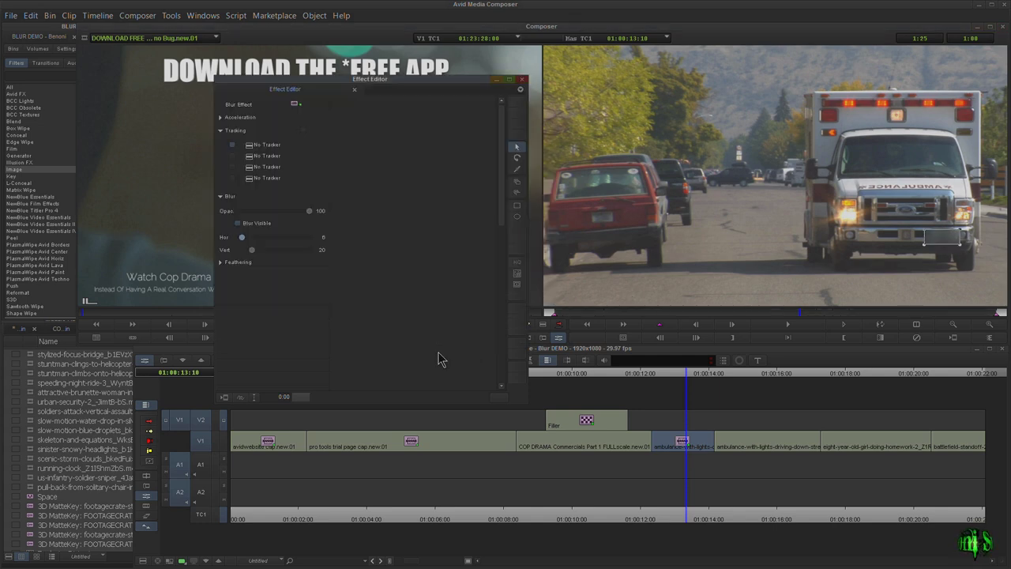
left_click_drag(479, 235, 533, 239)
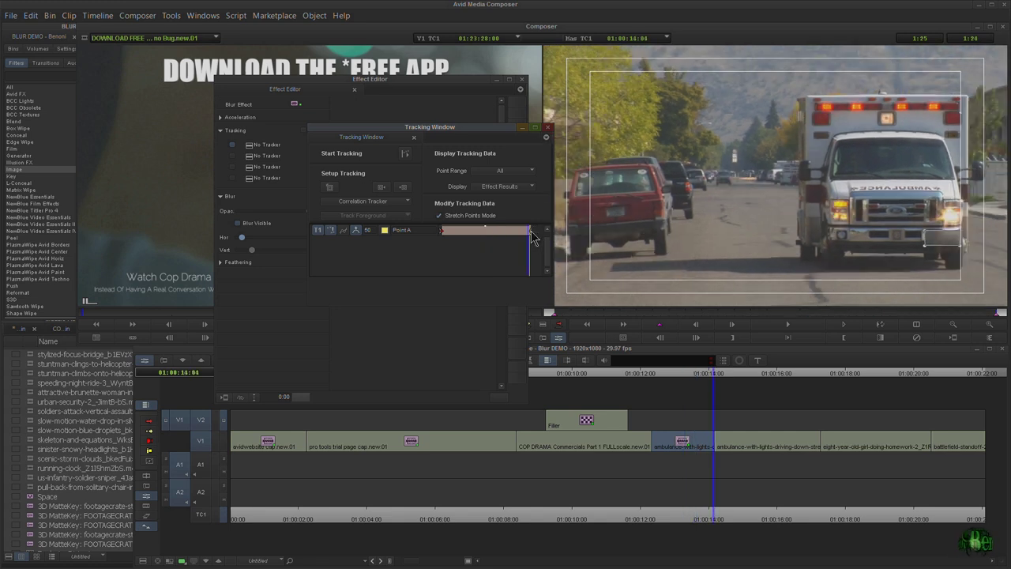
Undo the plate blur's Point A tracking and close the Tracking Window and Effect Editor
key("ctrl+z")
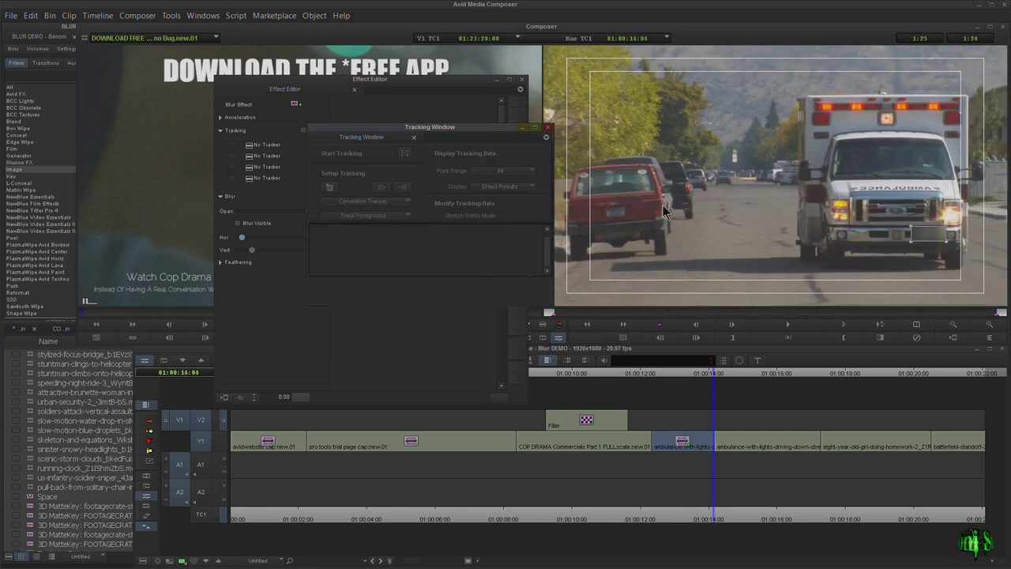
left_click(546, 127)
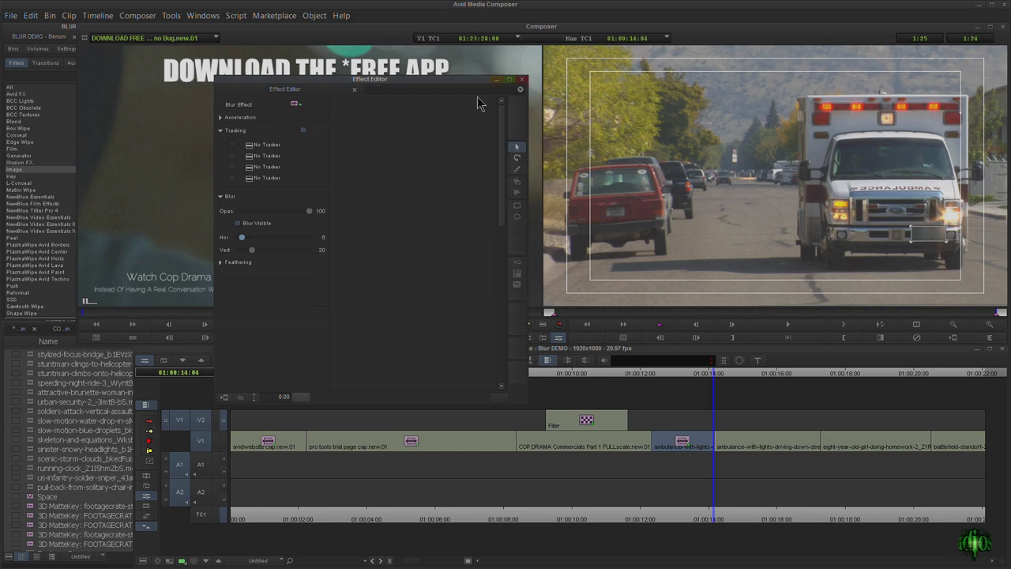
left_click(520, 81)
Return to the first ambulance clip's start at 01:00:12:10 and open its blur effect's tracking setup with a new tracker
left_click(654, 376)
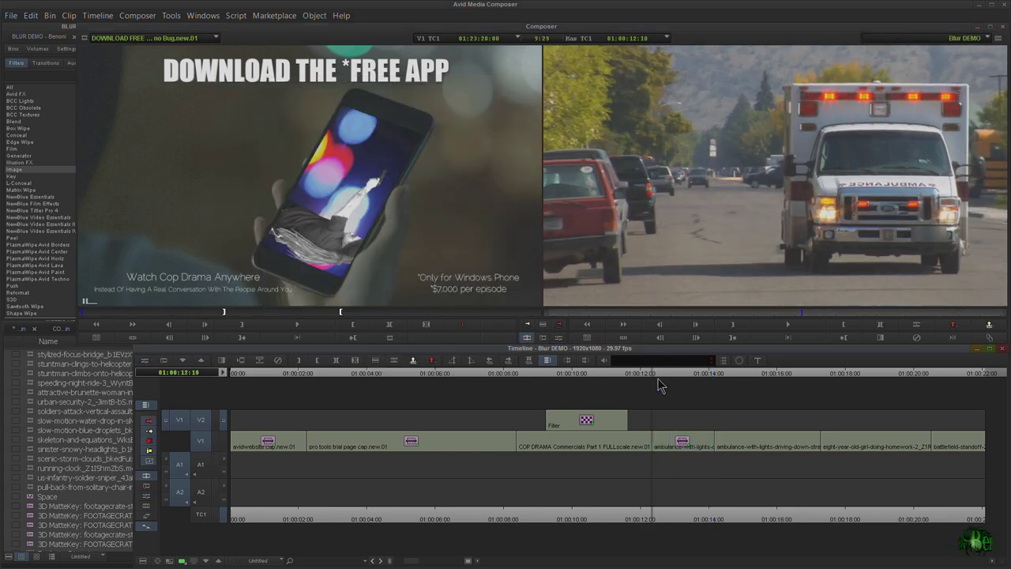
left_click(560, 338)
left_click(942, 236)
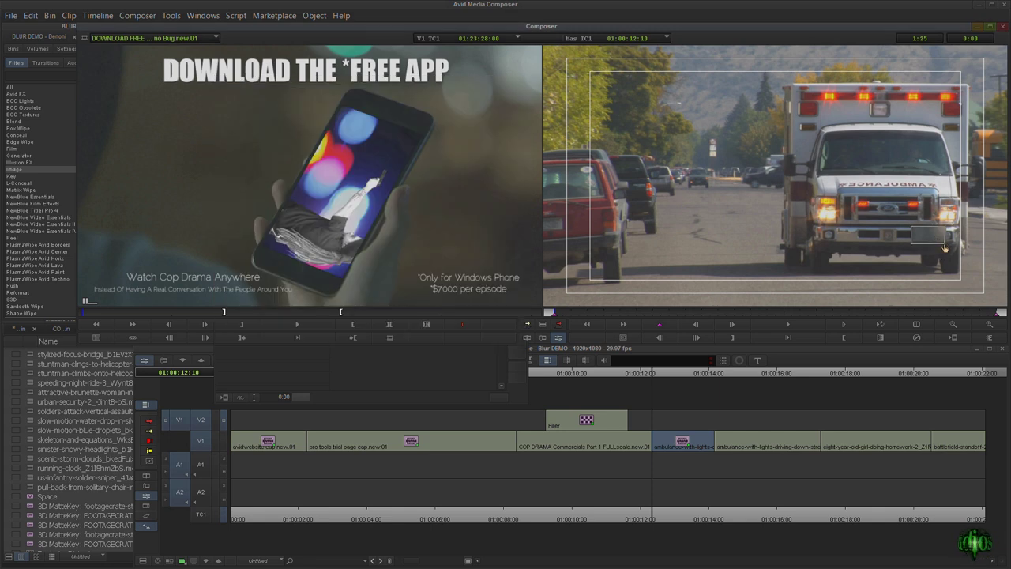
left_click(447, 366)
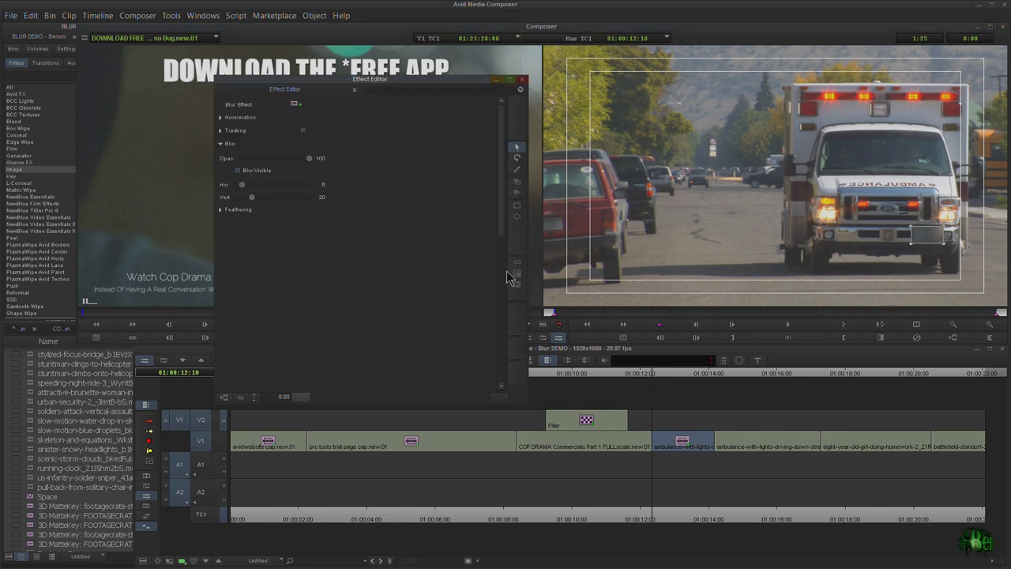
left_click(516, 274)
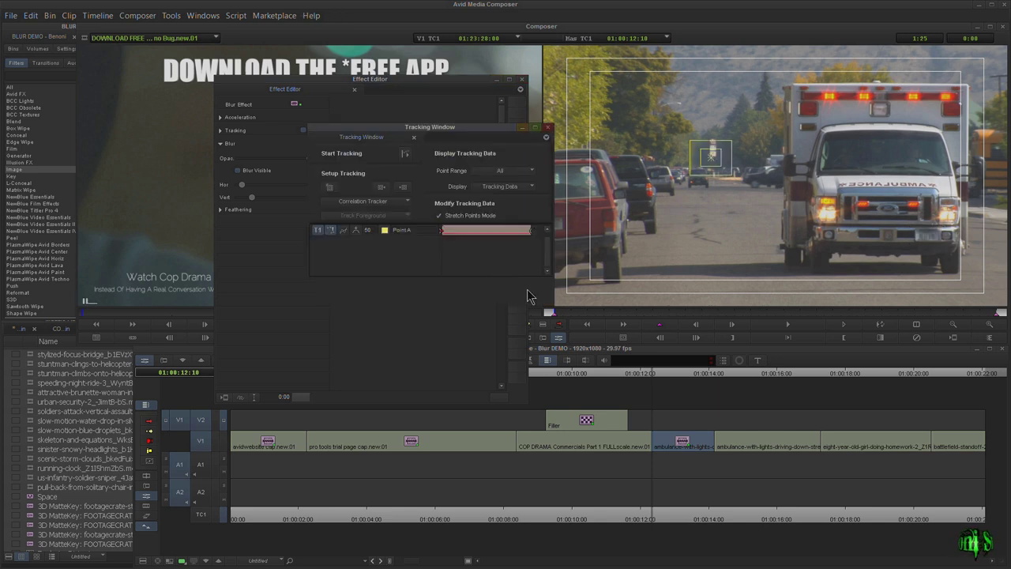
left_click_drag(423, 129, 425, 134)
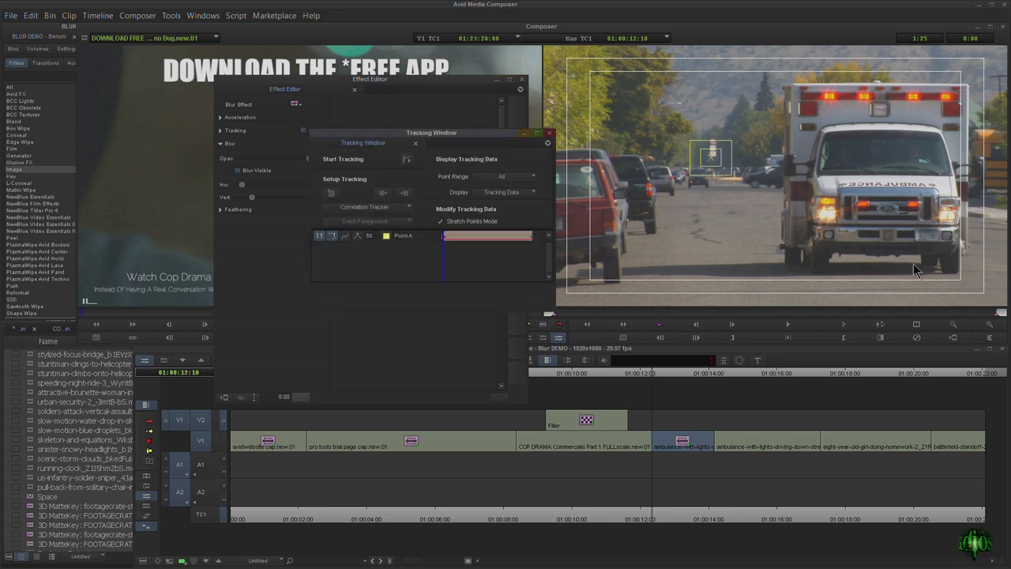
Place the Point A tracker on the ambulance's licence plate and fit its pattern and search boxes closely around the plate
left_click_drag(706, 163, 926, 234)
key("ctrl+l")
key("ctrl+l")
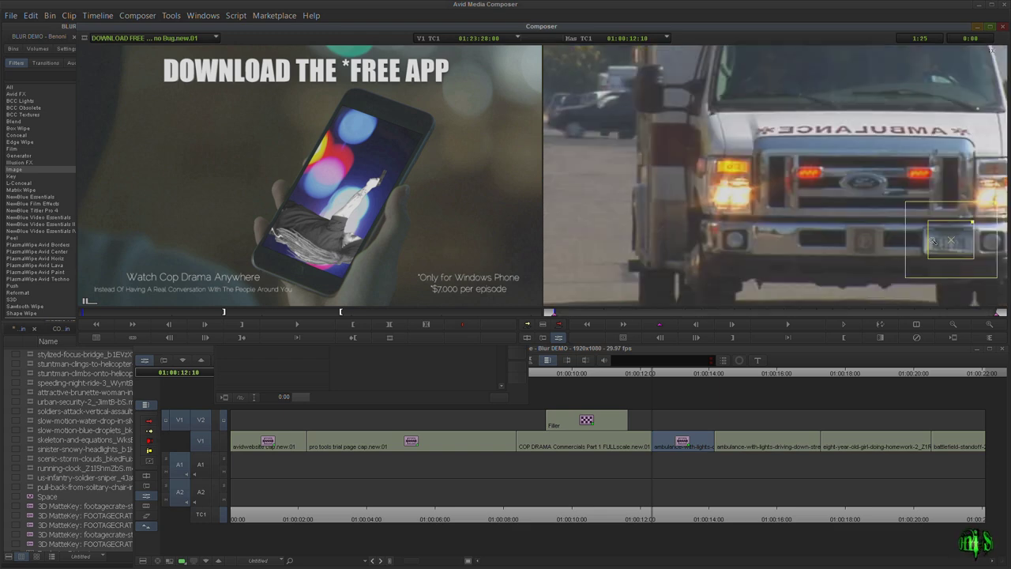
left_click_drag(906, 247, 681, 245)
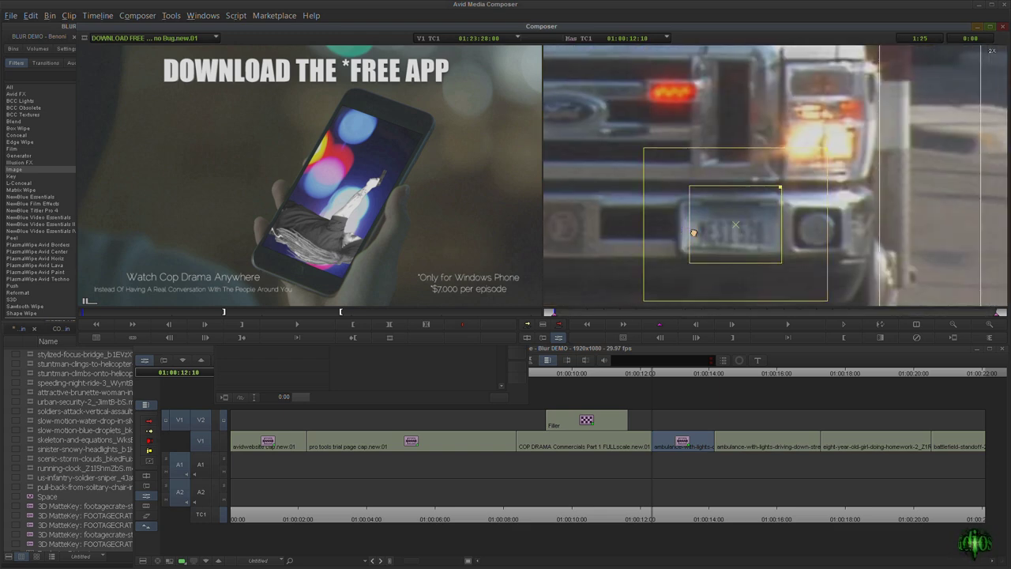
mouse_move(780, 188)
left_mouse_down()
mouse_move(764, 201)
mouse_move(783, 194)
mouse_move(784, 204)
mouse_move(788, 191)
left_mouse_up()
left_click_drag(732, 221, 726, 224)
left_click_drag(821, 150, 803, 177)
Hide the safe-area grid and run the correlation tracker on the licence plate with Point A
left_click(442, 368)
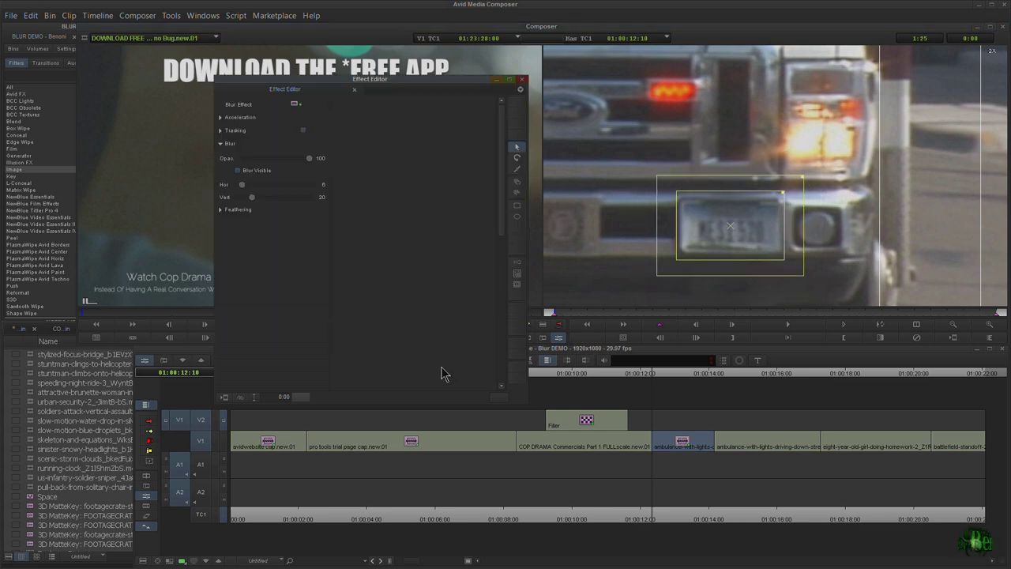
left_click(954, 326)
left_click(954, 325)
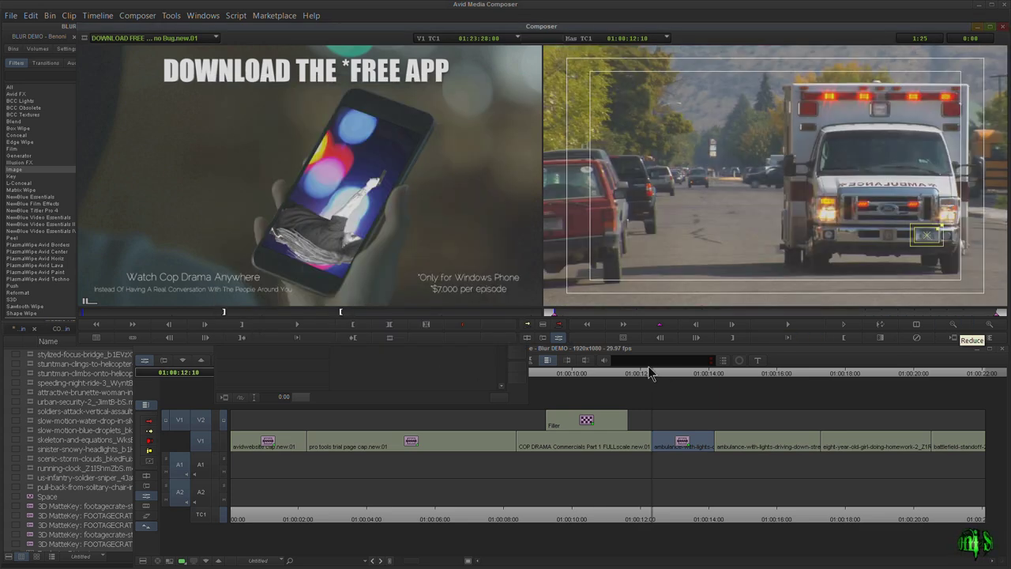
left_click(401, 382)
left_click(516, 284)
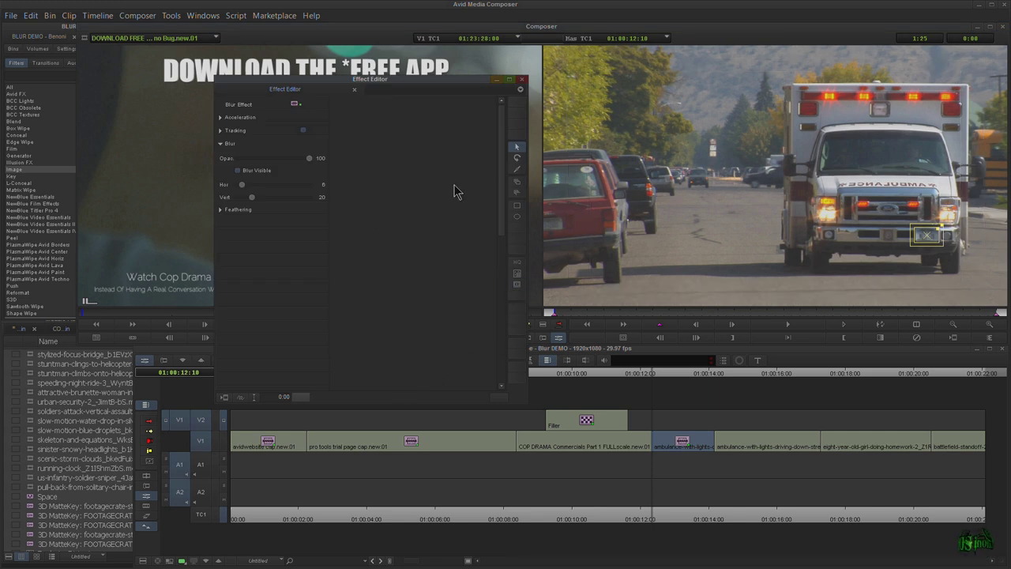
left_click(517, 274)
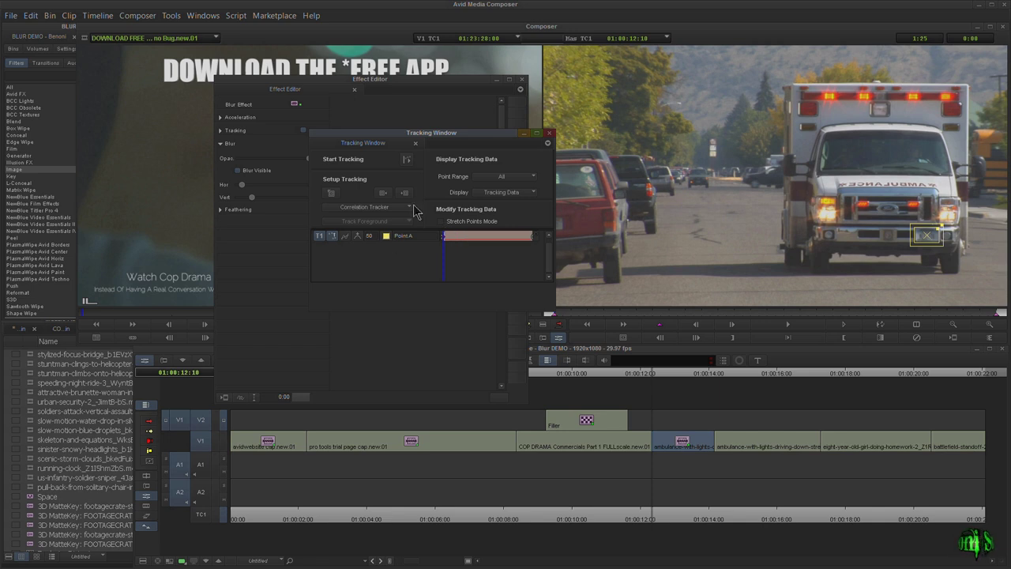
left_click(406, 161)
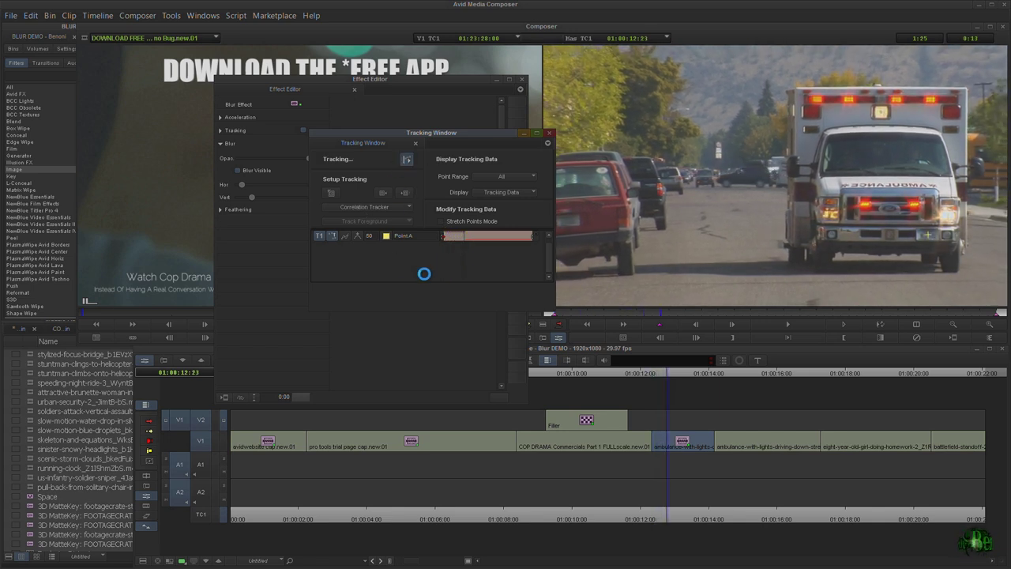
Switch the tracking display to Effect Results, review the tracked frames and close the Tracking Window
left_click(509, 196)
left_click(497, 214)
left_click_drag(527, 241, 428, 241)
left_click(551, 133)
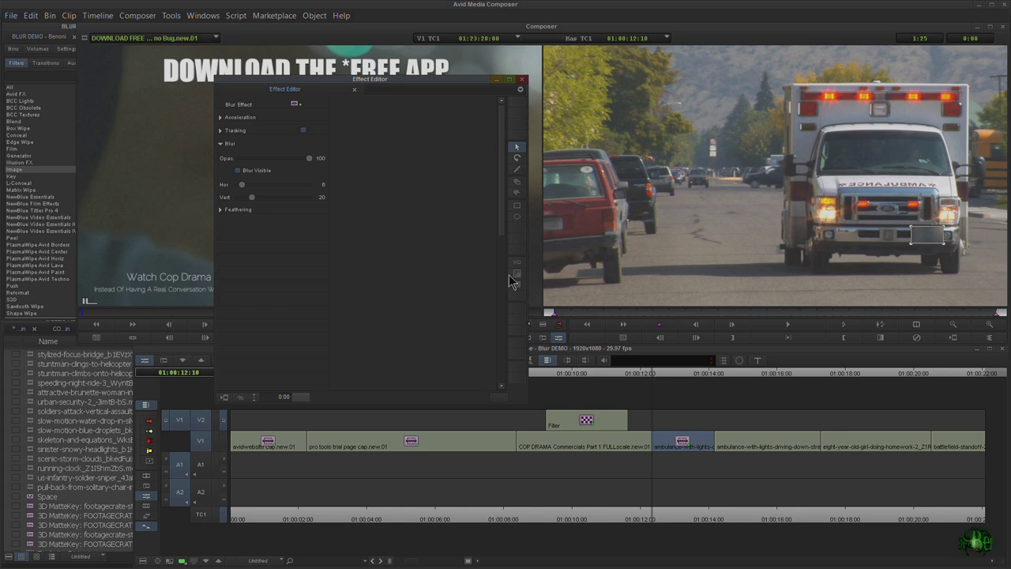
Assign T1 PointA as the first tracker of the licence plate's blur shape and close the Effect Editor
left_click(930, 238)
left_click(470, 368)
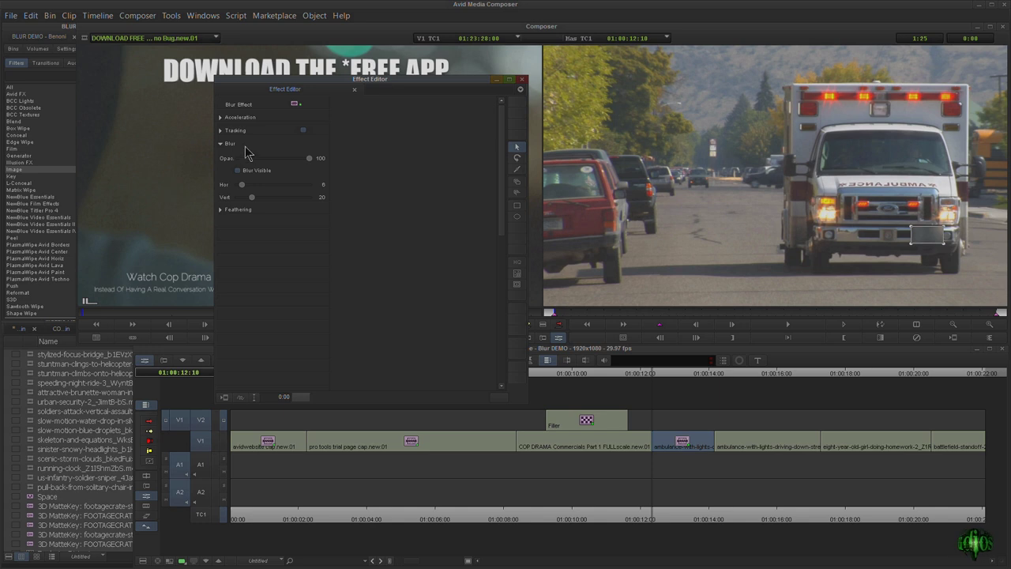
left_click(221, 131)
left_click(249, 145)
left_click(269, 174)
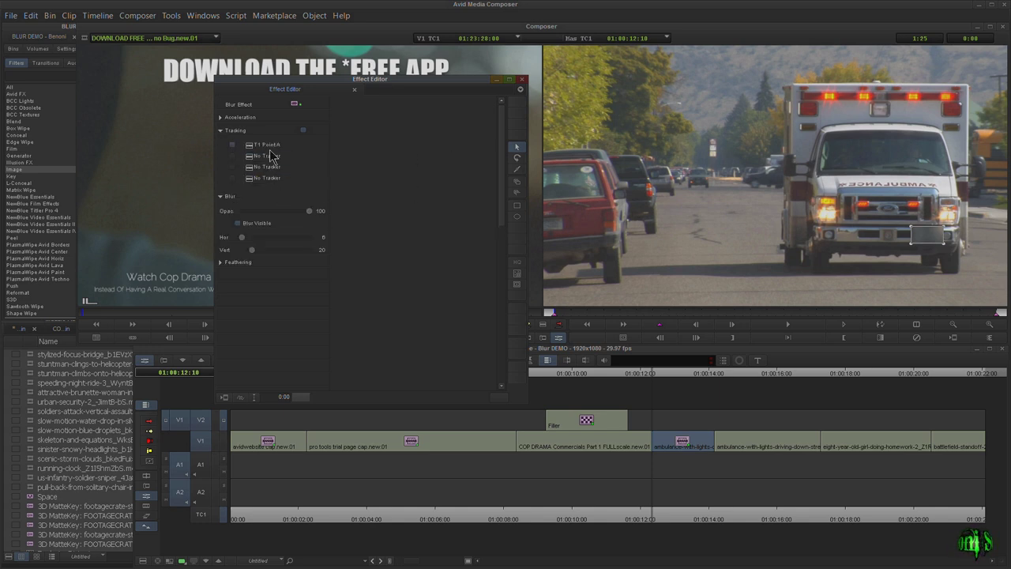
left_click(521, 80)
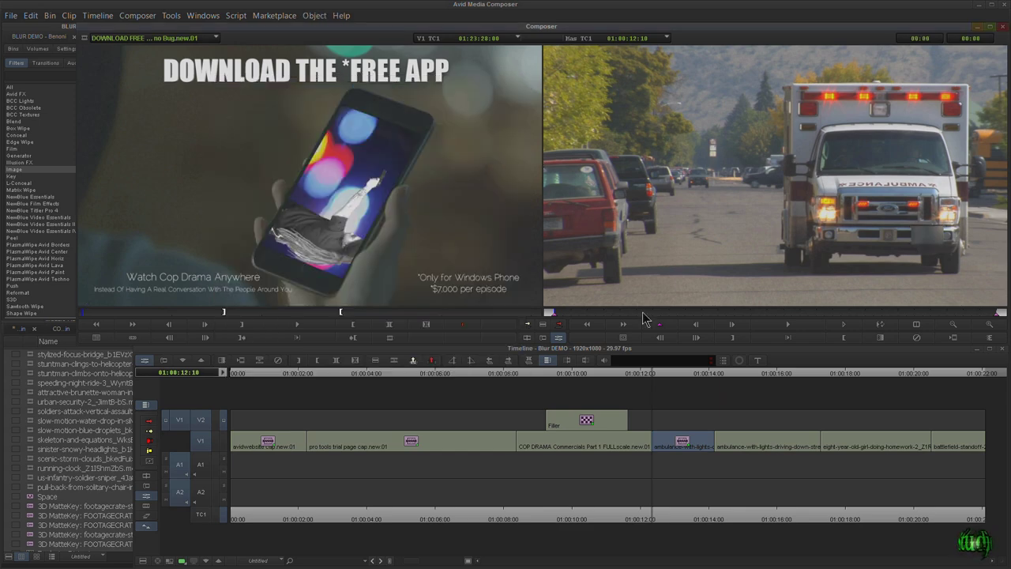
Play the first ambulance clip full screen to check the blur following the licence plate
left_click(651, 368)
mouse_move(651, 370)
left_mouse_down()
mouse_move(713, 371)
mouse_move(658, 381)
left_mouse_up()
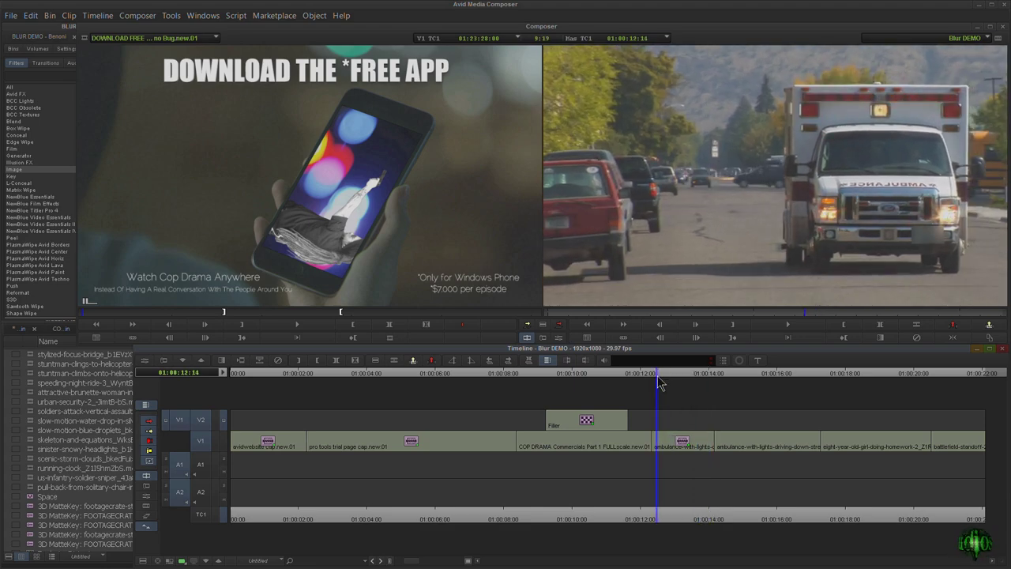
key("ctrl+F12")
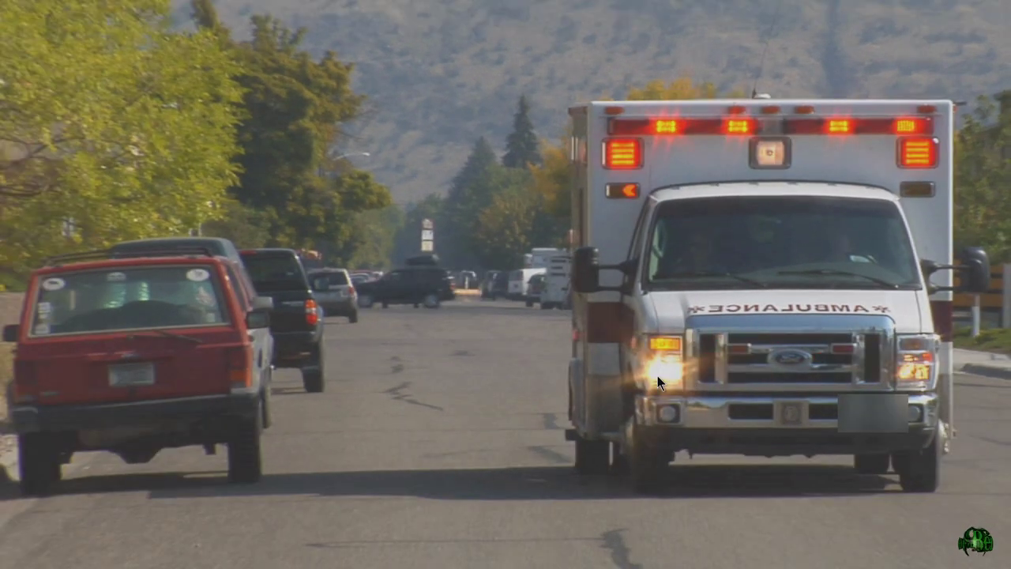
key("Escape")
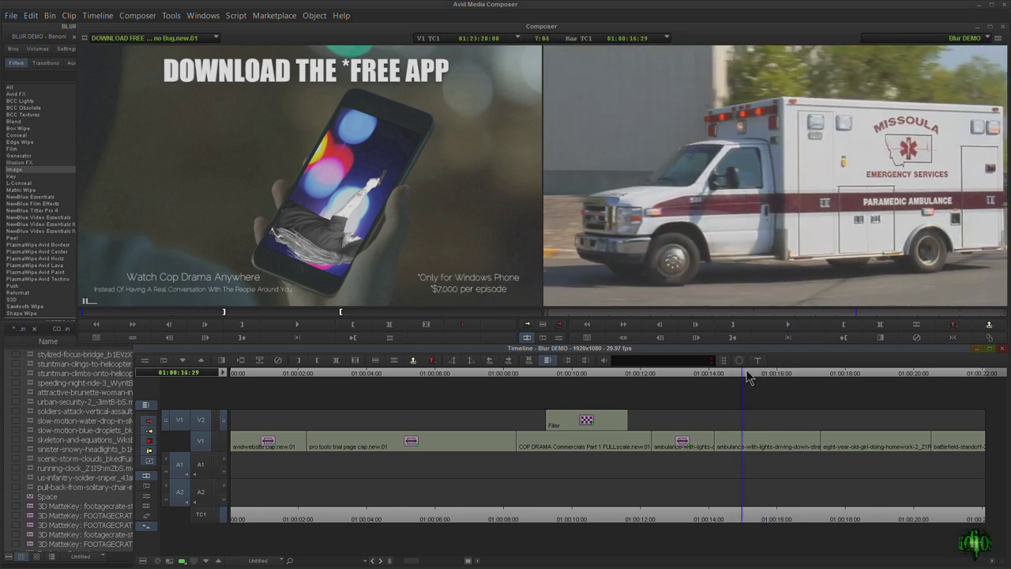
Apply the Blur Effect from the Image category to the second ambulance clip on V1
left_click(725, 372)
left_click(14, 170)
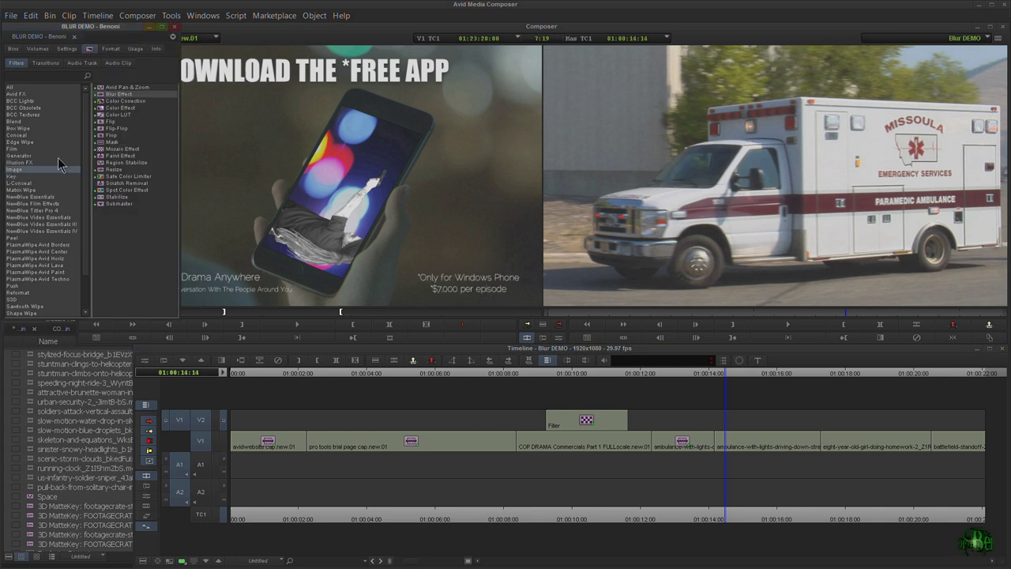
left_click(102, 95)
left_click_drag(660, 415, 739, 435)
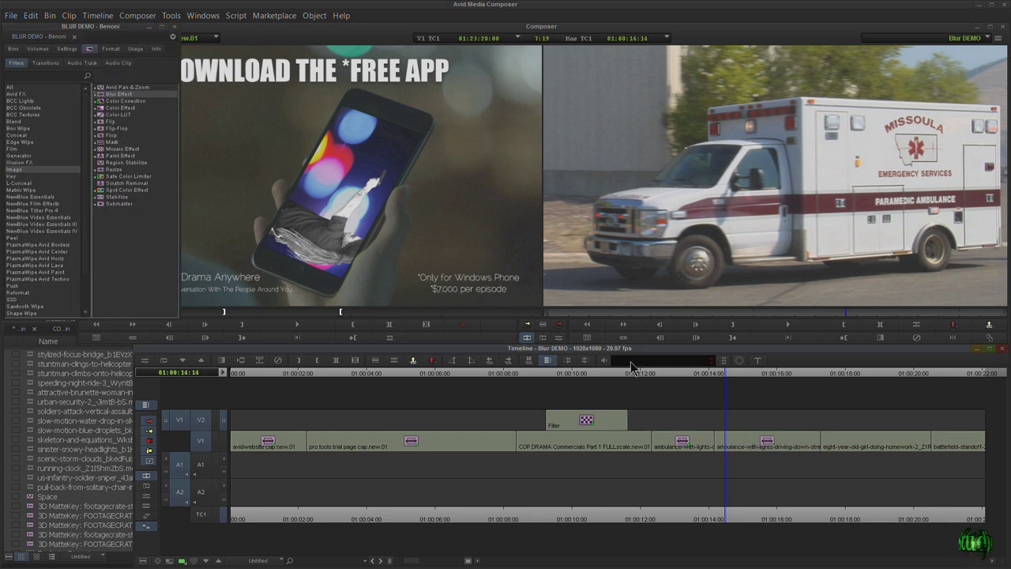
Draw a rectangular blur over the Missoula Emergency Services logo on the second ambulance clip's first frame, 01:00:14:05
left_click(559, 337)
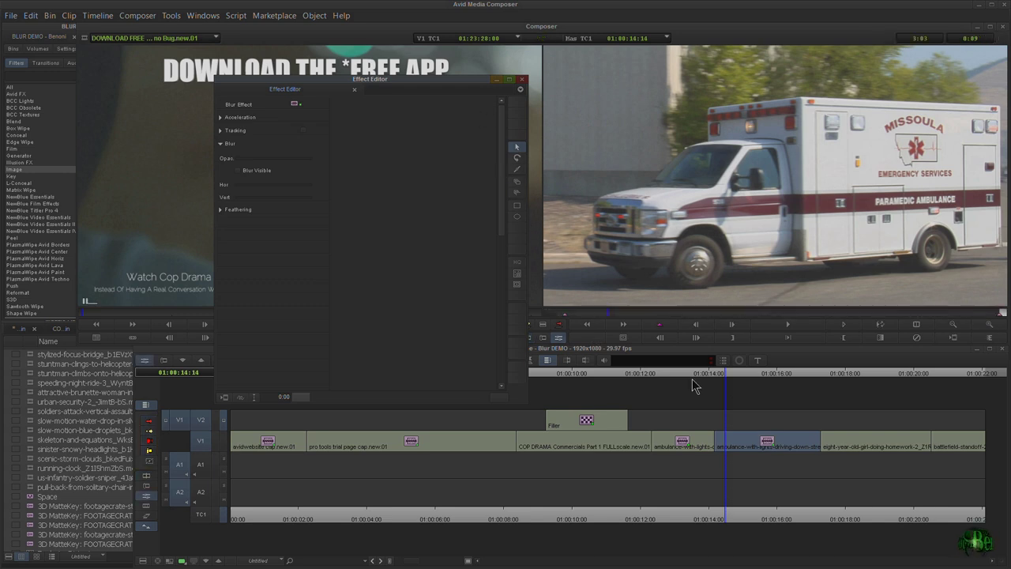
left_click_drag(727, 374, 705, 373)
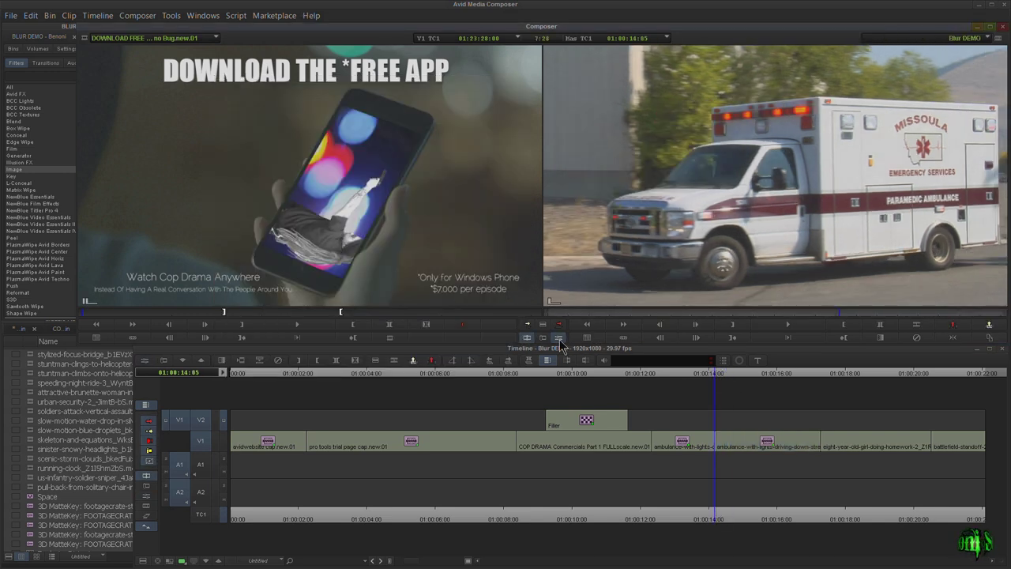
left_click(558, 338)
left_click(517, 205)
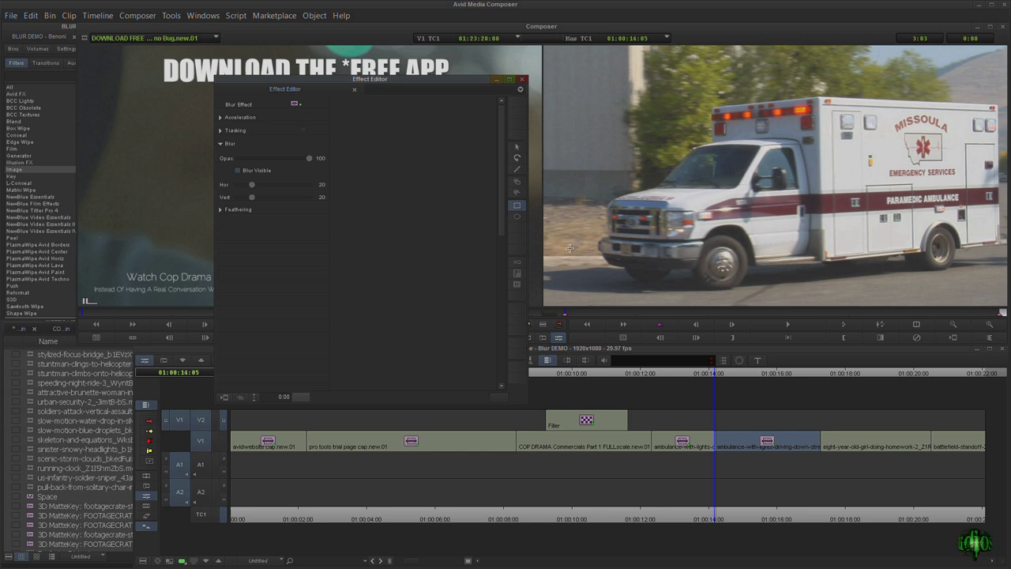
mouse_move(881, 108)
left_mouse_down()
mouse_move(945, 188)
mouse_move(969, 181)
left_mouse_up()
left_click_drag(881, 185, 876, 182)
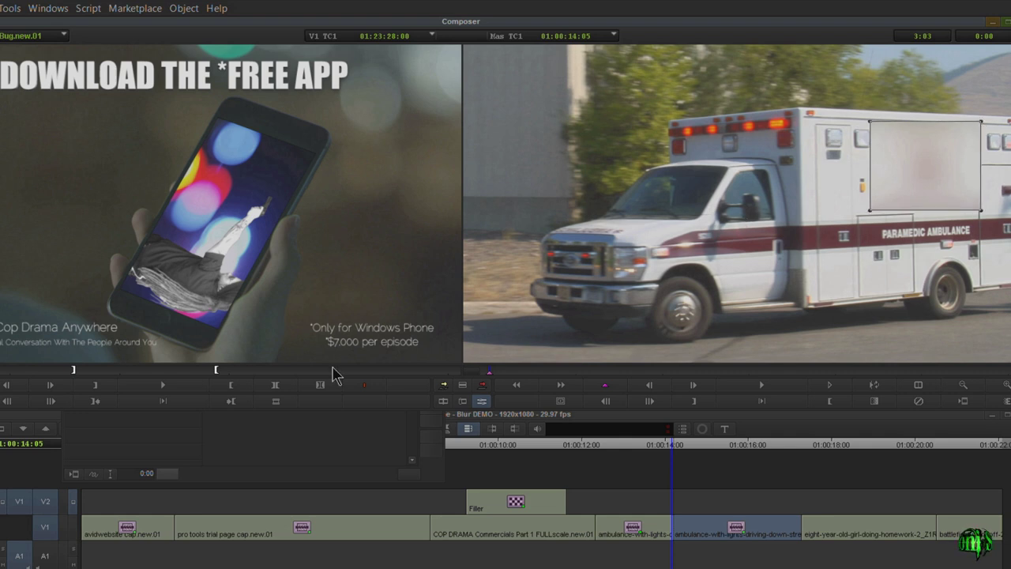
Reshape the corners of the logo's rectangular blur to follow the perspective of the ambulance's side panel
left_click(309, 425)
left_click(432, 197)
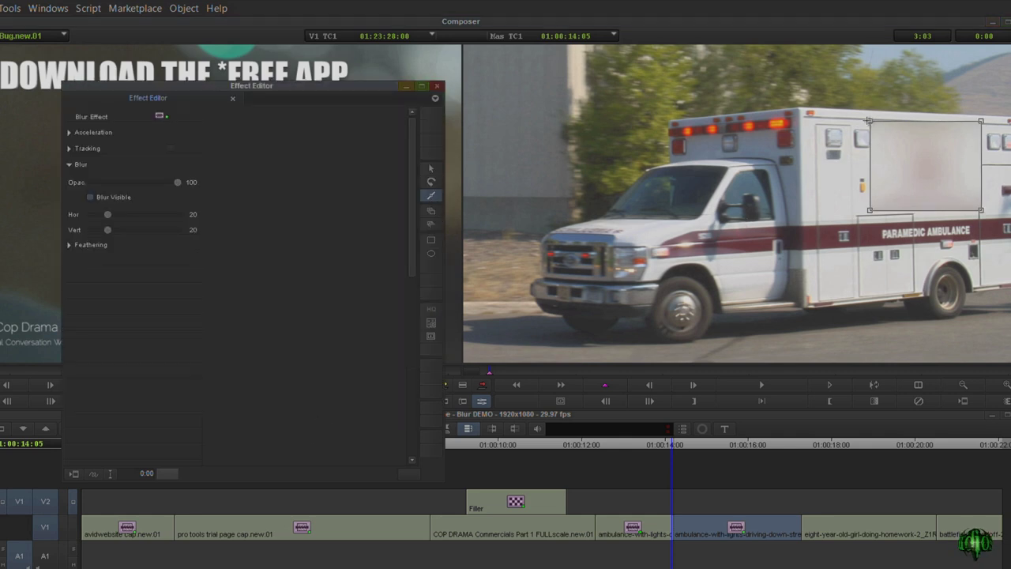
mouse_move(870, 121)
left_mouse_down()
mouse_move(875, 148)
mouse_move(872, 123)
left_mouse_up()
left_click_drag(957, 120, 958, 130)
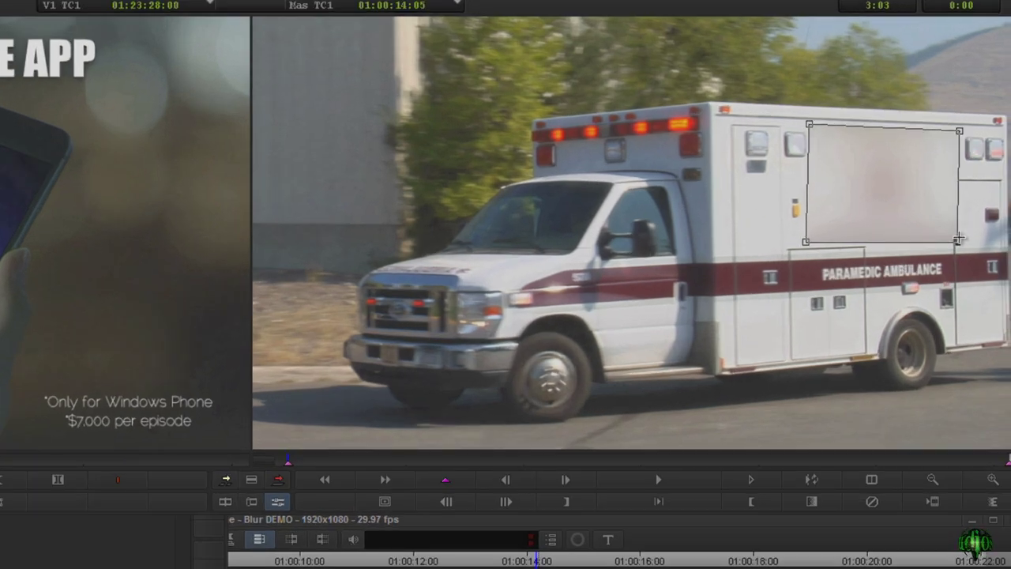
left_click_drag(958, 239, 956, 238)
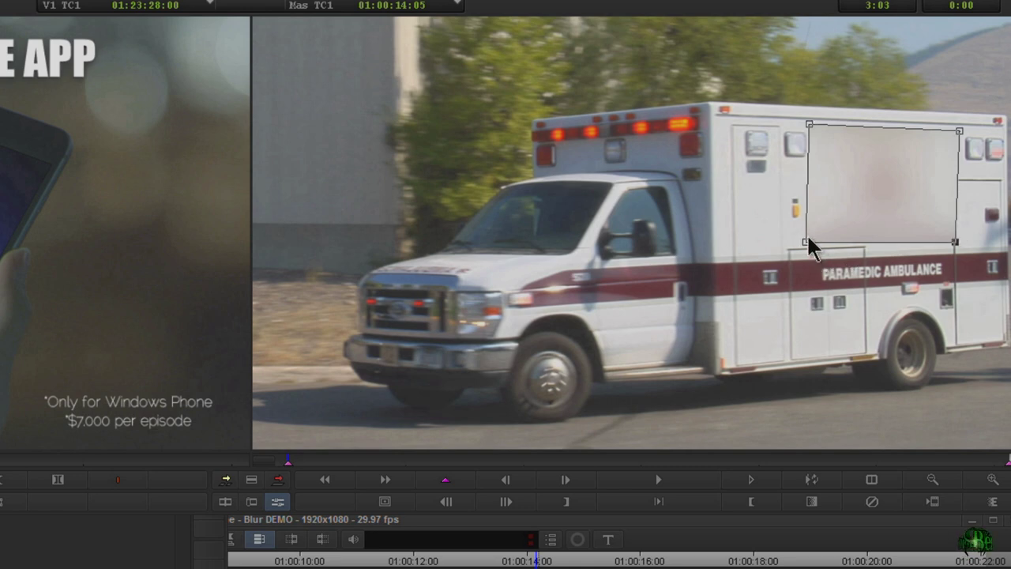
Set the horizontal blur to 15 and the feathering to bias 34 with horizontal and vertical amounts of 13
left_click(2, 531)
left_click(221, 209)
left_click_drag(237, 238, 261, 225)
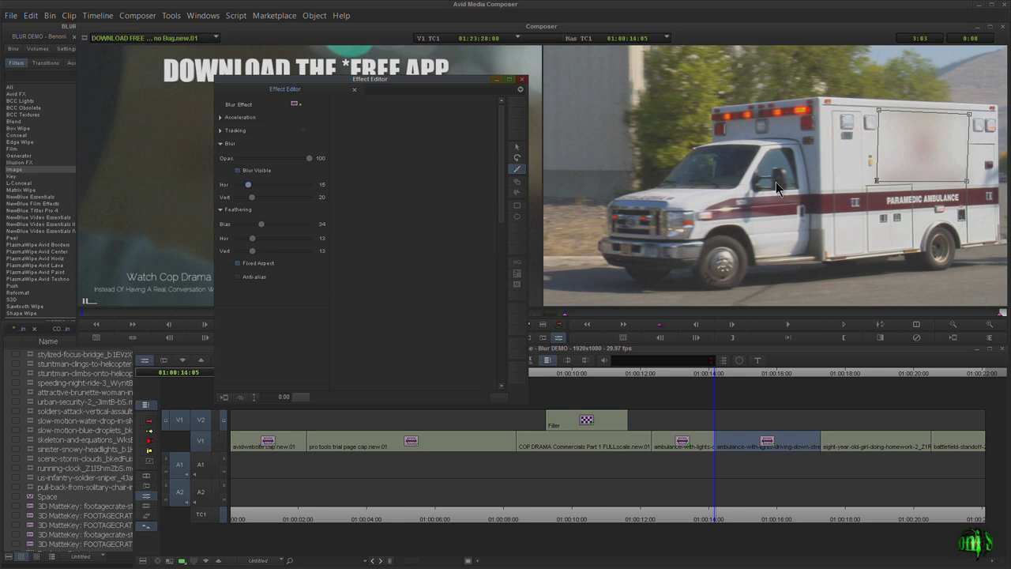
key("1")
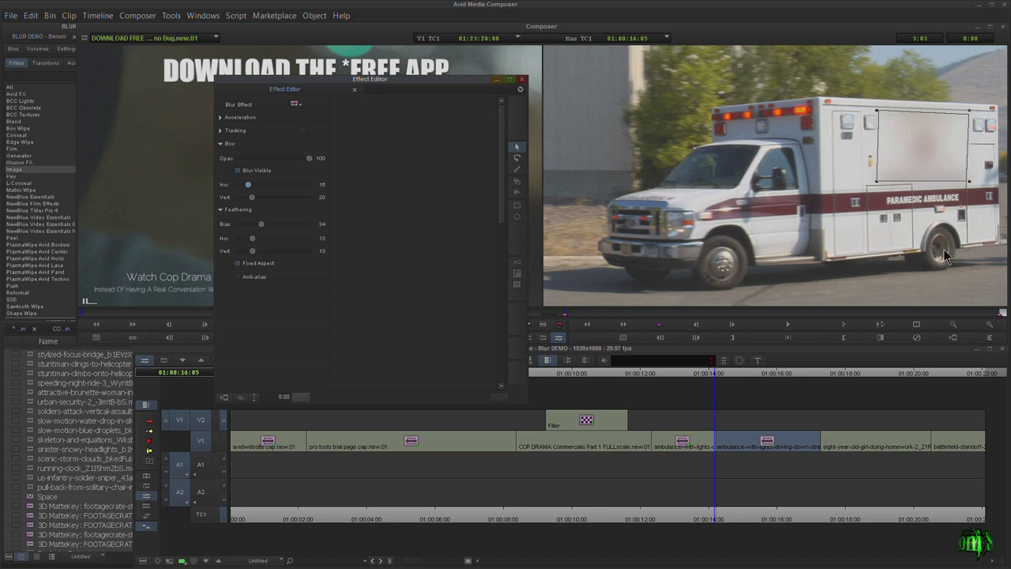
Enable the first three trackers, T1 Point A, T2 Point B and T3 Point C, for the logo's blur shape
left_click(221, 131)
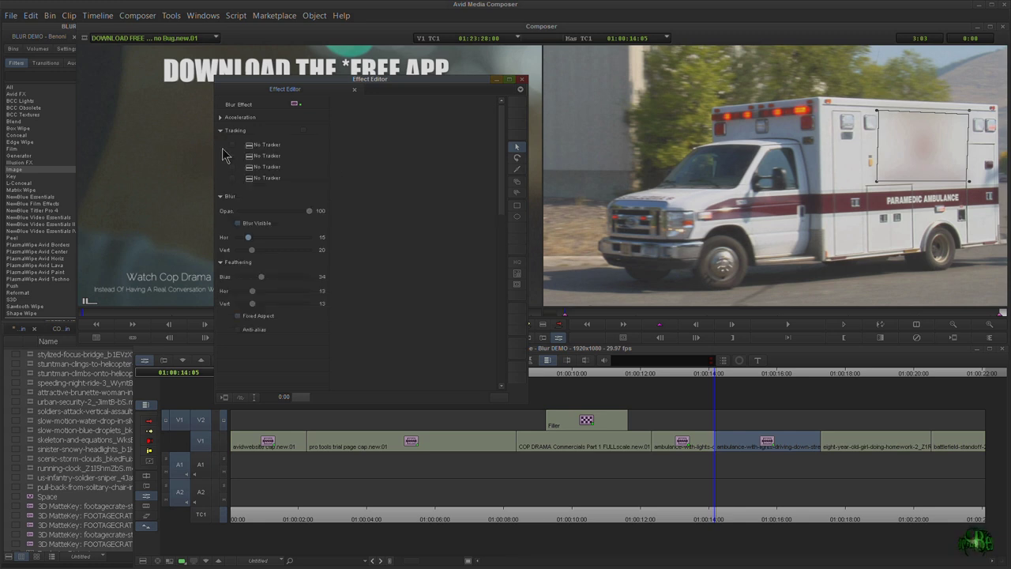
left_click(232, 146)
left_click(233, 156)
left_click(232, 168)
left_click(233, 180)
left_click(234, 178)
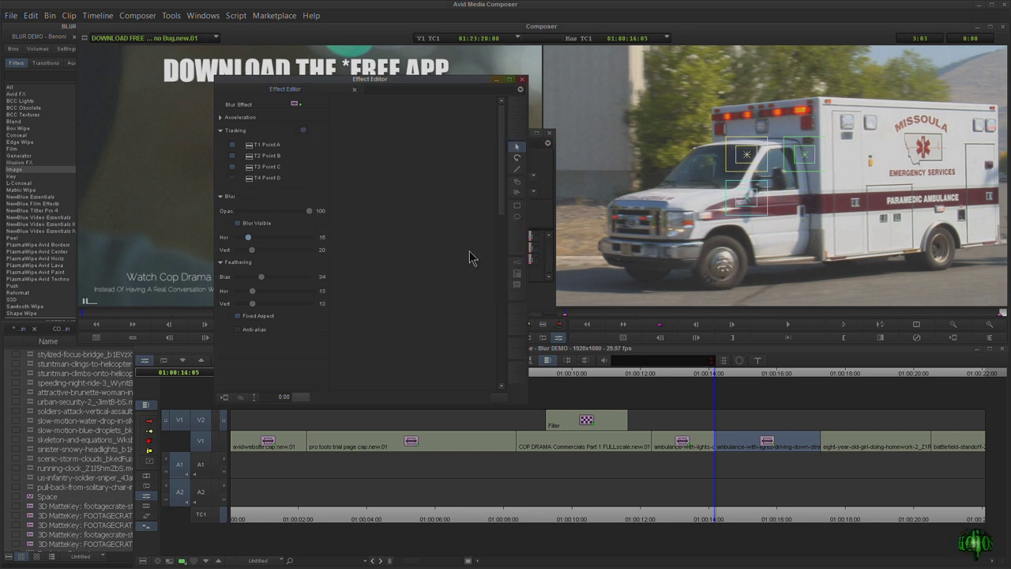
Place the yellow Point A tracker on the ambulance's front wheel and fit its boxes around the hub
left_click(748, 160)
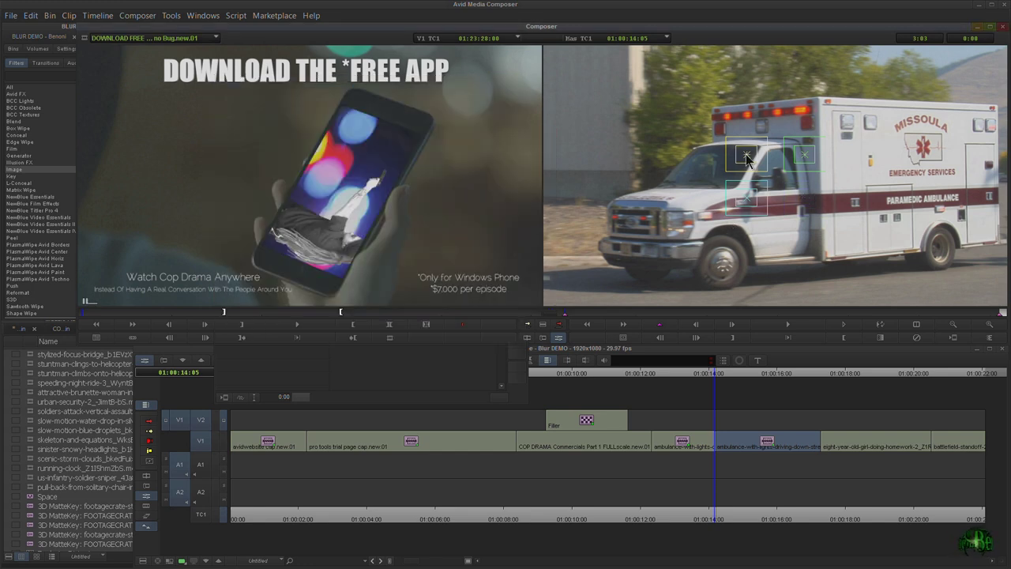
left_click_drag(748, 160, 724, 262)
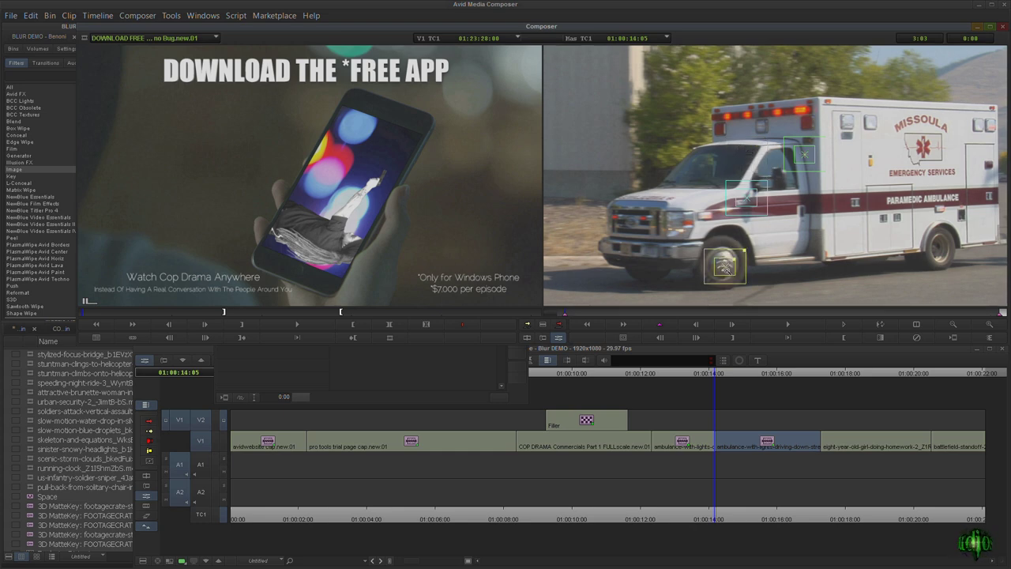
left_click(726, 268, "ctrl")
left_click(720, 285, "ctrl")
mouse_move(750, 240)
left_mouse_down()
mouse_move(753, 207)
mouse_move(752, 229)
left_mouse_up()
left_click_drag(797, 204, 800, 181)
left_click(952, 326)
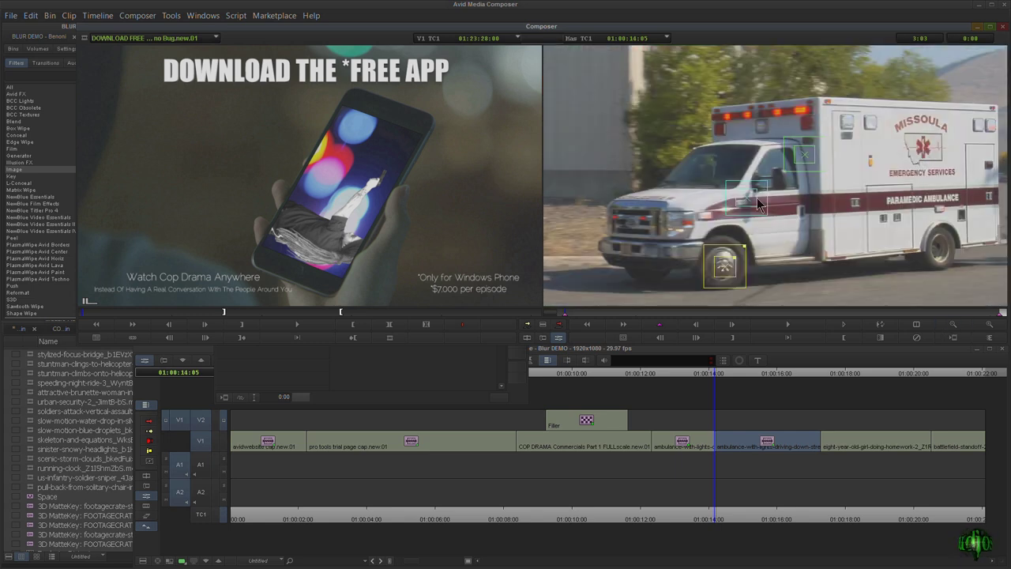
Move the cyan Point C tracker onto the logo's red star and the green Point B tracker onto the rear wheel
left_click_drag(749, 203, 921, 154)
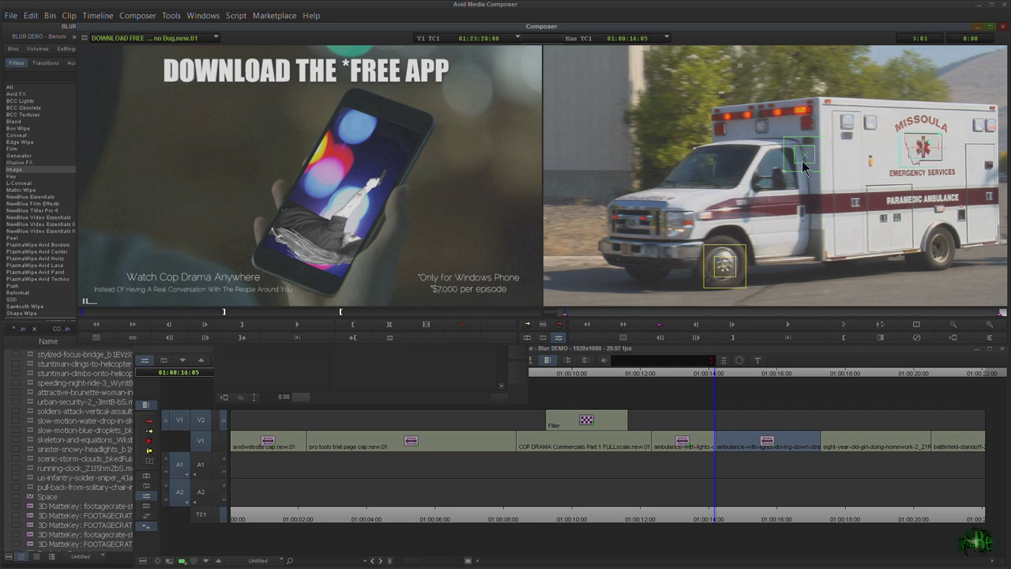
left_click_drag(805, 161, 947, 253)
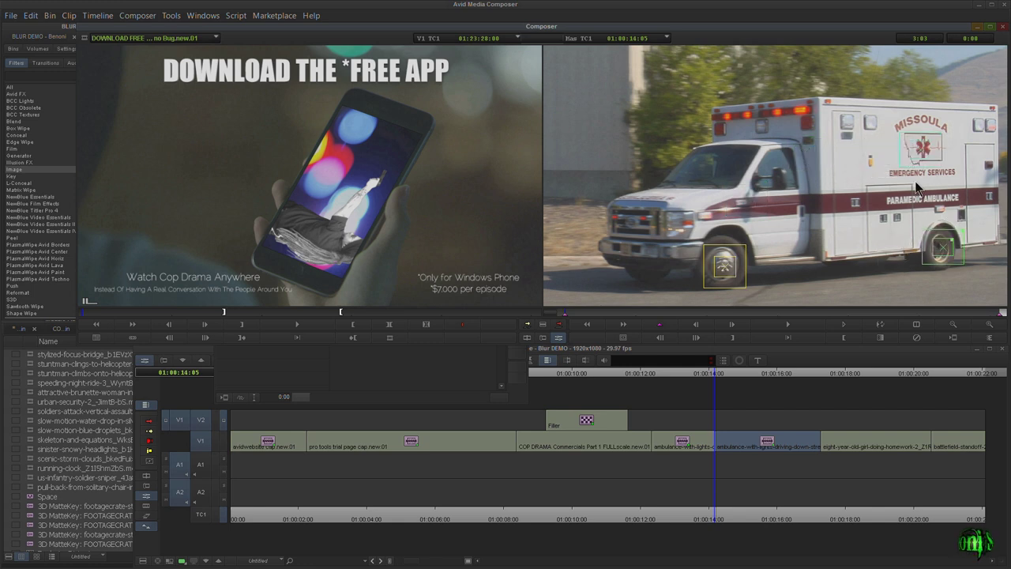
Center Point C on the lower-left arm of the logo's star and shrink its tracking and search boxes tightly around it
left_click(923, 147)
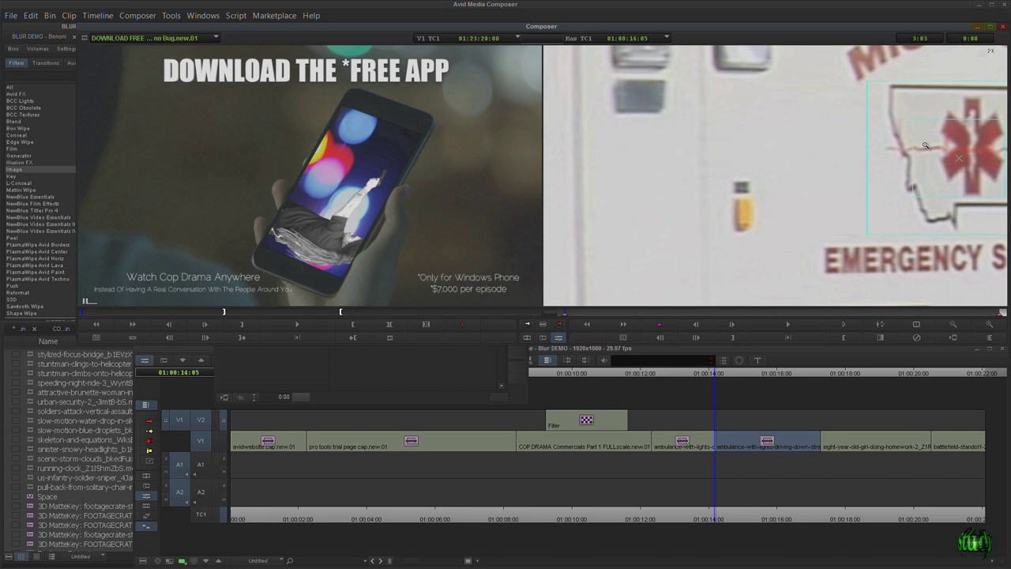
left_click(975, 156)
left_click_drag(861, 222, 737, 176)
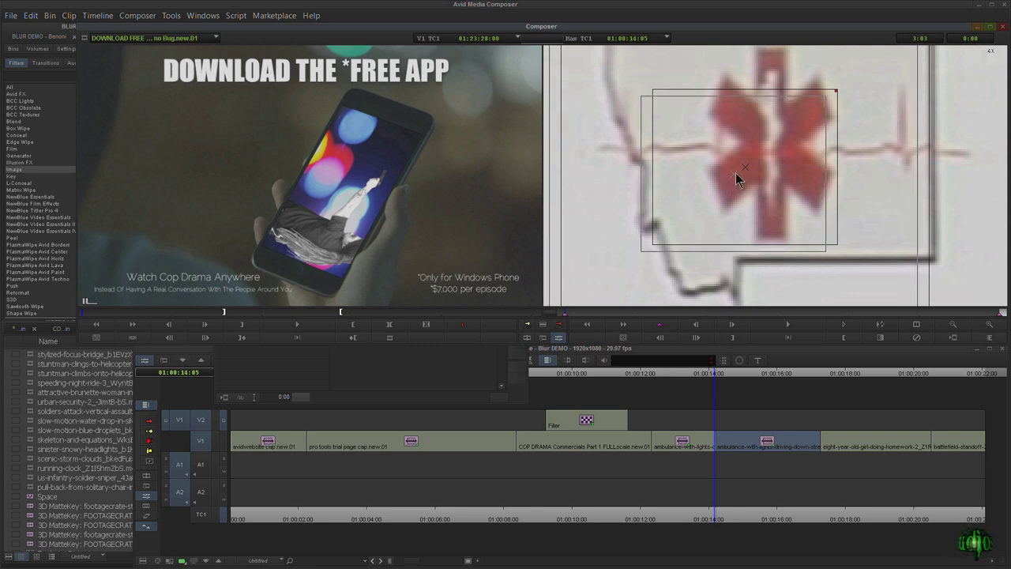
left_click_drag(823, 105, 739, 166)
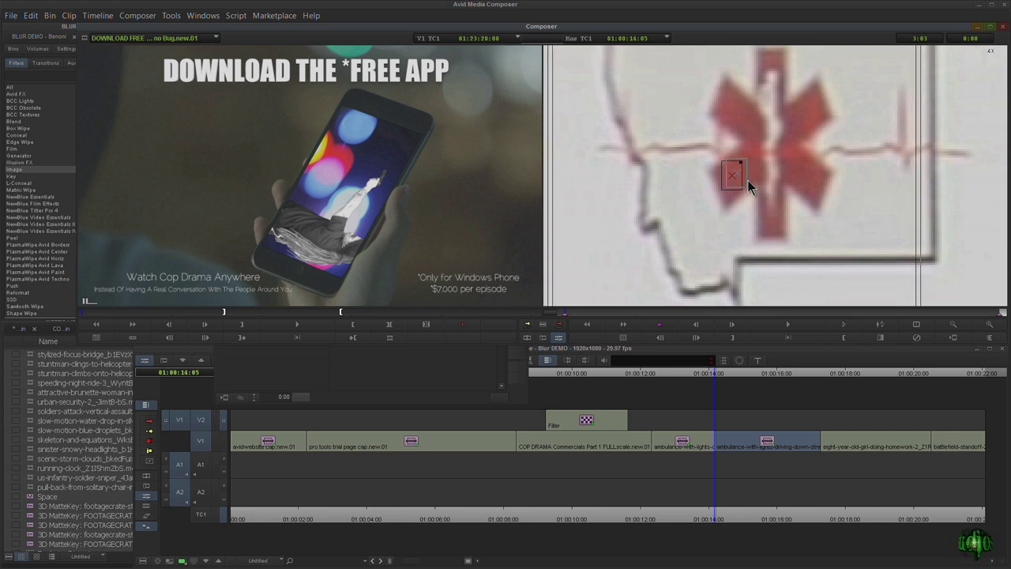
left_click(952, 323)
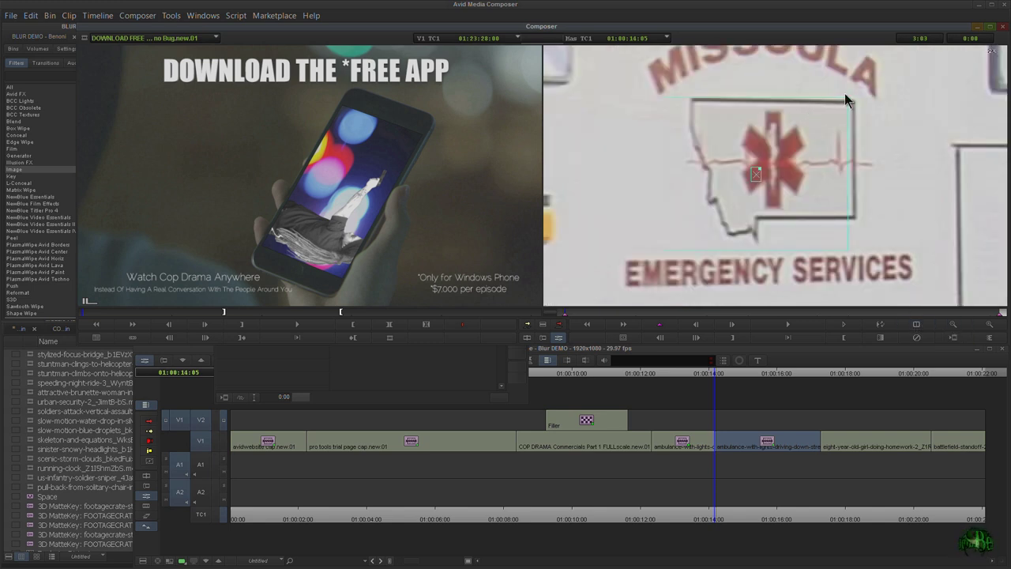
left_click_drag(846, 105, 769, 161)
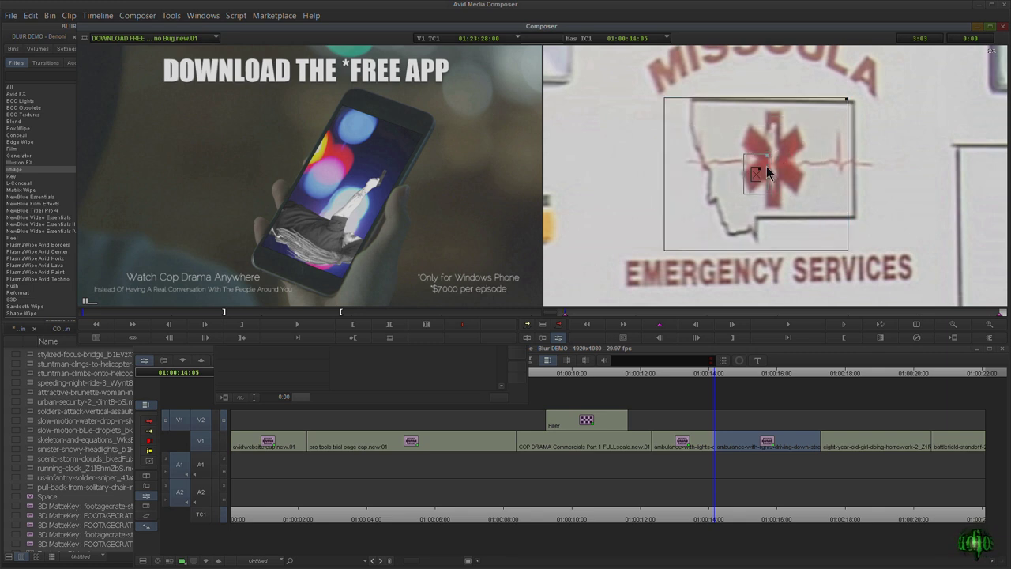
left_click_drag(766, 170, 765, 178)
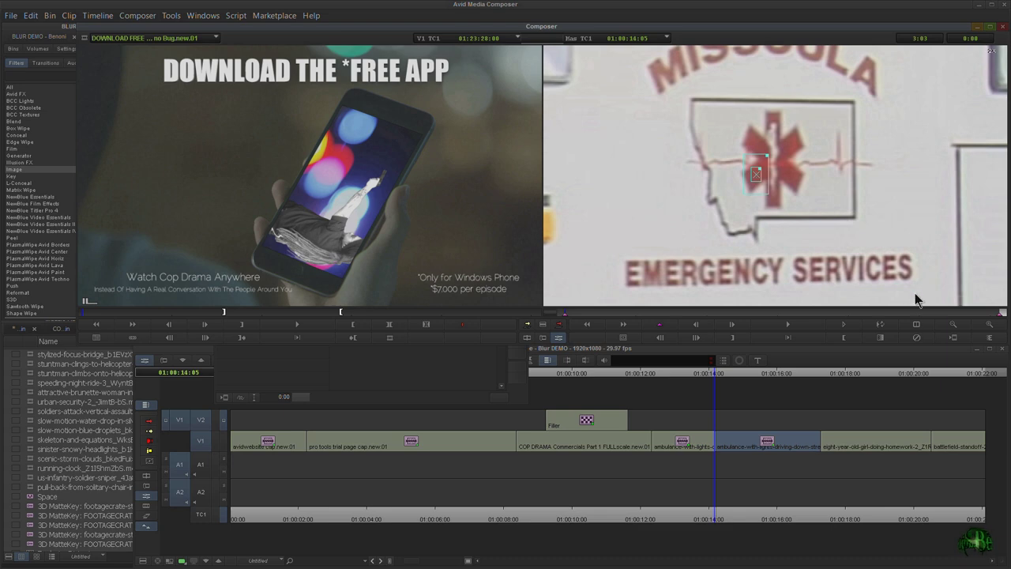
left_click(952, 324)
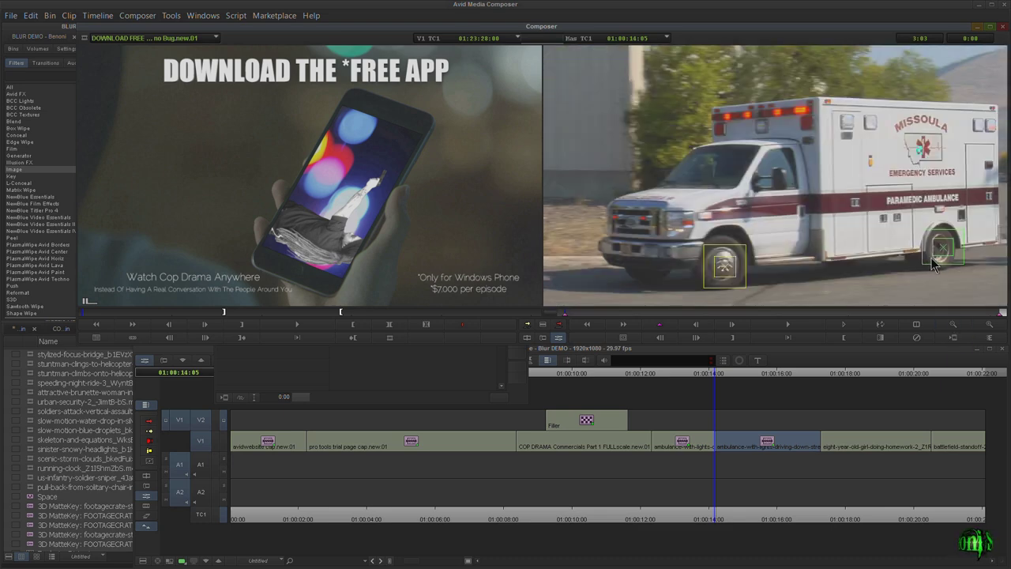
Center Point B on the rear wheel's hub, shrink its tracking box to the hub and fit its search box around the tire
left_click(946, 255, "ctrl+shift")
left_click(947, 256, "ctrl+shift")
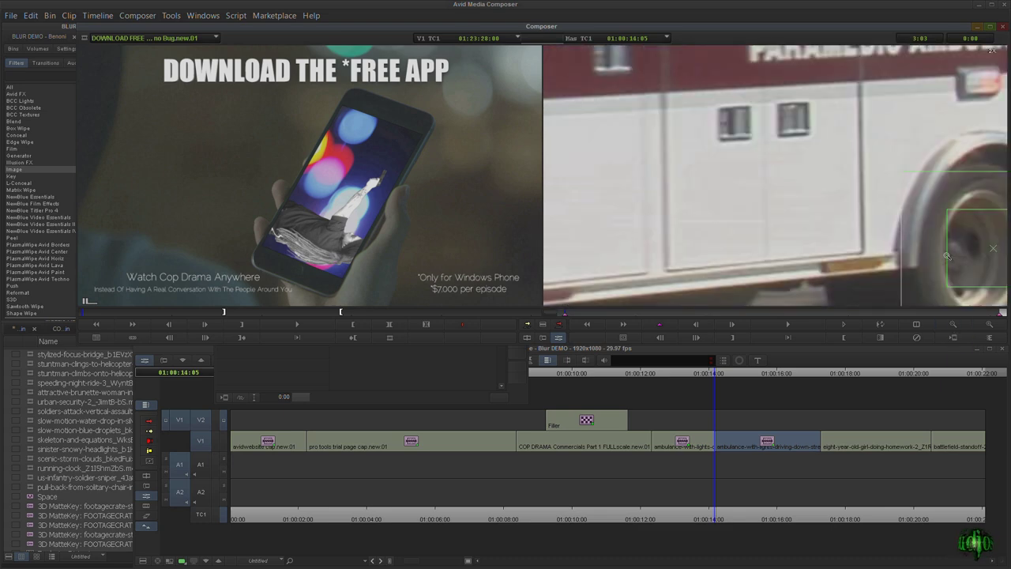
left_click_drag(927, 255, 702, 204)
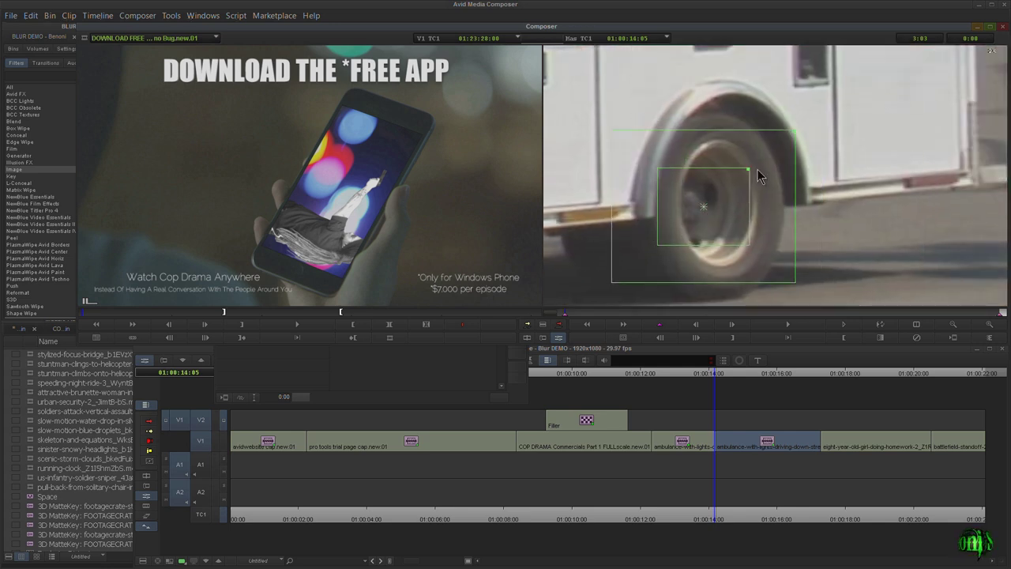
left_click_drag(747, 169, 725, 184)
mouse_move(793, 129)
left_mouse_down()
mouse_move(781, 139)
mouse_move(778, 120)
mouse_move(789, 117)
left_mouse_up()
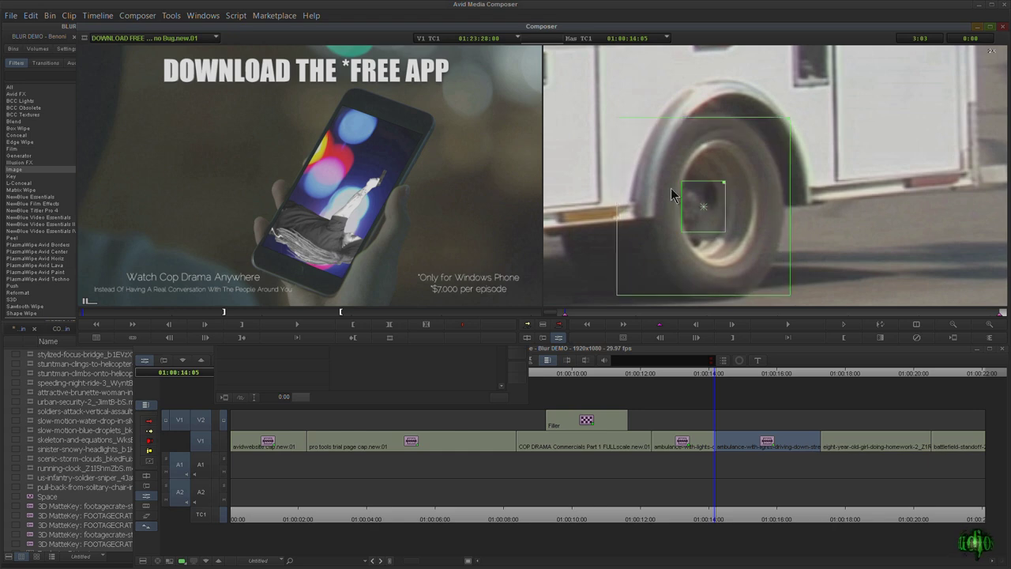
left_click(952, 324)
left_click(952, 324)
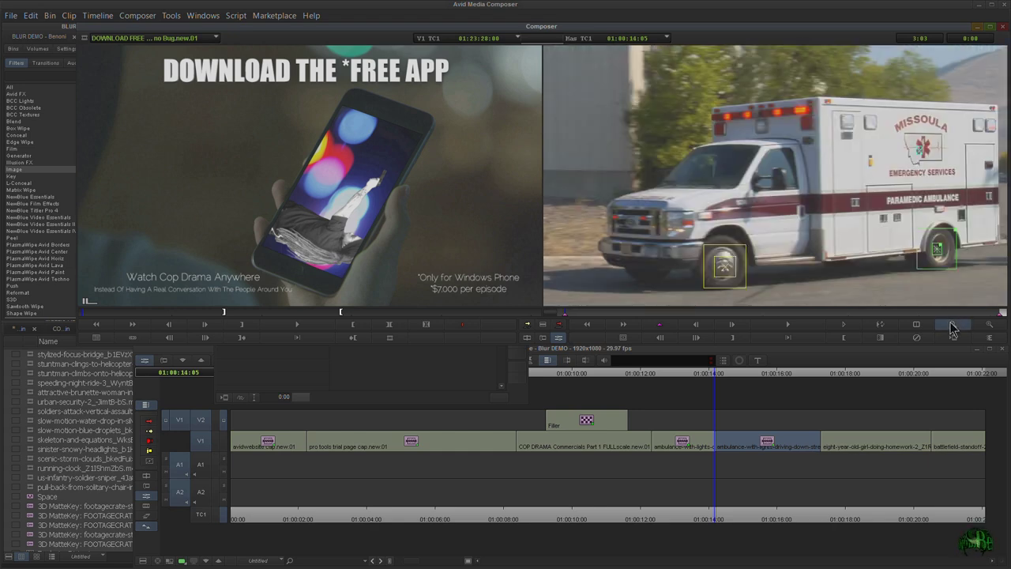
Enable T4 Point D, place it on the ambulance's side mirror and reduce its tracking and search boxes around the mirror
left_click(387, 353)
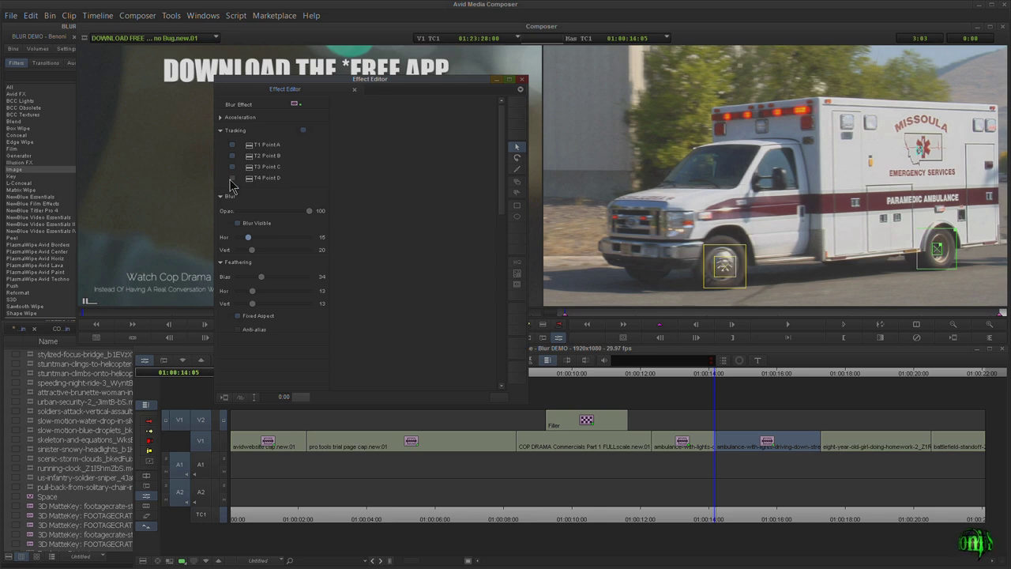
left_click(231, 179)
left_click_drag(804, 197, 791, 174)
key("ctrl+l")
key("ctrl+l")
left_click_drag(838, 139, 811, 138)
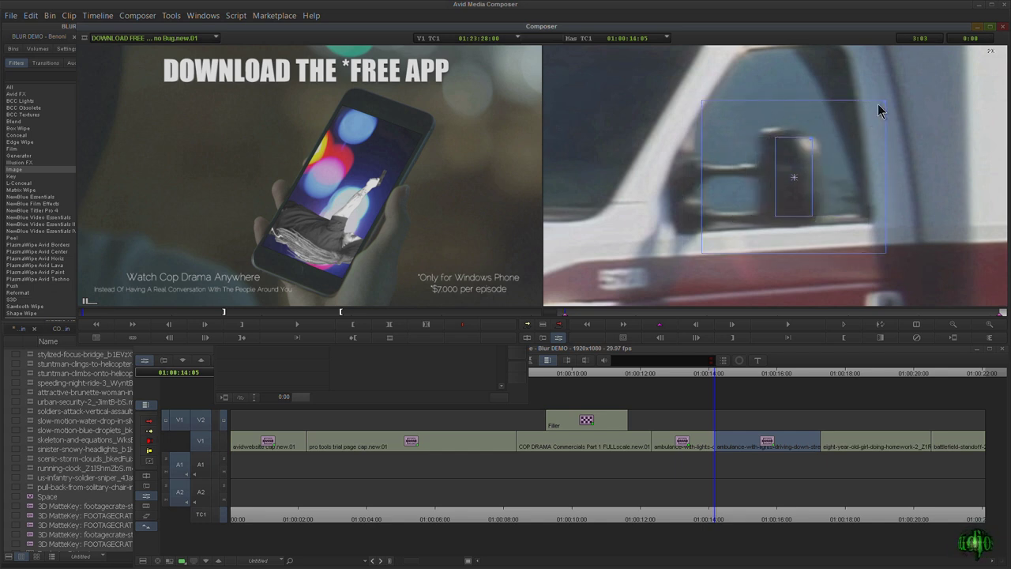
left_click_drag(882, 103, 852, 123)
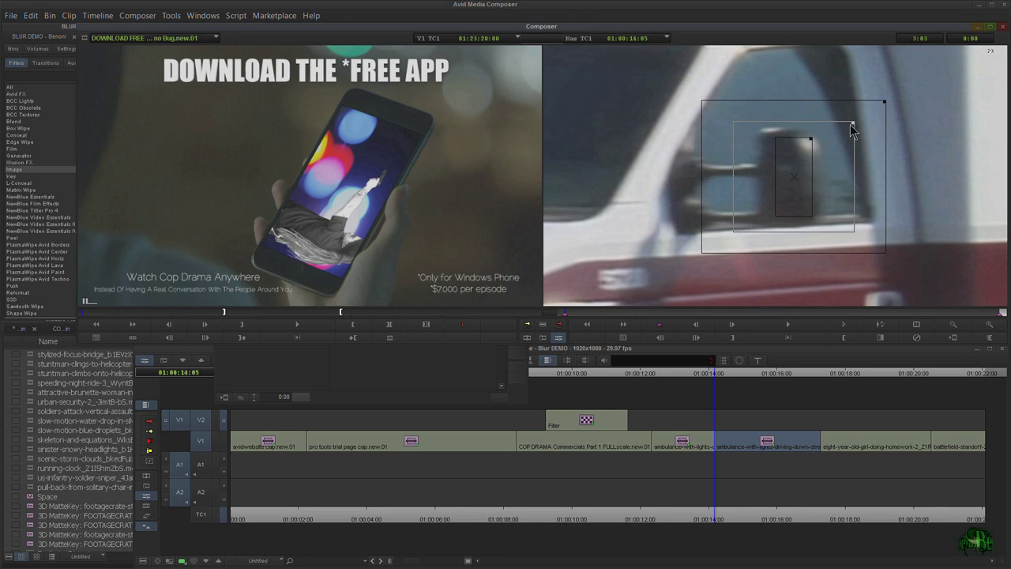
left_click(950, 325)
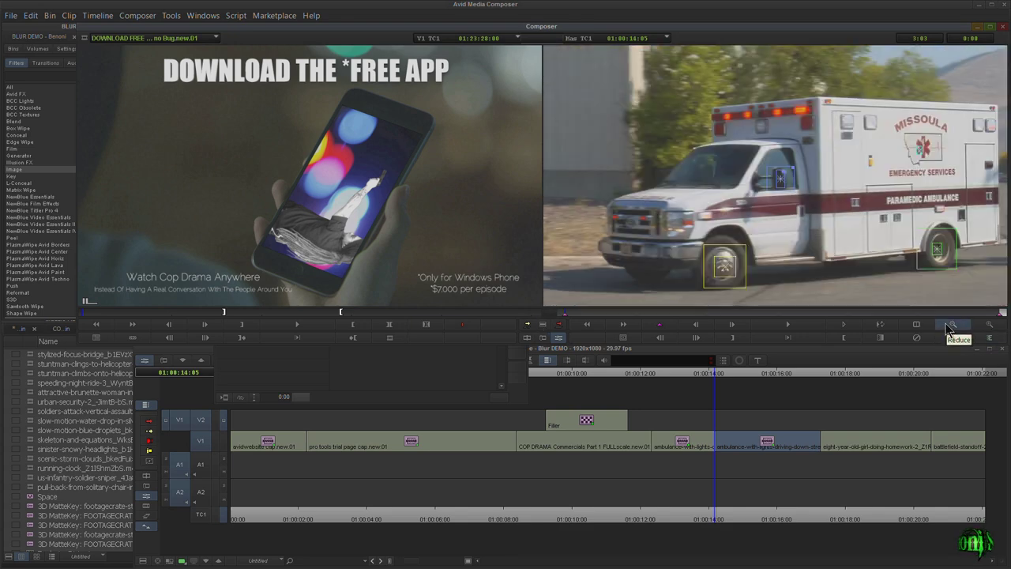
Open the Tracking Window and track all four points through the second ambulance clip with the Correlation Tracker
left_click(371, 379)
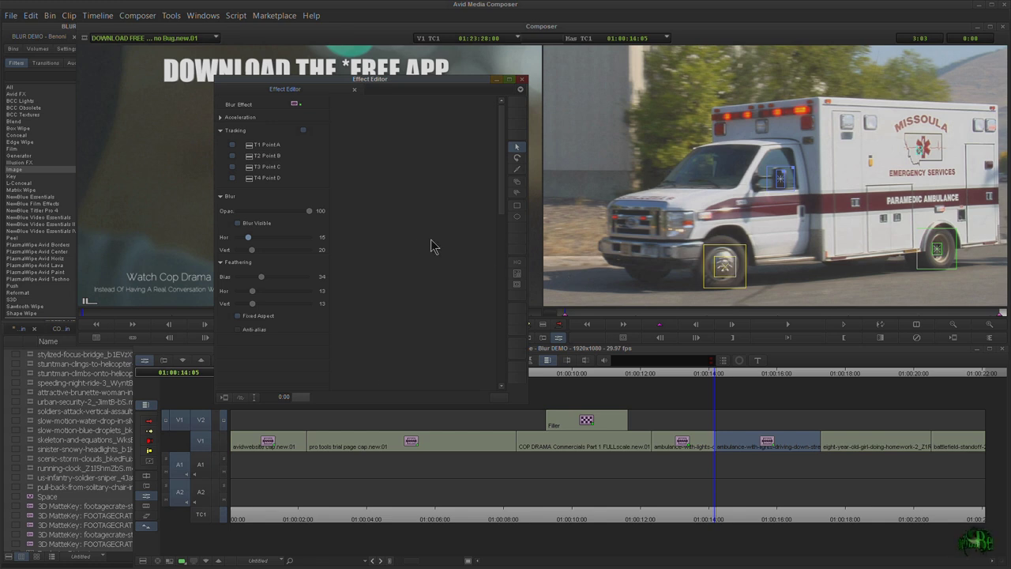
left_click(517, 273)
left_click_drag(464, 133, 430, 116)
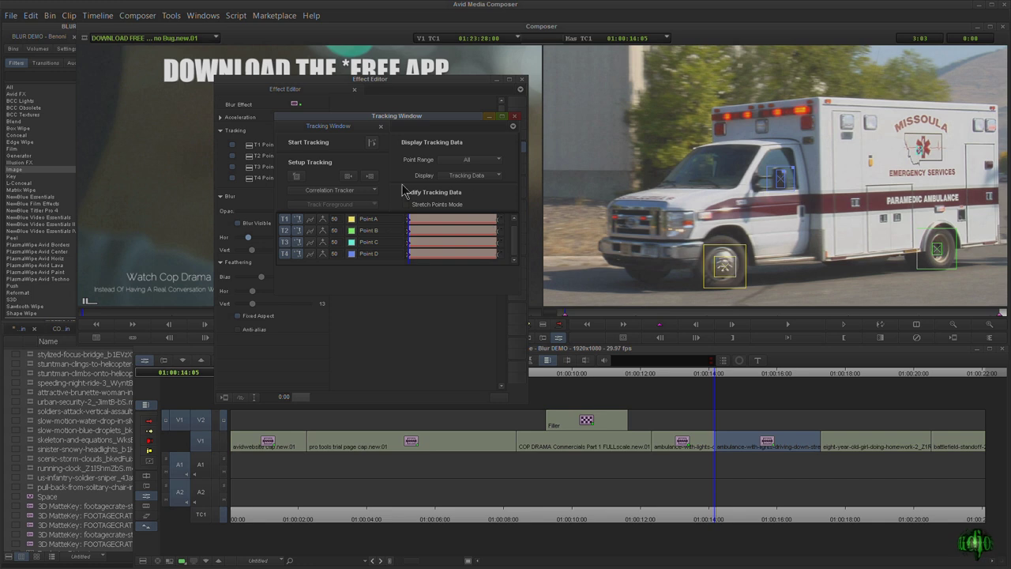
left_click(373, 146)
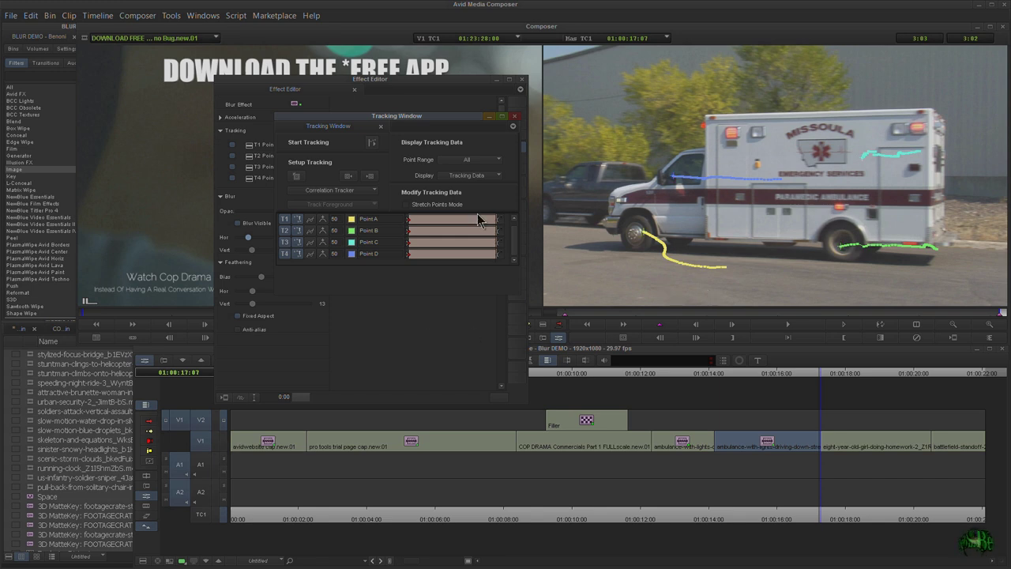
Display Effect Results in place of the tracking data and scrub through the clip to check the logo's blur
left_click(485, 176)
left_click(447, 233)
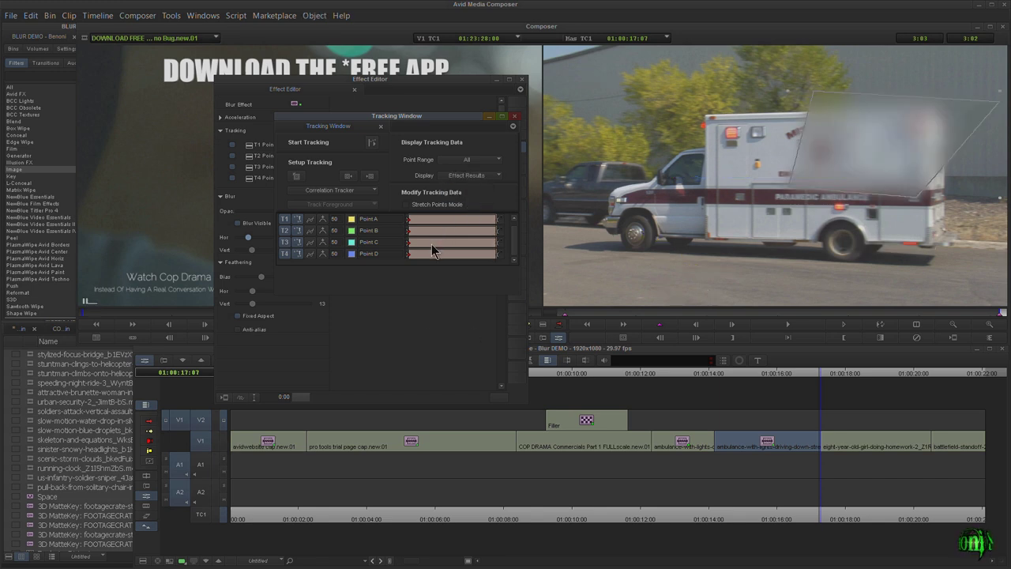
mouse_move(469, 227)
left_mouse_down()
mouse_move(430, 228)
mouse_move(498, 219)
mouse_move(465, 225)
left_mouse_up()
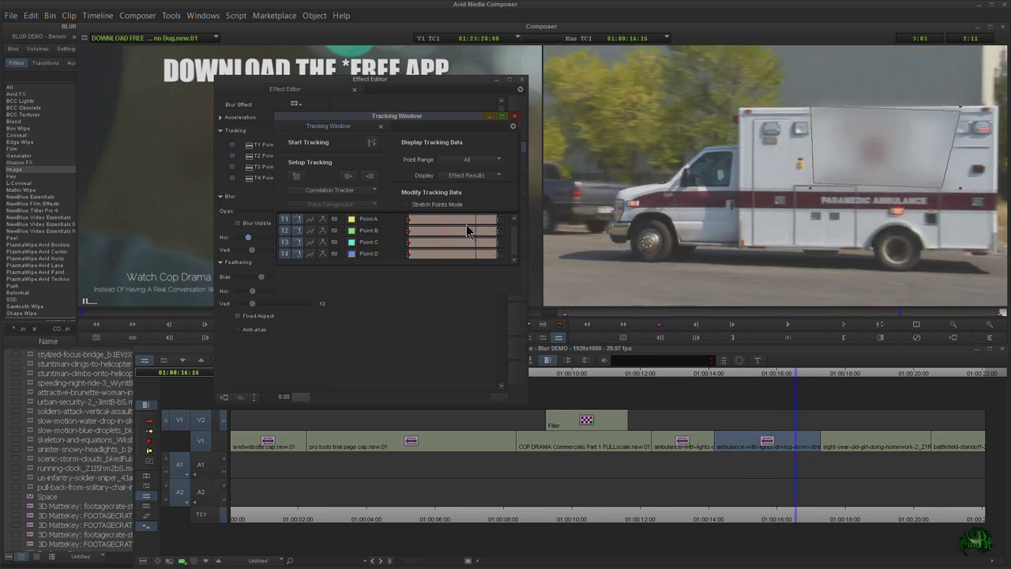
Close the Tracking Window and disable the Point D, Point C and Point B trackers, keeping only T1 Point A enabled
left_click(514, 116)
left_click(234, 179)
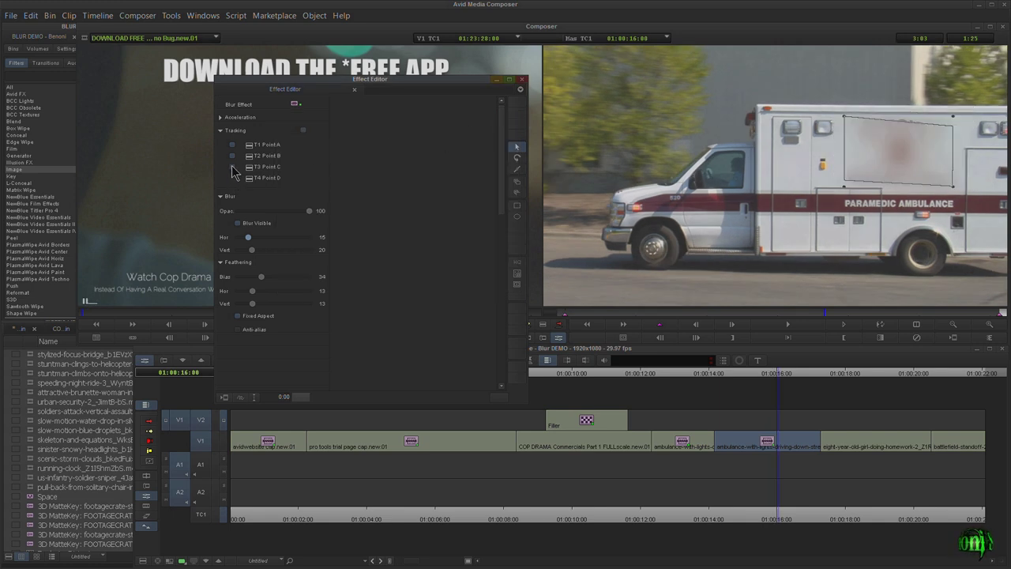
left_click(233, 167)
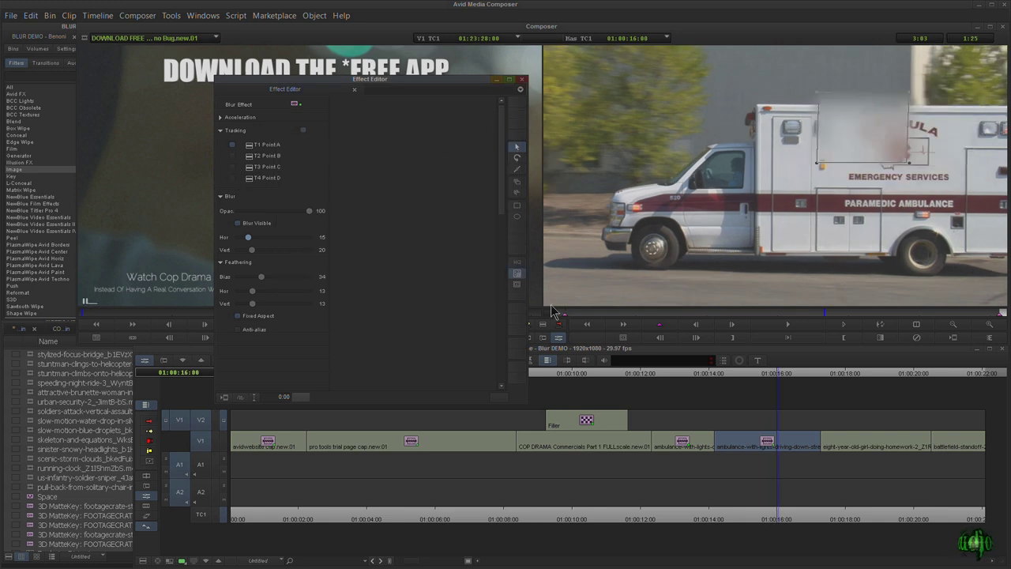
left_click_drag(430, 87, 396, 129)
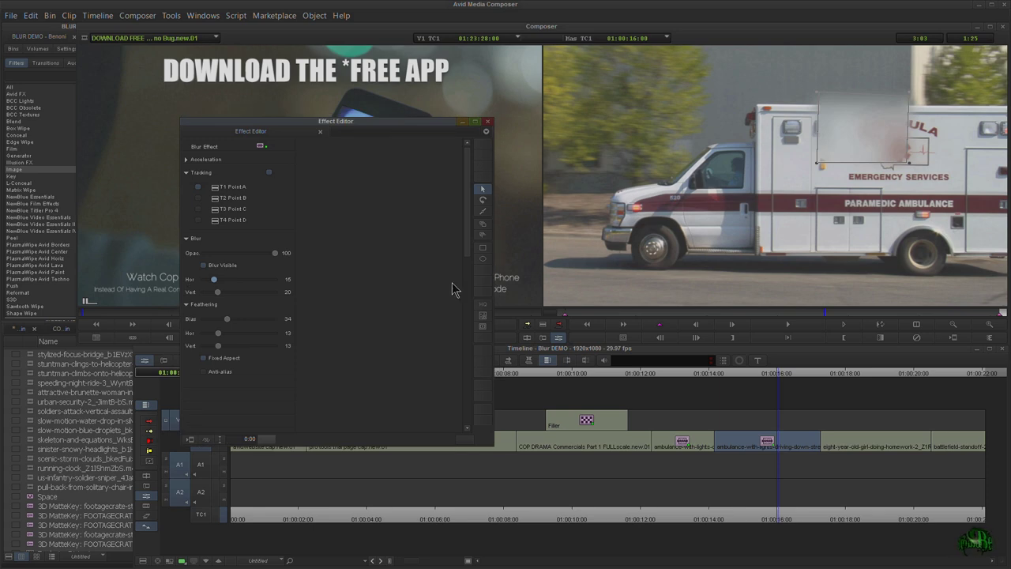
Enable T2 Point B and T3 Point C in turn alongside Point A and scrub through the clip to compare the logo's blur
left_click_drag(781, 374, 735, 370)
left_click(562, 338)
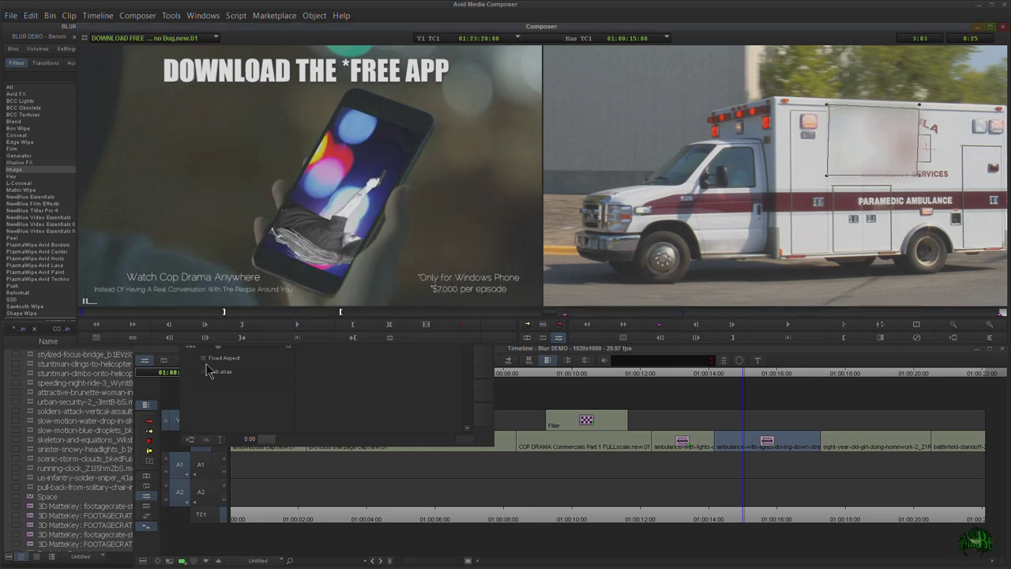
left_click(198, 199)
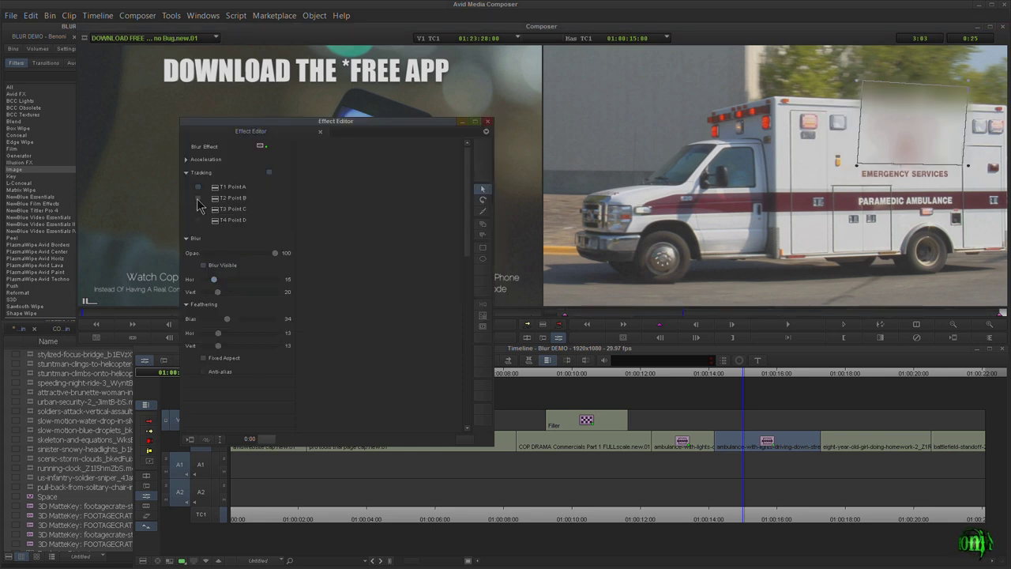
left_click(197, 208)
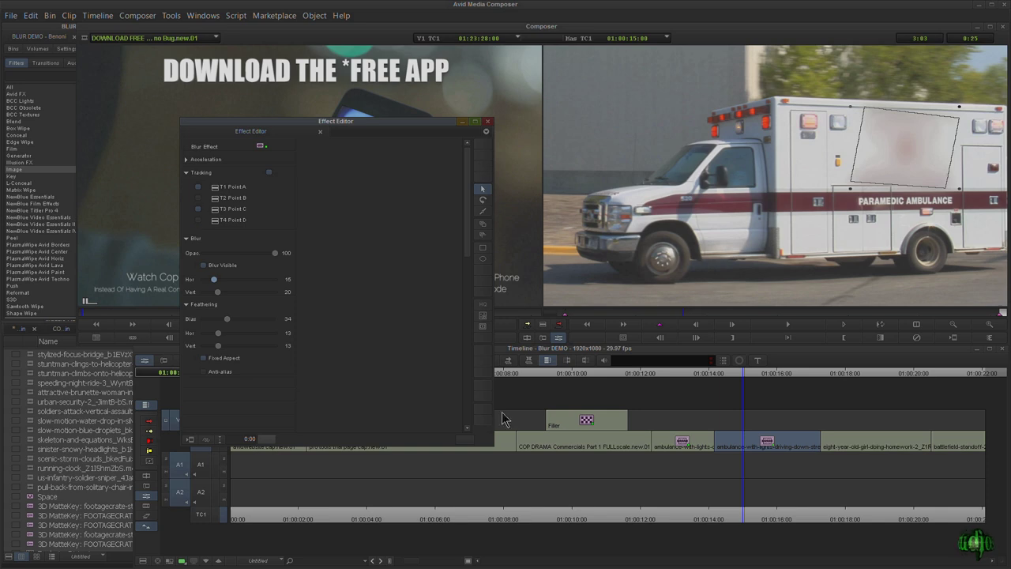
mouse_move(737, 371)
left_mouse_down()
mouse_move(718, 372)
mouse_move(756, 366)
left_mouse_up()
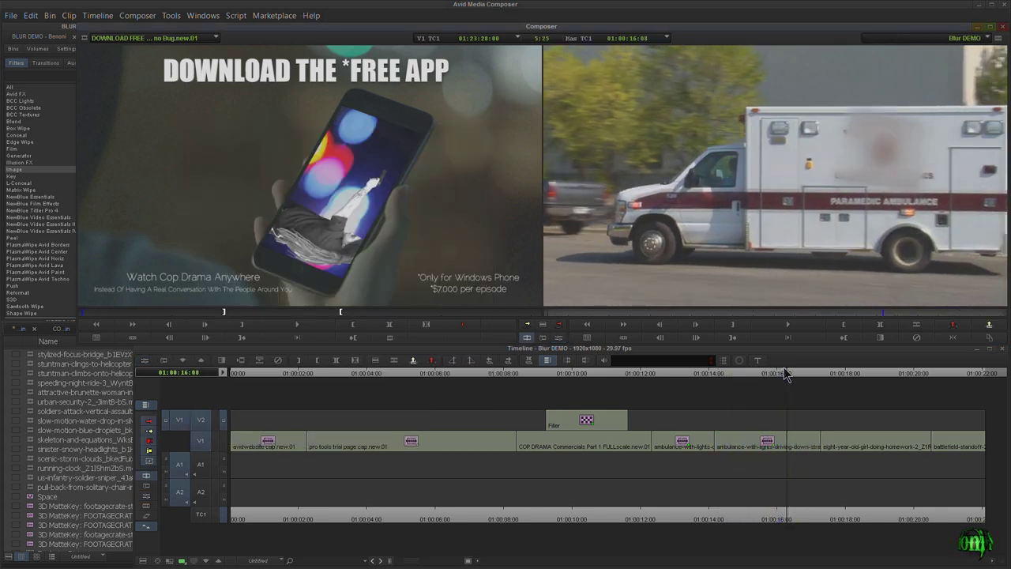
left_click(760, 376)
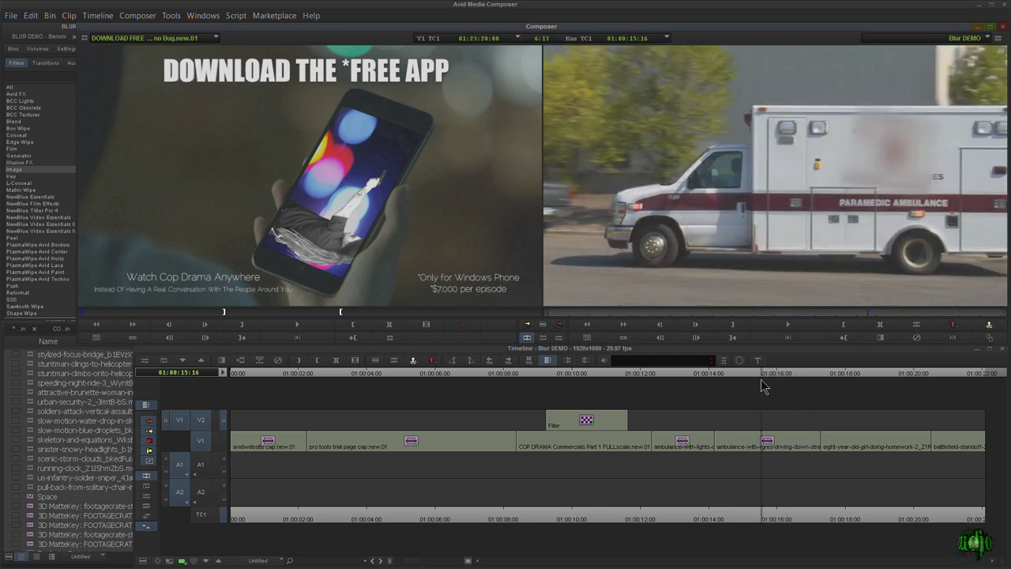
Open the Tracking Window for the second ambulance clip's Blur Effect and delete all of its existing trackers
left_click(733, 439)
left_click(559, 337)
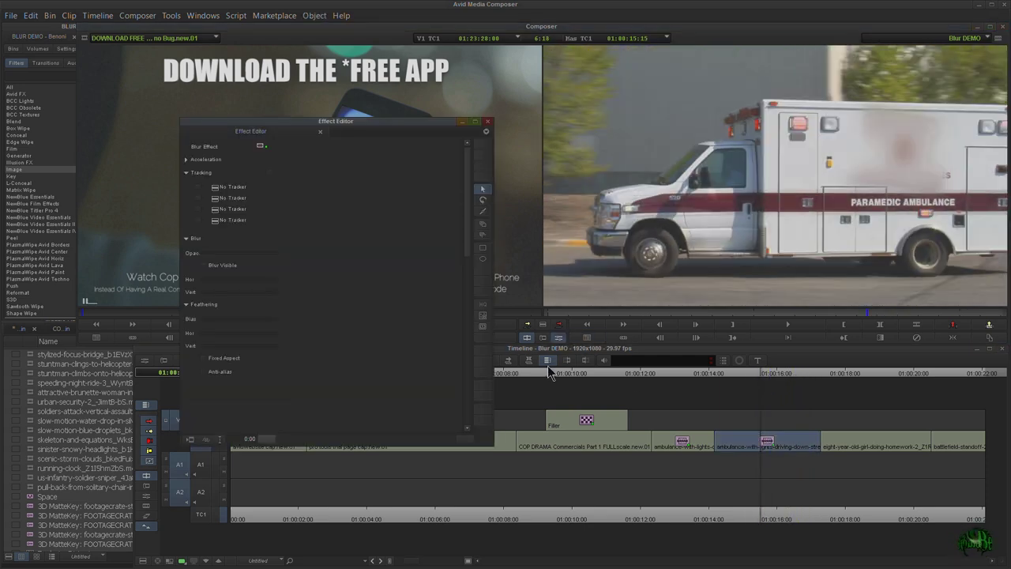
left_click(502, 221)
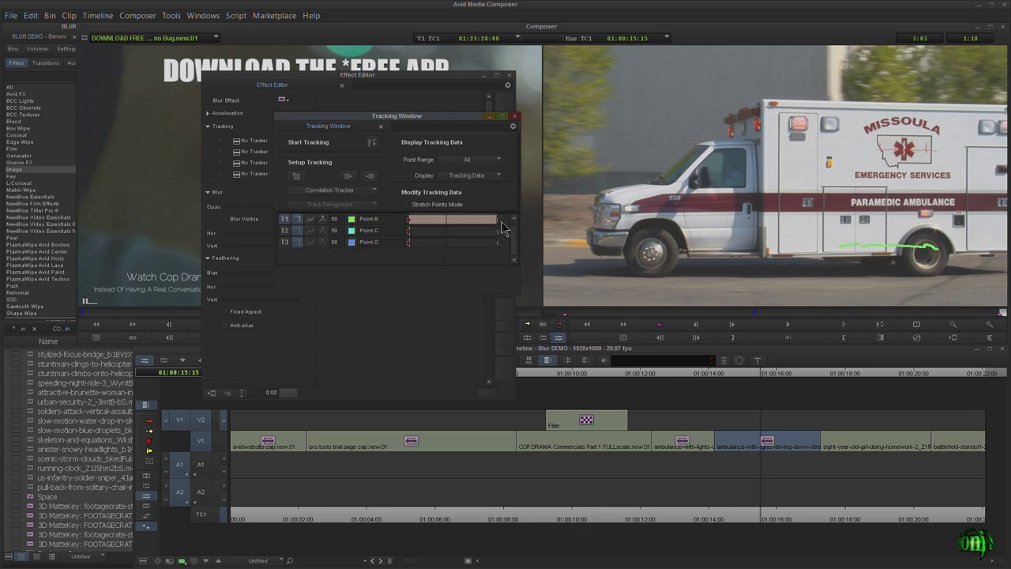
left_click(503, 228)
key("Delete")
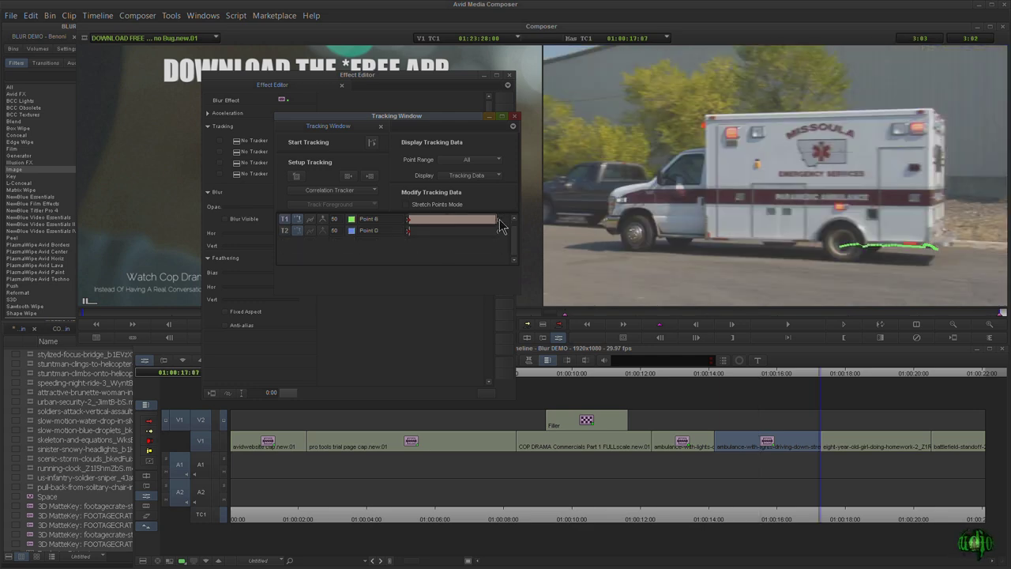
key("Delete")
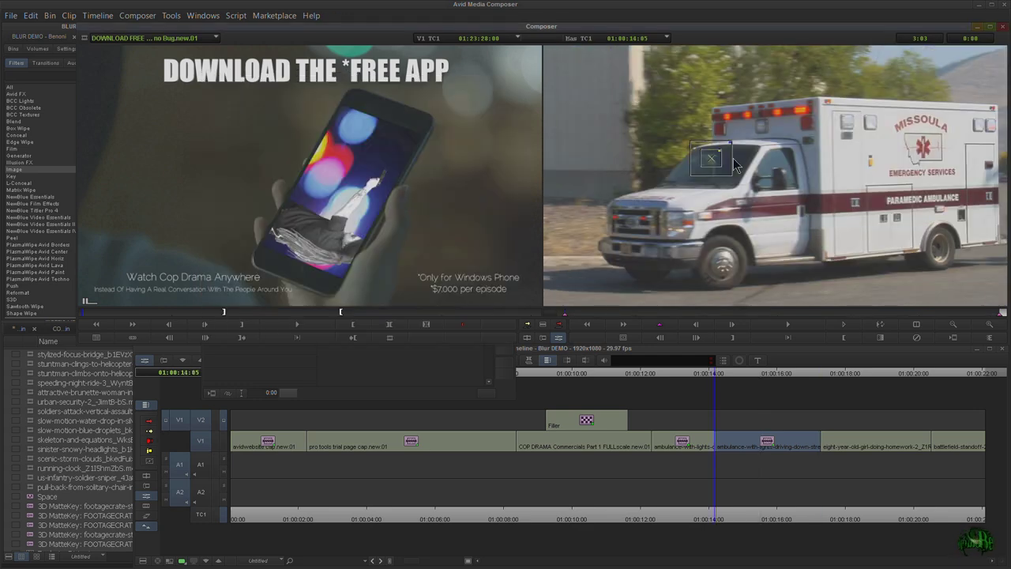
Place a new Point A tracker on the red star in the ambulance's logo at the clip's first frame and reduce its boxes
left_click_drag(836, 149, 922, 152)
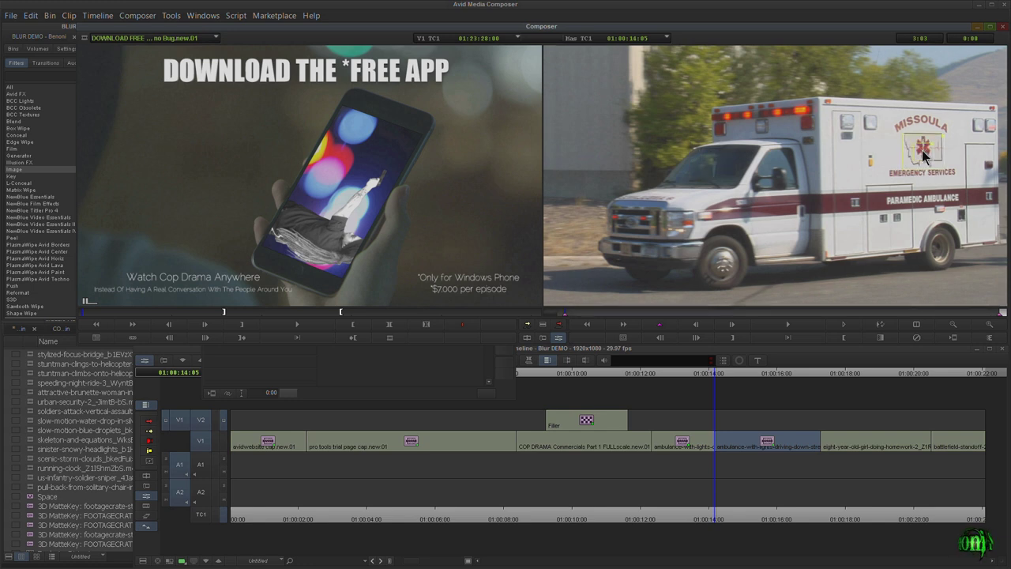
left_click(923, 151, "ctrl+shift")
left_click(968, 153, "ctrl+shift")
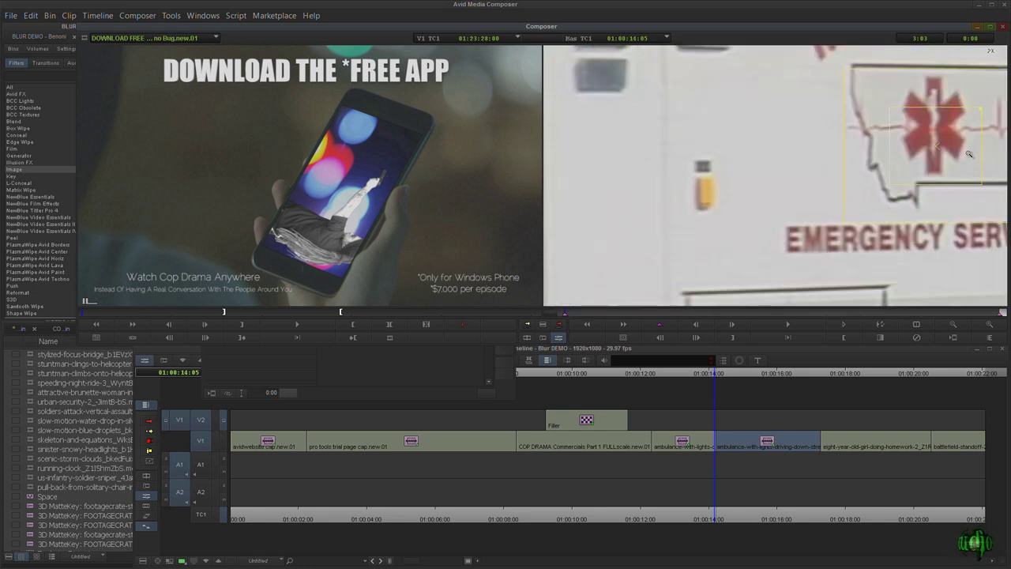
left_click_drag(938, 152, 918, 144)
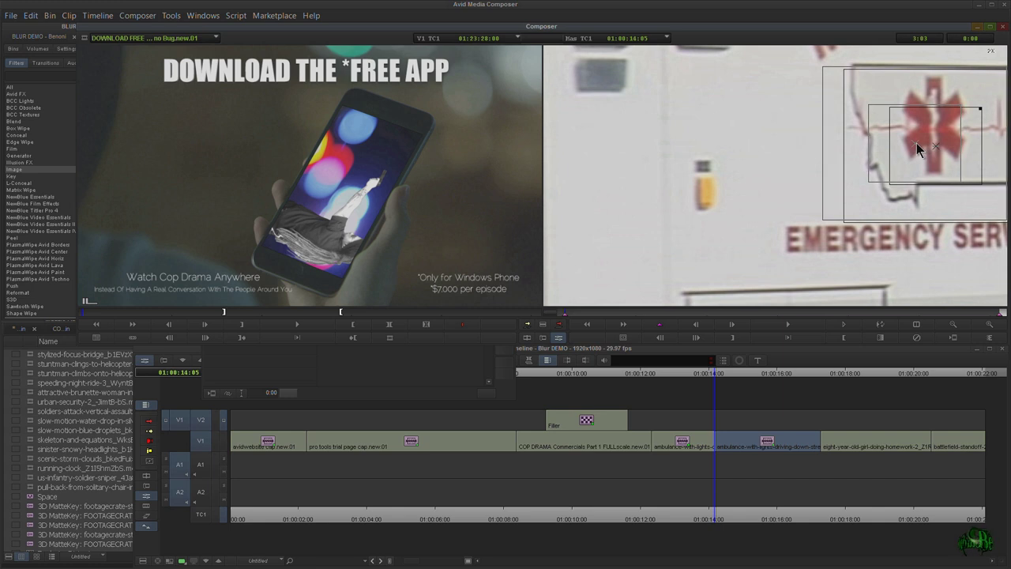
left_click_drag(960, 104, 945, 116)
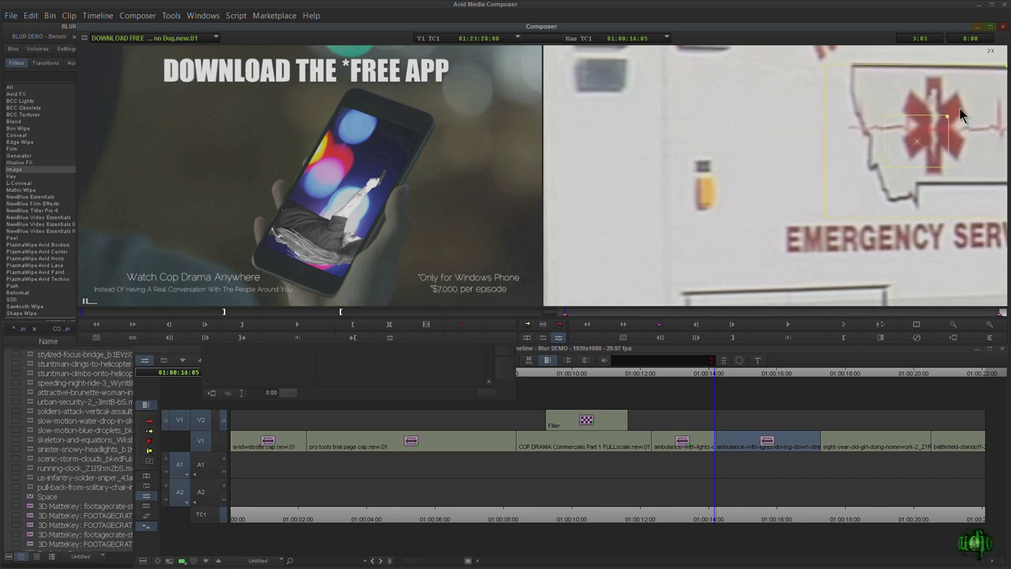
left_click_drag(916, 139, 915, 140)
left_click(952, 324)
left_click_drag(890, 122, 874, 130)
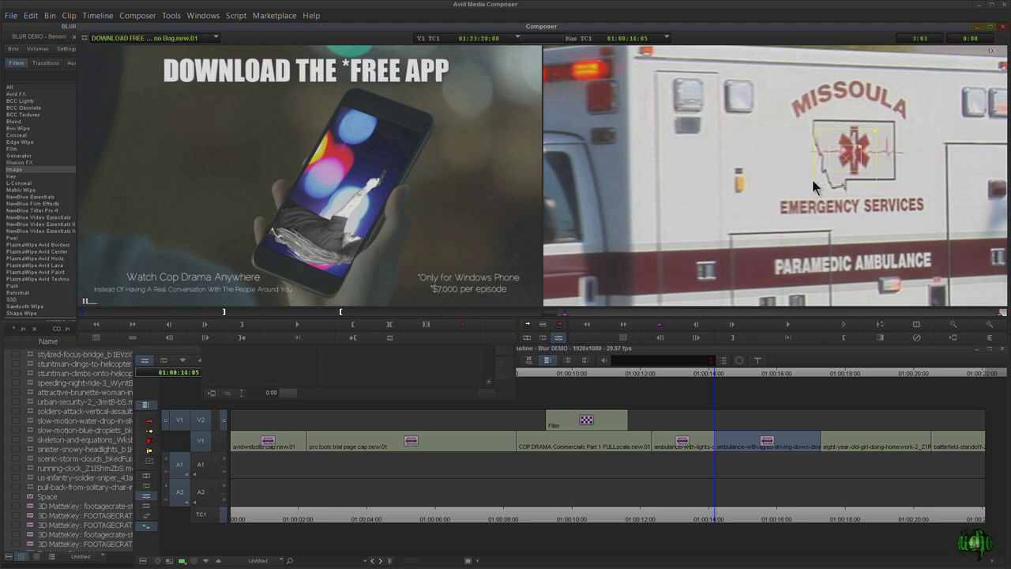
left_click(952, 324)
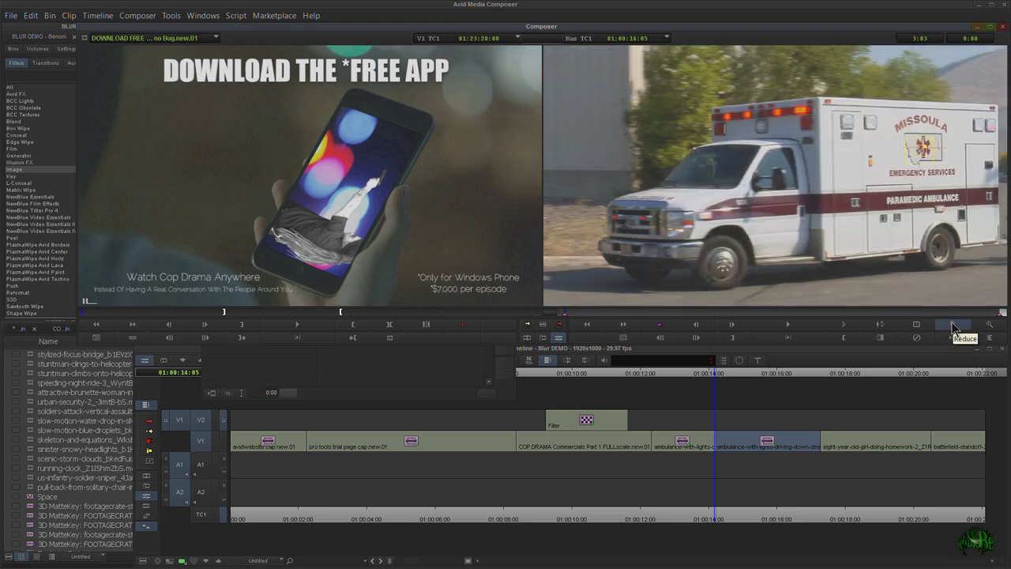
Add a Point B tracker, place it on the door handle at the ambulance's rear end and shrink its boxes around the handle
left_click(351, 375)
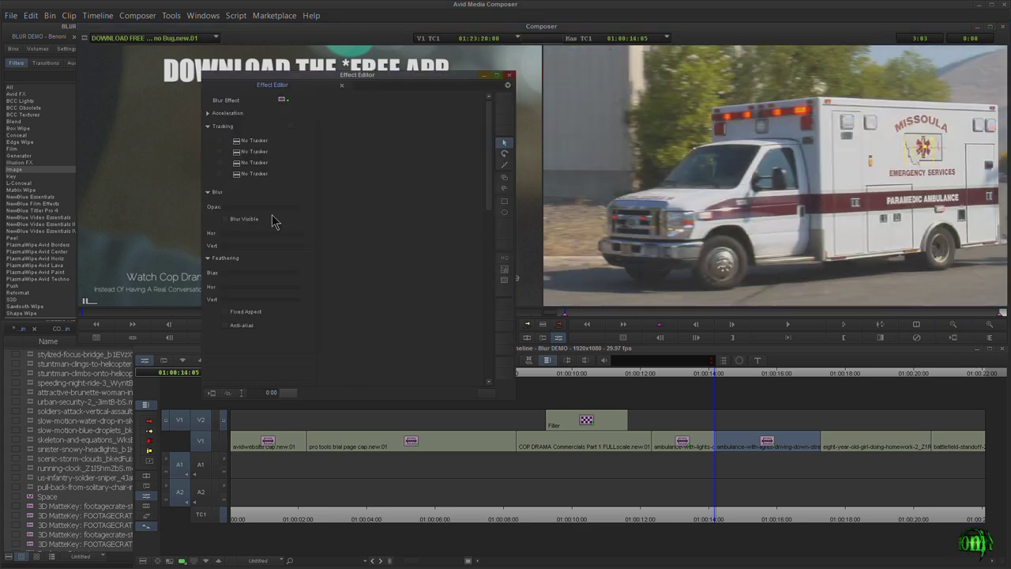
left_click(505, 270)
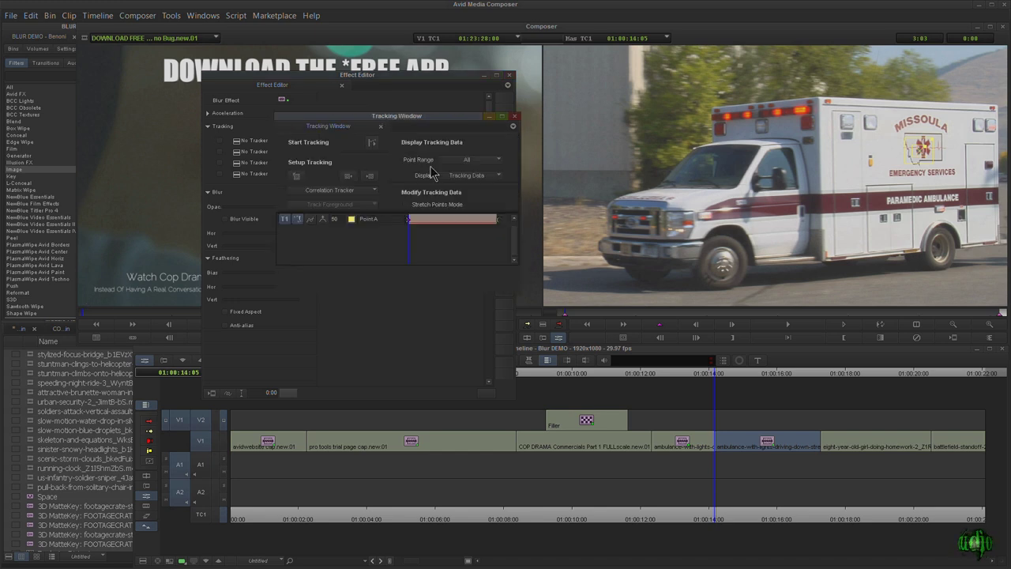
left_click_drag(421, 119, 412, 113)
left_click(295, 170)
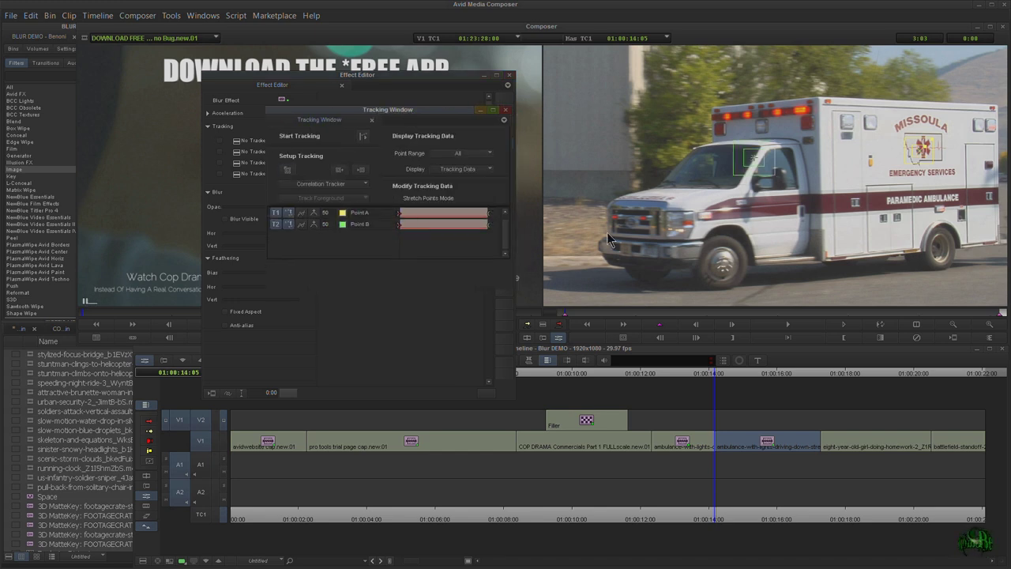
left_click(754, 162)
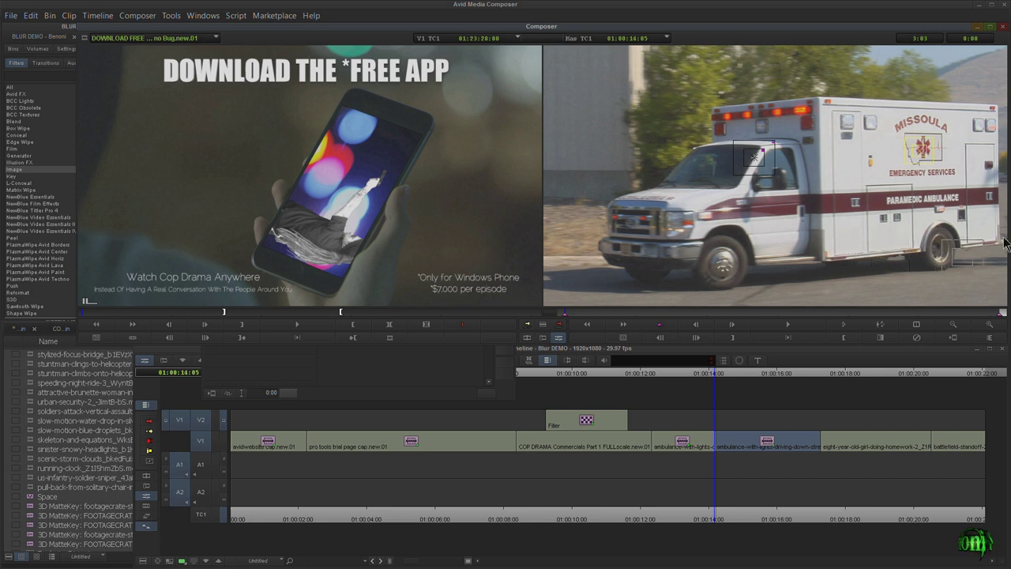
left_click_drag(979, 192, 988, 196)
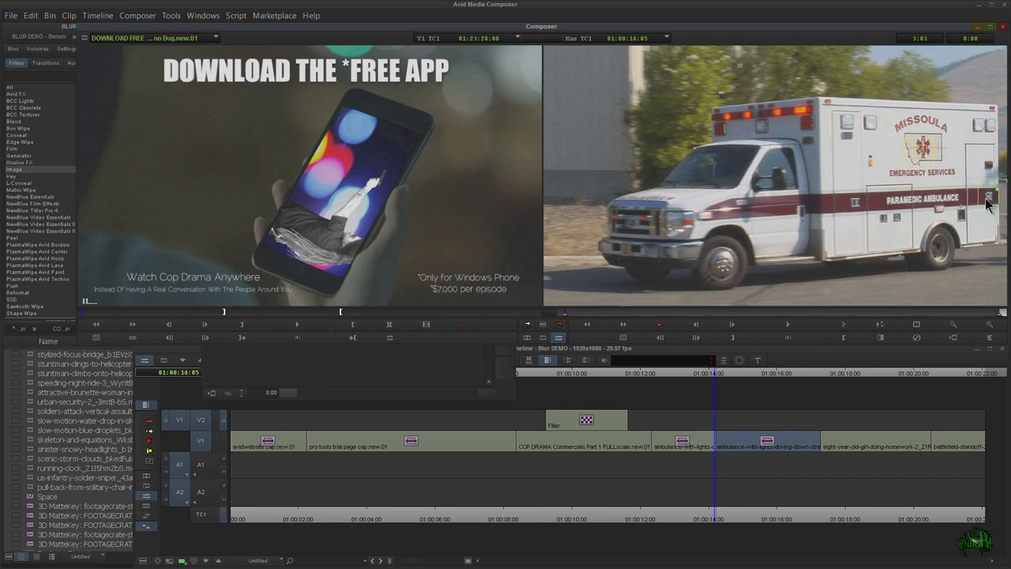
left_click(988, 199, "ctrl")
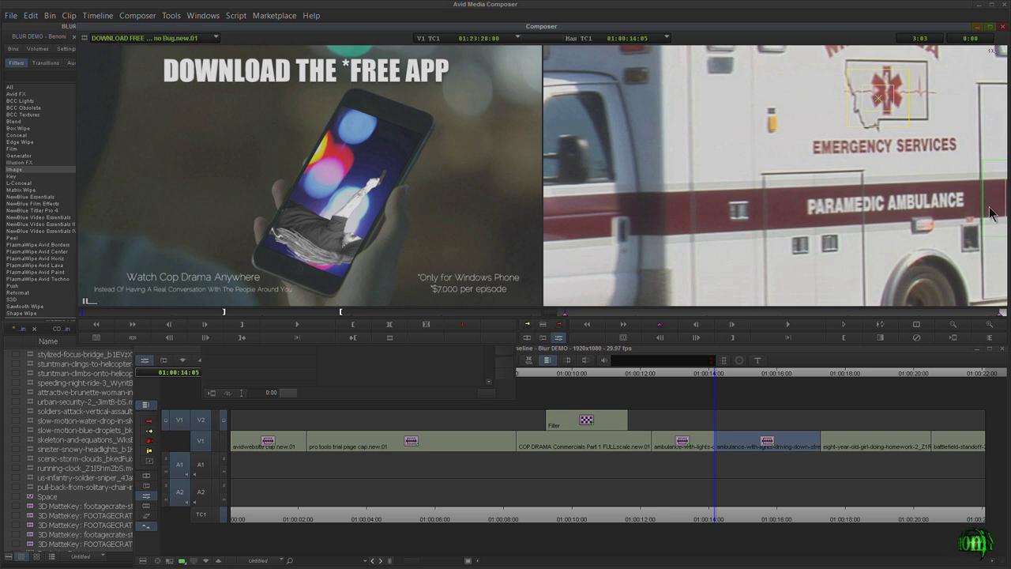
left_click_drag(988, 206, 925, 217)
left_click_drag(987, 190, 981, 195)
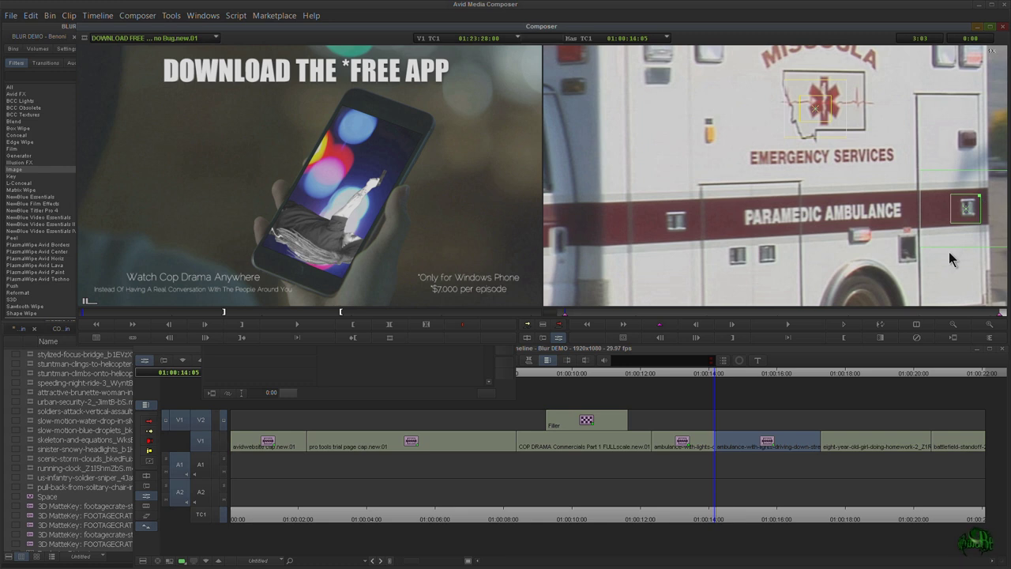
left_click_drag(934, 292, 872, 242)
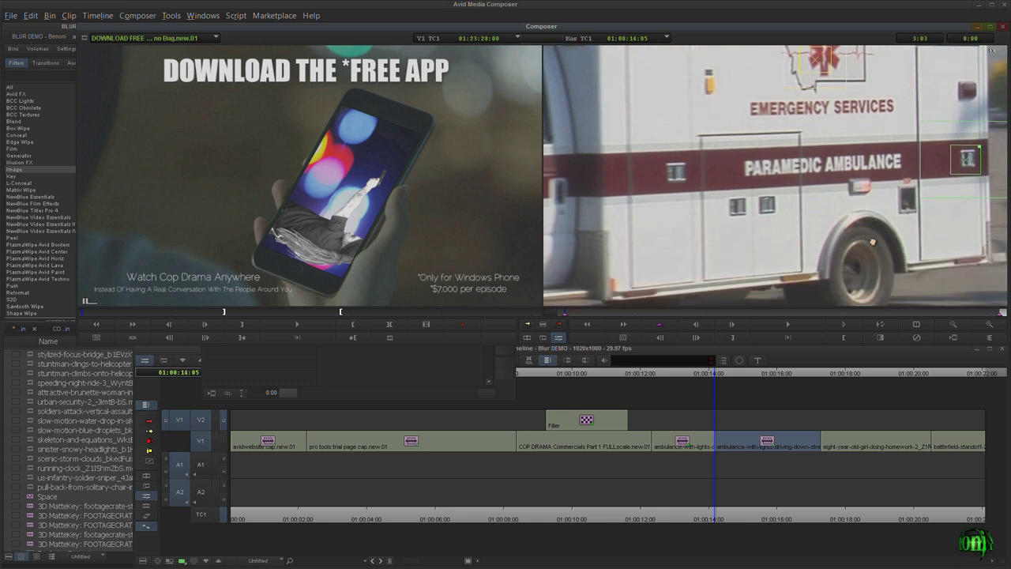
mouse_move(971, 164)
left_mouse_down()
mouse_move(1003, 131)
mouse_move(981, 134)
mouse_move(959, 160)
mouse_move(968, 158)
left_mouse_up()
Add a Point C tracker, place it on the ambulance's rear wheel and fit its tracking and search boxes around the wheel
left_click(369, 373)
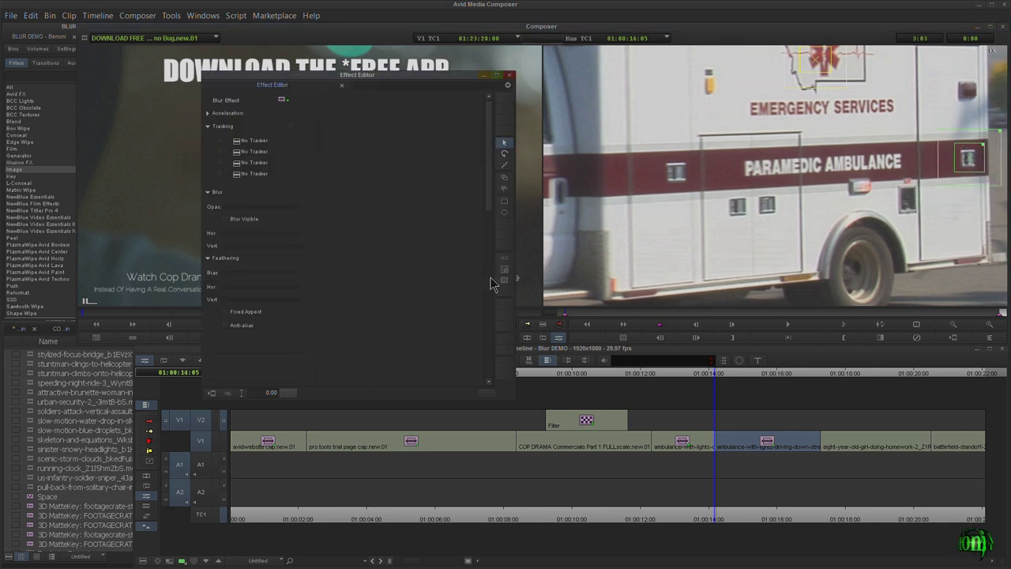
left_click(501, 278)
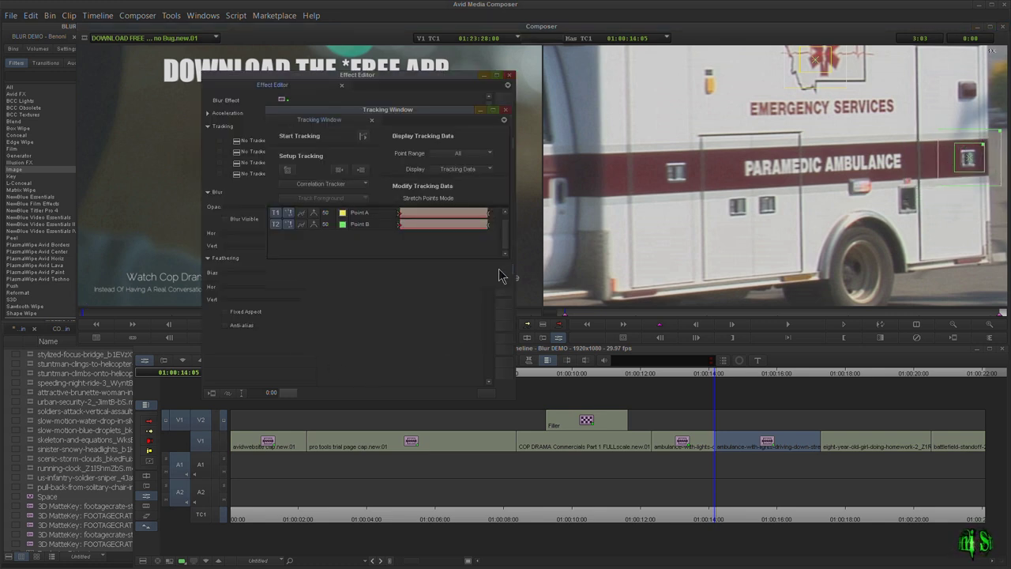
left_click(288, 170)
left_click_drag(549, 74, 893, 243)
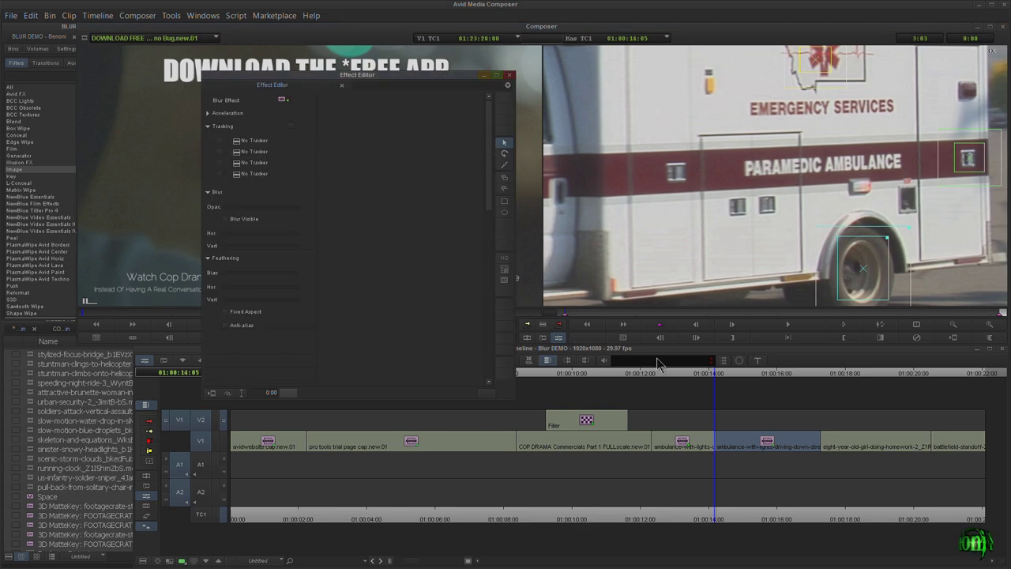
left_click(955, 325)
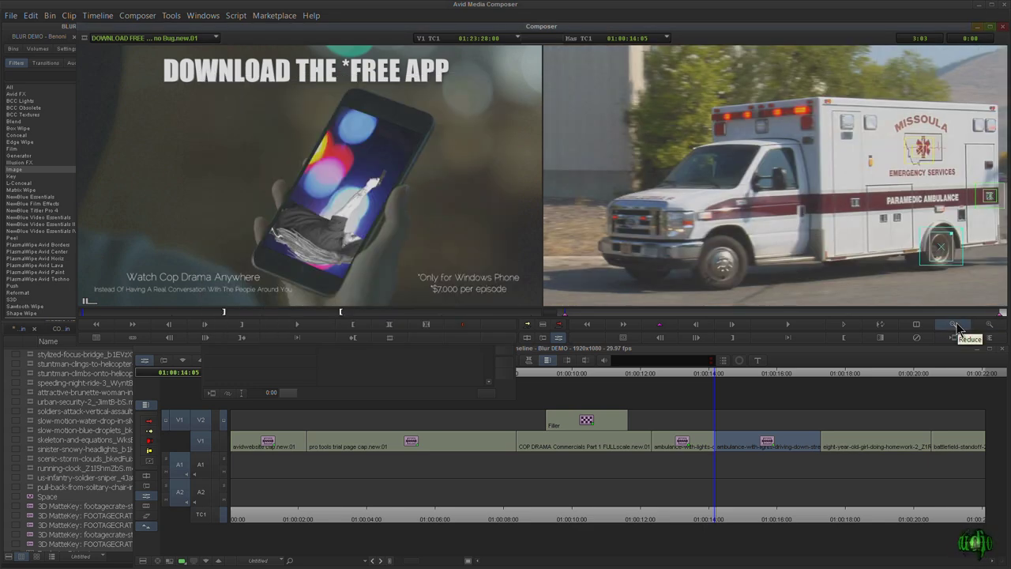
left_click_drag(961, 230, 960, 230)
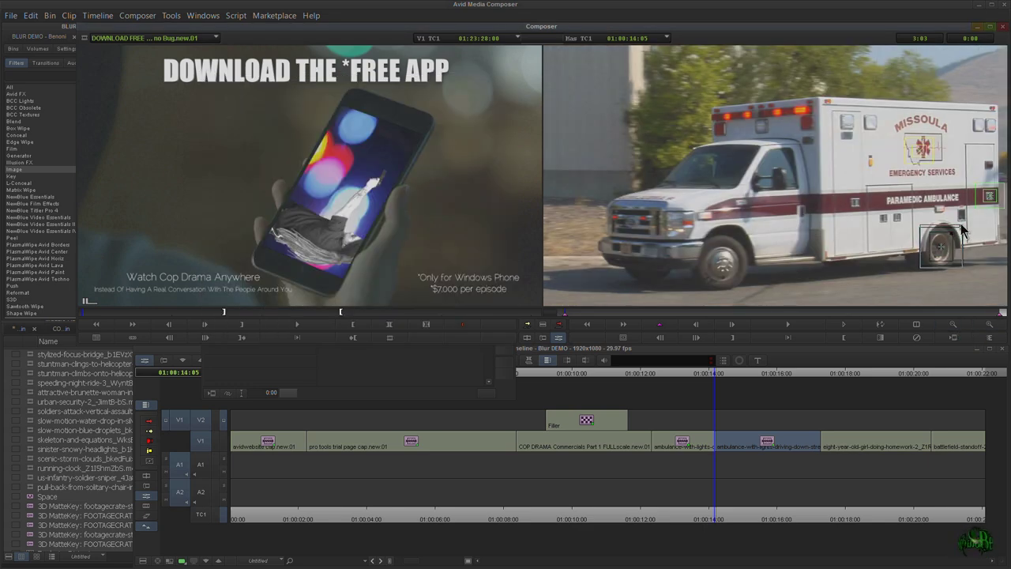
Track Points A, B and C through the second ambulance clip with the Correlation Tracker
left_click(434, 376)
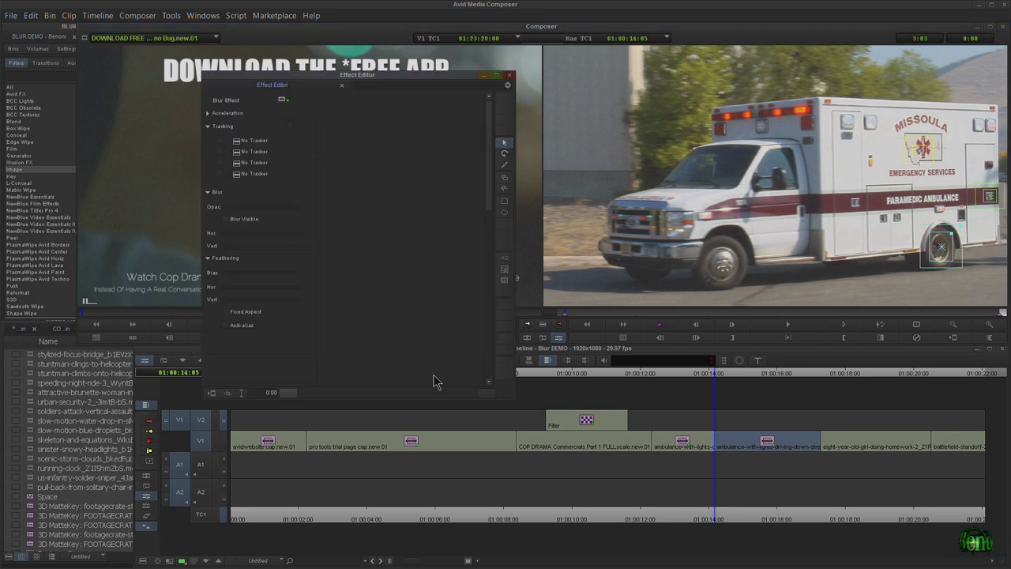
left_click(504, 270)
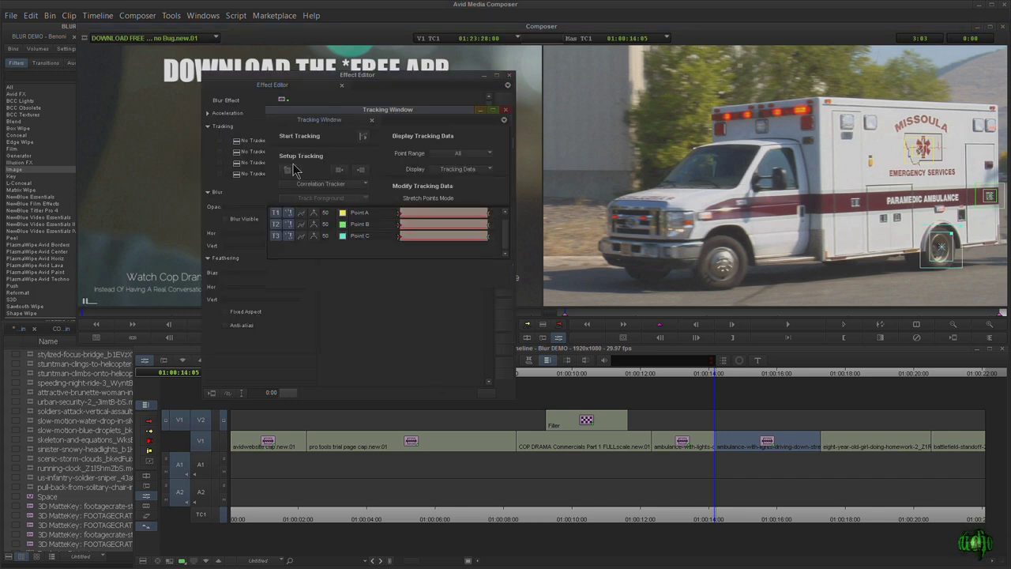
left_click(362, 138)
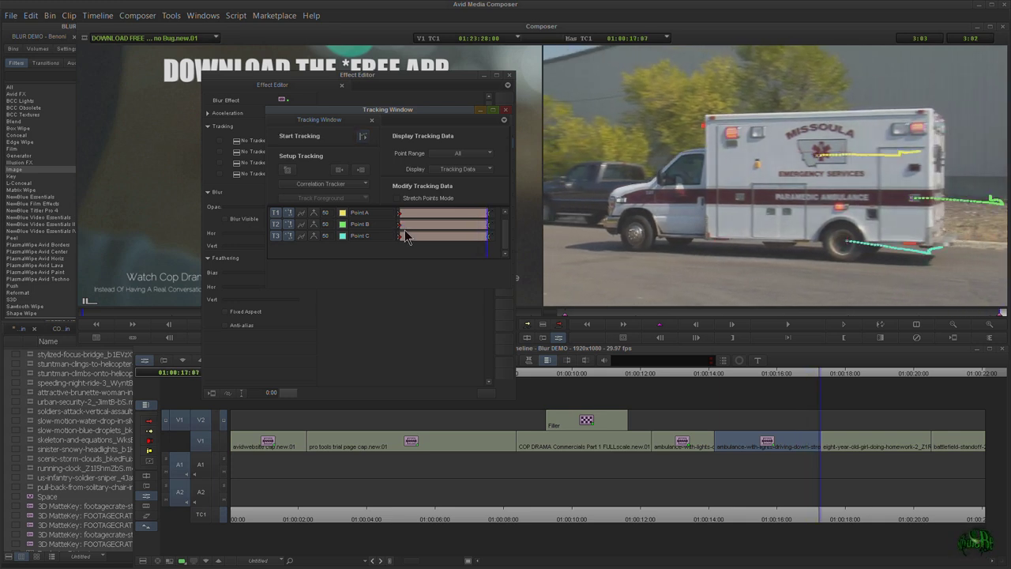
Display Effect Results in the Tracking Window and scrub back to the clip's first frame
left_click(461, 170)
left_click(456, 190)
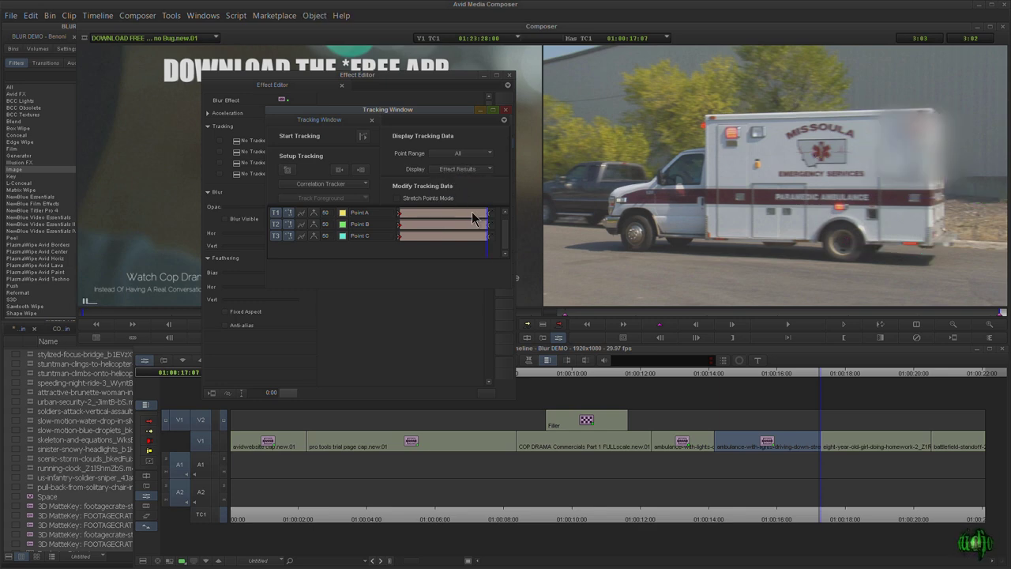
left_click_drag(476, 215, 396, 219)
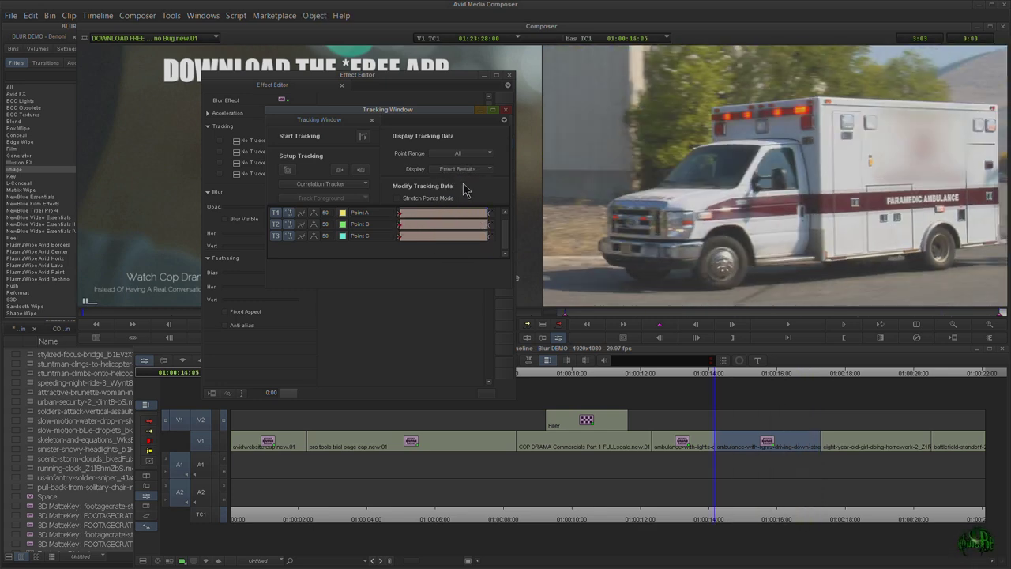
Close the Tracking Window, select the blur shape over the logo and assign T1 Point A to the effect's first tracker slot
left_click(505, 111)
left_click(907, 157)
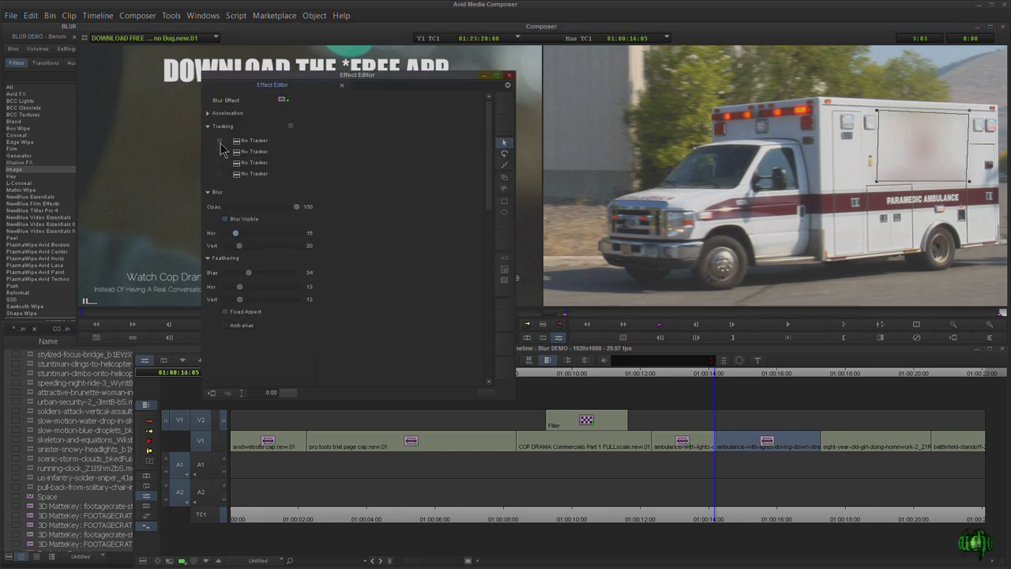
left_click(234, 144)
left_click(251, 165)
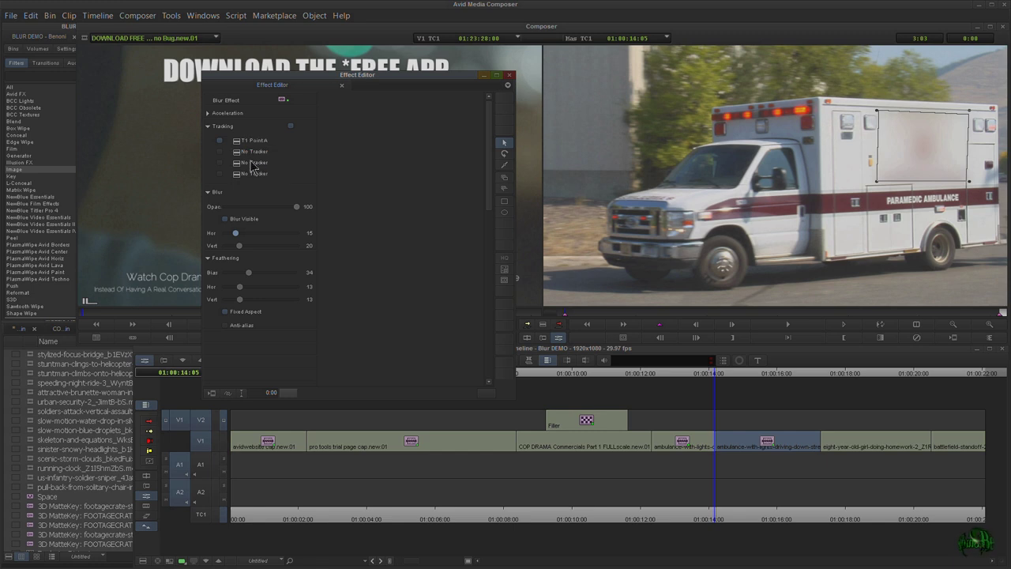
Assign T2 Point B to the blur shape's second tracker slot and T3 Point C to the third
left_click(236, 152)
left_click(243, 175)
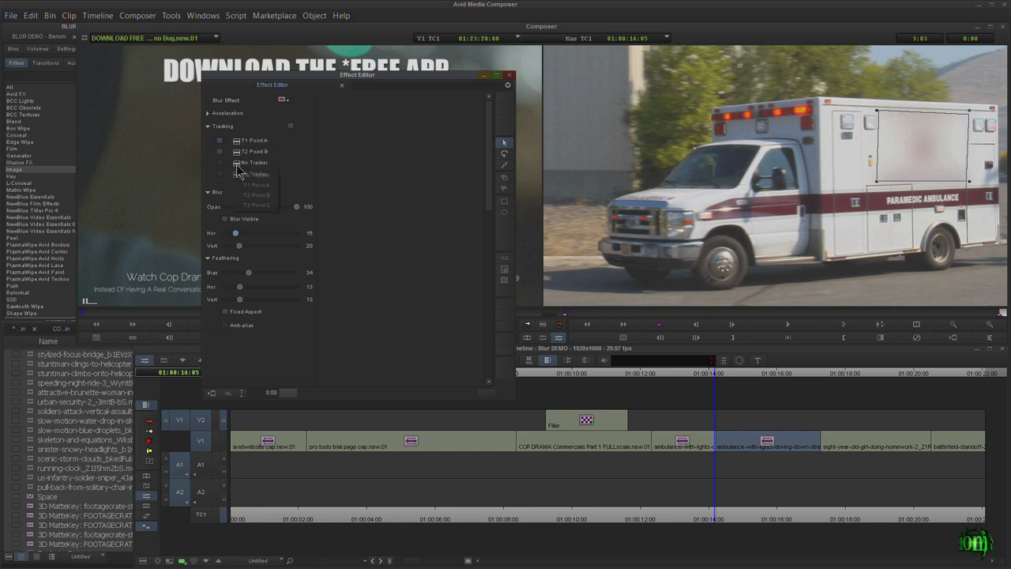
left_click(251, 205)
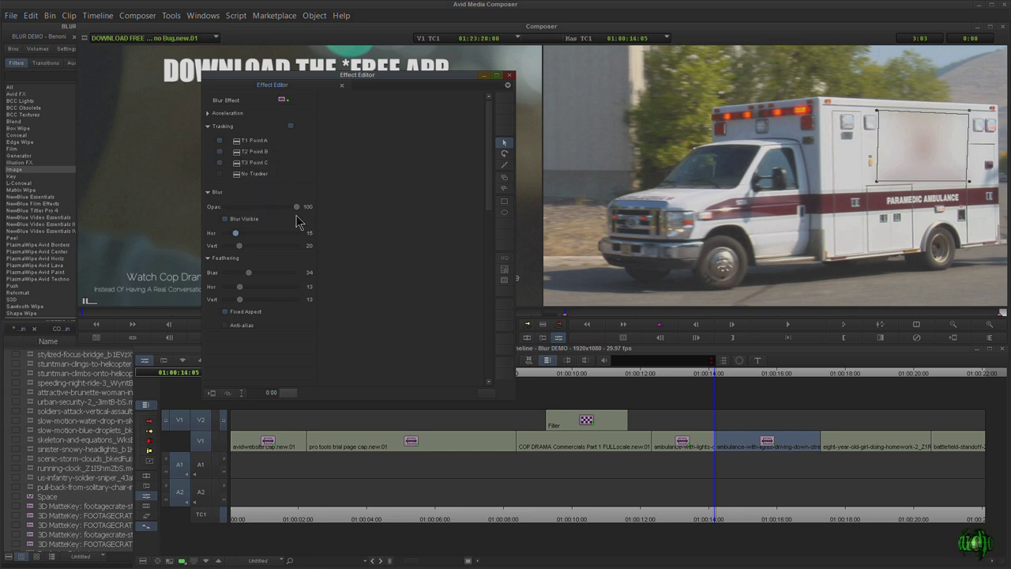
Scrub through the second ambulance clip to check the tracked blur, and examine the kink in Point A's tracking path up close
left_click(710, 373)
left_click_drag(712, 377, 778, 377)
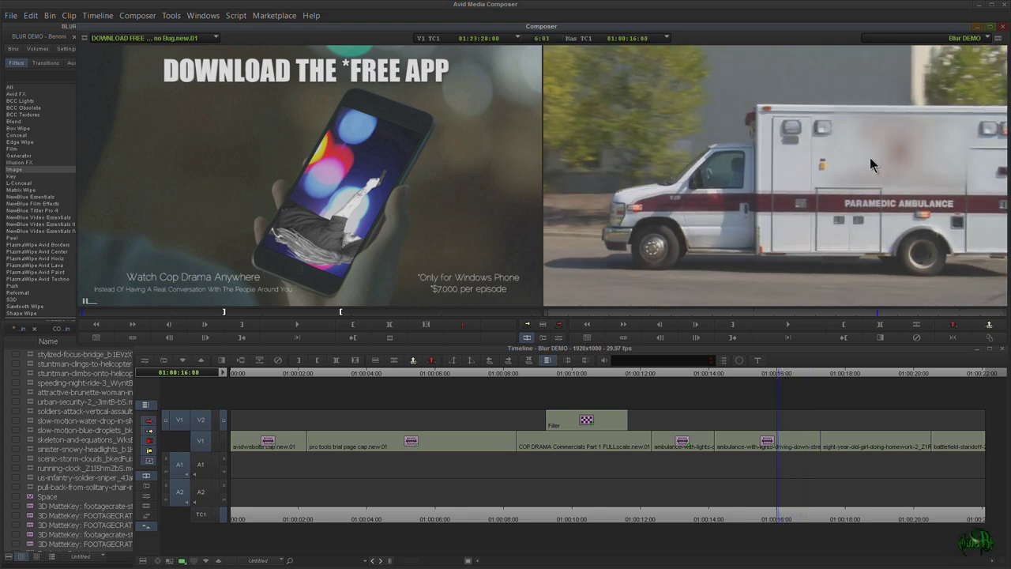
left_click_drag(770, 376, 793, 373)
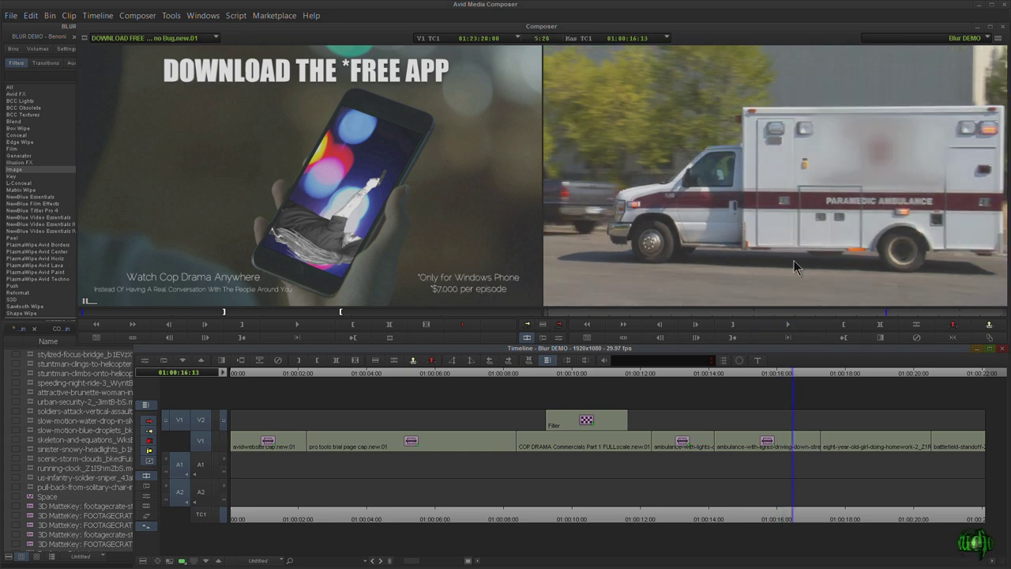
mouse_move(800, 377)
left_mouse_down()
mouse_move(713, 387)
mouse_move(792, 386)
mouse_move(810, 375)
mouse_move(800, 384)
left_mouse_up()
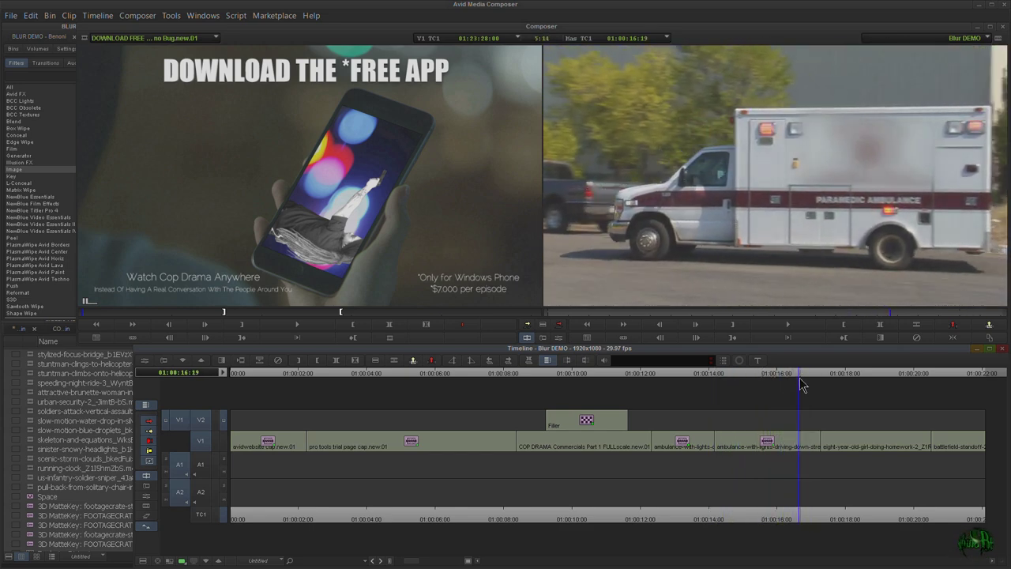
left_click(559, 337)
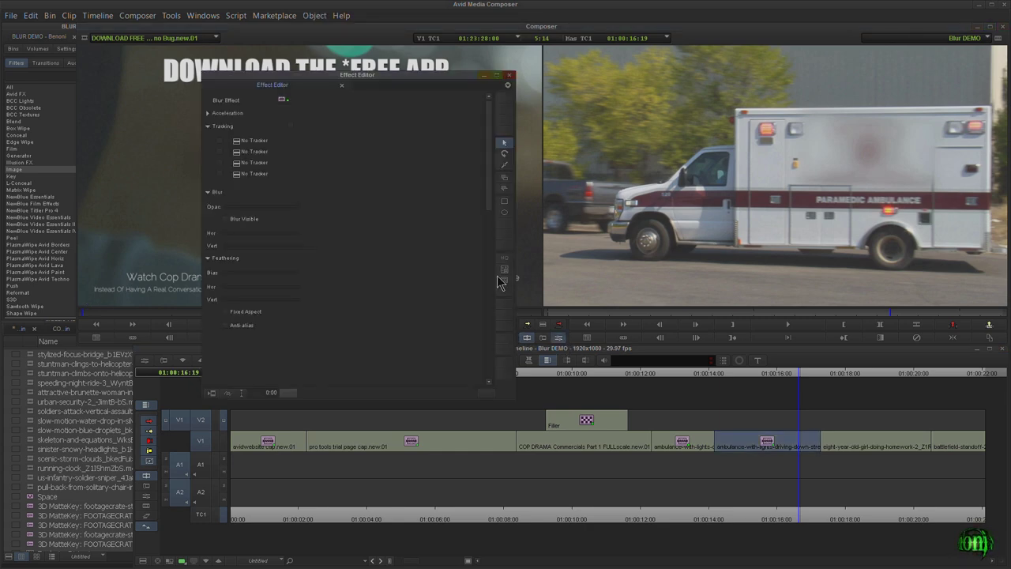
left_click(503, 271)
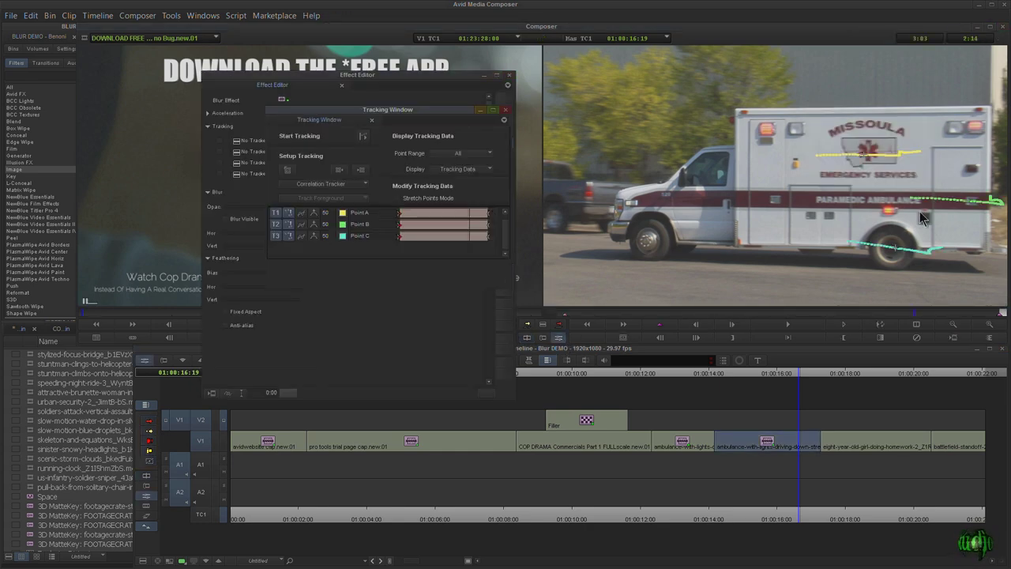
left_click(911, 169)
left_click(915, 163)
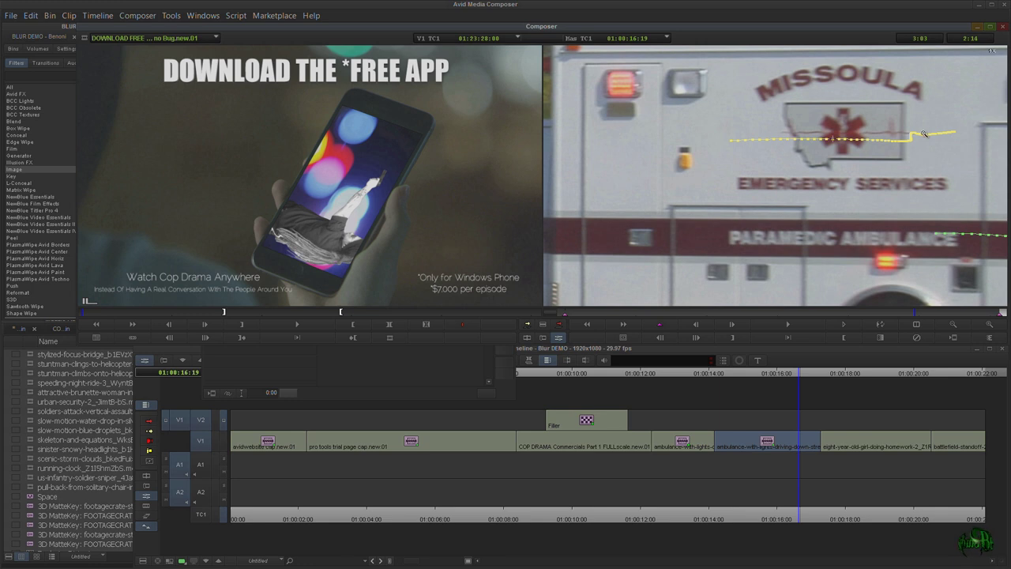
left_click(924, 135)
left_click(901, 142)
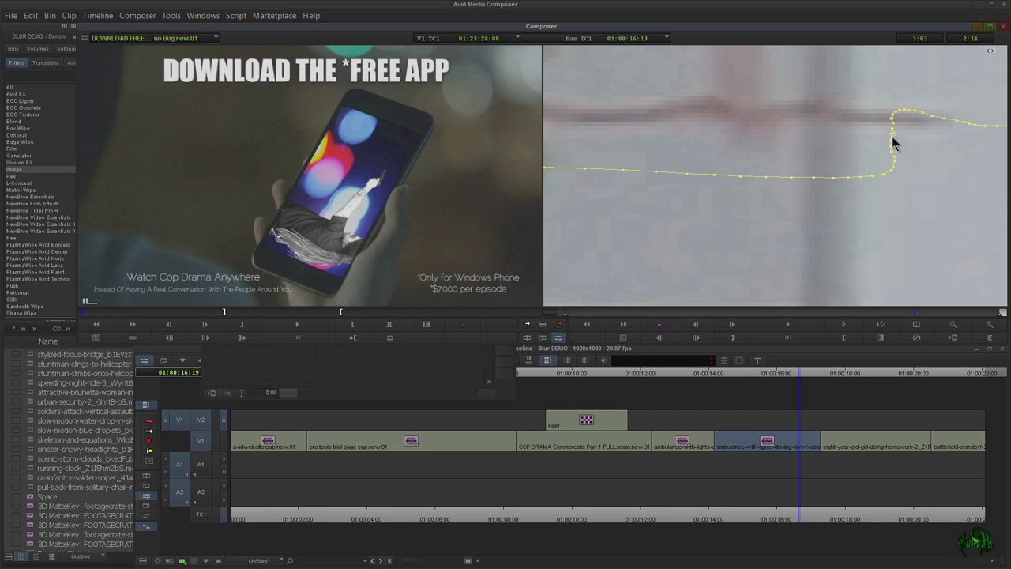
Near the start of the second ambulance clip, set the tracking-data smoothing to 23 for Points A and B and 4 for Point C
left_click(555, 335)
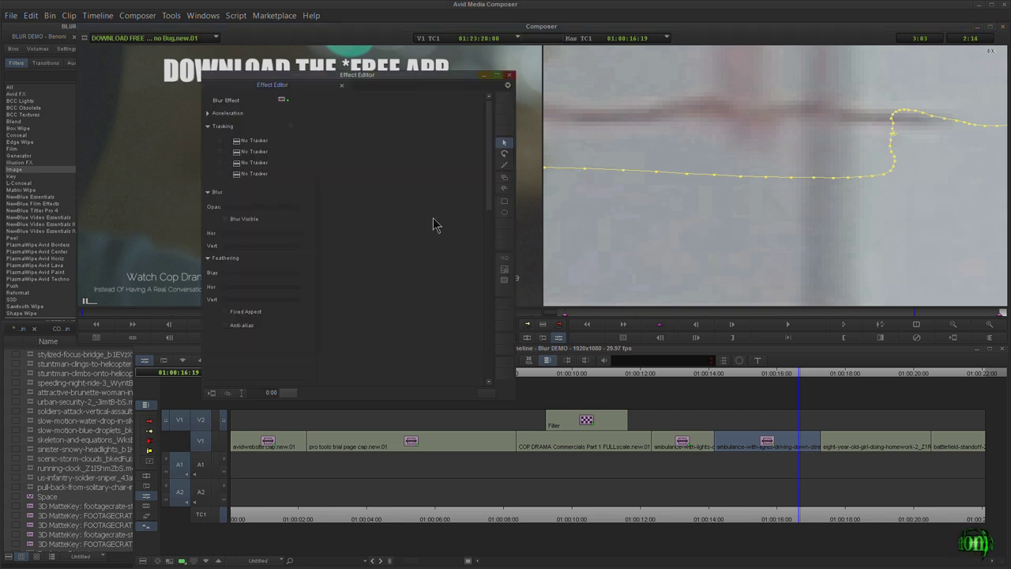
left_click_drag(739, 375, 727, 376)
left_click(554, 336)
left_click(504, 270)
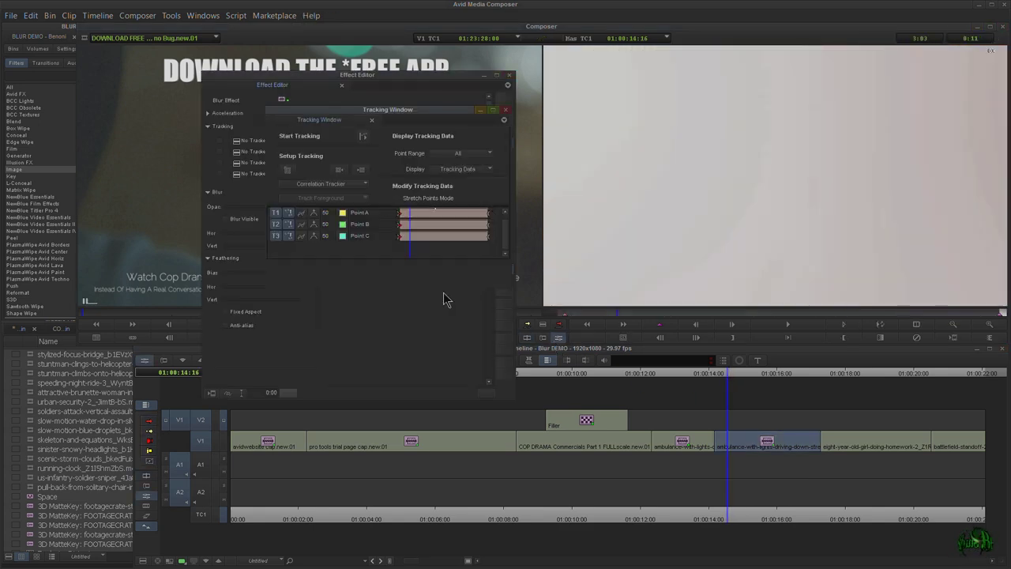
left_click(947, 323)
left_click(950, 325)
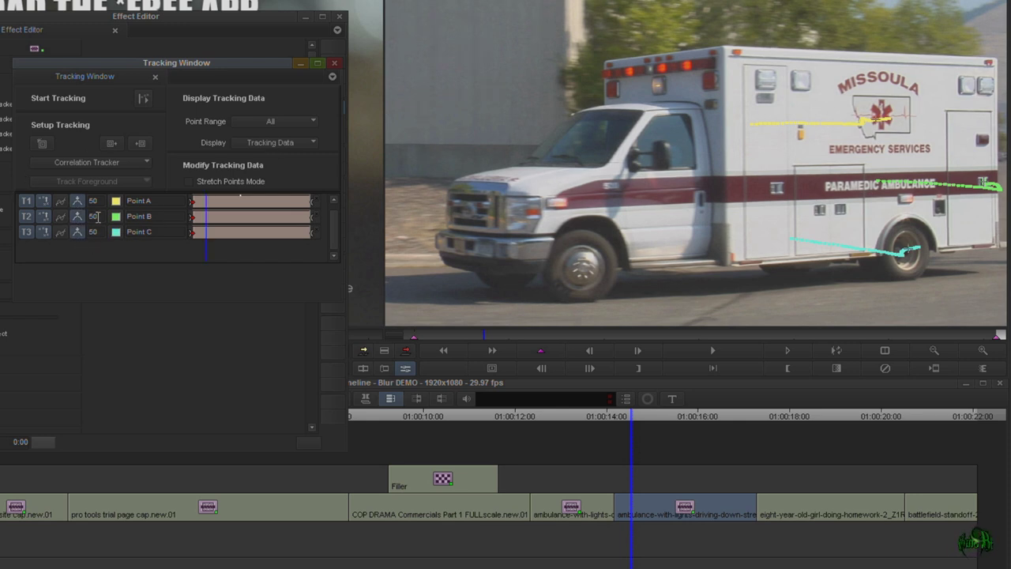
type("23")
key("Tab")
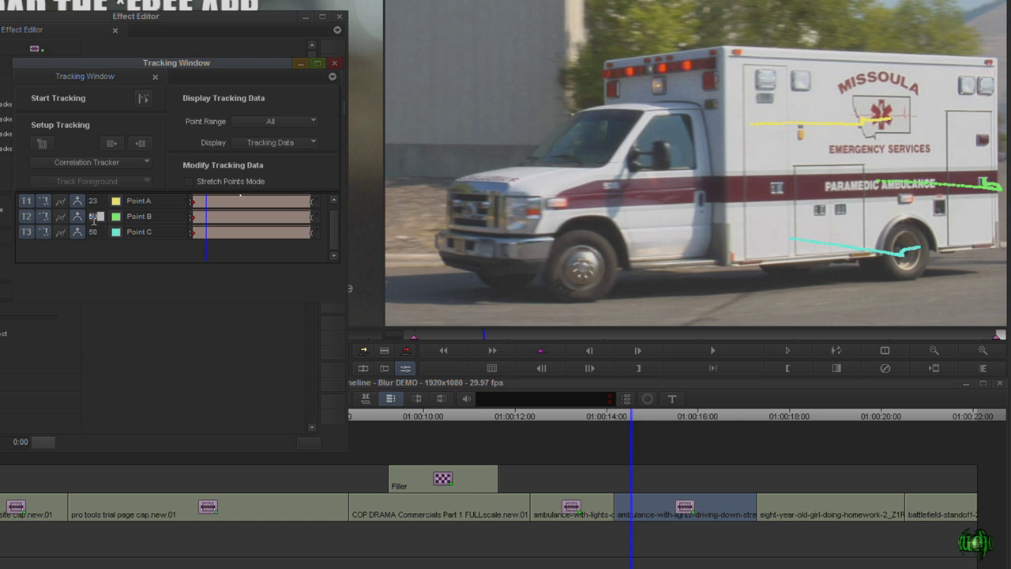
type("23")
key("Tab")
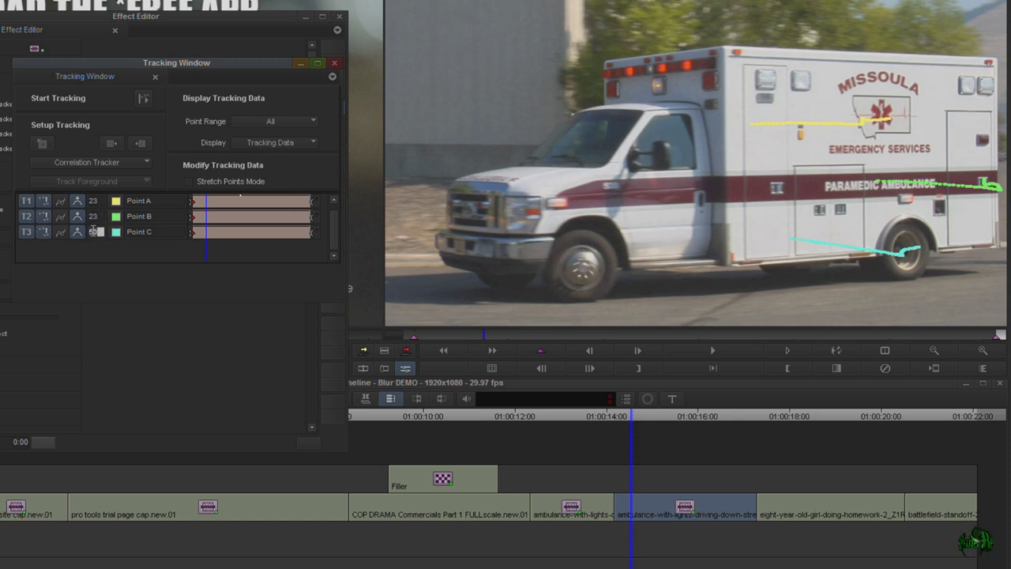
left_click(333, 67)
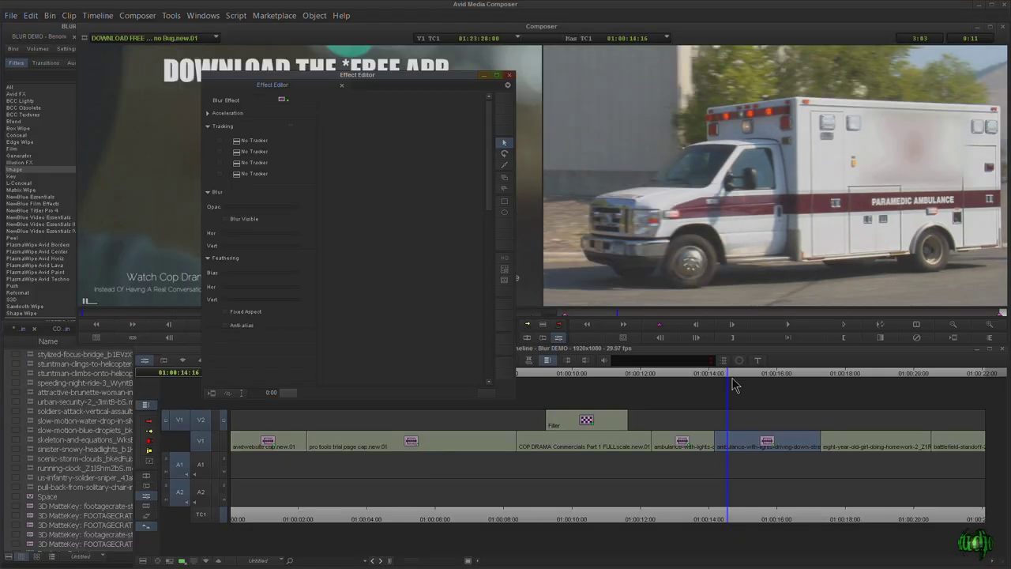
Play the second ambulance clip full screen to check how the blur follows the logo with the smoothed tracking
mouse_move(725, 375)
left_mouse_down()
mouse_move(806, 373)
mouse_move(722, 380)
left_mouse_up()
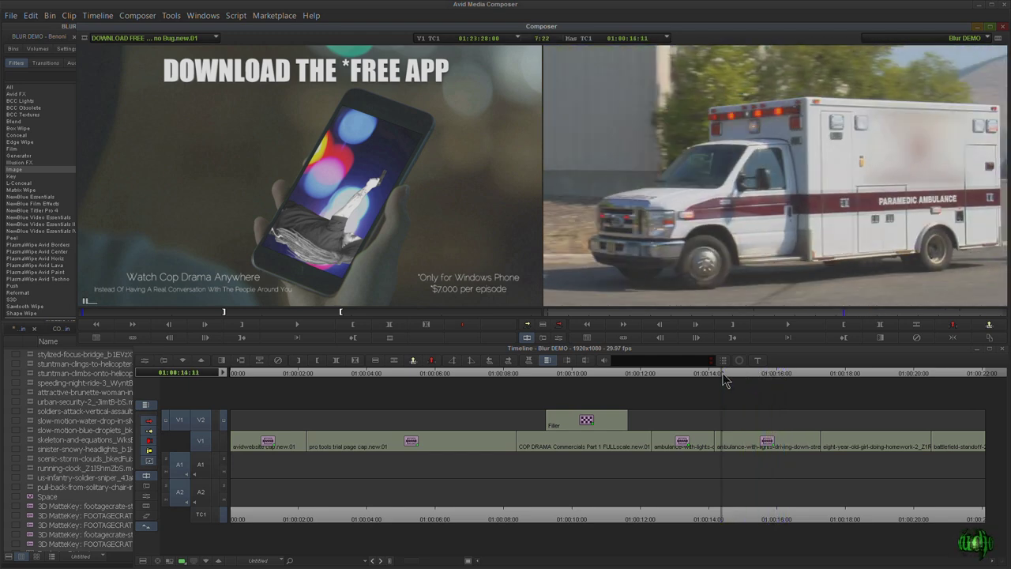
key("F12")
key("space")
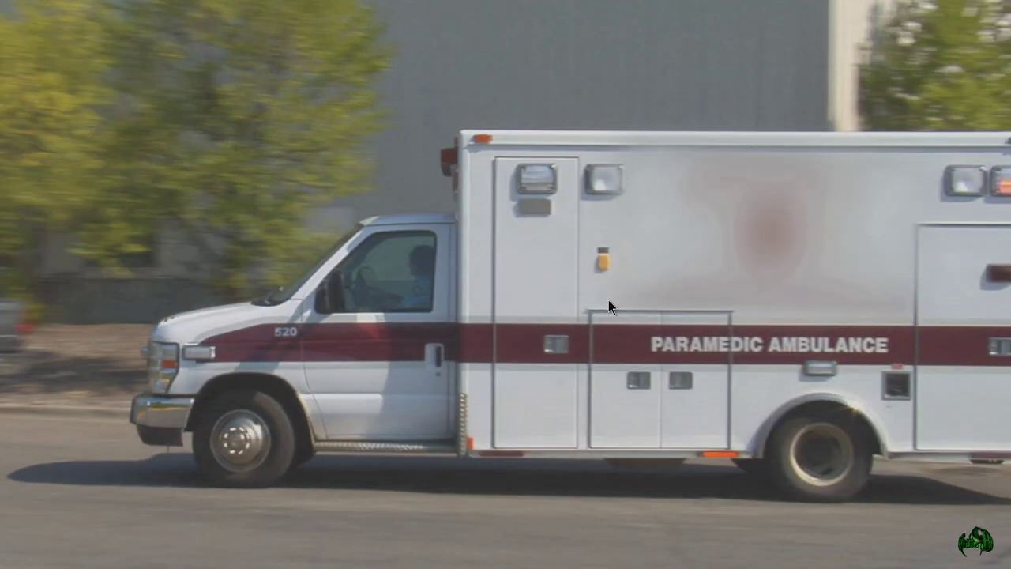
key("Escape")
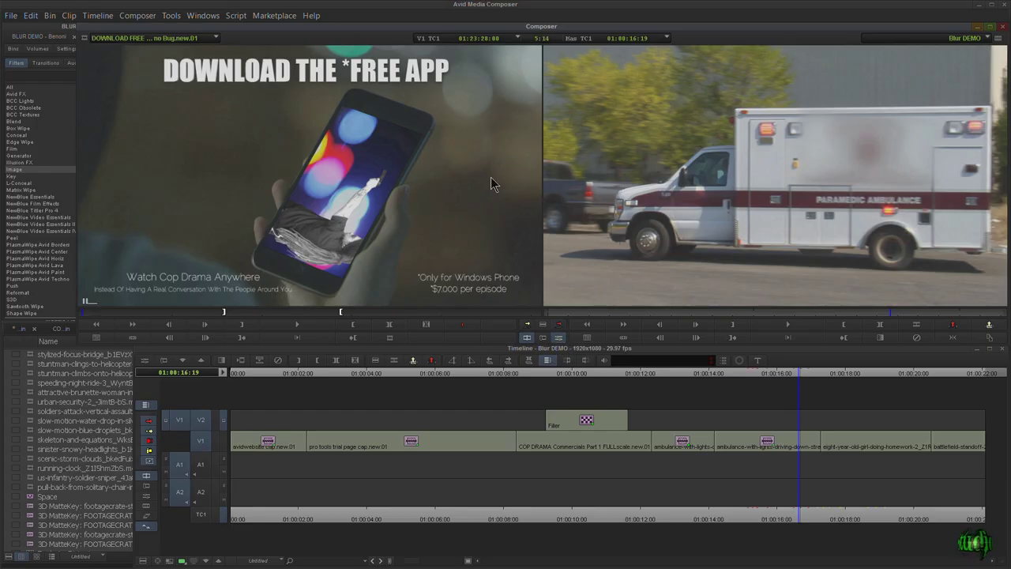
Drive the blur shape with T3 Point C only and preview the Effect Results back to the clip's first frame
key("ctrl+8")
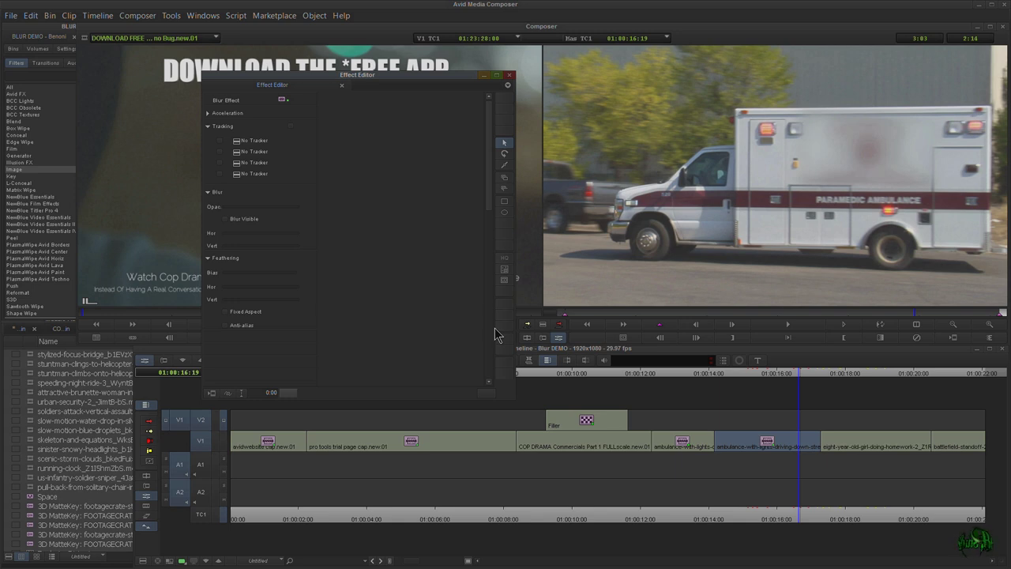
left_click(220, 188)
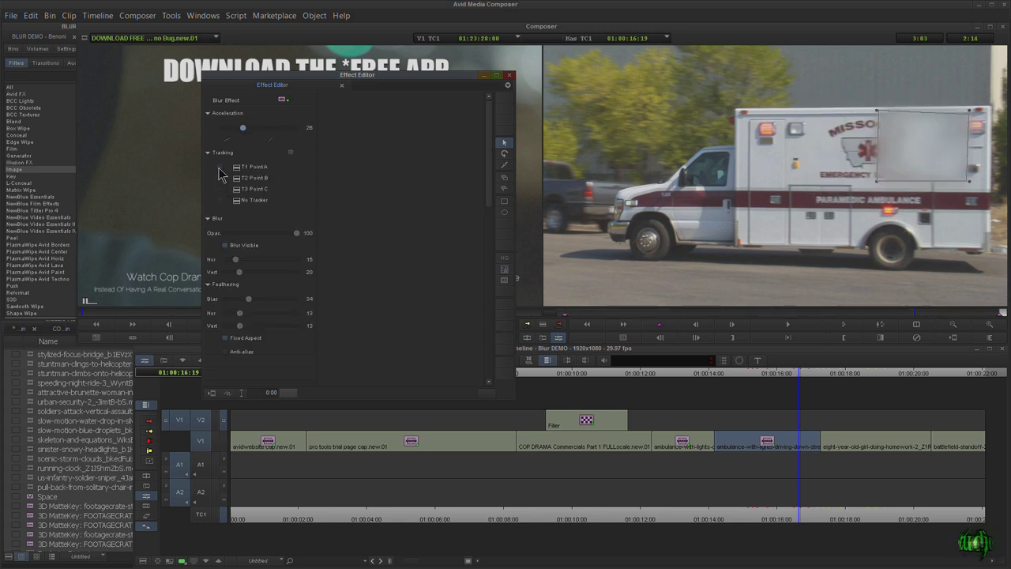
left_click(221, 189)
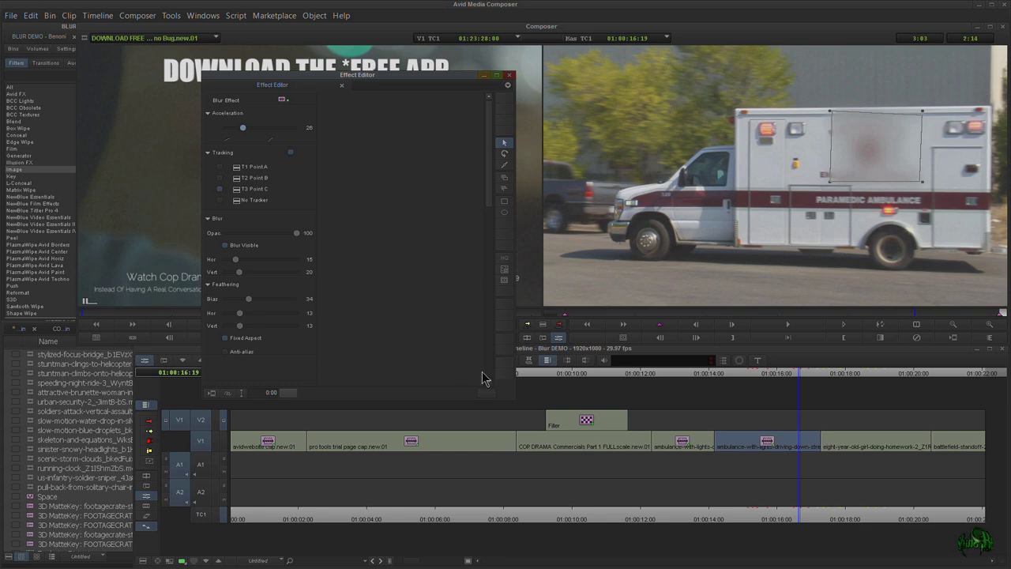
left_click(504, 269)
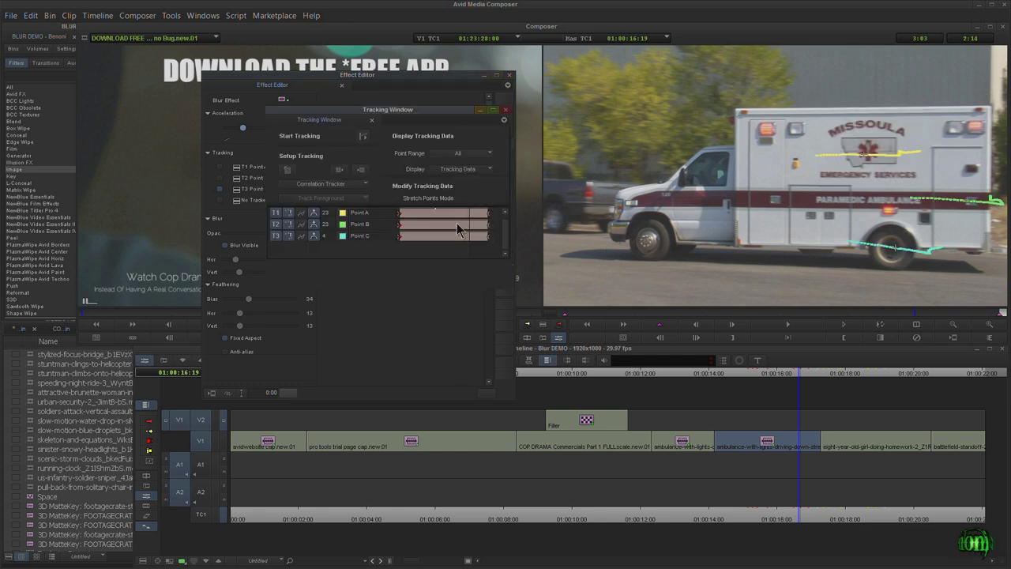
left_click_drag(454, 214, 421, 213)
left_click(462, 169)
left_click(456, 188)
left_click_drag(420, 218, 400, 225)
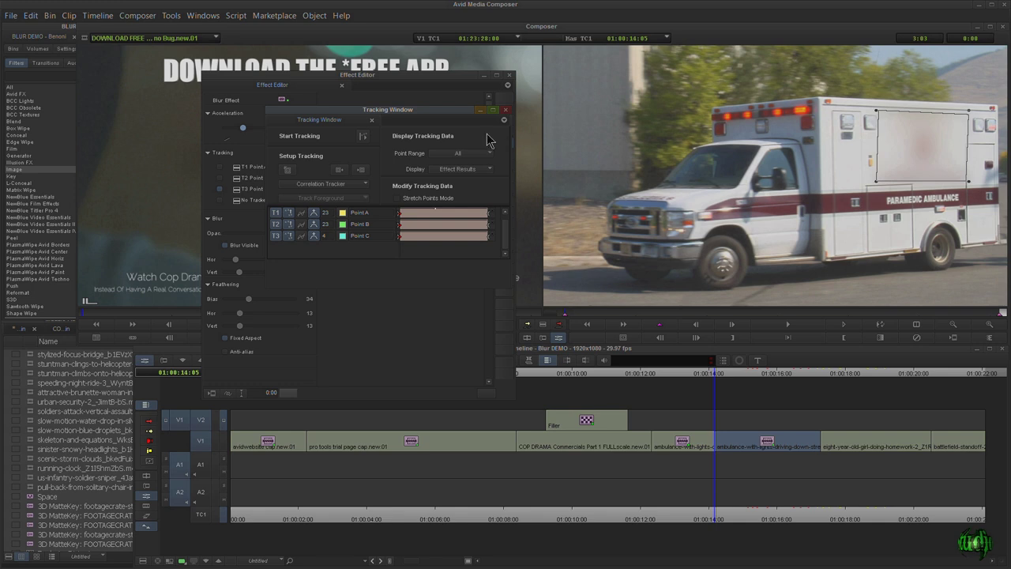
Enable T2 Point B alongside T3 Point C for the blur shape and preview the Effect Results with both trackers
left_click_drag(466, 118, 471, 123)
left_click(219, 179)
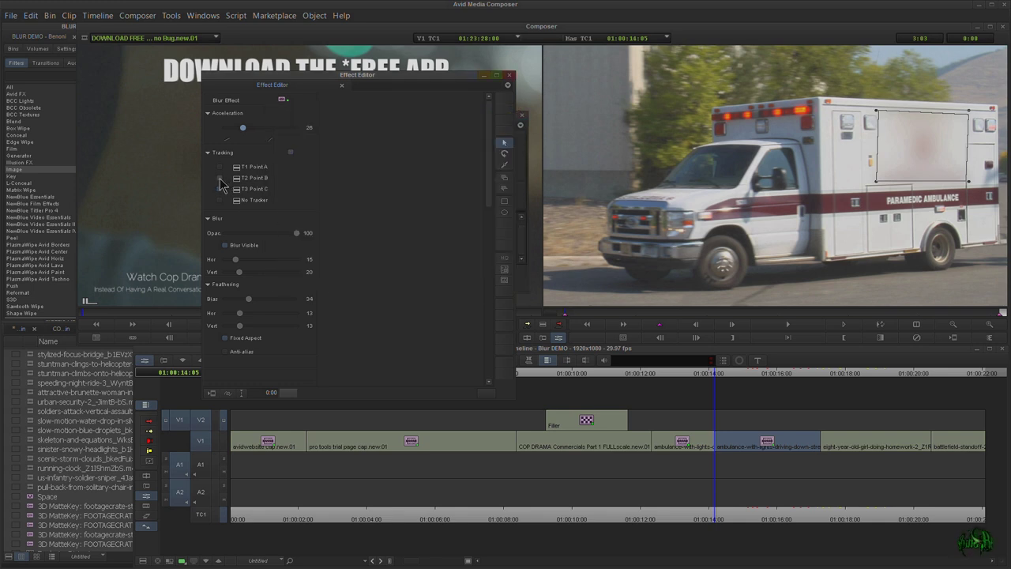
left_click(507, 270)
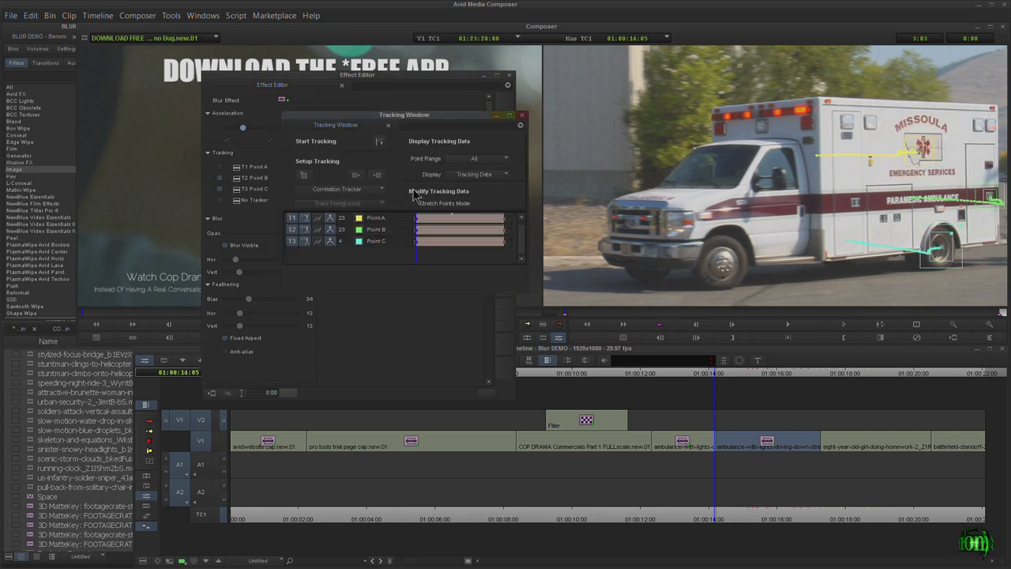
left_click_drag(423, 218, 429, 218)
left_click(488, 177)
left_click(474, 195)
left_click_drag(424, 221, 400, 231)
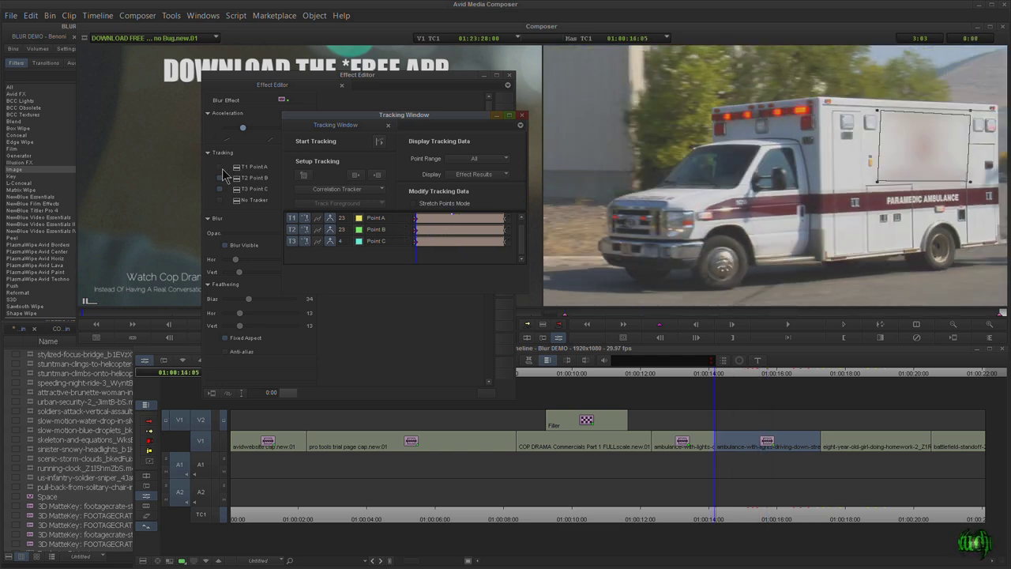
Enable T1 Point A as the third active tracker, preview the Effect Results, and close the Tracking Window and Effect Editor
left_click(221, 168)
left_click(501, 273)
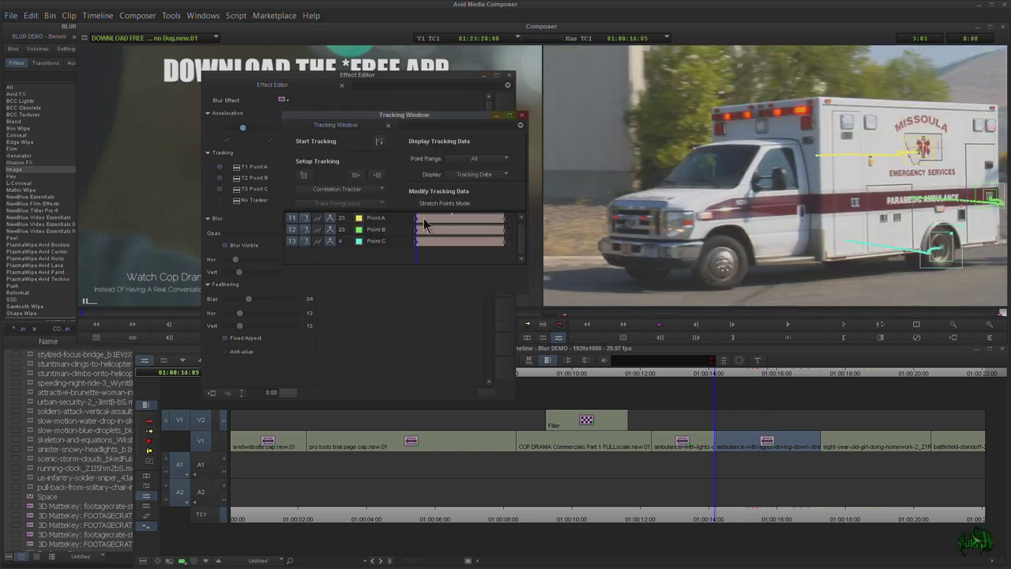
left_click(425, 222)
left_click(477, 174)
left_click(474, 195)
left_click_drag(431, 224, 496, 214)
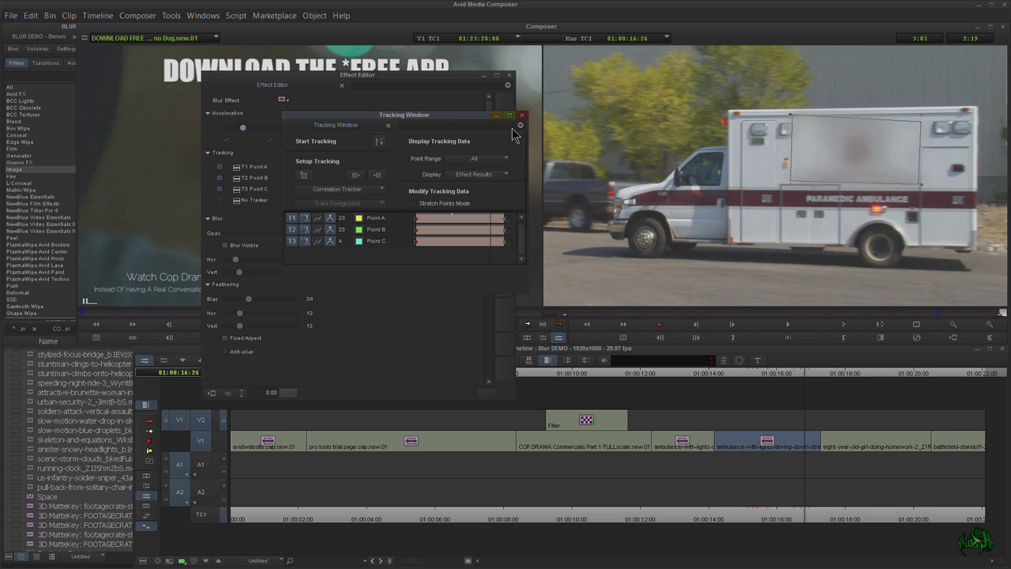
left_click(521, 118)
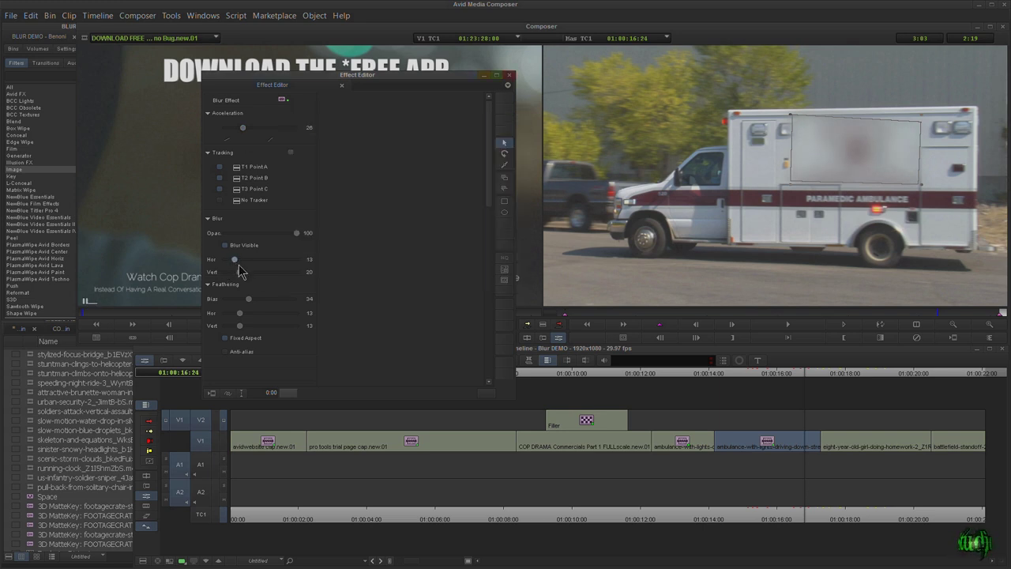
left_click(509, 74)
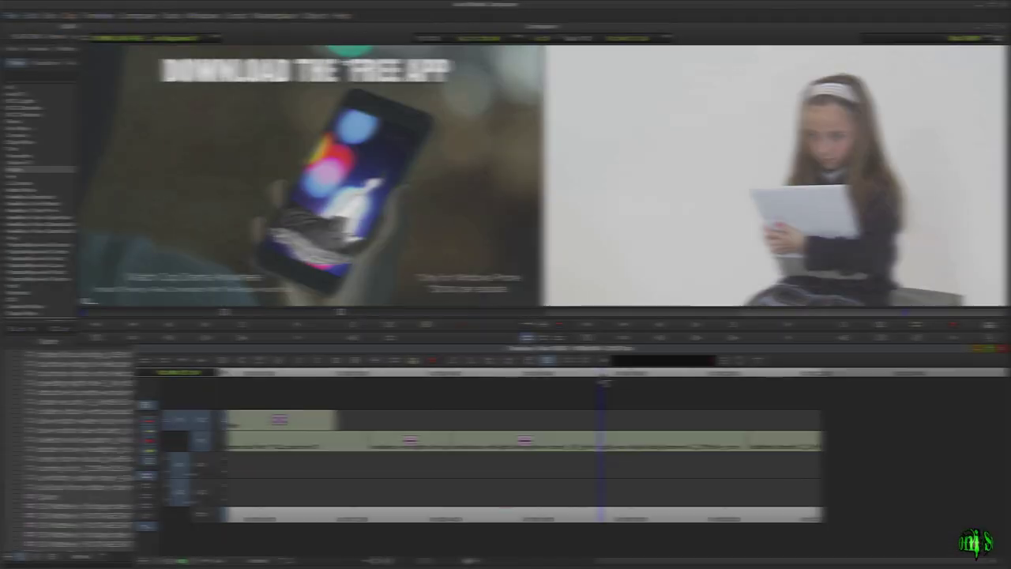
Apply the Mosaic Effect to the V2 filler above the eight-year-old-girl-doing-homework clip, with the playhead at 01:00:18:00
mouse_move(601, 375)
left_mouse_down()
mouse_move(739, 365)
mouse_move(602, 376)
left_mouse_up()
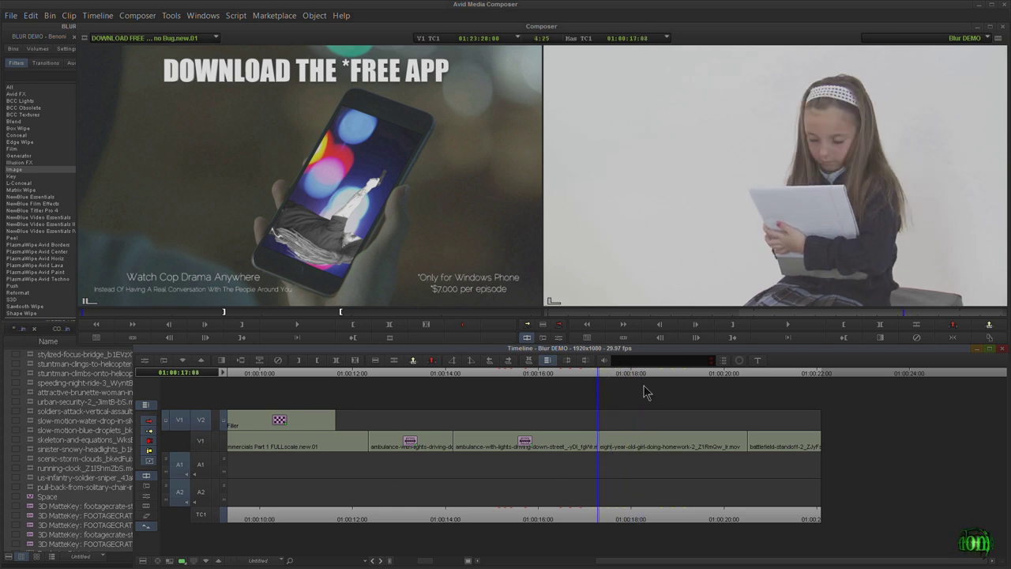
left_click(720, 373)
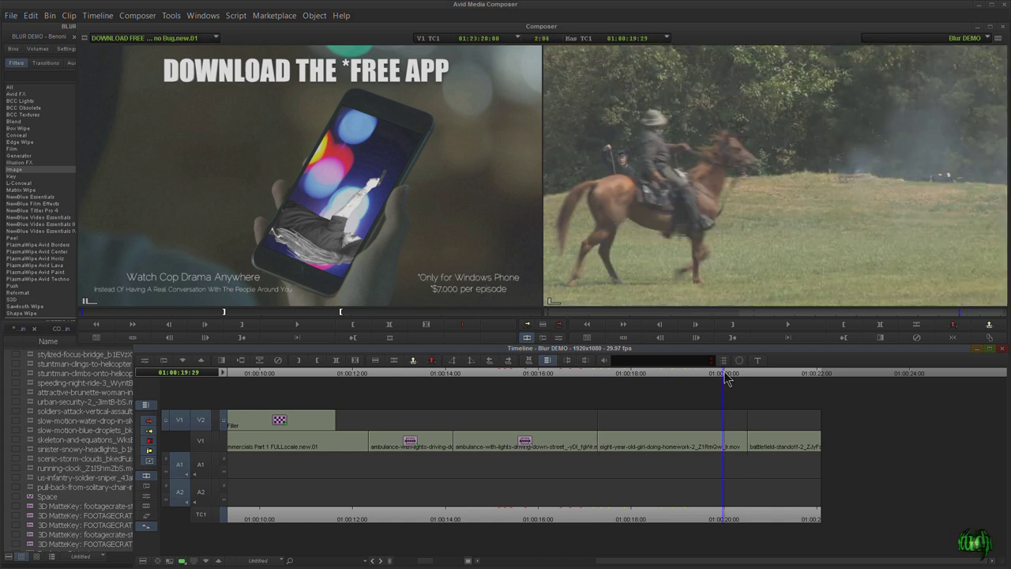
left_click(634, 383)
left_click_drag(633, 377, 650, 377)
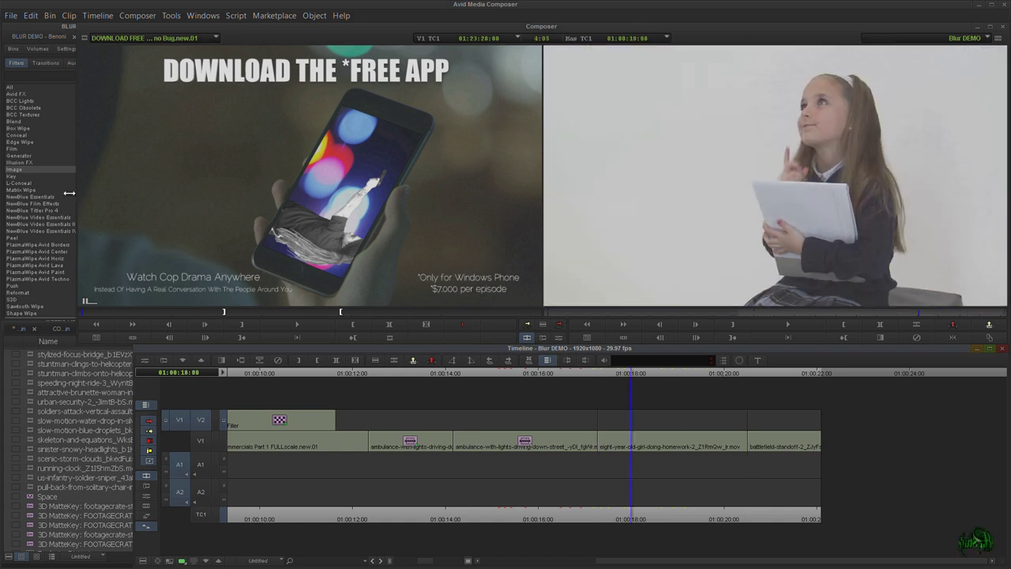
left_click(20, 171)
left_click(100, 149)
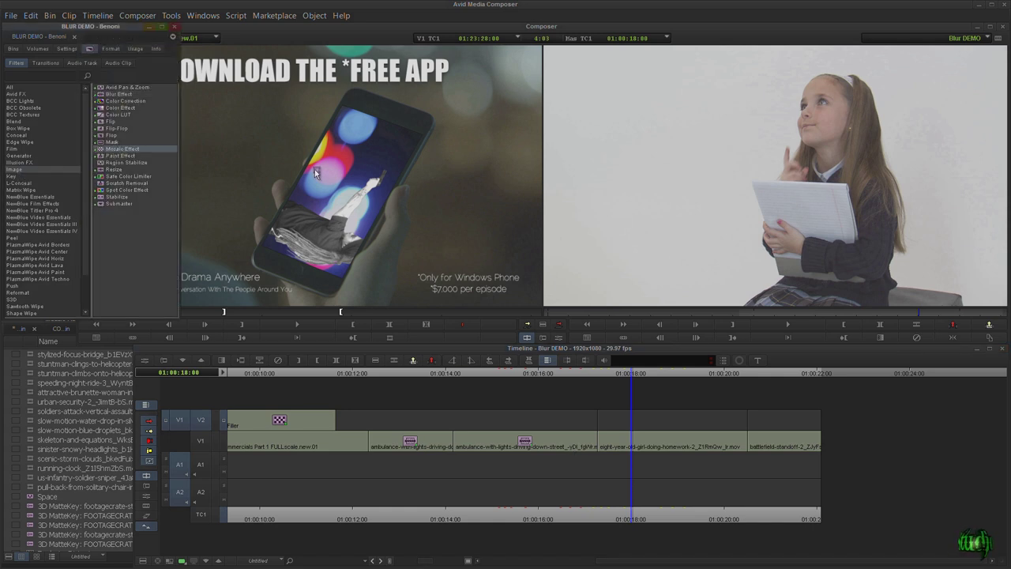
left_click_drag(666, 403, 668, 420)
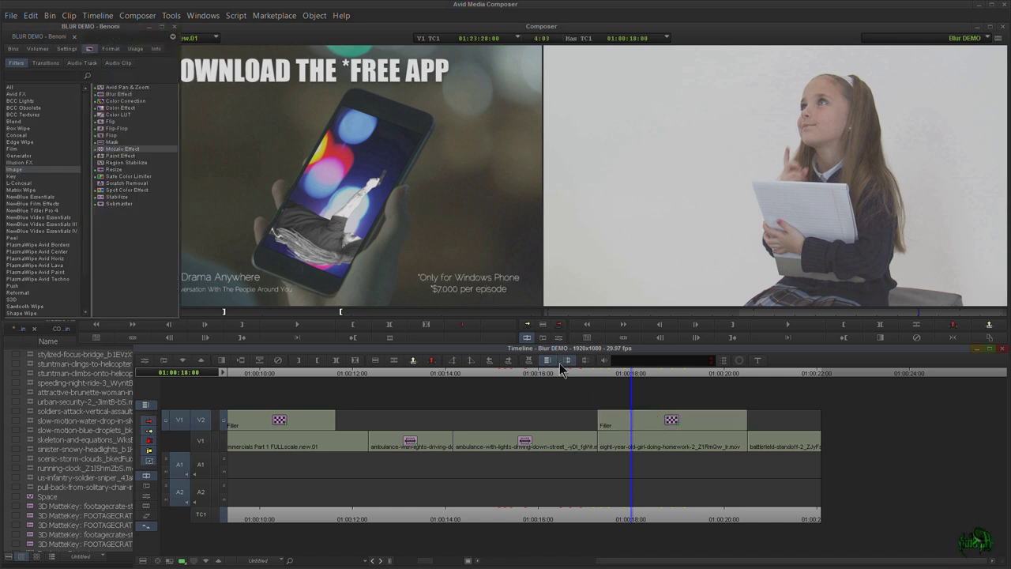
Draw an oval mosaic over the girl's face on the homework clip's first frame, 01:00:17:08, and enlarge it to cover the face
left_click(558, 338)
left_click(559, 339)
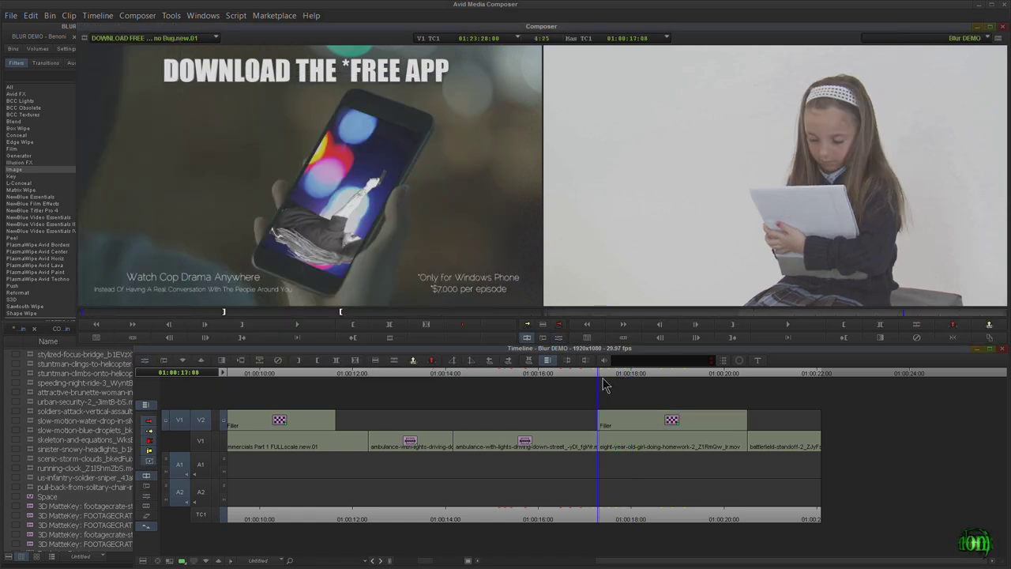
left_click(559, 339)
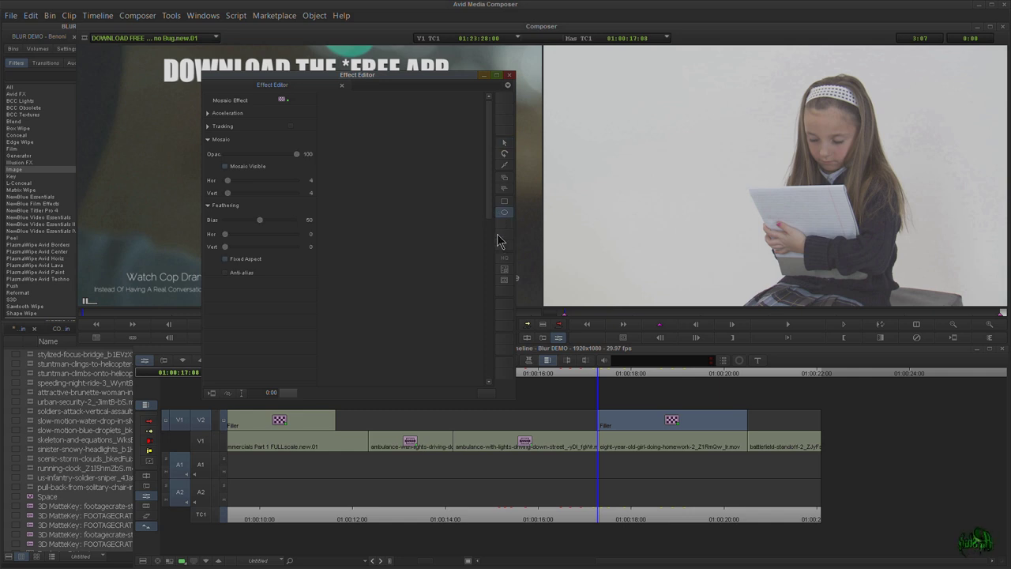
left_click_drag(803, 110, 853, 169)
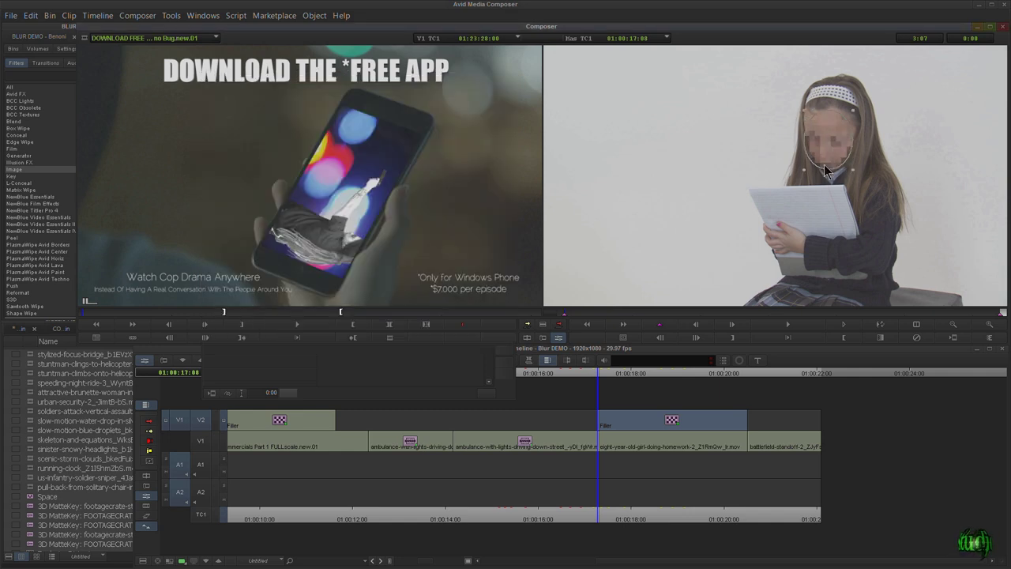
left_click_drag(804, 116, 863, 103)
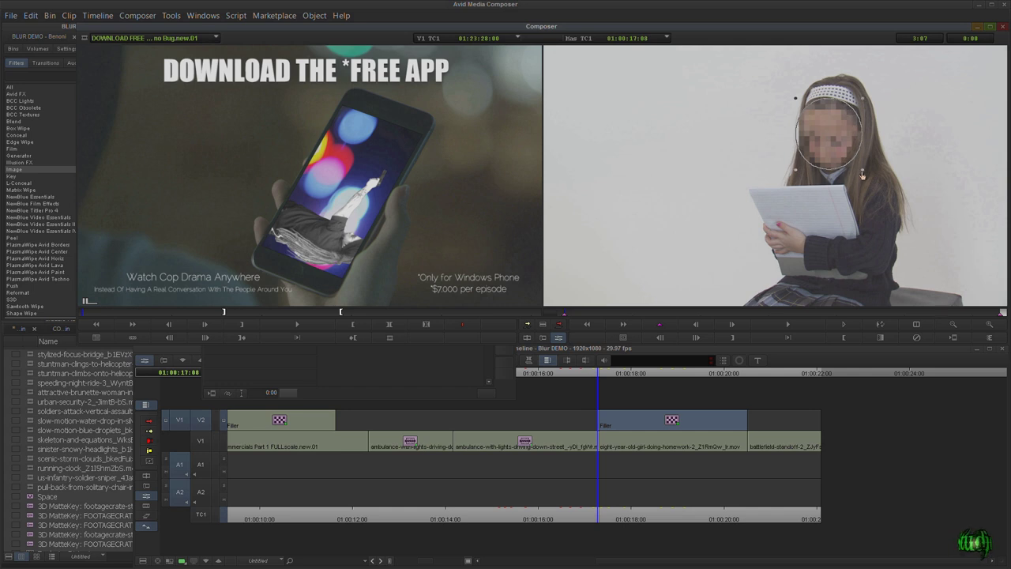
Reshape the side of the mosaic oval beside the girl's hair with the Reshape tool, and return to the selection tool
left_click(444, 369)
left_click(504, 164)
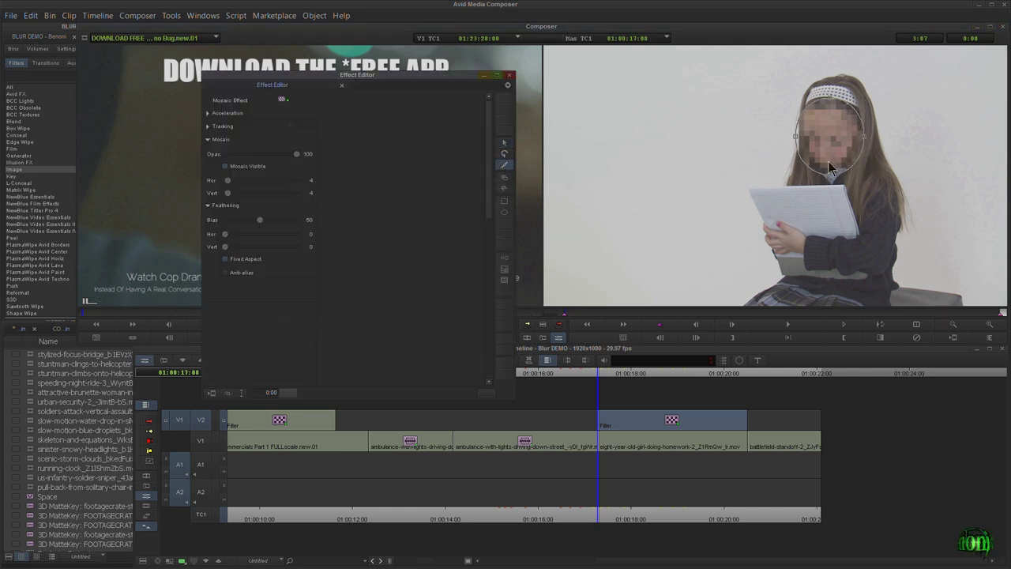
left_click(849, 101)
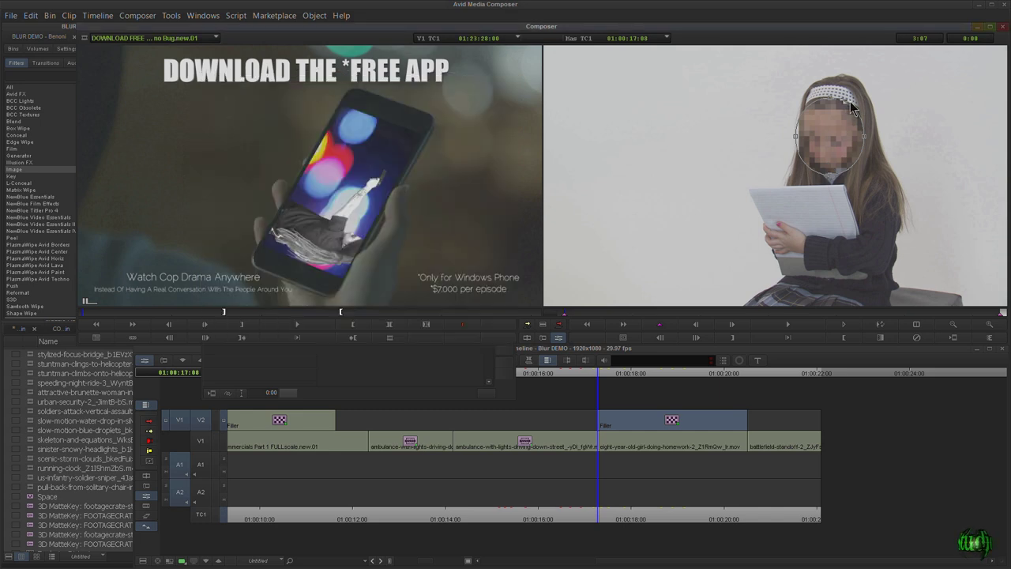
left_click_drag(863, 136, 859, 137)
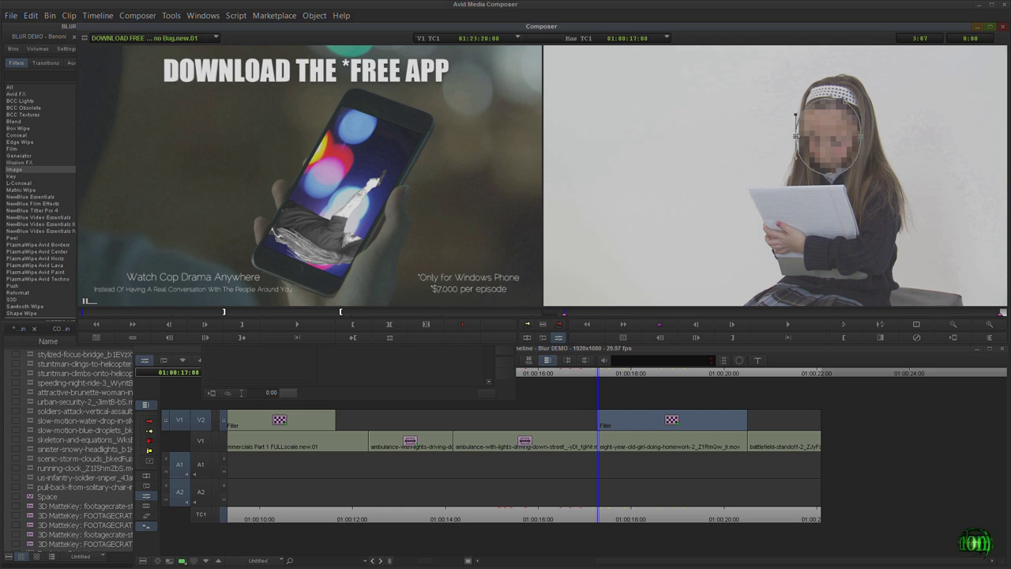
left_click(456, 360)
left_click(503, 143)
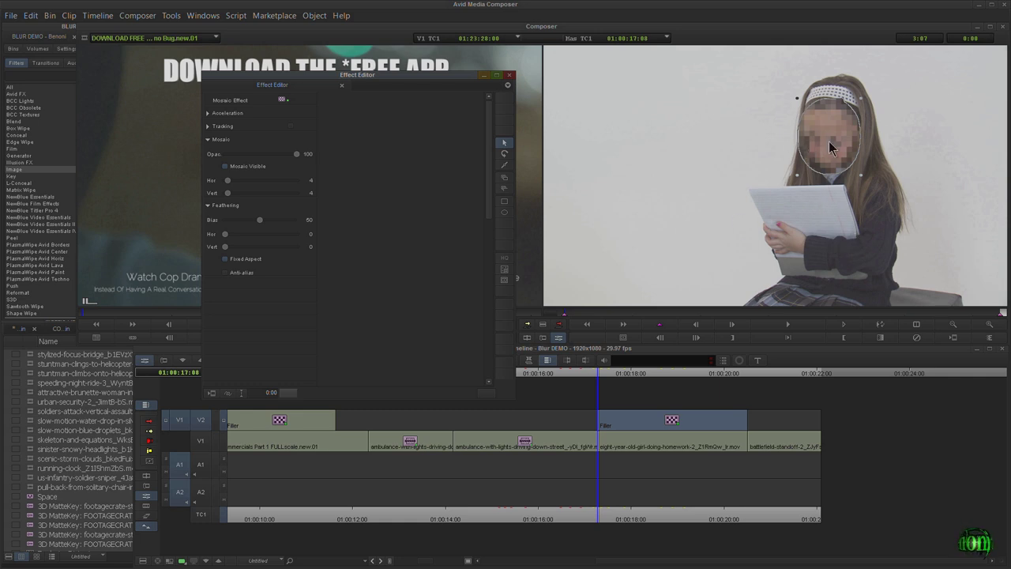
Turn off Mosaic Visible and scrub the homework clip up to 01:00:18:00 to examine how the girl's head turns
left_click(225, 167)
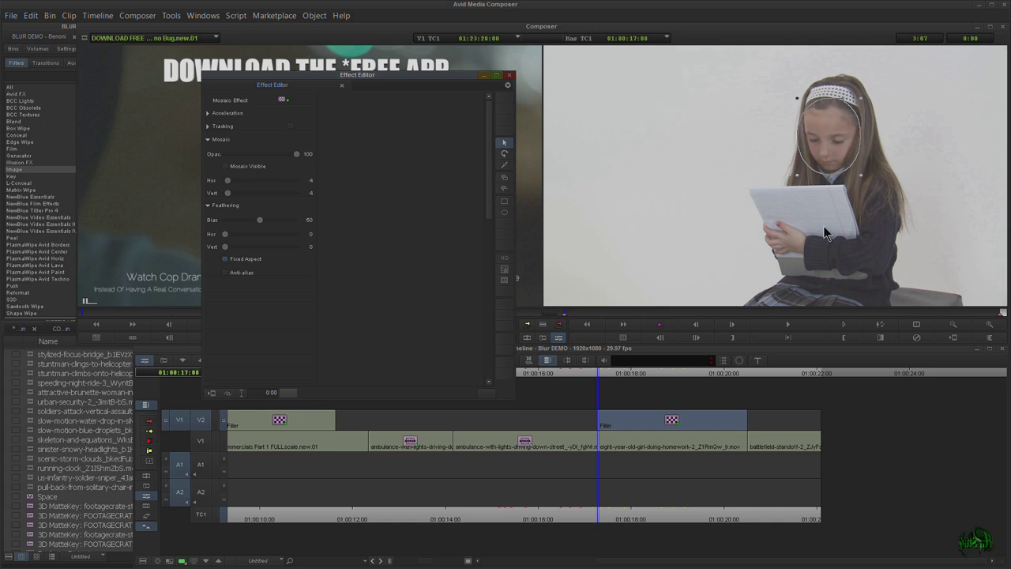
mouse_move(600, 374)
left_mouse_down()
mouse_move(624, 373)
mouse_move(596, 379)
mouse_move(606, 387)
left_mouse_up()
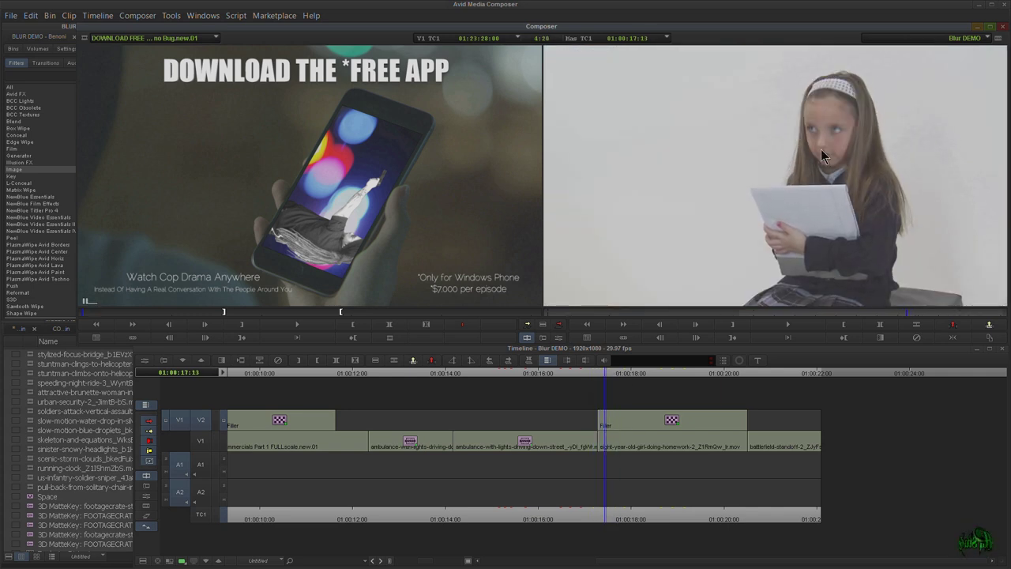
left_click(617, 374)
mouse_move(617, 372)
left_mouse_down()
mouse_move(625, 376)
mouse_move(610, 381)
left_mouse_up()
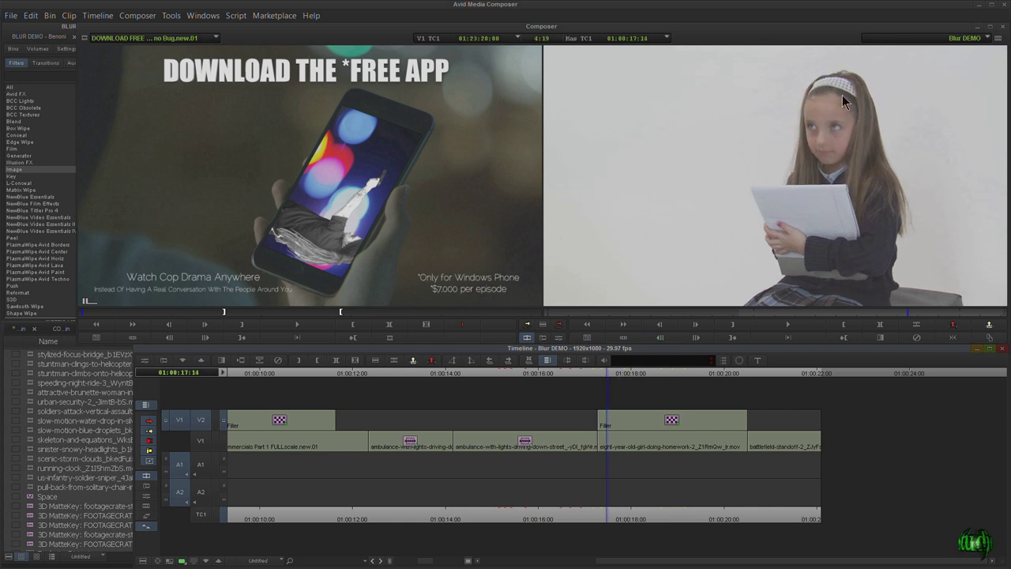
left_click_drag(609, 379, 634, 376)
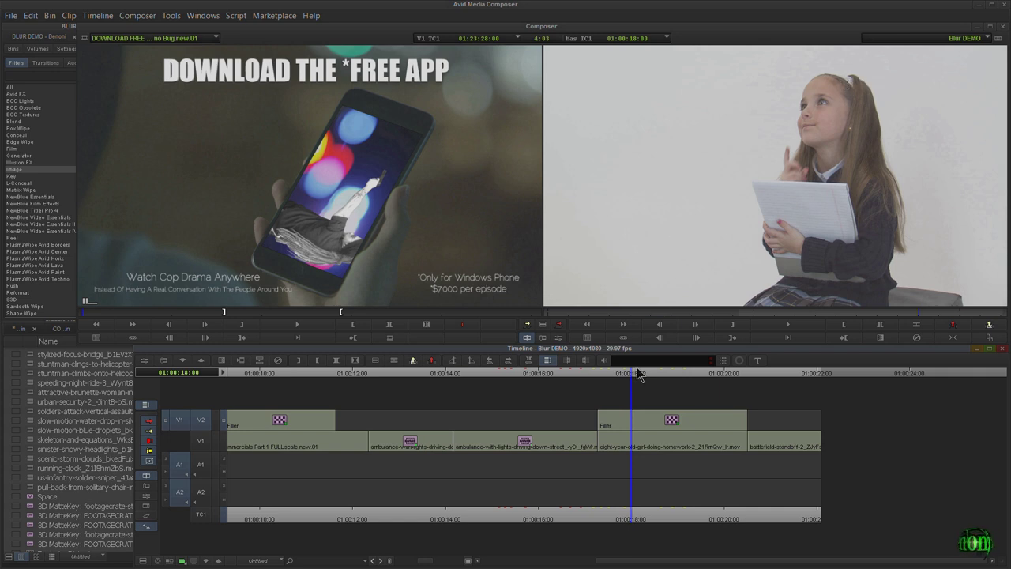
Enable the Mosaic Effect's first tracker on the clip's first frame and place Point A on the girl's headband
left_click(618, 375, "ctrl")
left_click(560, 339)
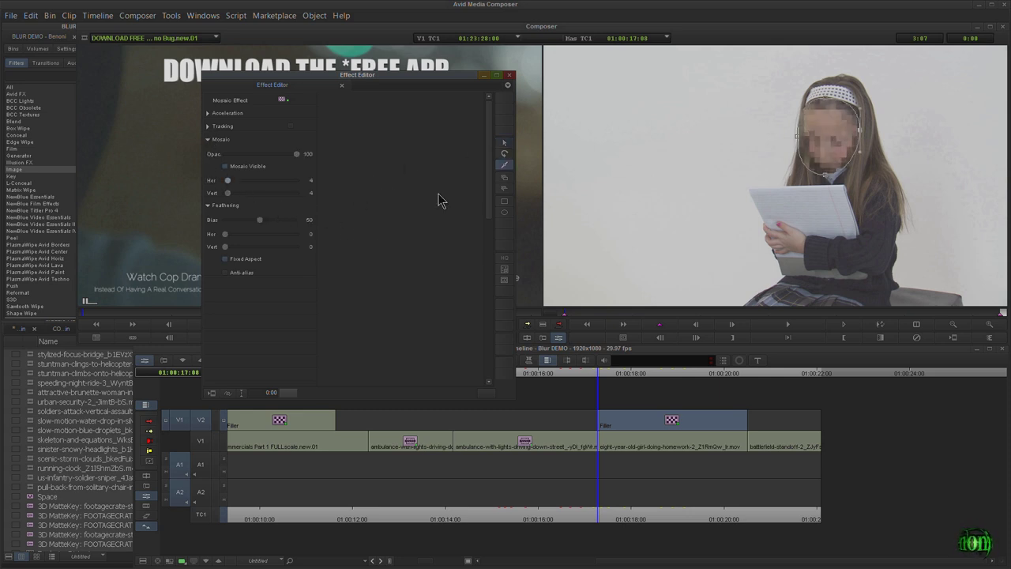
left_click(208, 127)
left_click(219, 141)
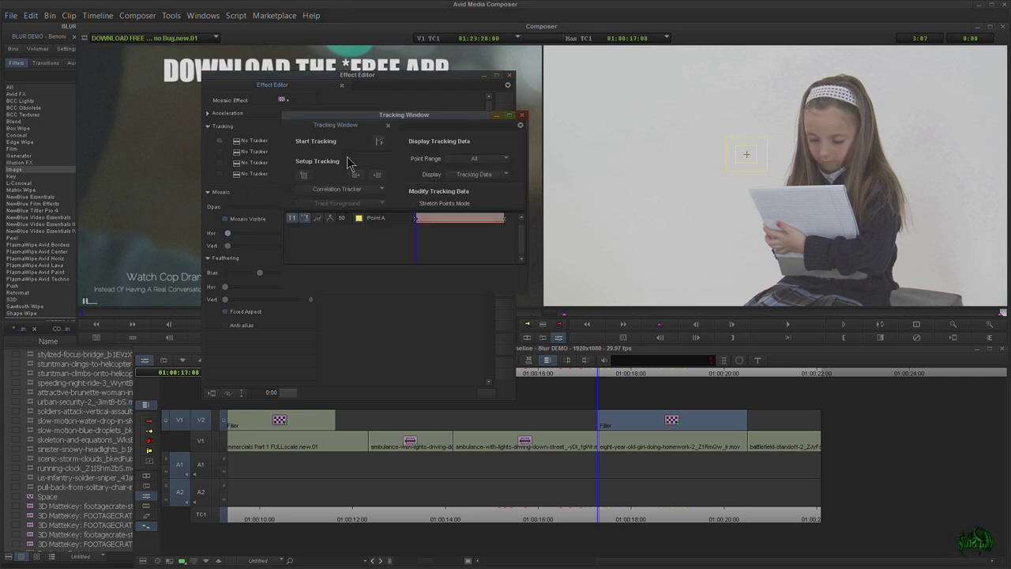
left_click_drag(428, 120, 480, 116)
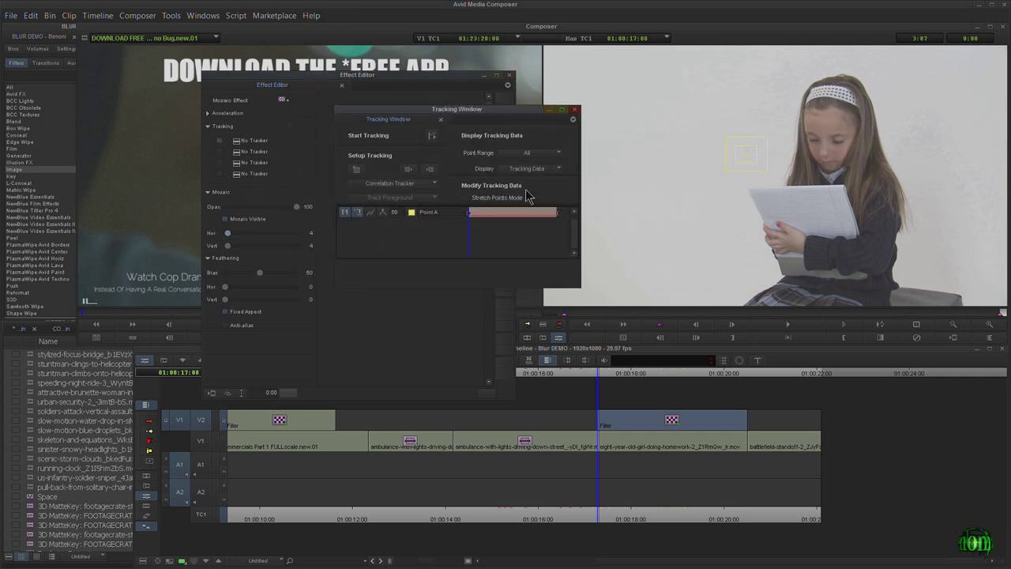
left_click_drag(746, 153, 848, 96)
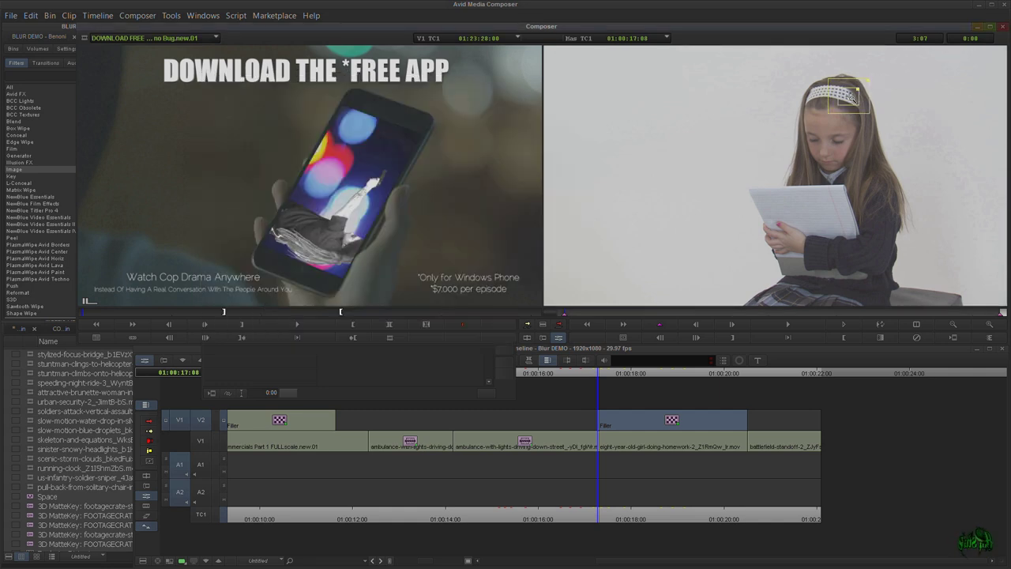
Center Point A on a dark spot of the headband and shrink the tracker's inner pattern box and outer search box
left_click(849, 97, "ctrl")
left_click(853, 97, "ctrl")
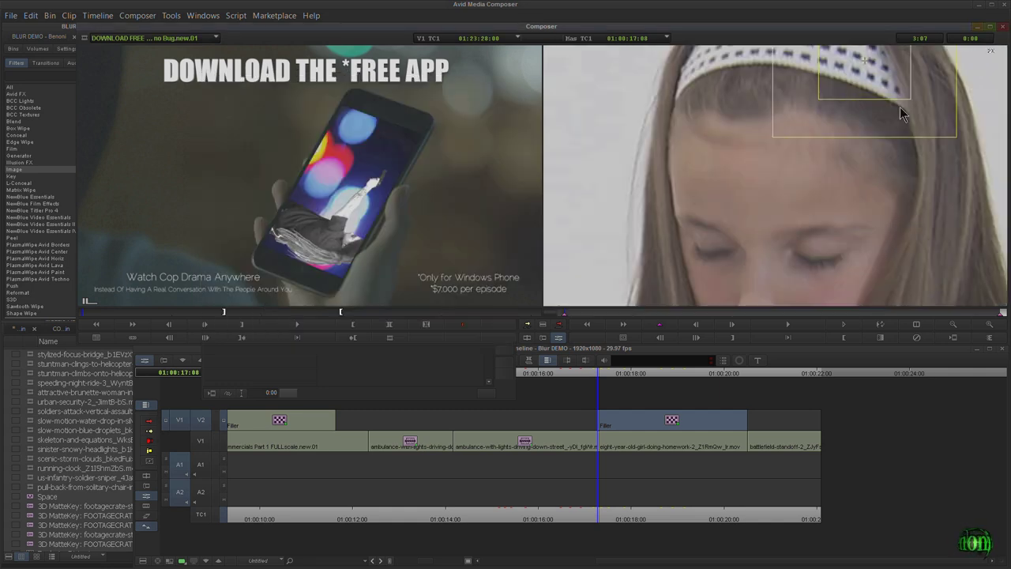
left_click_drag(899, 107, 844, 219)
left_click_drag(855, 136, 835, 155)
left_click_drag(809, 187, 788, 174)
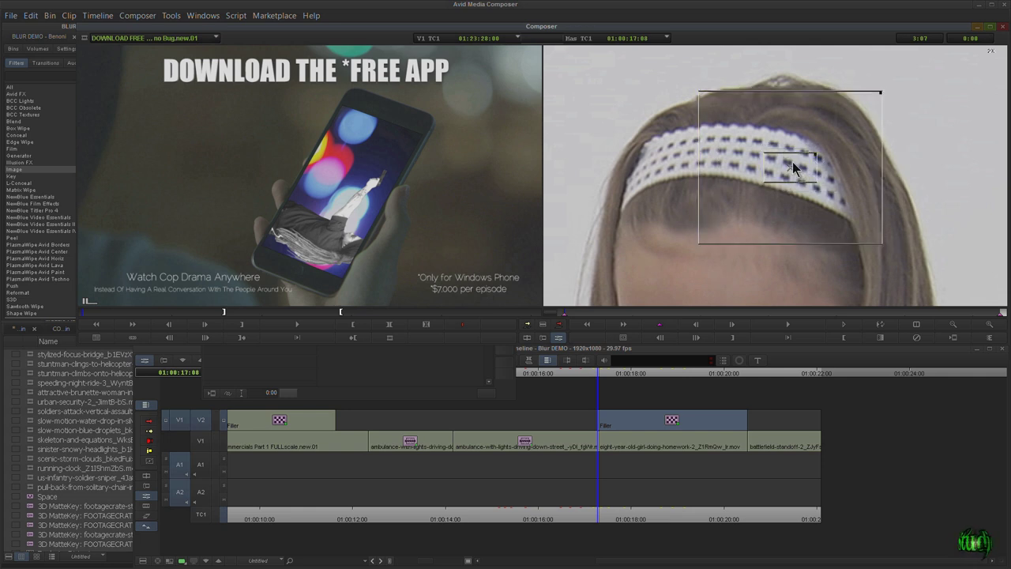
mouse_move(879, 91)
left_mouse_down()
mouse_move(870, 122)
mouse_move(877, 105)
left_mouse_up()
left_click_drag(789, 165, 794, 167)
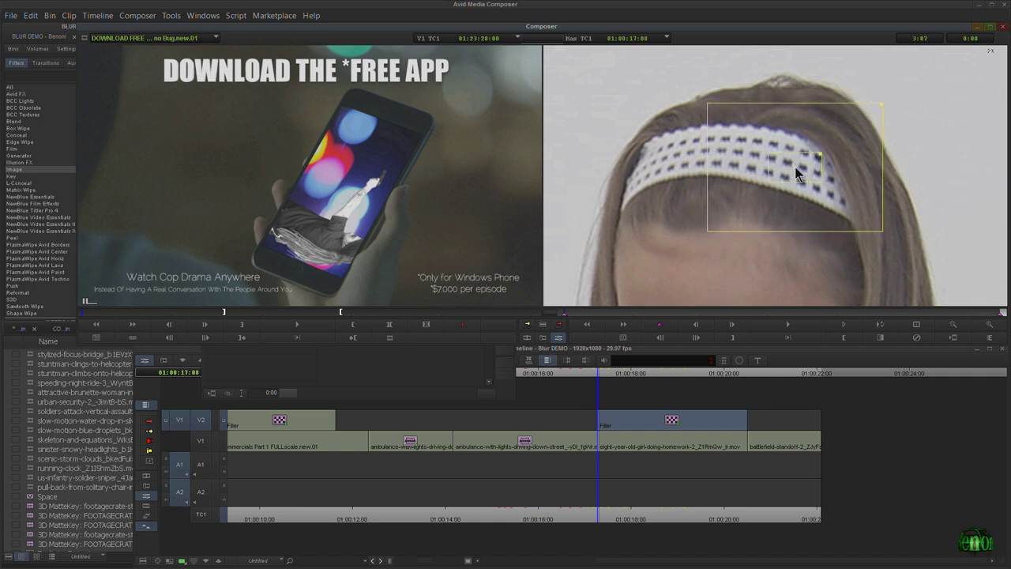
Track Point A through the homework clip, set the display to Effect Results, and close the Tracking Window
left_click(414, 373)
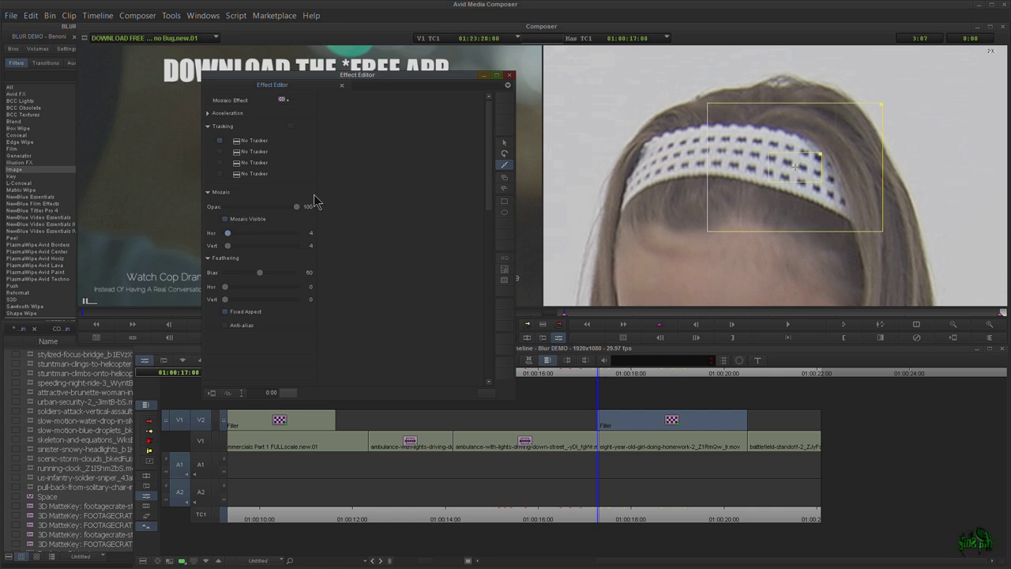
left_click(504, 269)
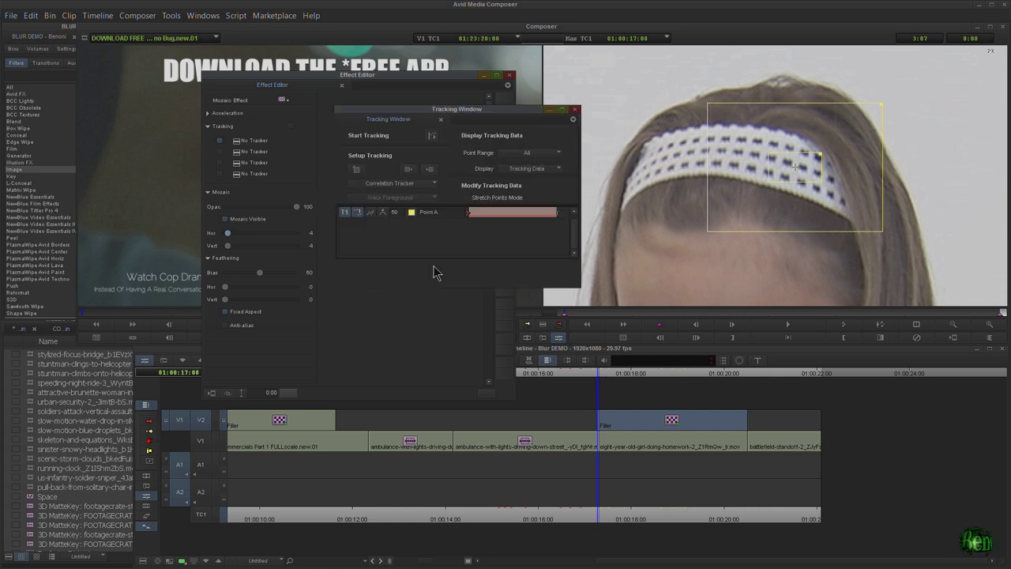
left_click(432, 136)
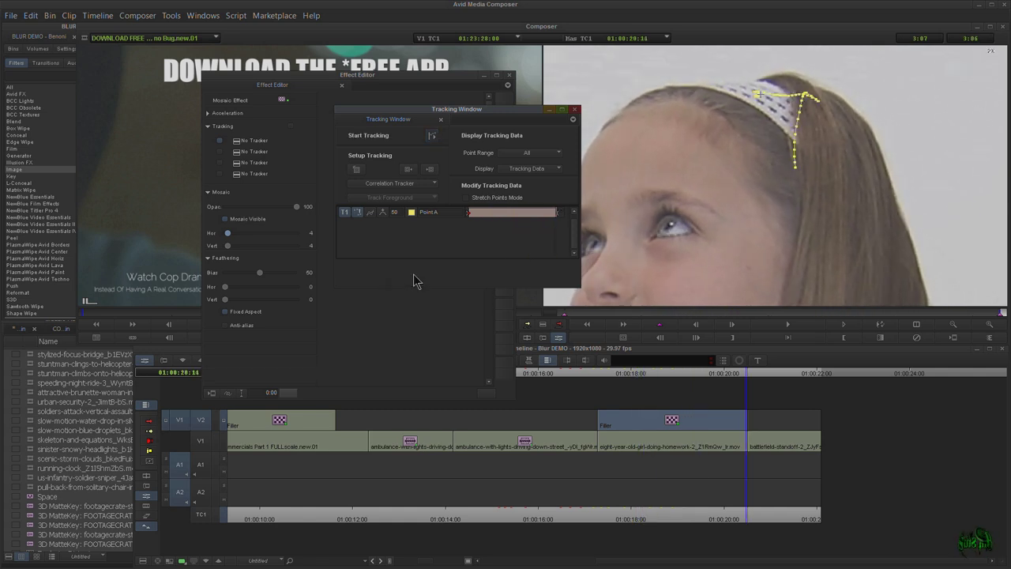
left_click(539, 168)
left_click(528, 193)
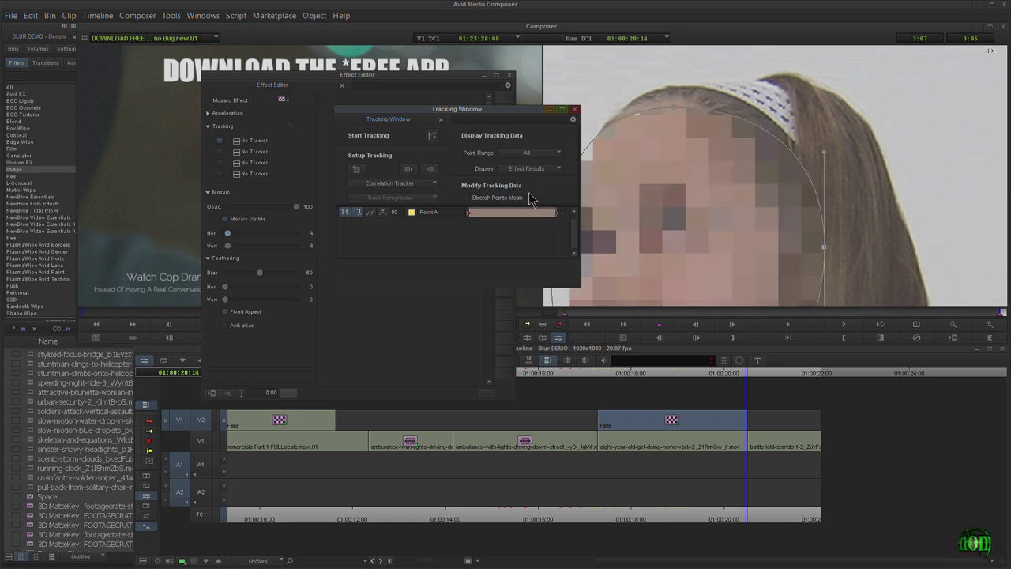
left_click(574, 114)
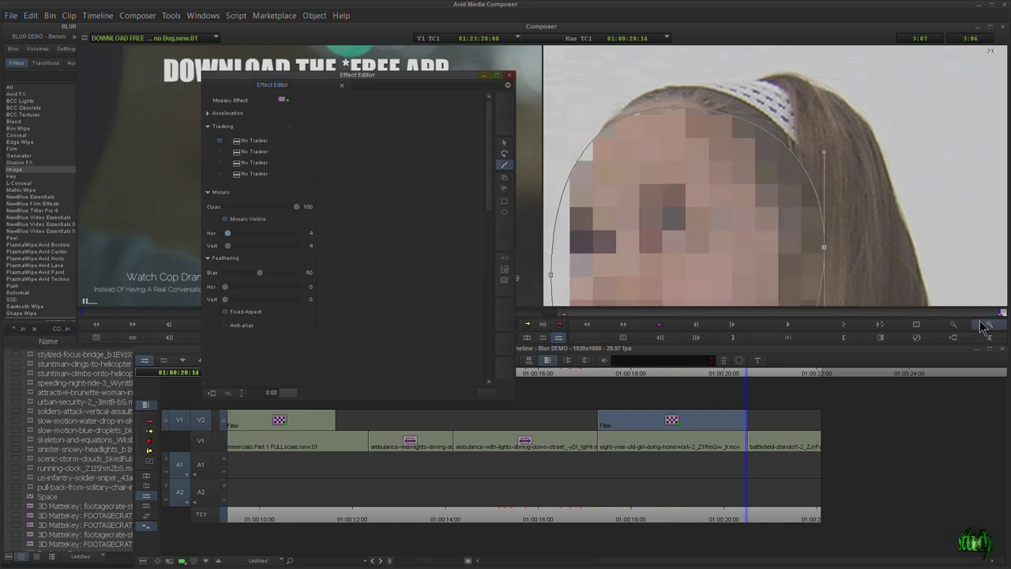
Close the Effect Editor and scrub back to 01:00:17:11 to review the tracked mosaic over the face
left_click(954, 327)
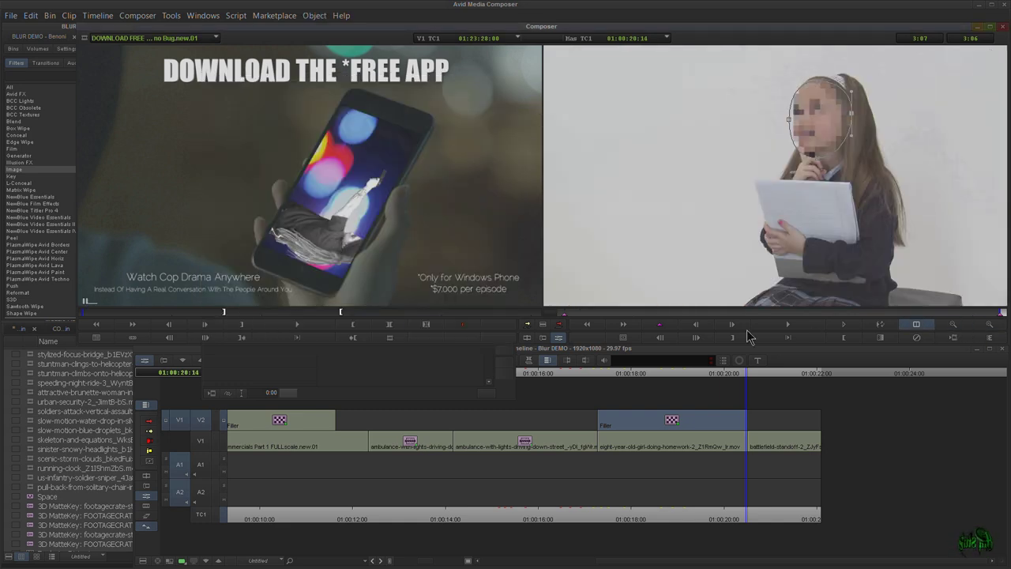
left_click(383, 368)
left_click(508, 77)
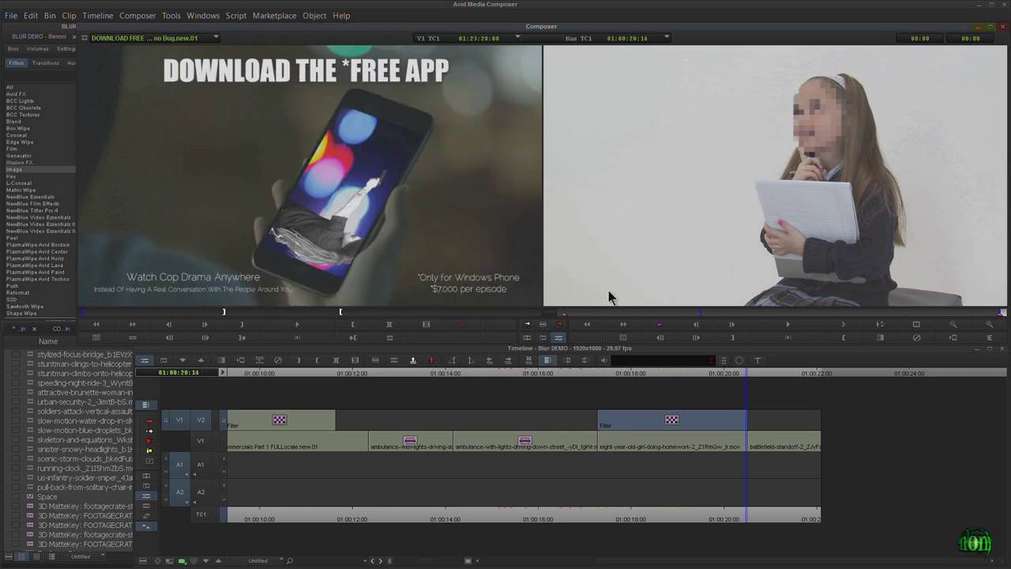
left_click_drag(658, 377, 602, 395)
Reopen the Mosaic Effect for editing at 01:00:18:23, select the oval, and open its Tracking Window
left_click(558, 337)
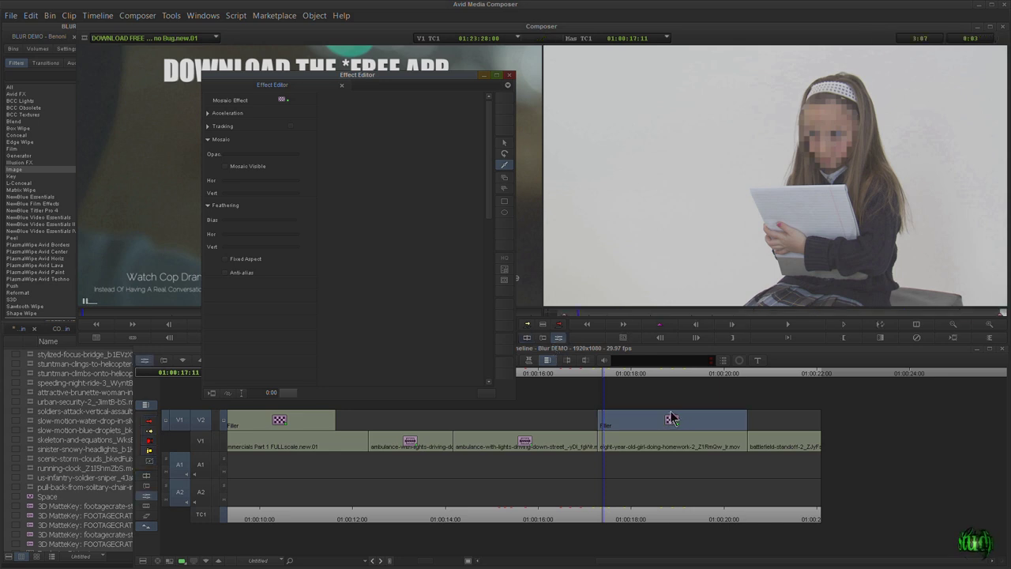
left_click(667, 419)
left_click(785, 80)
left_click(784, 79)
left_click(428, 365)
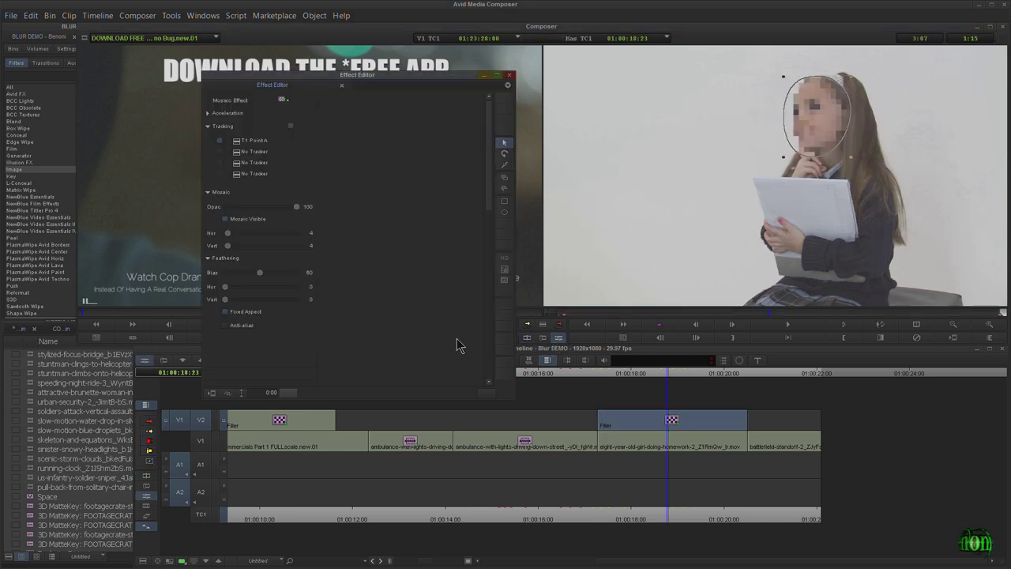
left_click(504, 278)
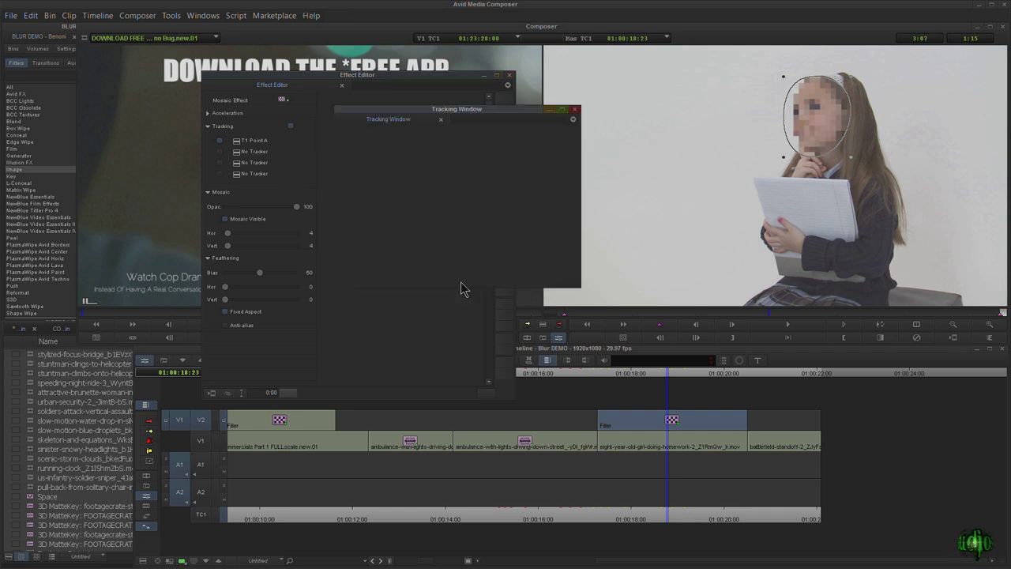
Examine the Point A tracking path around the headband at 2x and 4x magnification, and restore the full view of the frame
left_click(851, 79, "ctrl")
left_click(850, 80, "ctrl")
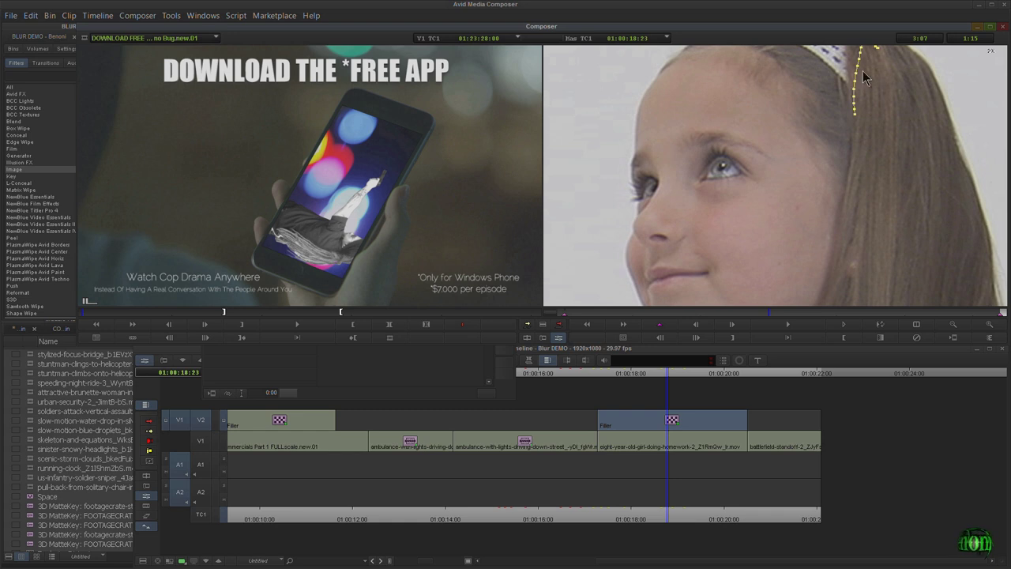
left_click_drag(888, 61, 830, 209)
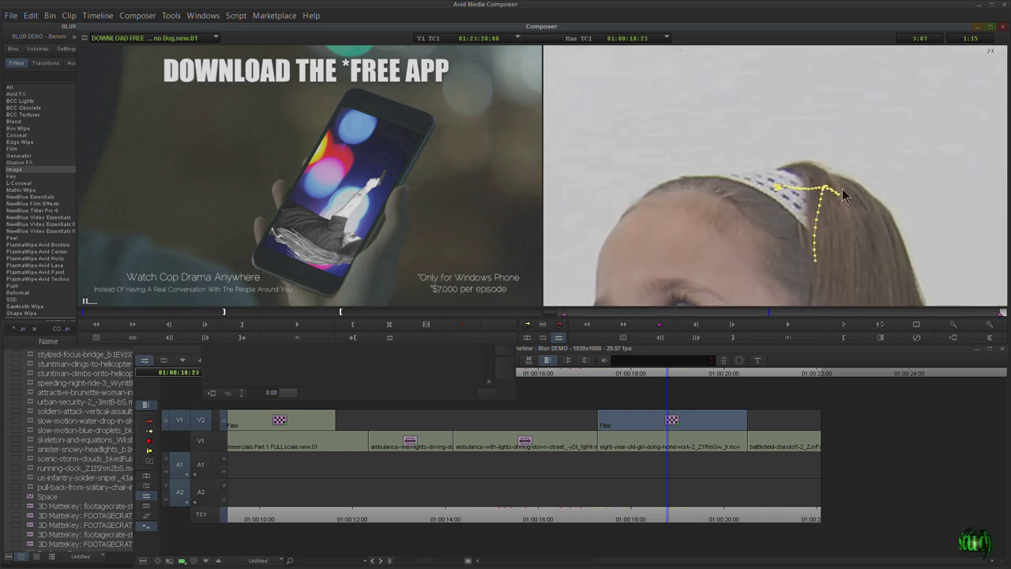
key("ctrl+l")
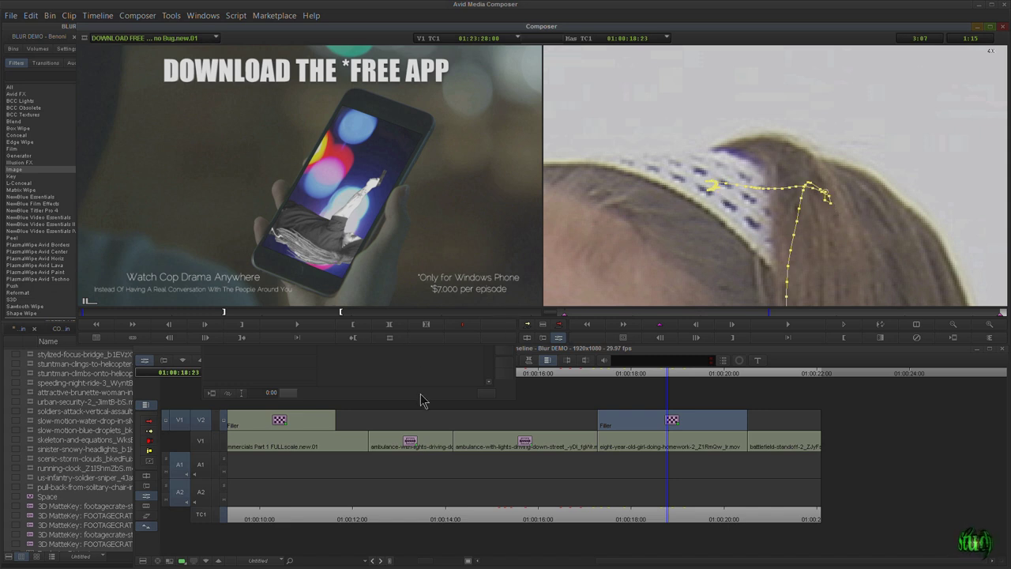
left_click(417, 368)
left_click(504, 270)
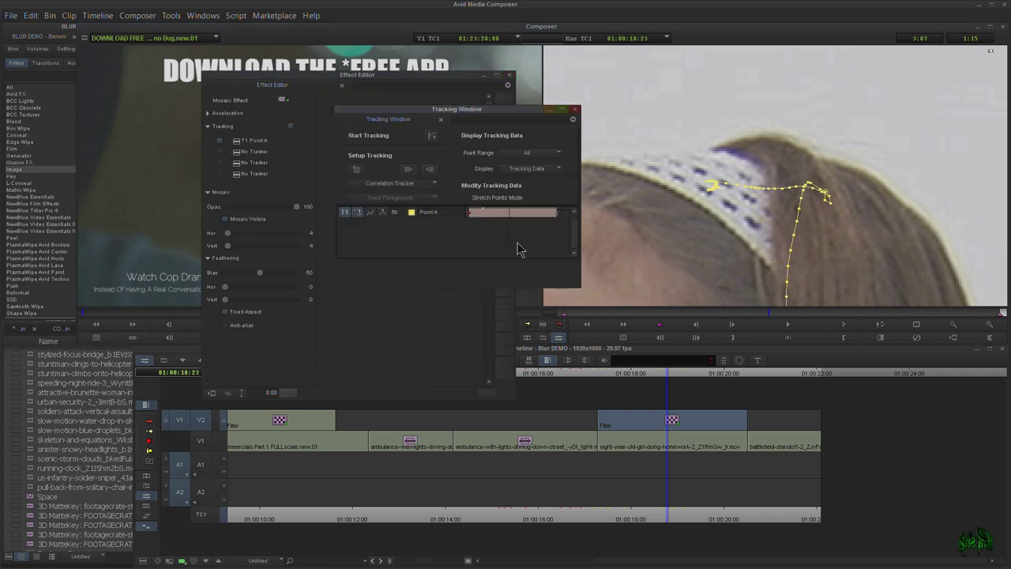
left_click(950, 325)
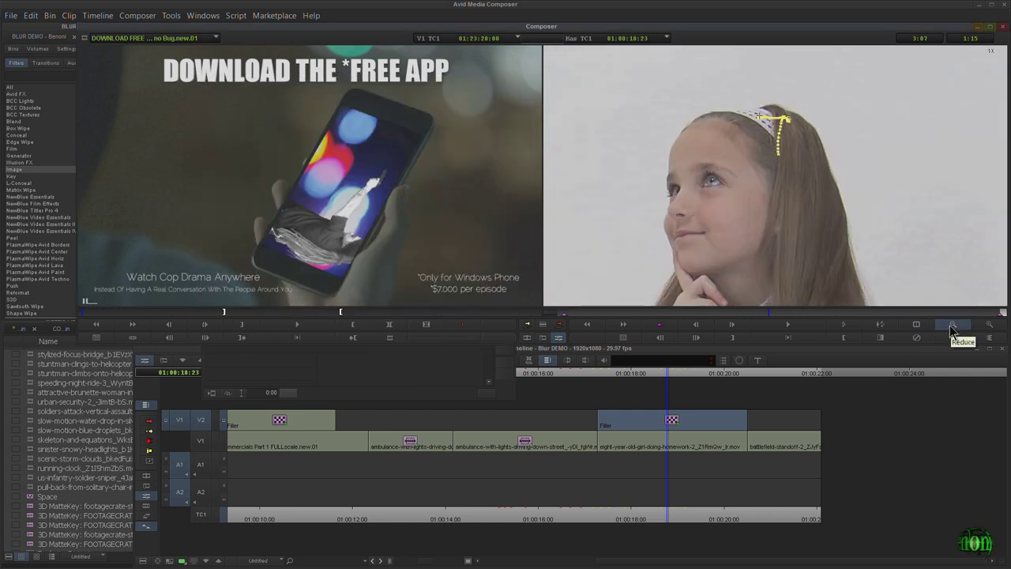
left_click(447, 369)
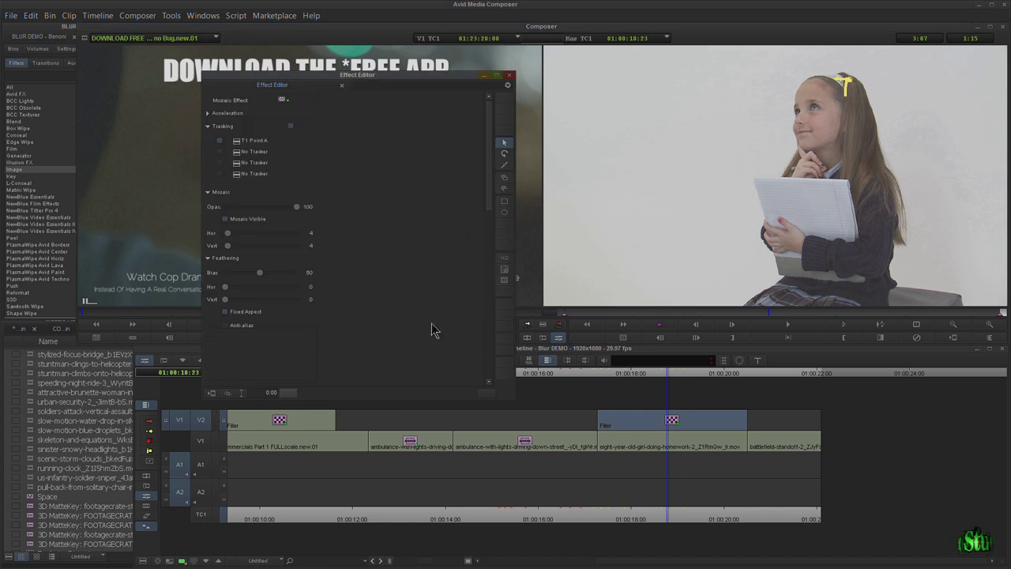
Open the Tracking Window, scrub to 01:00:17:25 to check the mosaic, and set the display to Tracking Data
left_click(504, 269)
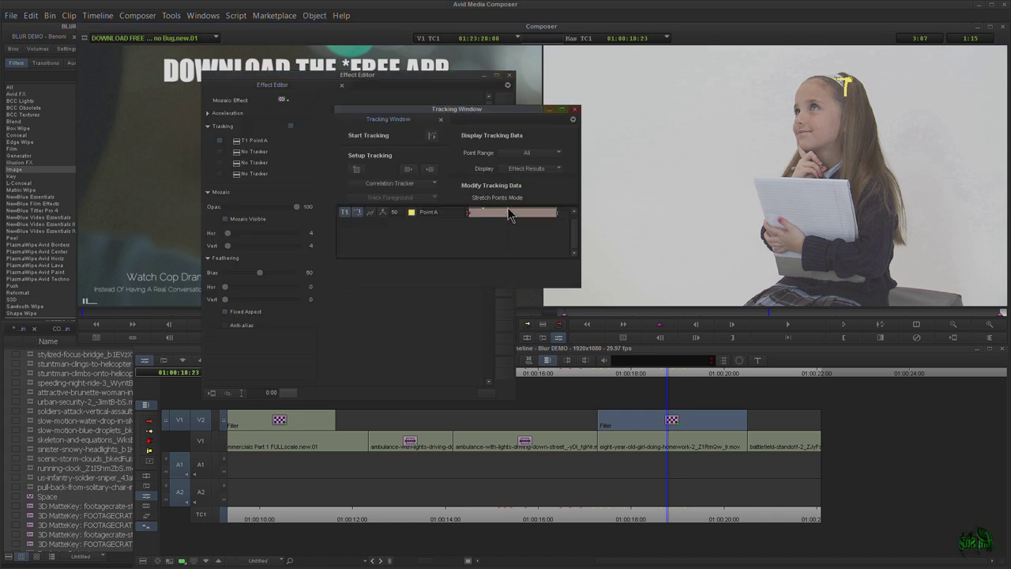
left_click(484, 213)
left_click_drag(485, 214, 485, 235)
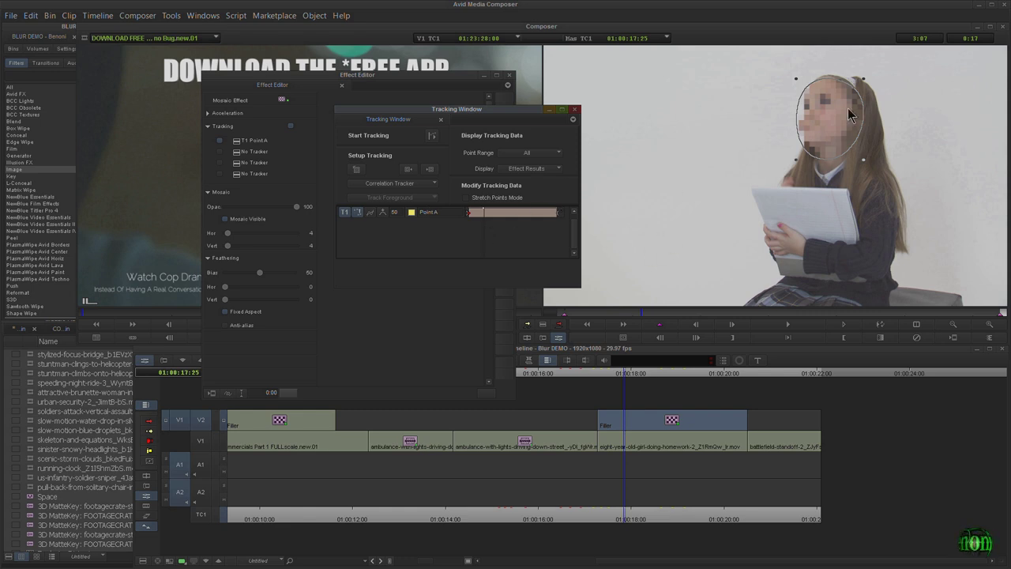
left_click(538, 169)
left_click(537, 187)
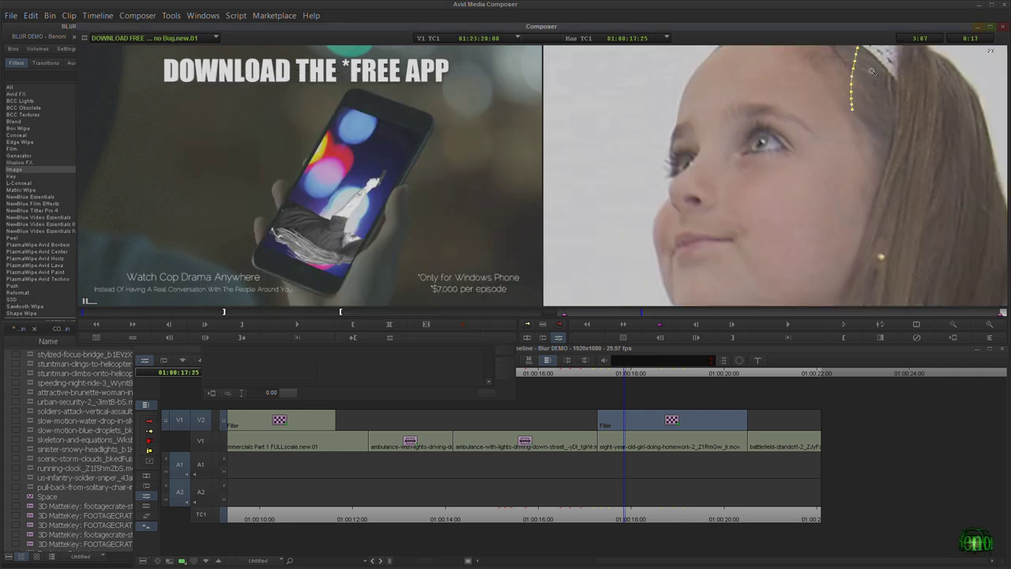
Examine the Point A tracking path from forehead to headband at 4x magnification, and restore the full view of the frame
left_click(872, 71, "ctrl")
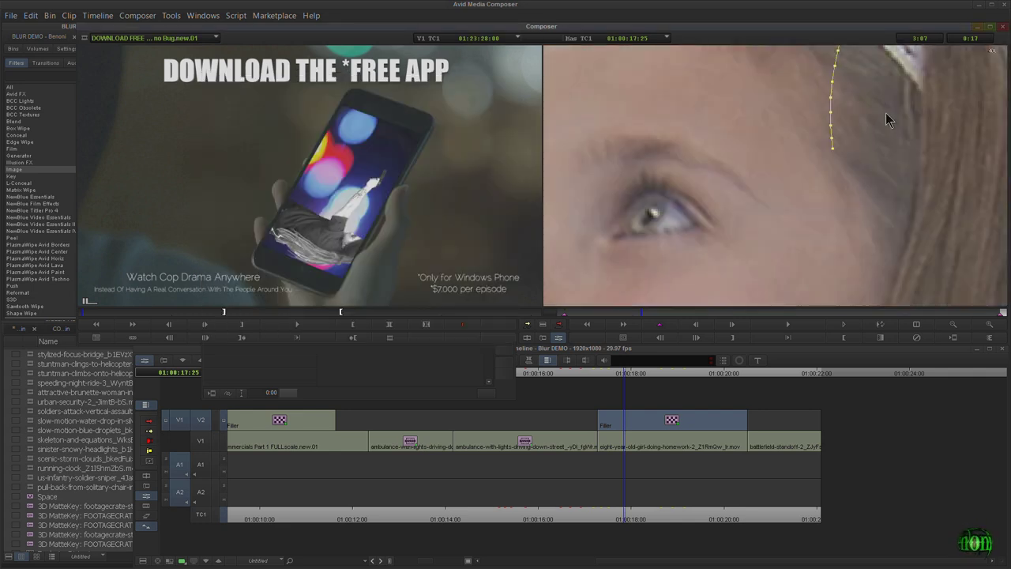
left_click_drag(895, 103, 889, 255)
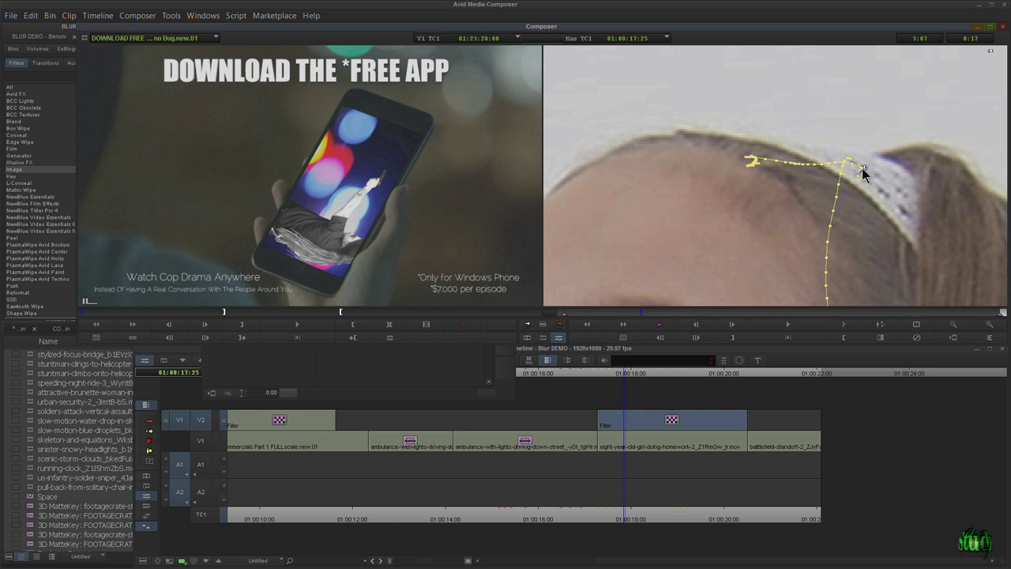
left_click(953, 326)
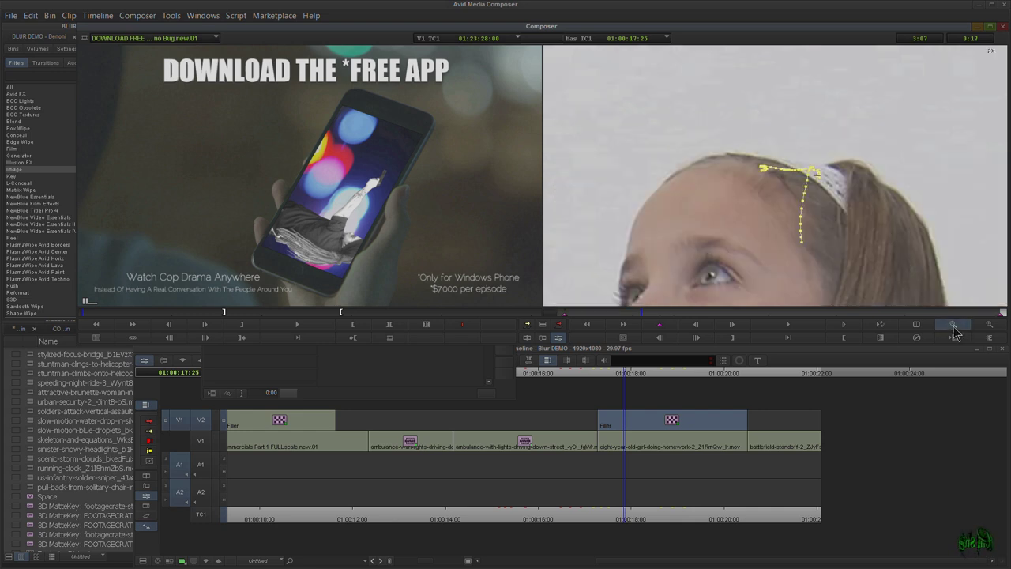
left_click(953, 326)
left_click(953, 326)
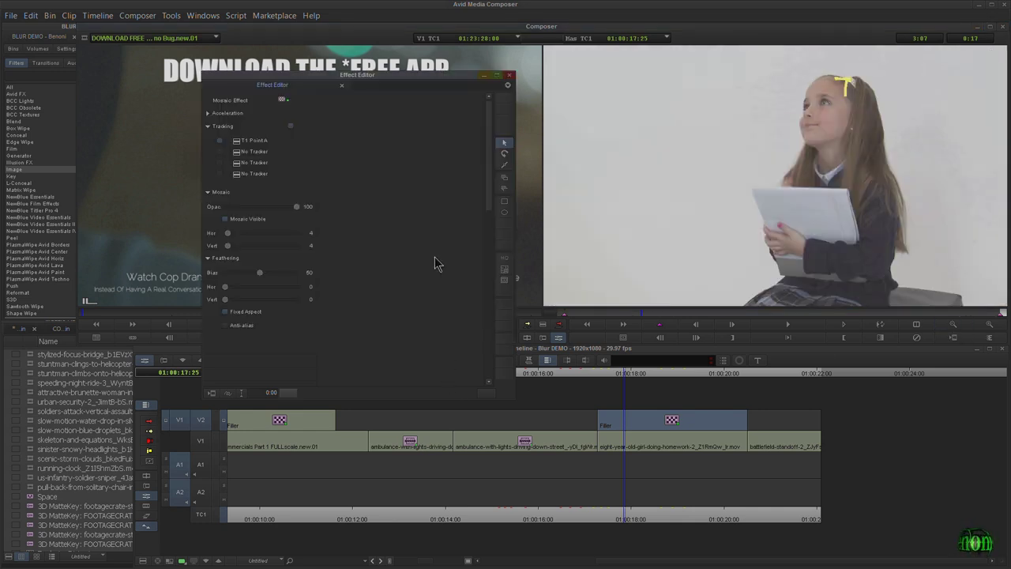
Reopen the Tracking Window, scrub to 01:00:18:11, and select the mosaic oval over the girl's face
left_click(503, 271)
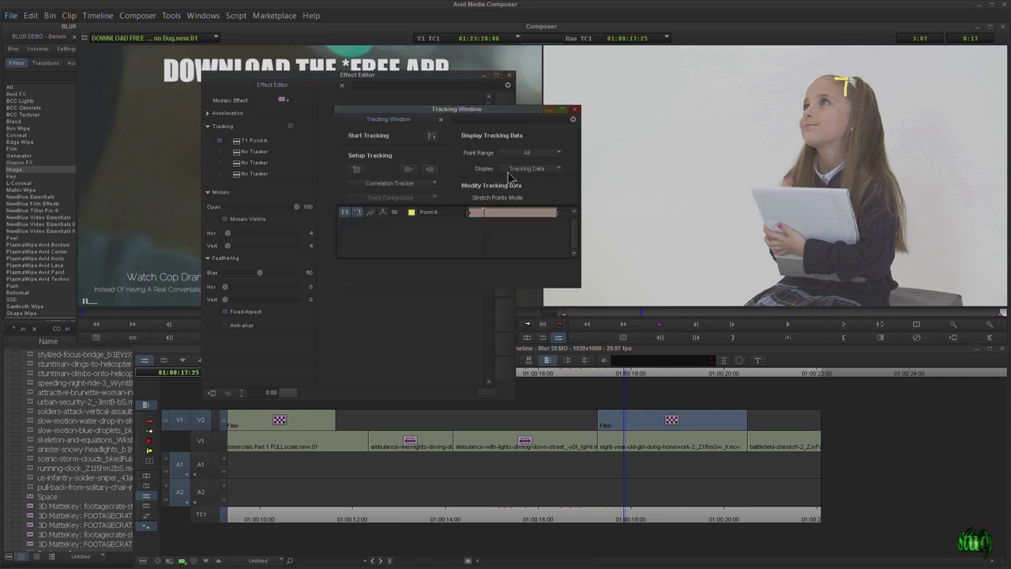
mouse_move(483, 214)
left_mouse_down()
mouse_move(472, 215)
mouse_move(513, 225)
mouse_move(499, 221)
left_mouse_up()
left_click(815, 129)
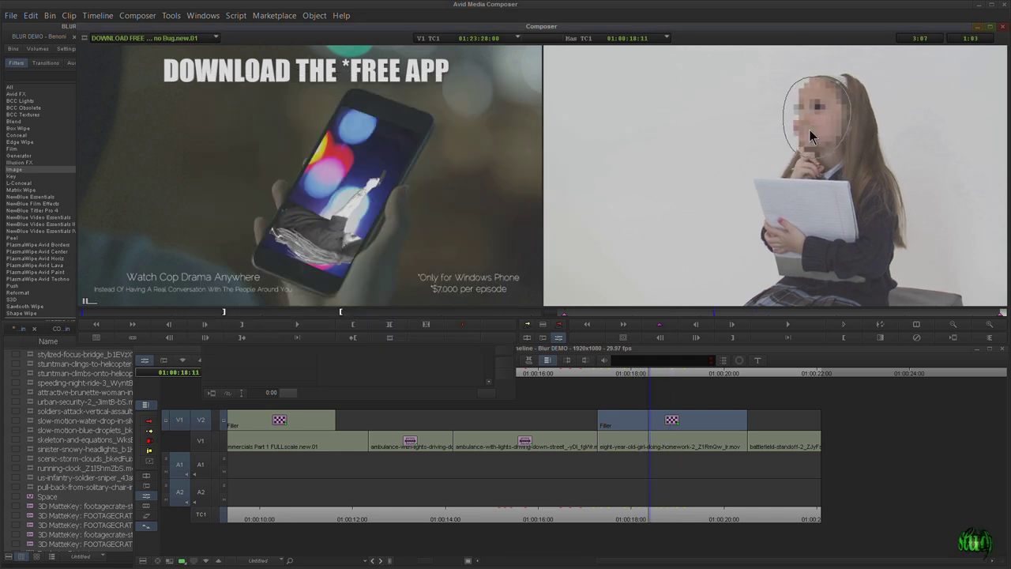
left_click(423, 366)
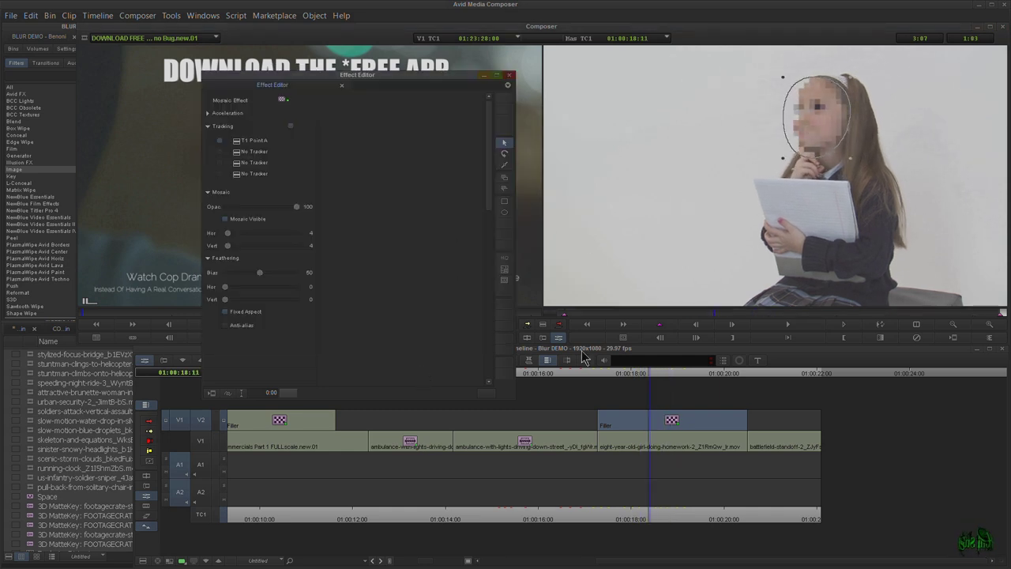
Close the Effect Editor and park at the start of the battlefield clip, 01:00:20:15
left_click(508, 75)
left_click_drag(627, 372, 735, 385)
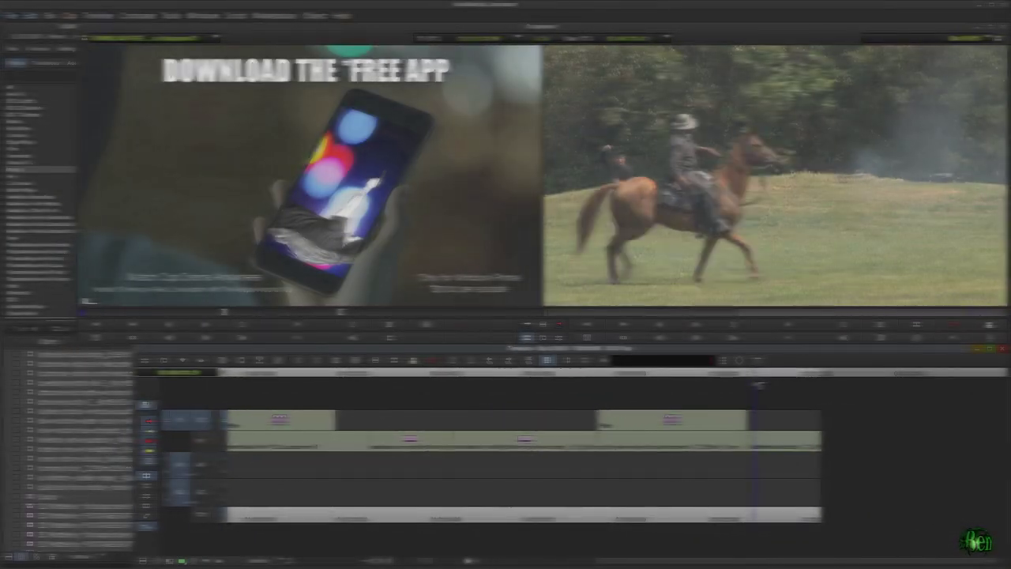
mouse_move(755, 381)
left_mouse_down()
mouse_move(748, 376)
mouse_move(775, 383)
mouse_move(783, 374)
mouse_move(763, 385)
mouse_move(801, 390)
mouse_move(764, 392)
mouse_move(786, 393)
mouse_move(808, 371)
mouse_move(748, 373)
left_mouse_up()
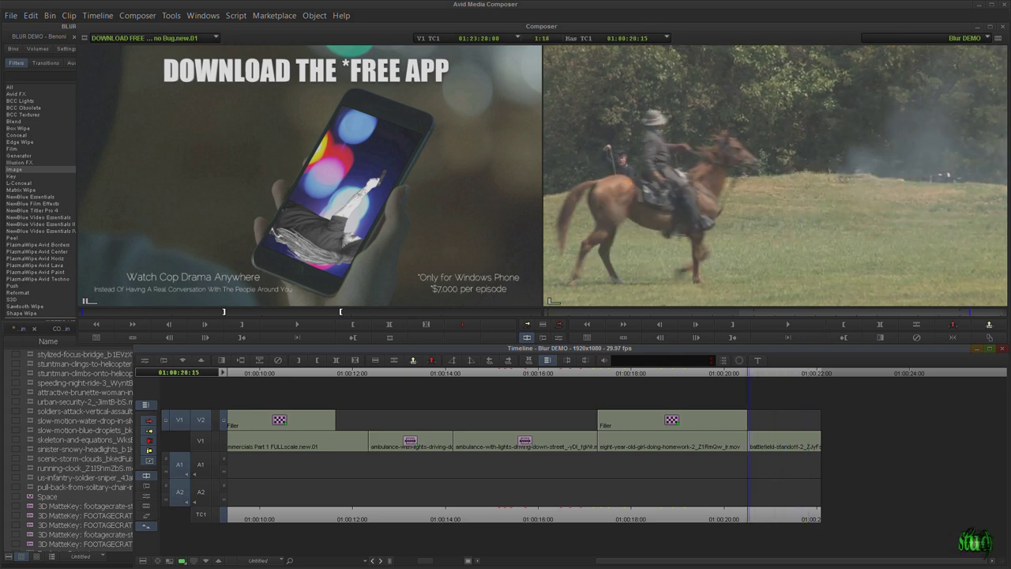
Apply the Mosaic Effect to the battlefield clip on V1, and close its Effect Editor
left_click(11, 171)
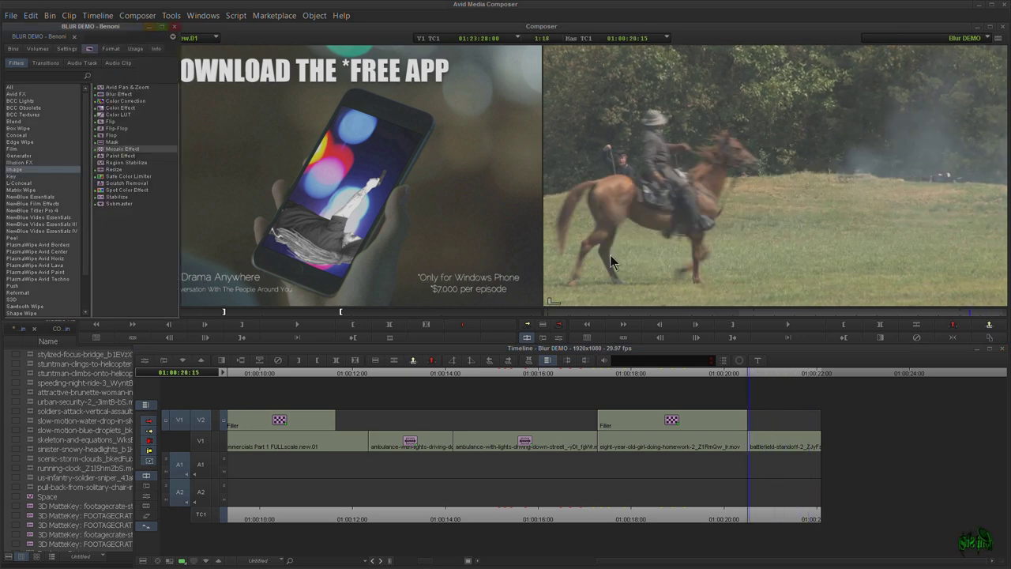
left_click(102, 149)
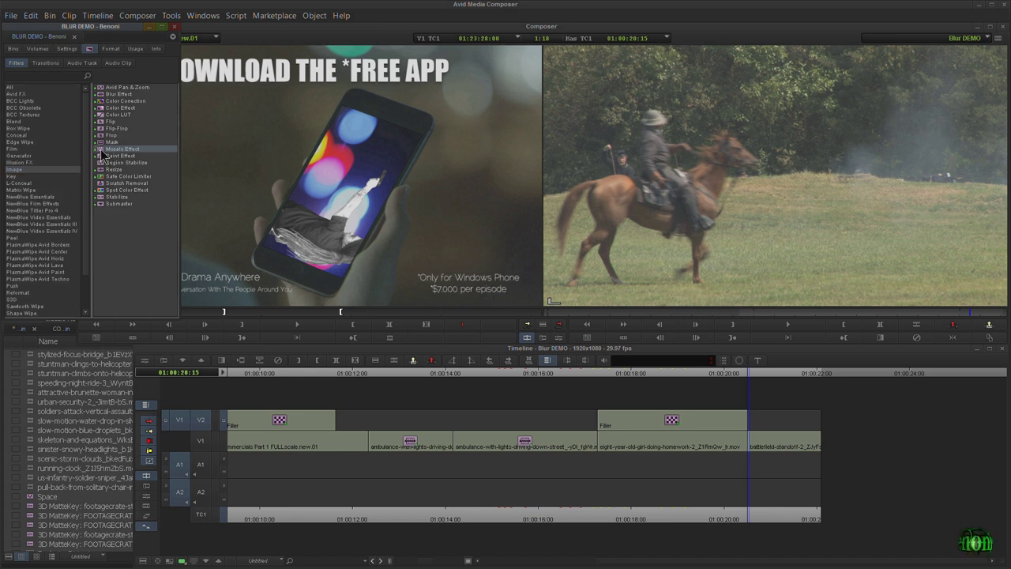
left_click_drag(678, 397, 773, 450)
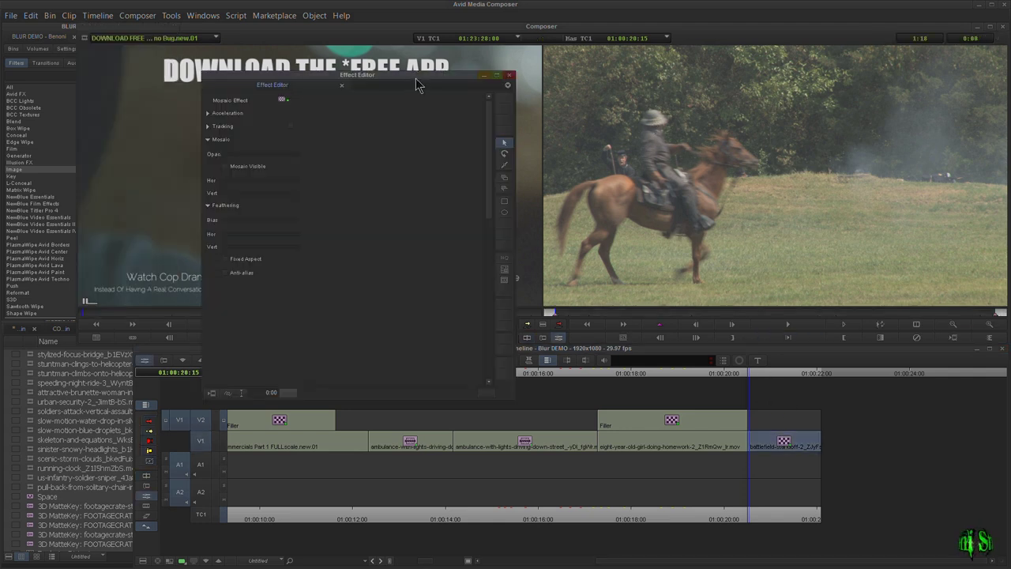
left_click_drag(415, 79, 413, 72)
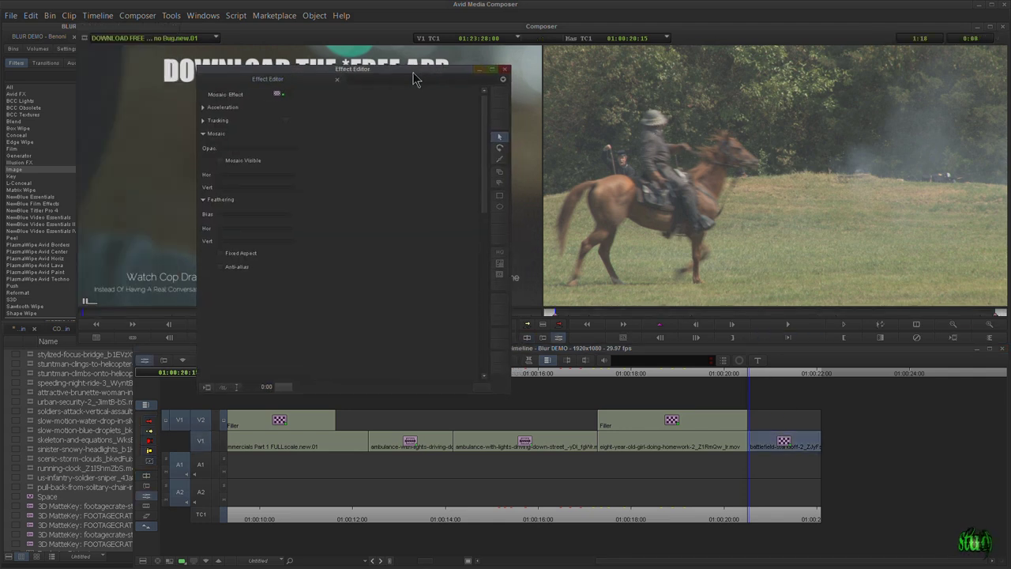
left_click(504, 72)
Try a Blur Effect on the V2 filler above the battlefield clip, scrub through it, and delete it
left_click(24, 169)
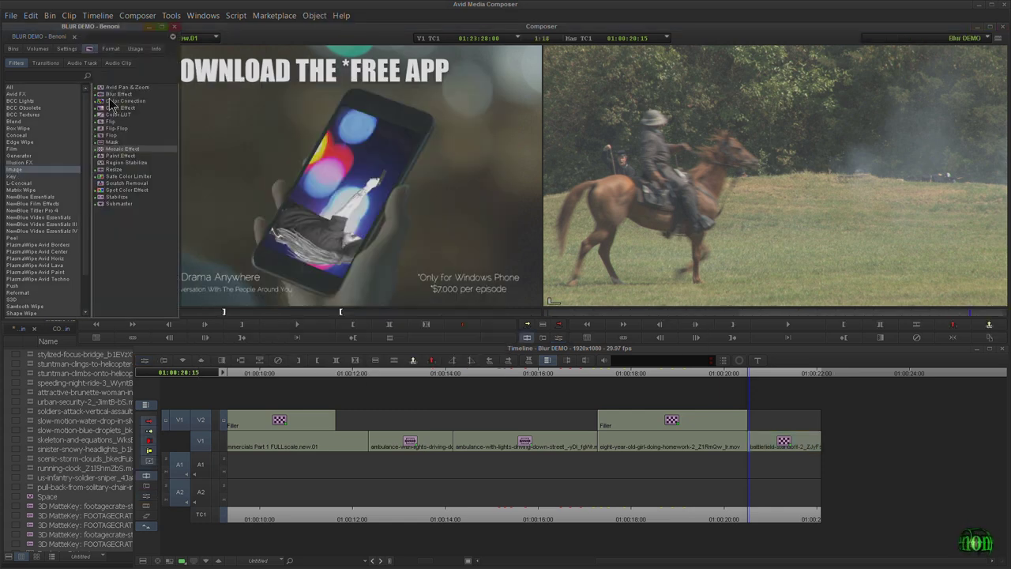
left_click_drag(119, 94, 765, 421)
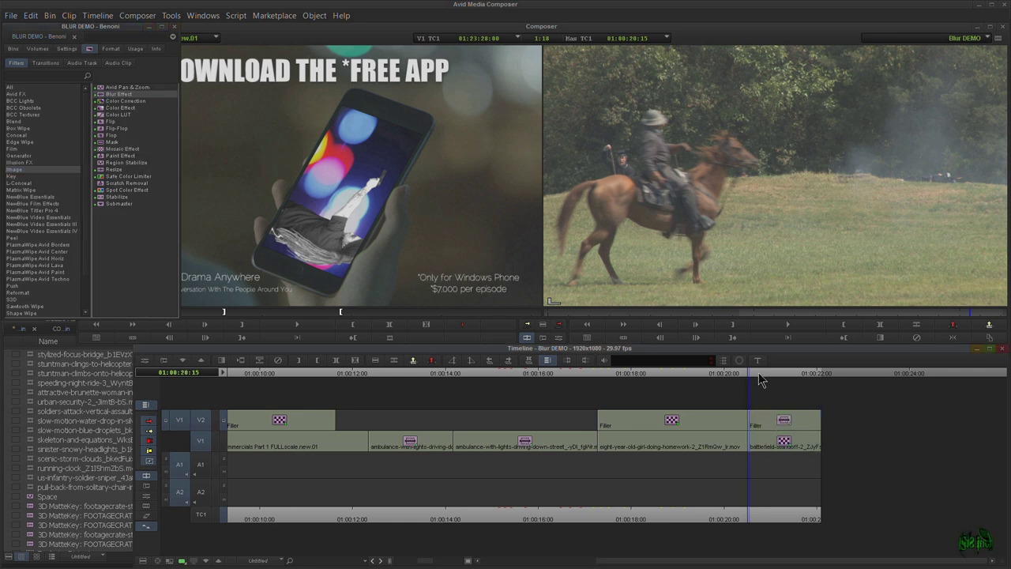
left_click_drag(758, 380, 765, 377)
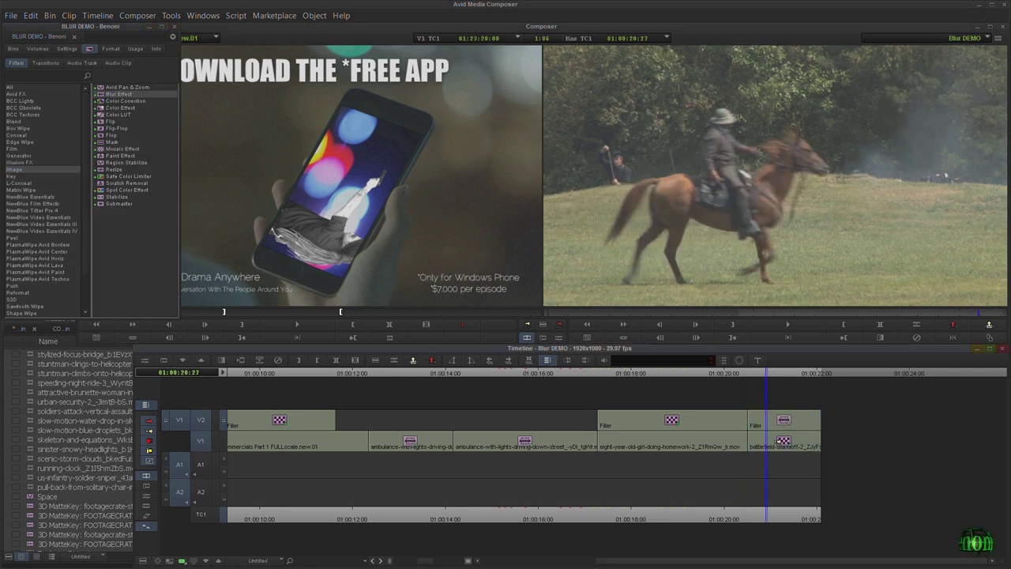
left_click_drag(778, 373, 756, 376)
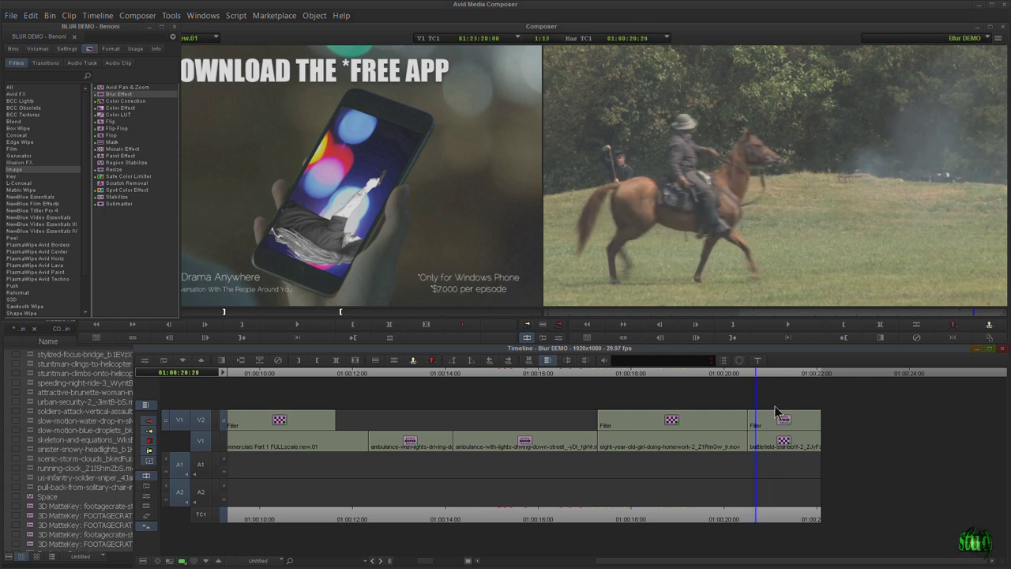
left_click(777, 417)
key("Delete")
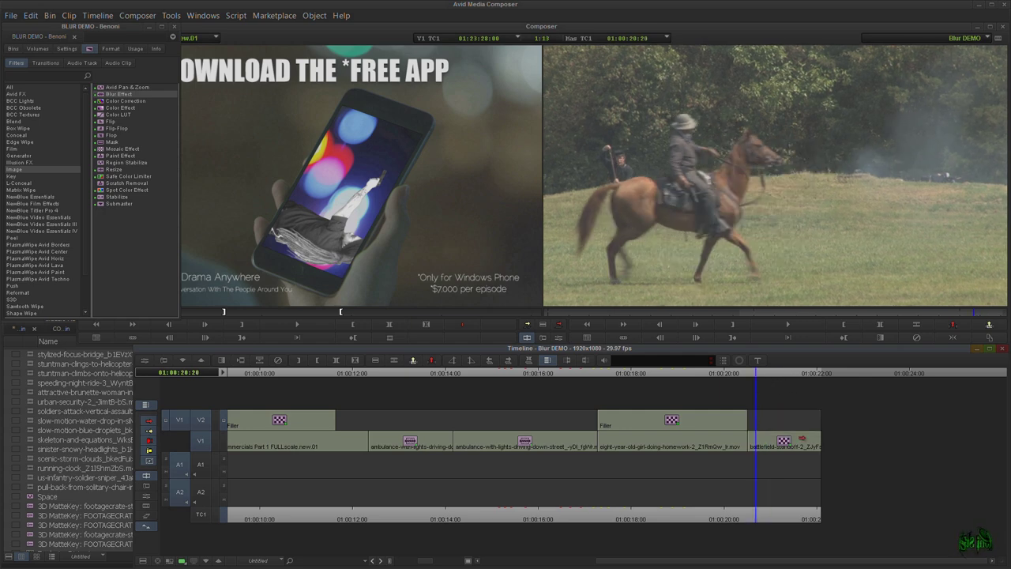
Edit the battlefield clip's Mosaic Effect at 01:00:20:15, drawing an oval around the background soldier's face behind the horse
key("a")
left_click(558, 338)
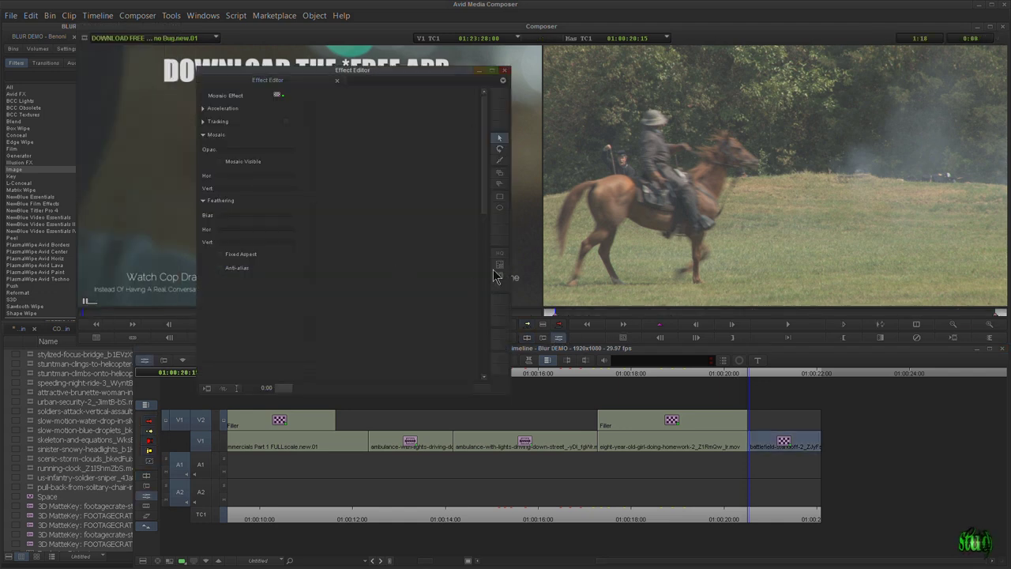
left_click(499, 208)
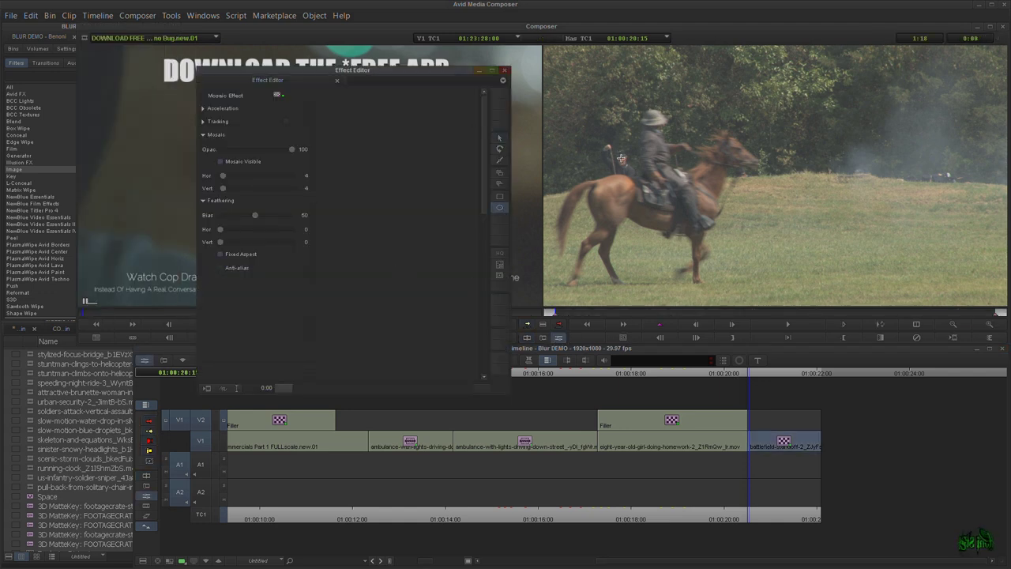
left_click(623, 163, "ctrl+shift")
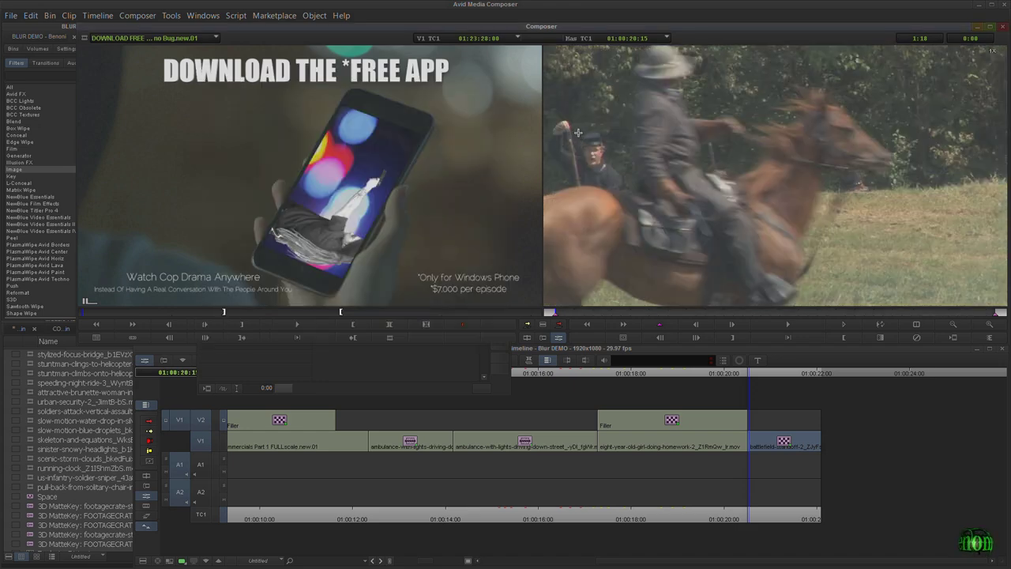
left_click_drag(599, 165, 612, 165)
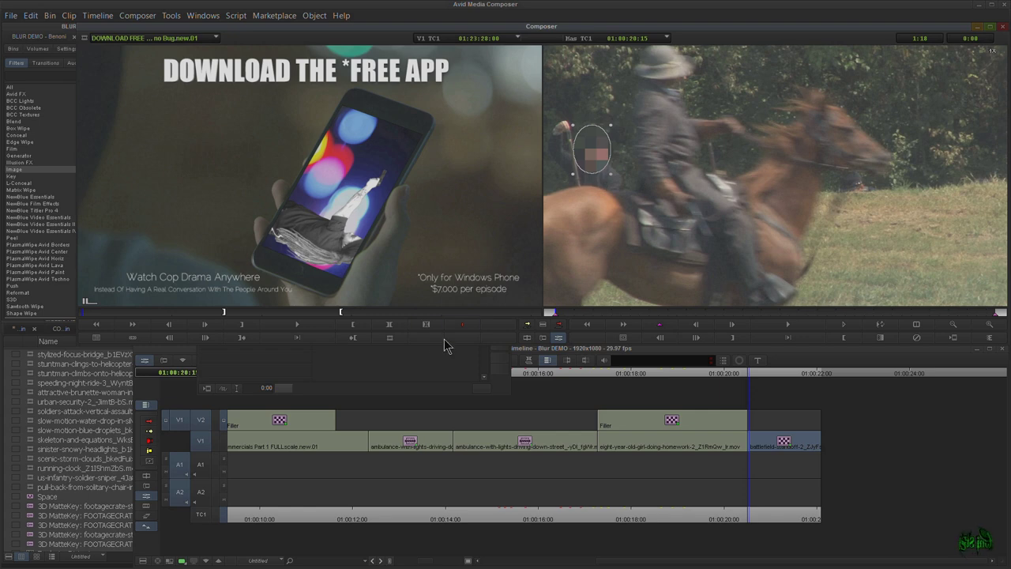
Draw a second mosaic oval over the rider's head and hat, and leave effect editing
left_click(409, 368)
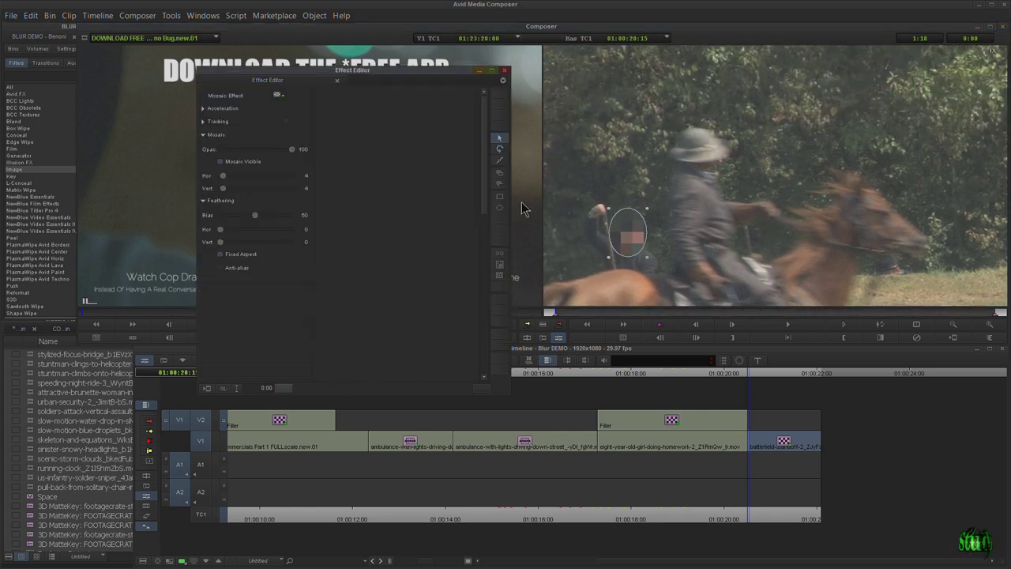
left_click(499, 207)
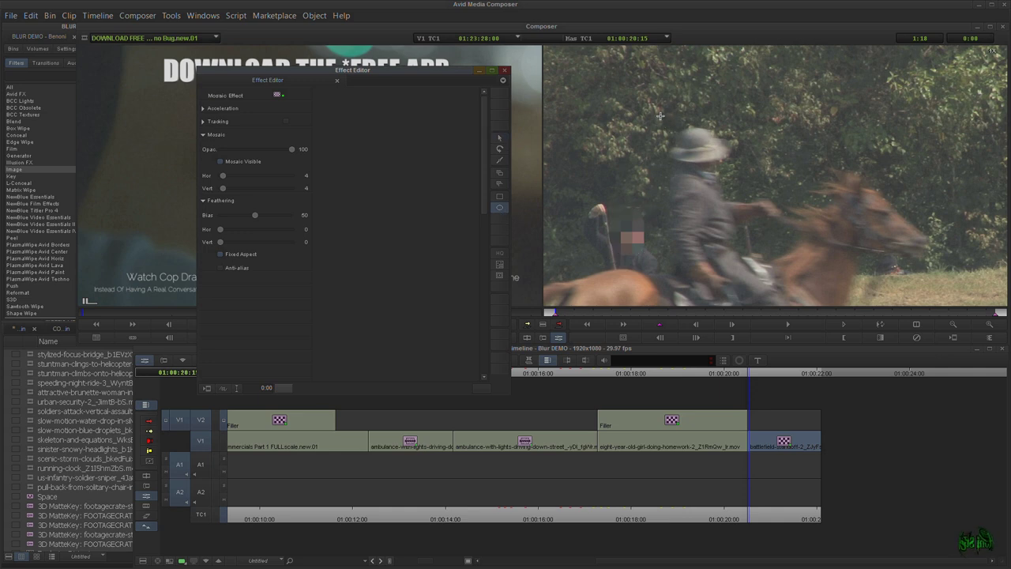
left_click_drag(661, 116, 735, 186)
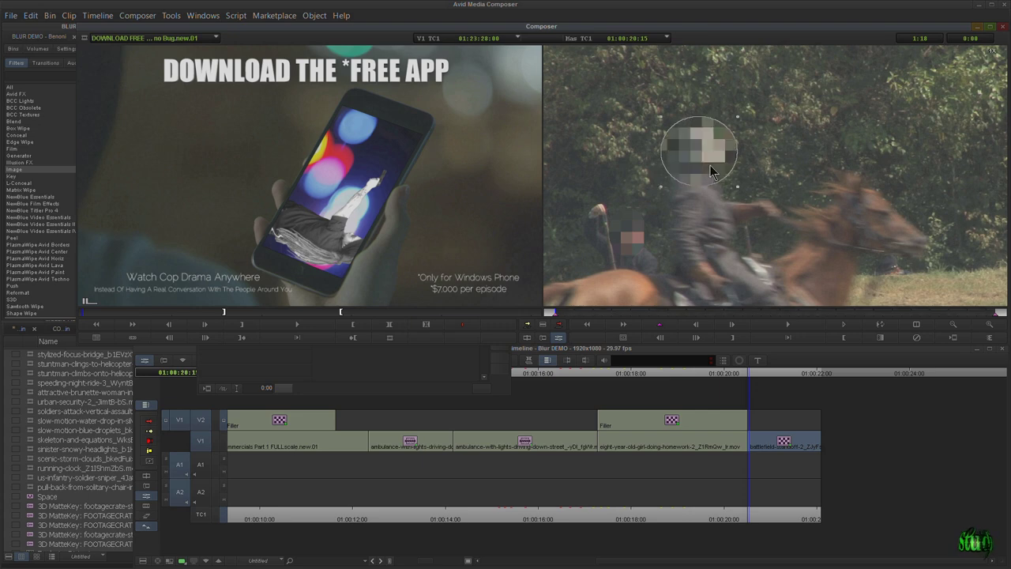
left_click(370, 363)
left_click(652, 457)
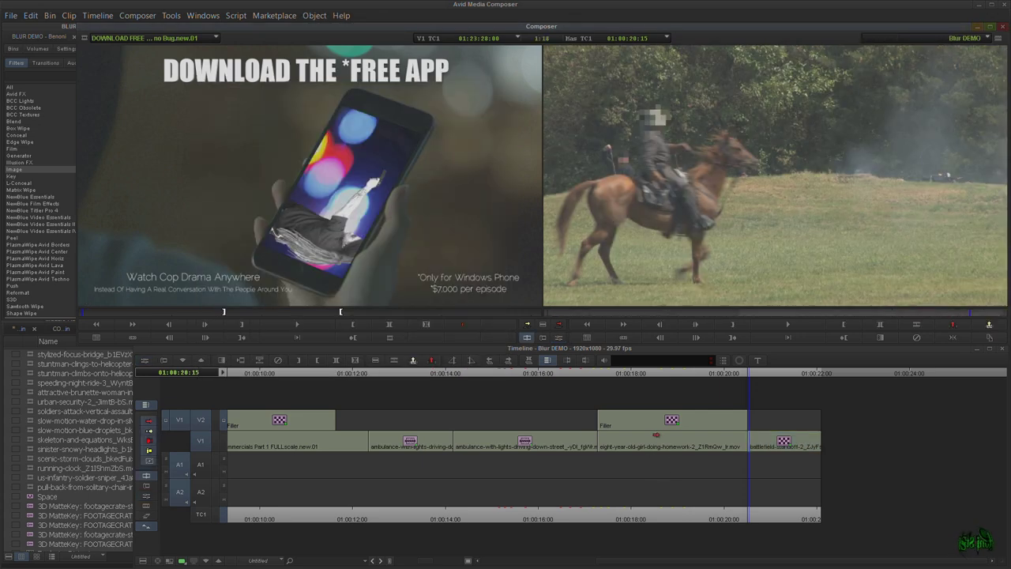
At 01:00:21:20, reopen the Mosaic Effect and adjust the background oval to cover the distant soldier's whole head
left_click_drag(749, 382, 796, 378)
left_click(804, 376)
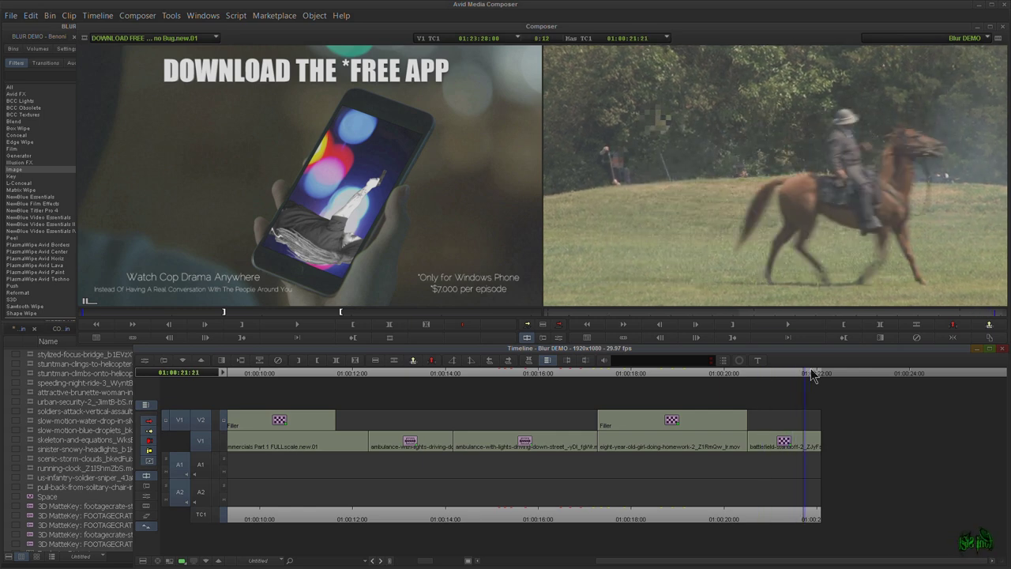
key("Left")
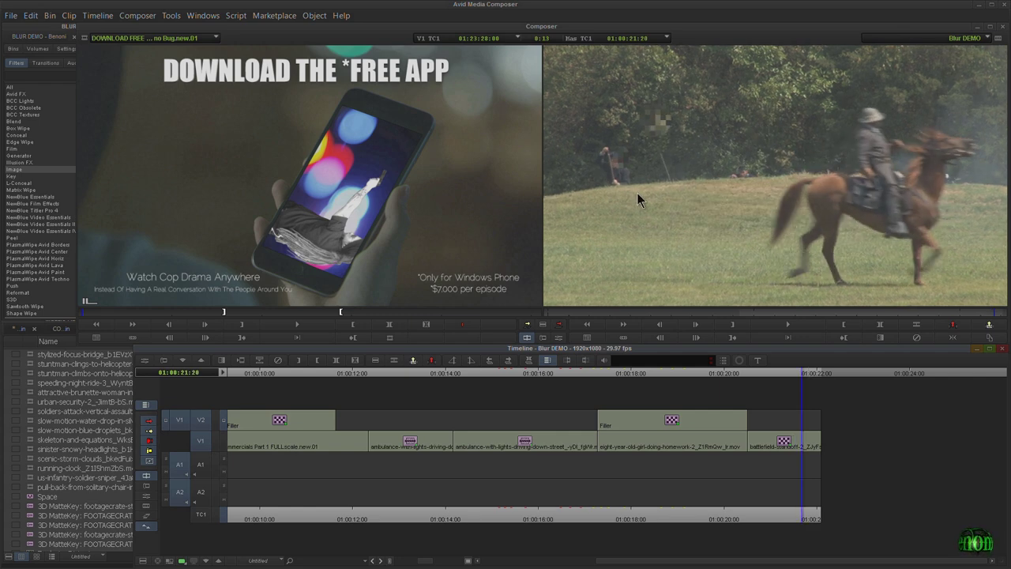
left_click(560, 335)
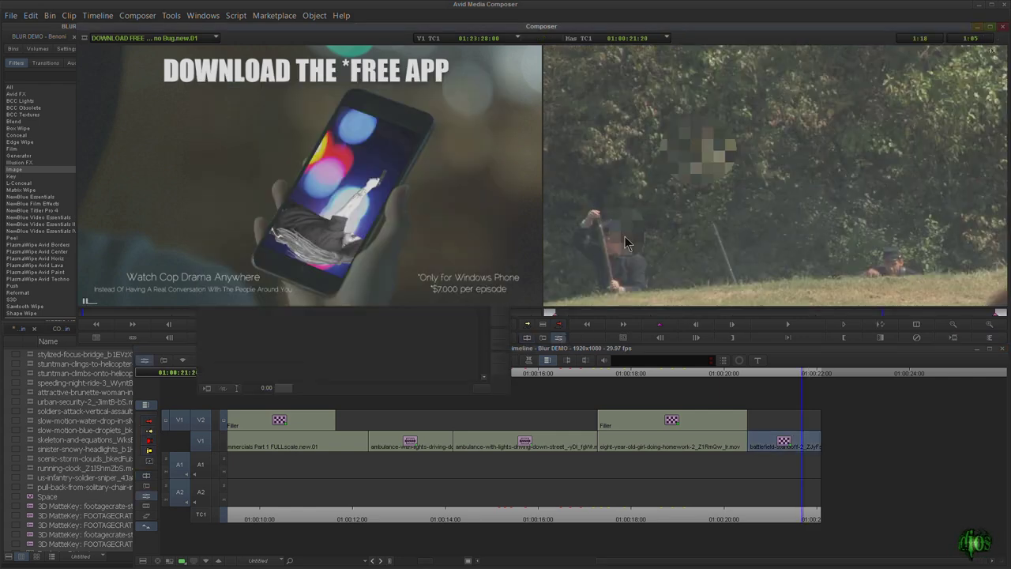
mouse_move(625, 236)
left_mouse_down()
mouse_move(647, 205)
mouse_move(628, 231)
left_mouse_up()
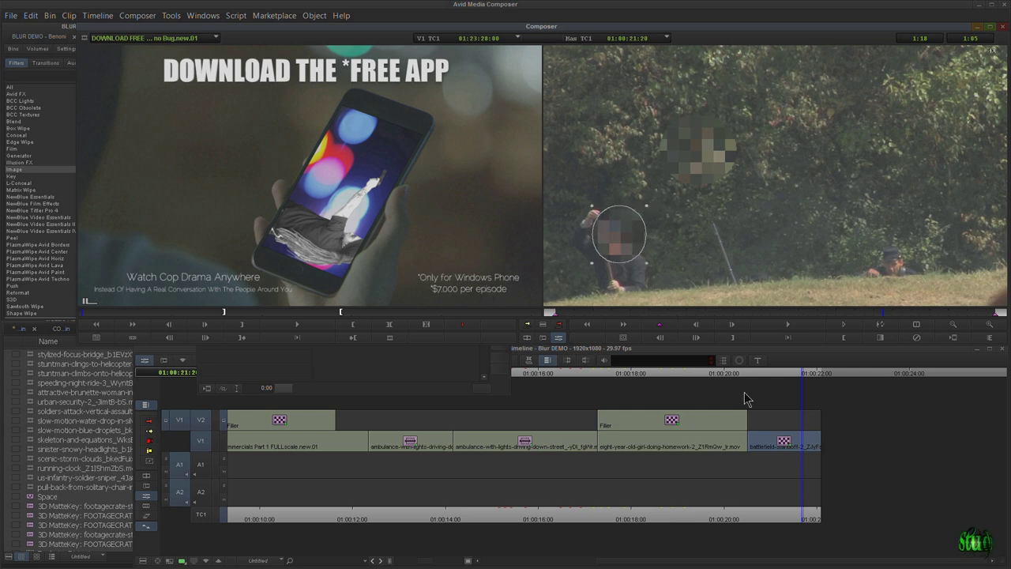
left_click(378, 367)
Reopen the battlefield clip's Mosaic Effect at 01:00:20:15 and select the oval over the rider's head
left_click_drag(784, 372, 763, 394)
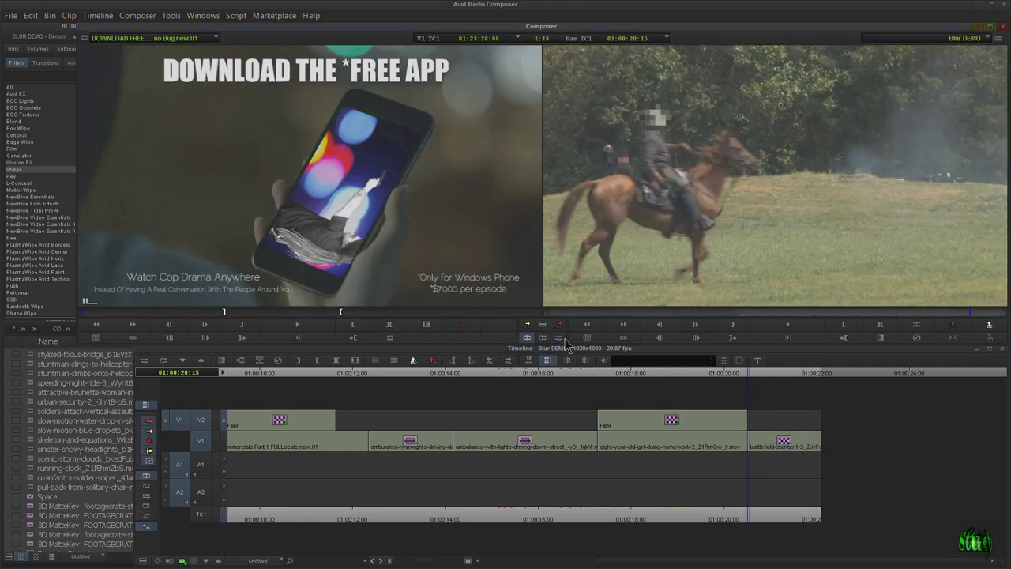
left_click(559, 337)
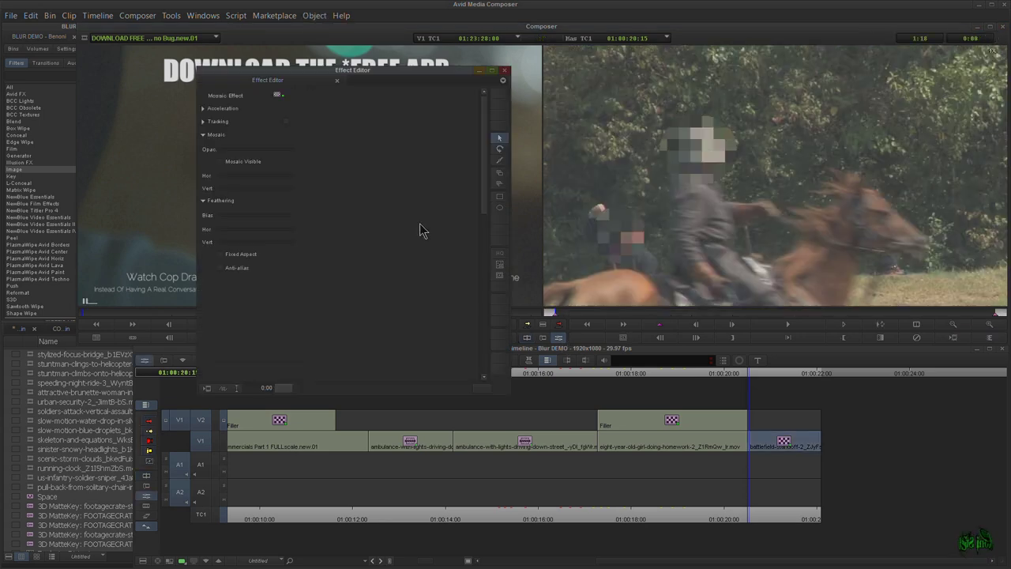
left_click(944, 322)
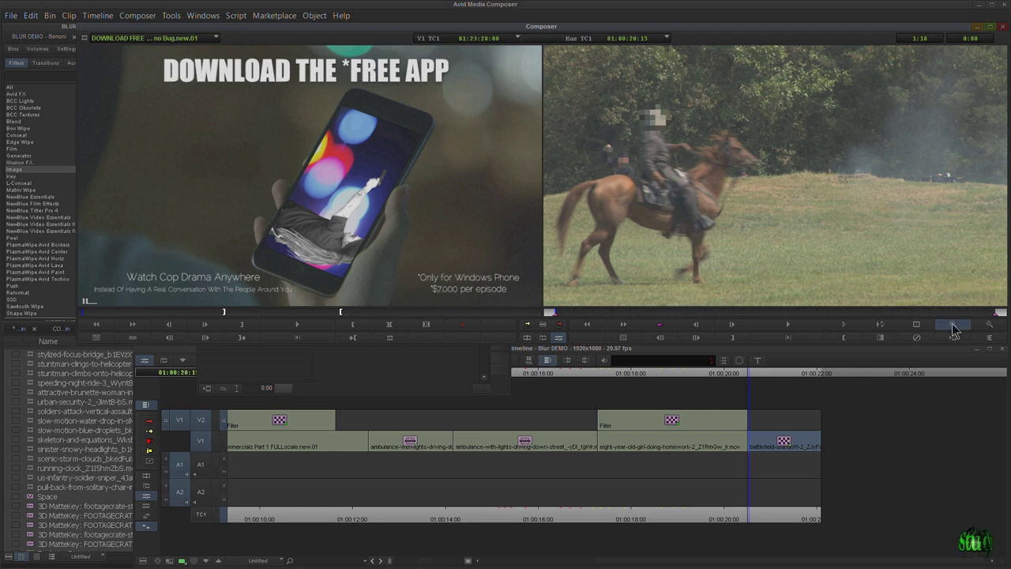
left_click(953, 324)
left_click(990, 325)
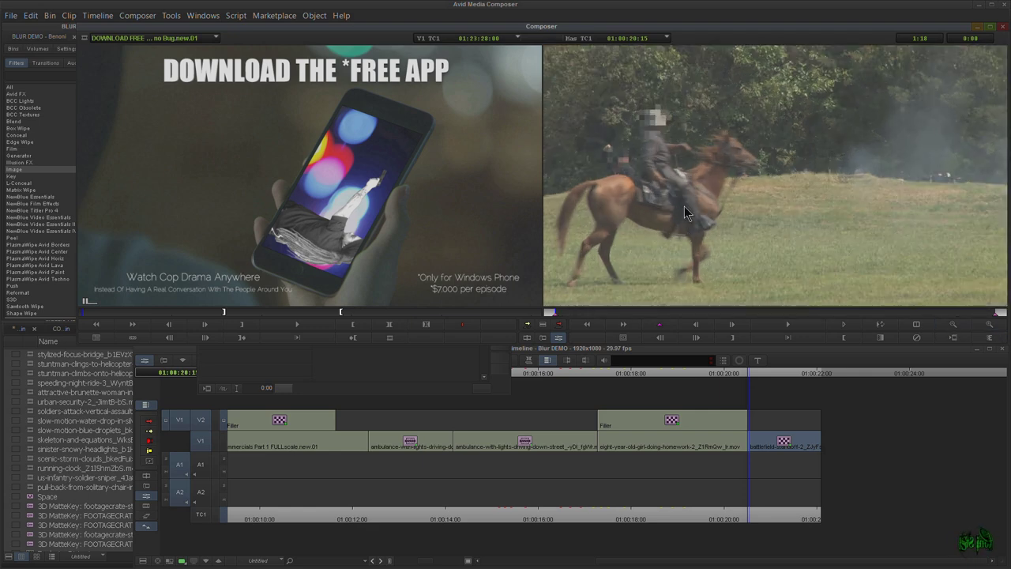
left_click(422, 365)
left_click(660, 127)
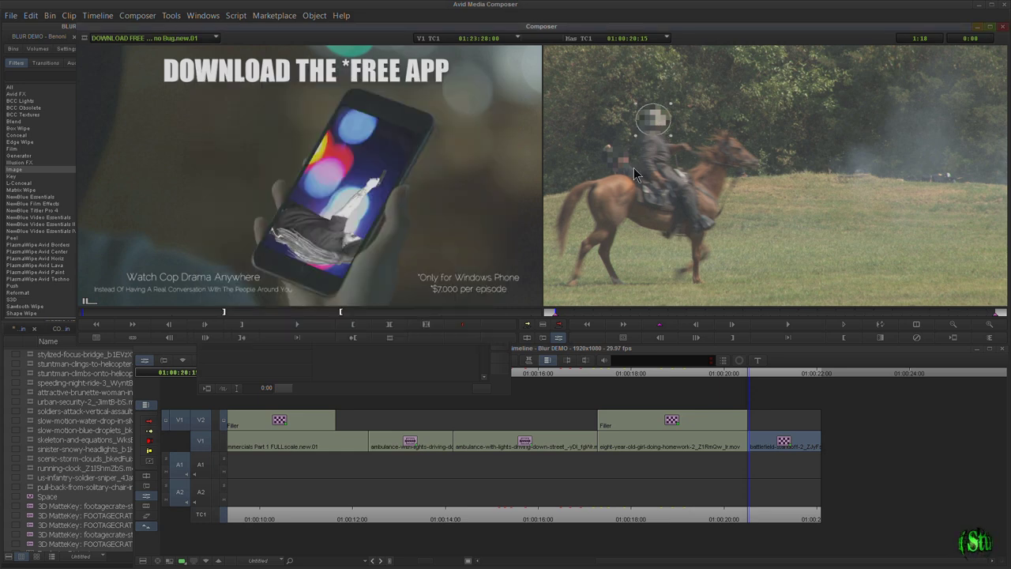
Turn Mosaic Visible off and back on for the rider's oval
left_click(360, 366)
left_click(219, 162)
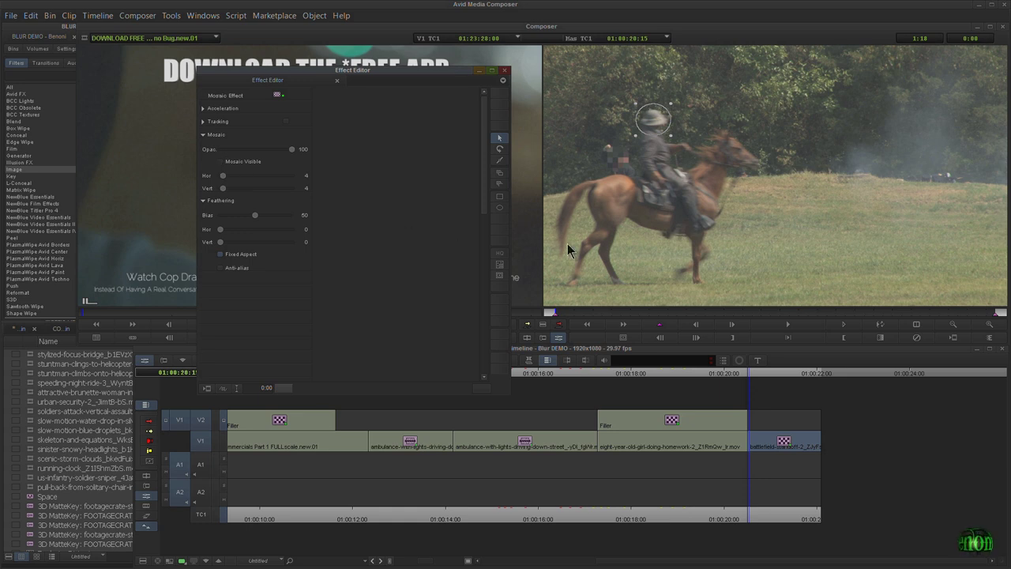
left_click(221, 162)
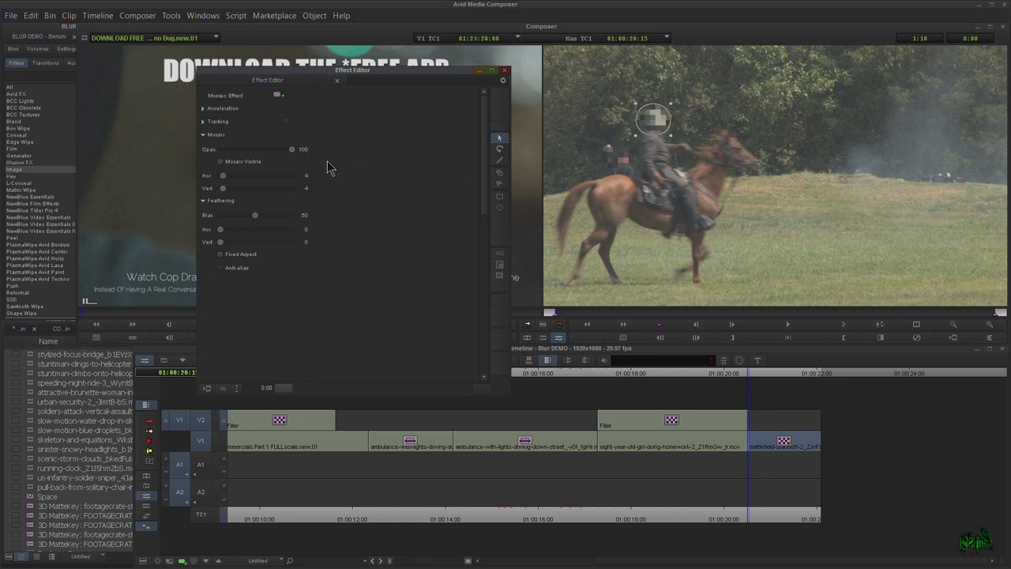
Enable the first tracker for the rider's oval and position its tracking boxes around the rider's hat and head
left_click(204, 123)
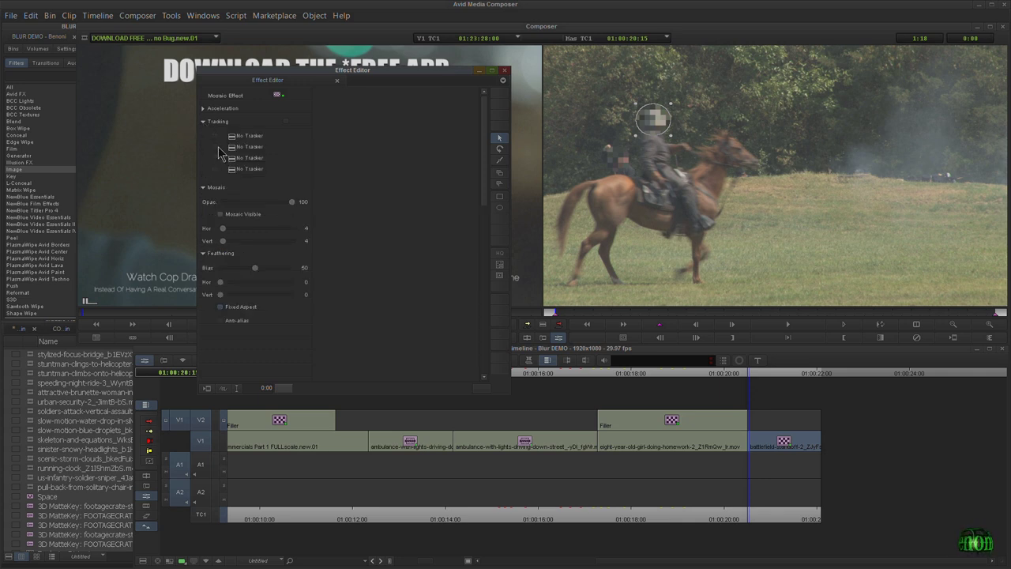
left_click(217, 138)
left_click_drag(746, 154, 687, 71)
key("ctrl+l")
left_click(387, 349)
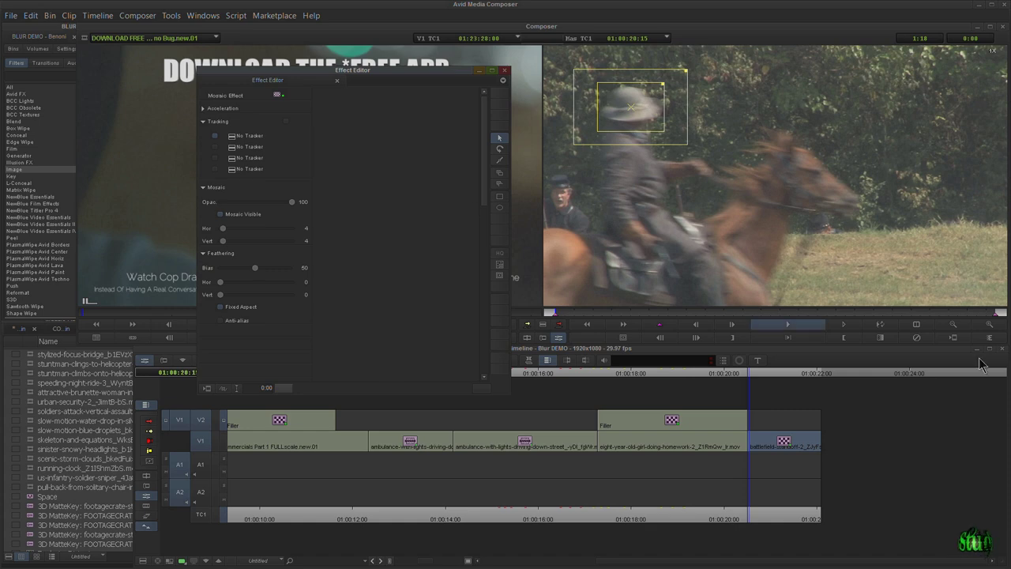
left_click(953, 325)
left_click(389, 337)
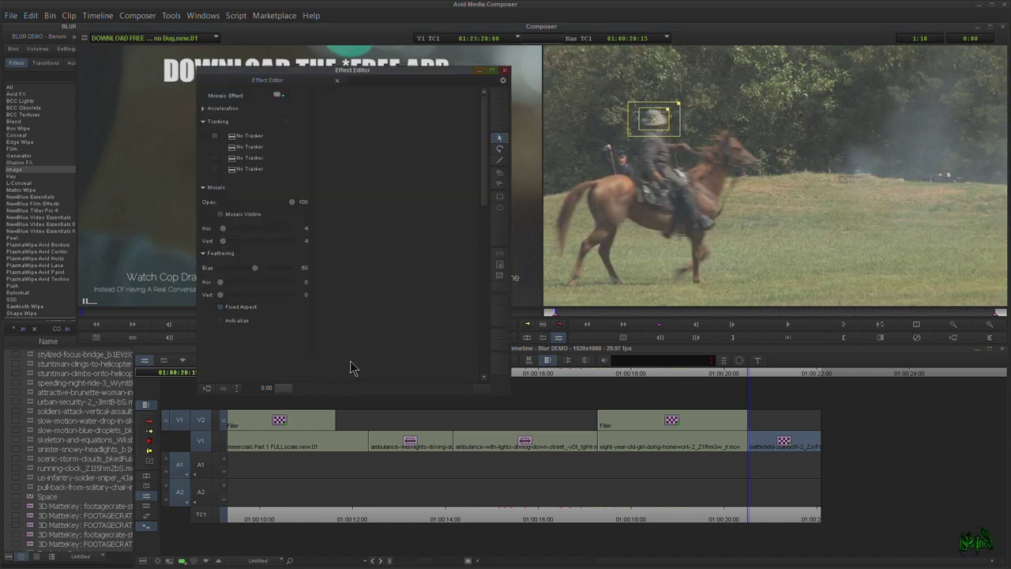
Track Point A with the Correlation Tracker, set the display to Effect Results, and close tracking at 01:00:20:15
left_click(498, 265)
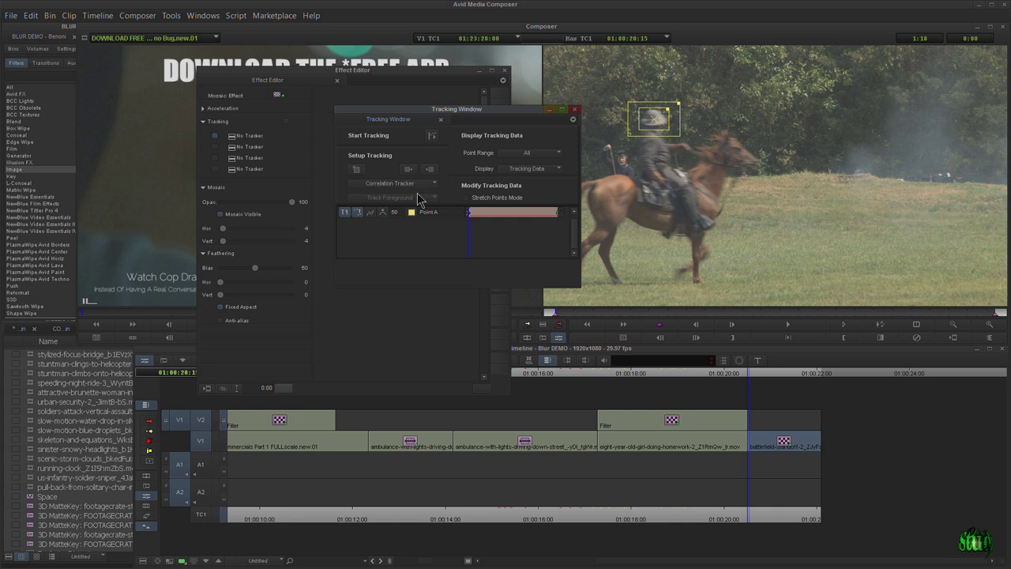
left_click(432, 135)
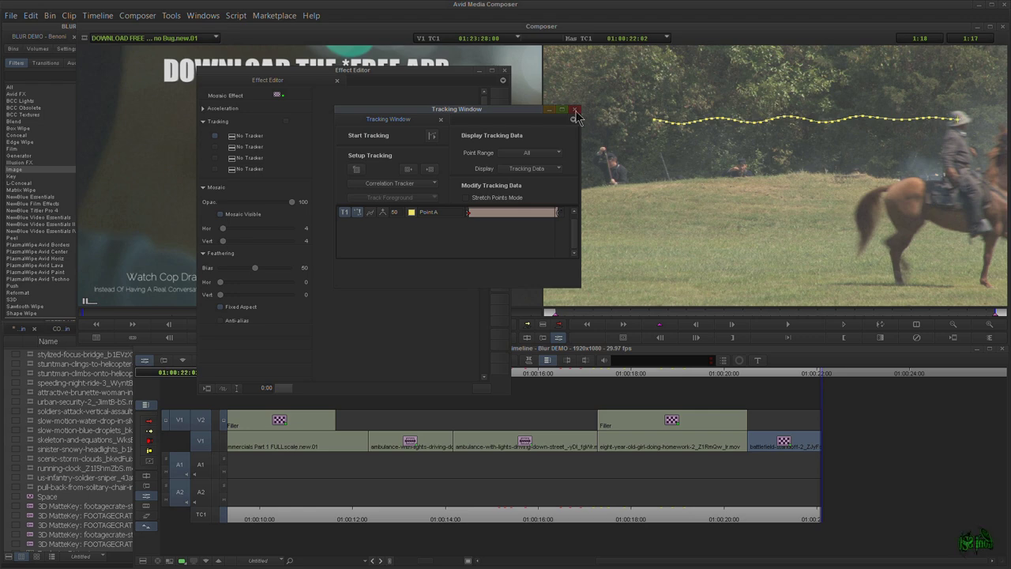
left_click(534, 169)
left_click(517, 191)
left_click_drag(535, 212, 467, 218)
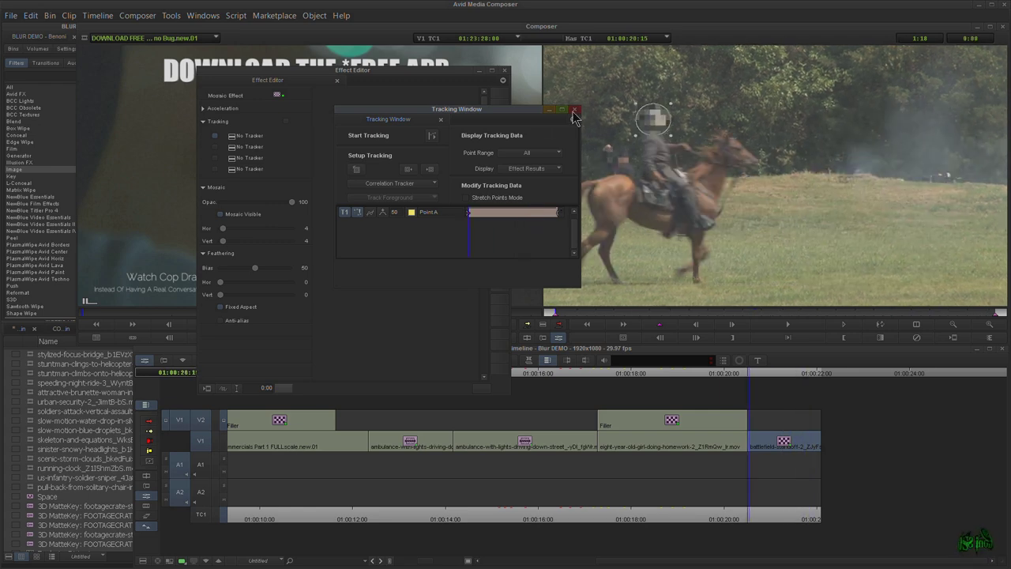
left_click(574, 111)
Leave effect editing and play the battlefield clip full screen to check the tracked mosaic on the rider
left_click(618, 372)
left_click_drag(636, 382, 754, 386)
key("ctrl+shift+f")
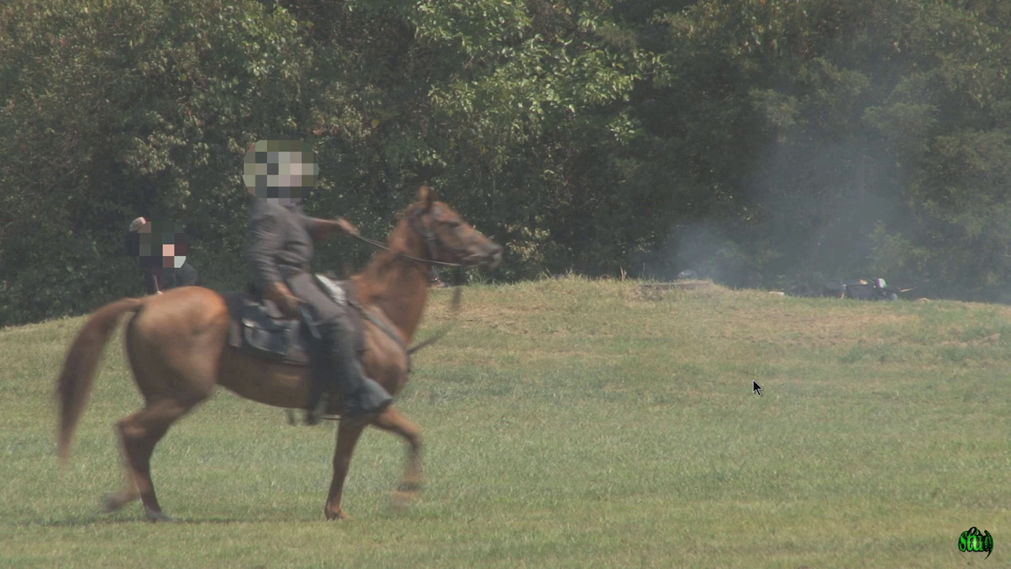
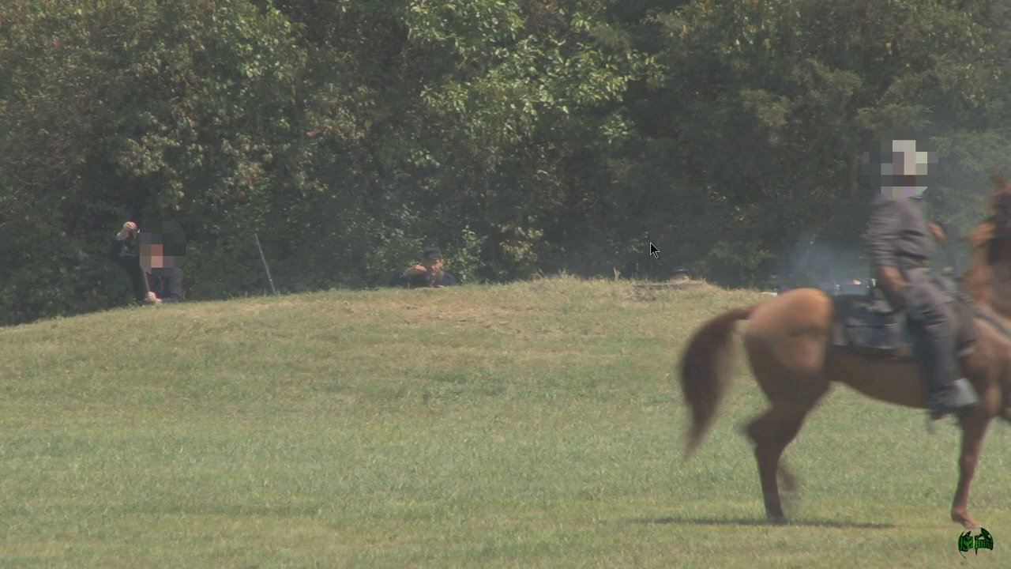
key("Escape")
left_click(774, 377)
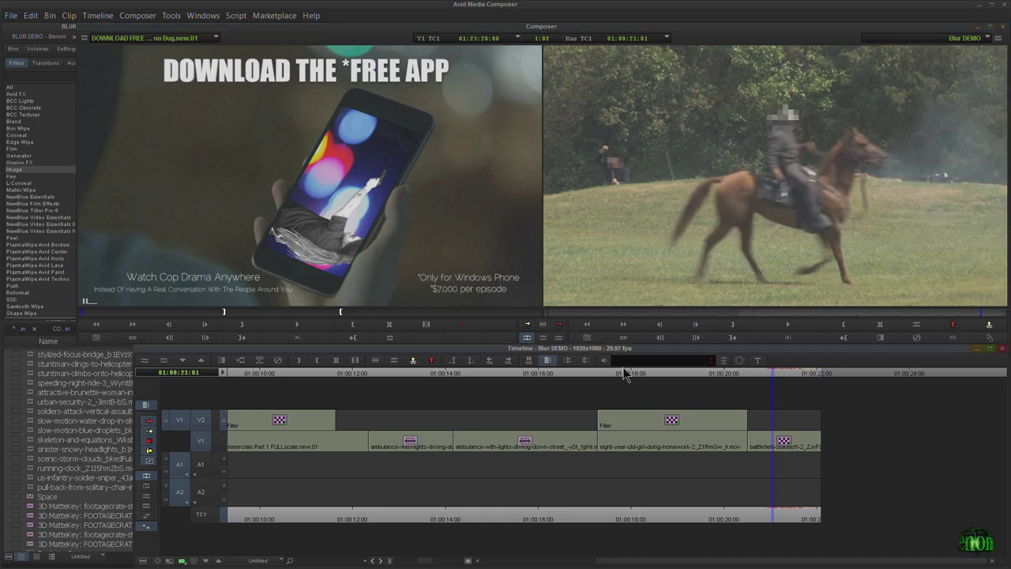
Reopen the Mosaic Effect at the battlefield clip's start, select the rider's oval, and enable its second tracker
key("a")
left_click(558, 337)
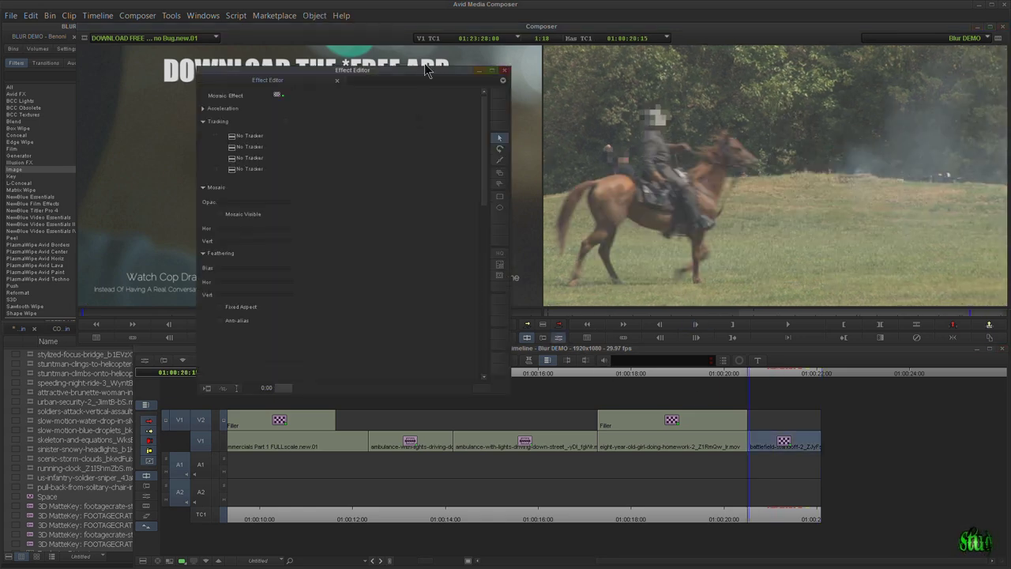
mouse_move(412, 73)
left_mouse_down()
mouse_move(398, 74)
mouse_move(412, 72)
left_mouse_up()
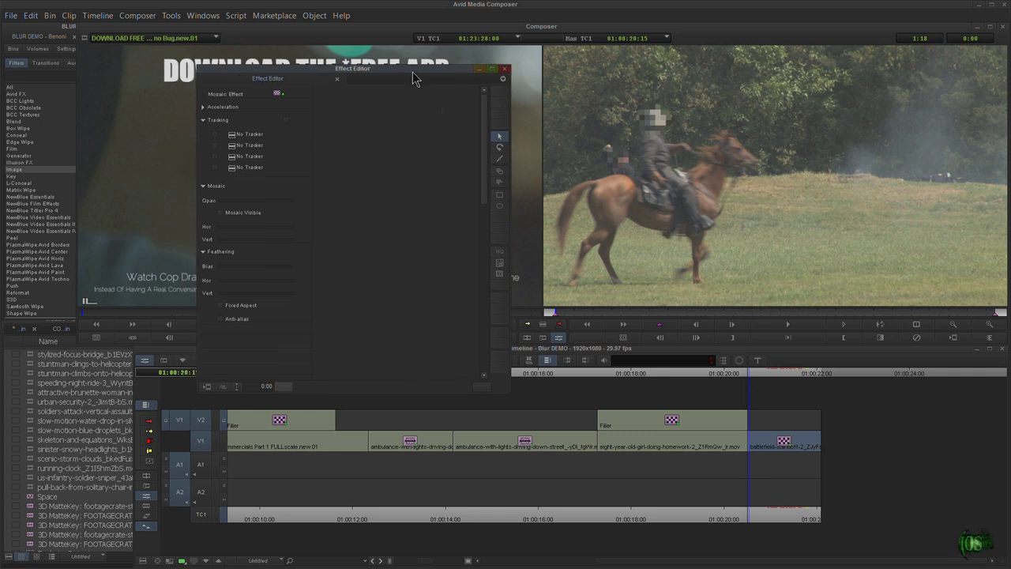
left_click(655, 128)
left_click(370, 368)
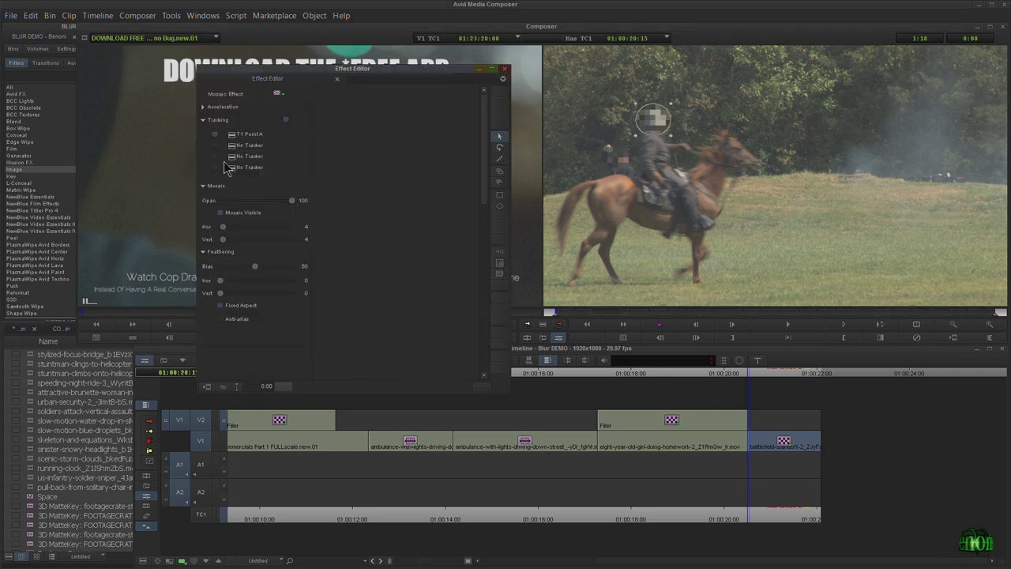
left_click(215, 146)
Place the second tracker on the horse's muzzle and shrink its inner and outer boxes
left_click_drag(805, 162, 763, 154)
left_click(755, 167, "ctrl+shift")
key("ctrl+l")
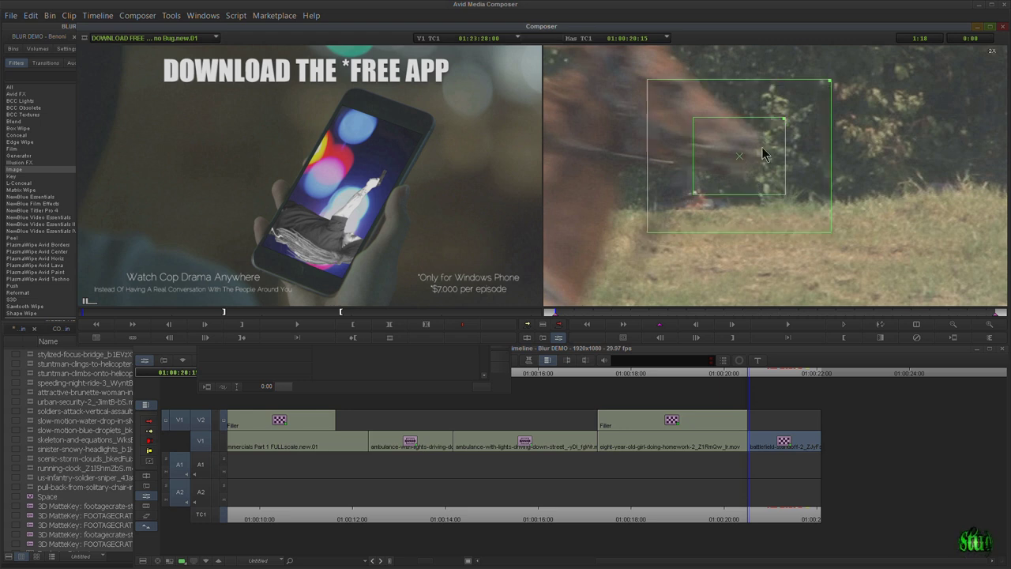
left_click_drag(783, 118, 736, 153)
left_click_drag(828, 82, 810, 106)
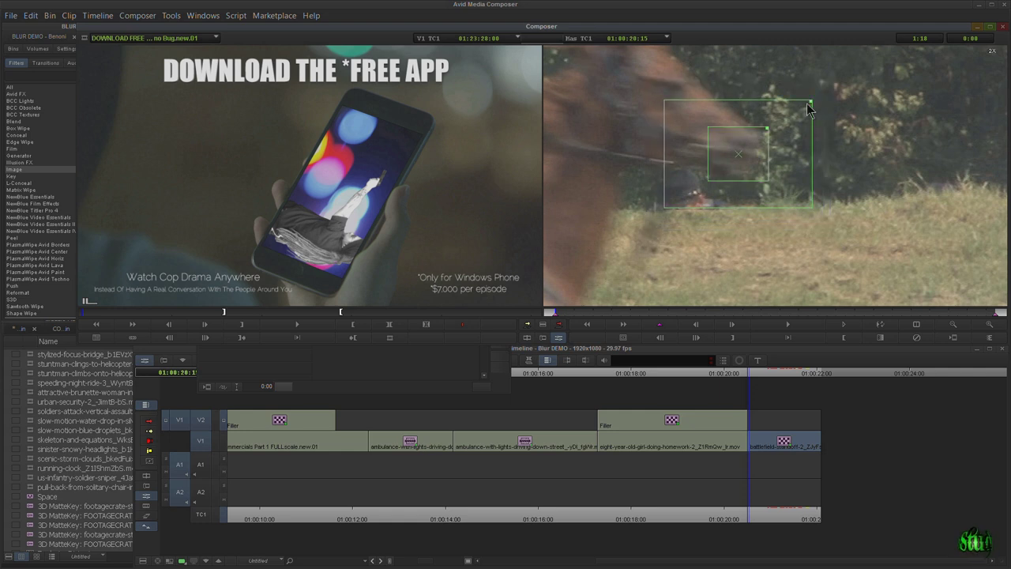
Enable a third tracker, place it on the horse's hindquarters, and adjust the size of its boxes
left_click(420, 361)
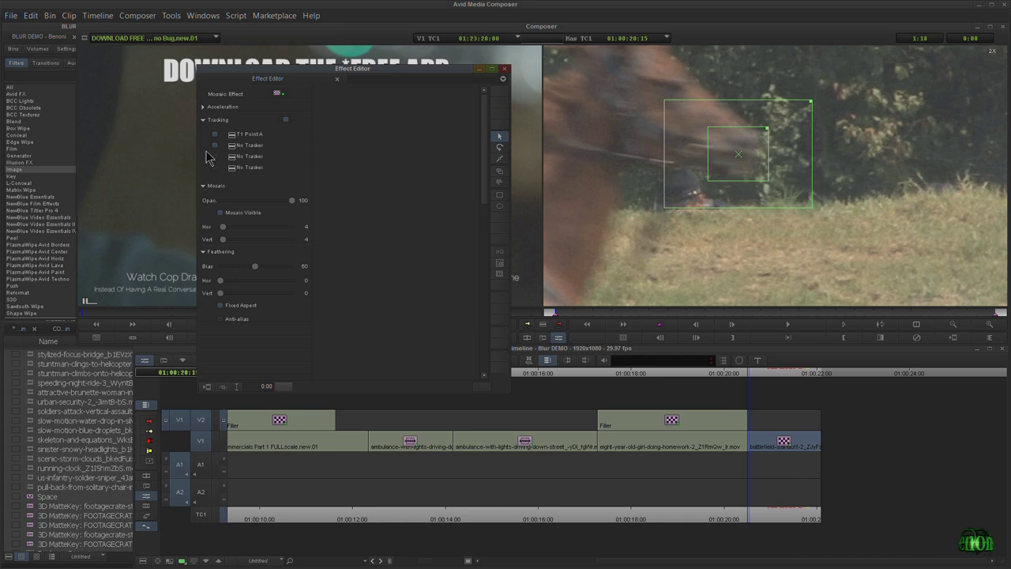
left_click(951, 338)
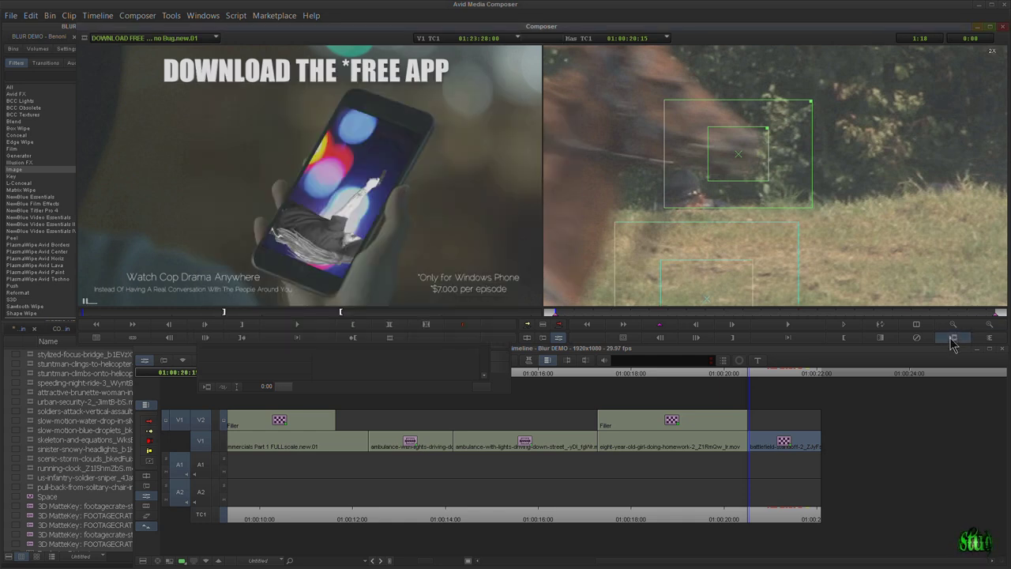
left_click(567, 294)
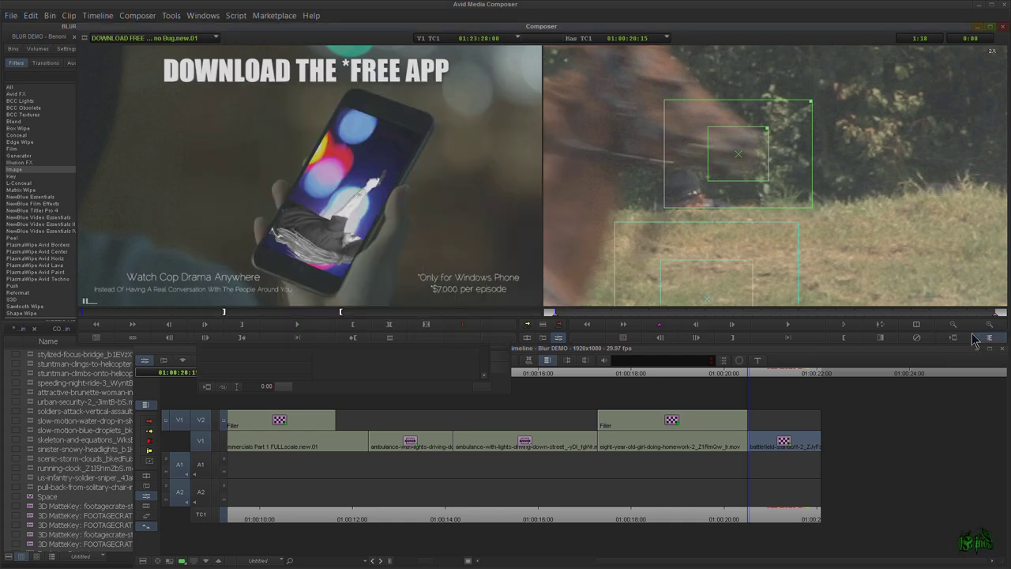
left_click(954, 326)
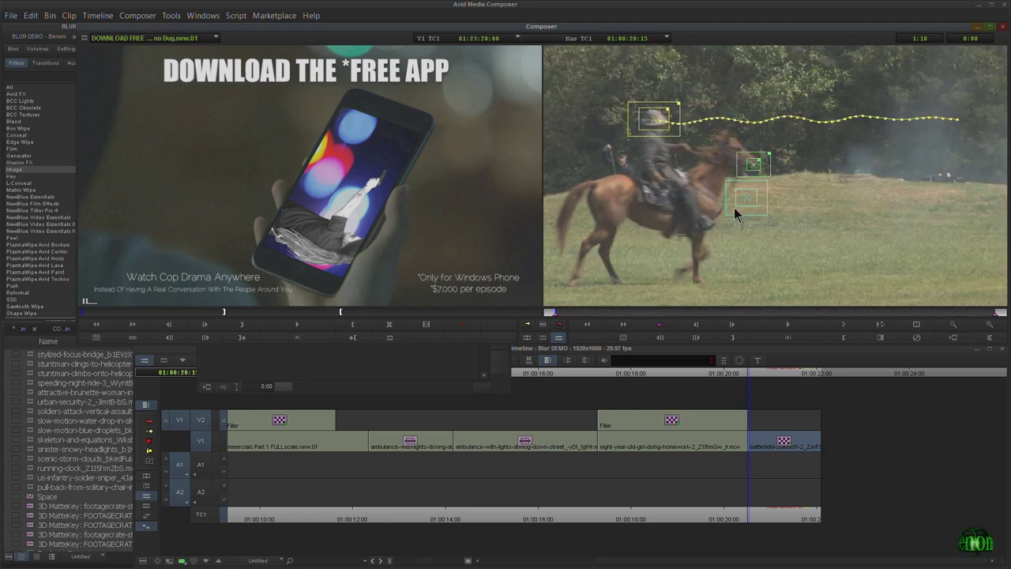
left_click(609, 196)
left_click(610, 197, "ctrl")
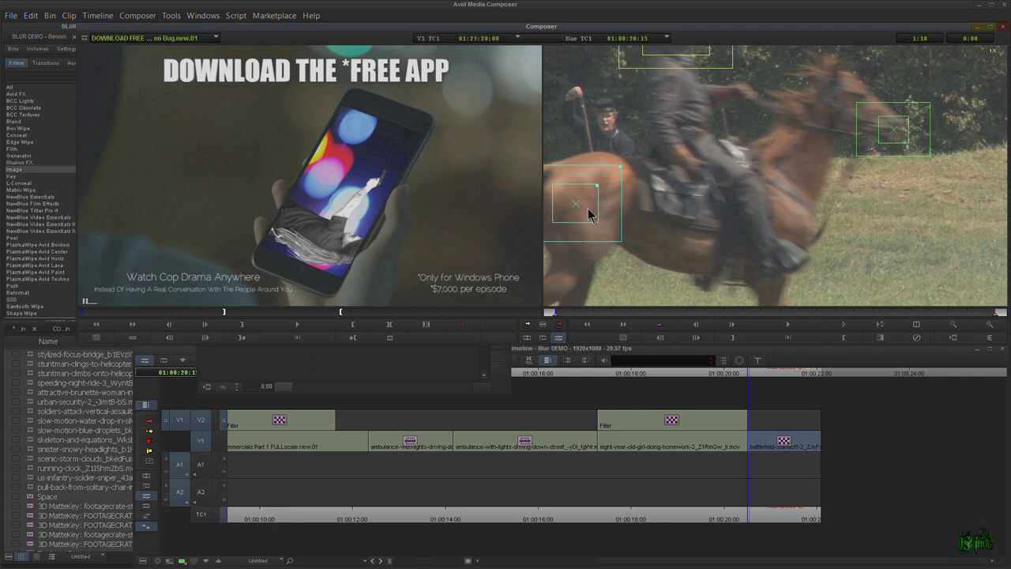
left_click_drag(586, 221, 676, 224)
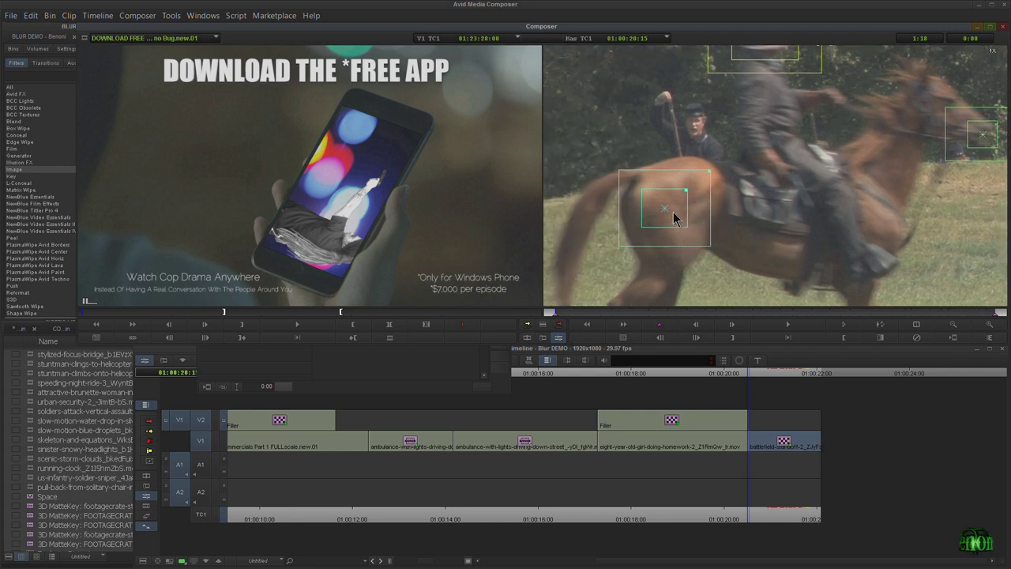
left_click_drag(687, 188, 708, 172)
Track Points A, B and C through the battlefield clip with the Correlation Tracker
left_click(386, 371)
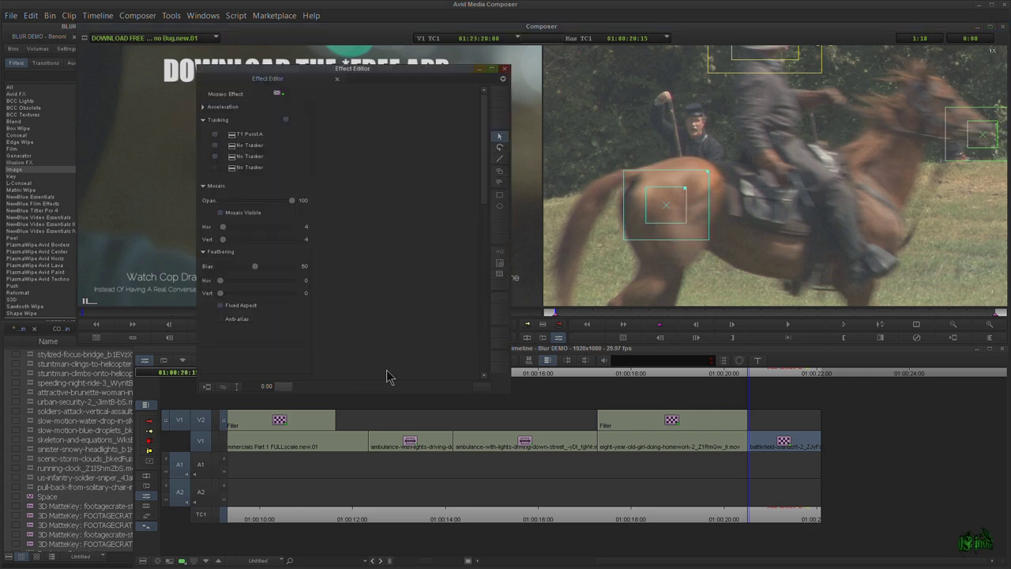
left_click(499, 262)
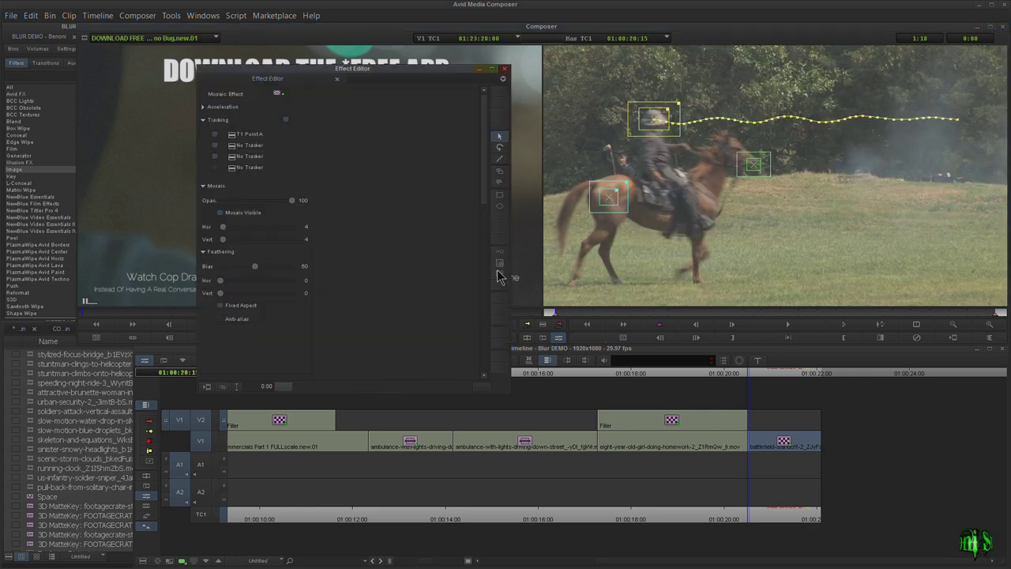
left_click(499, 264)
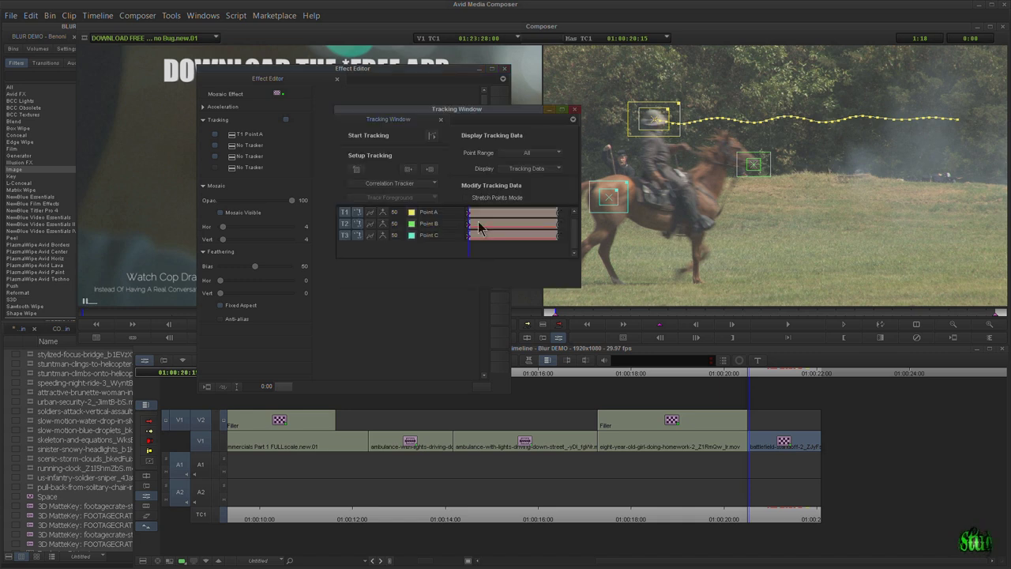
left_click(374, 185)
left_click(372, 138)
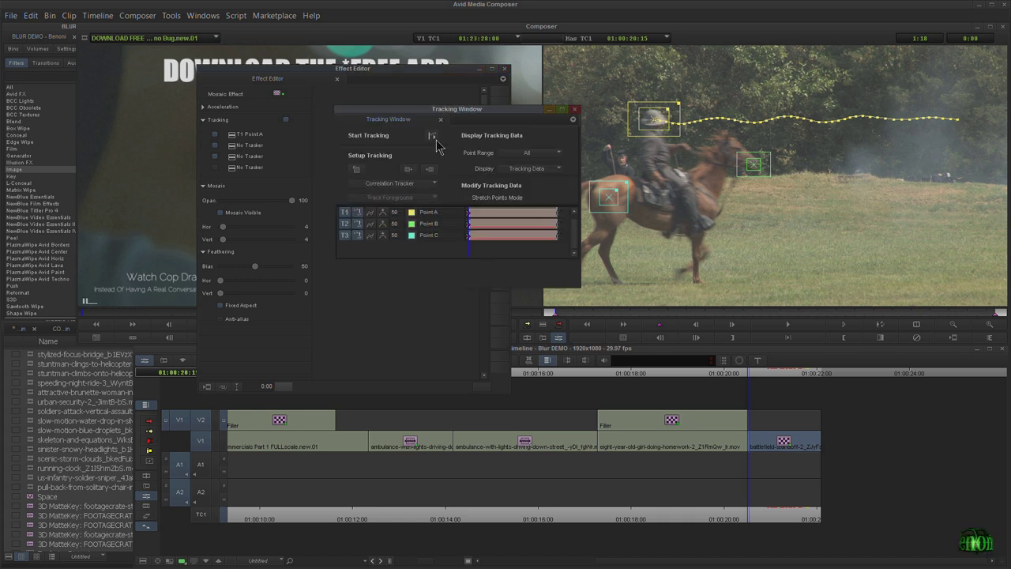
left_click(432, 136)
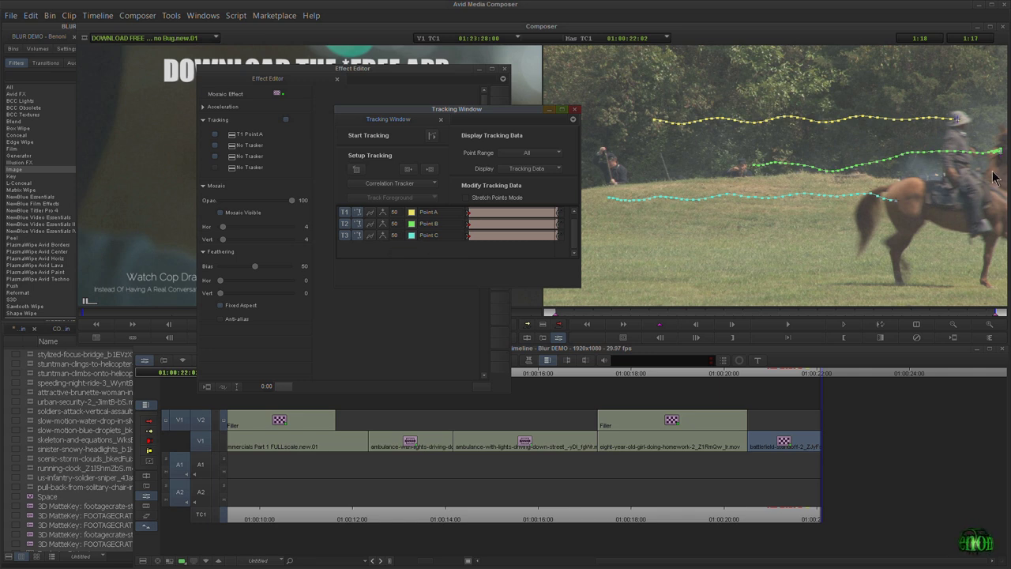
Set the tracking display to Effect Results, scrub back to 01:00:21:10, and close the tracking window
left_click(558, 169)
left_click(526, 193)
left_click_drag(543, 222, 515, 216)
left_click(575, 110)
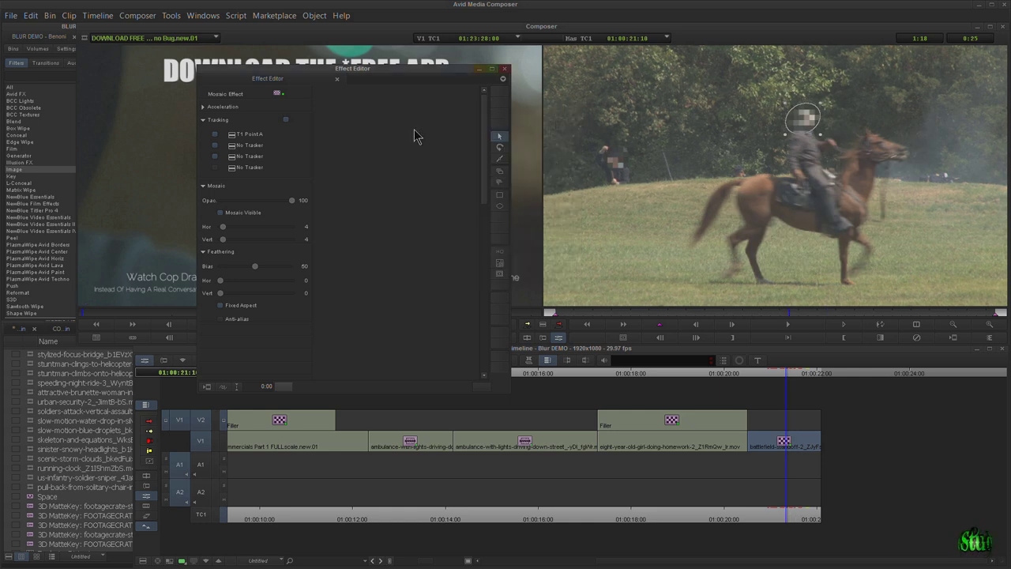
Assign T2 Point B and T3 Point C to the head mosaic's second and third tracking slots and close the Effect Editor
left_click(233, 146)
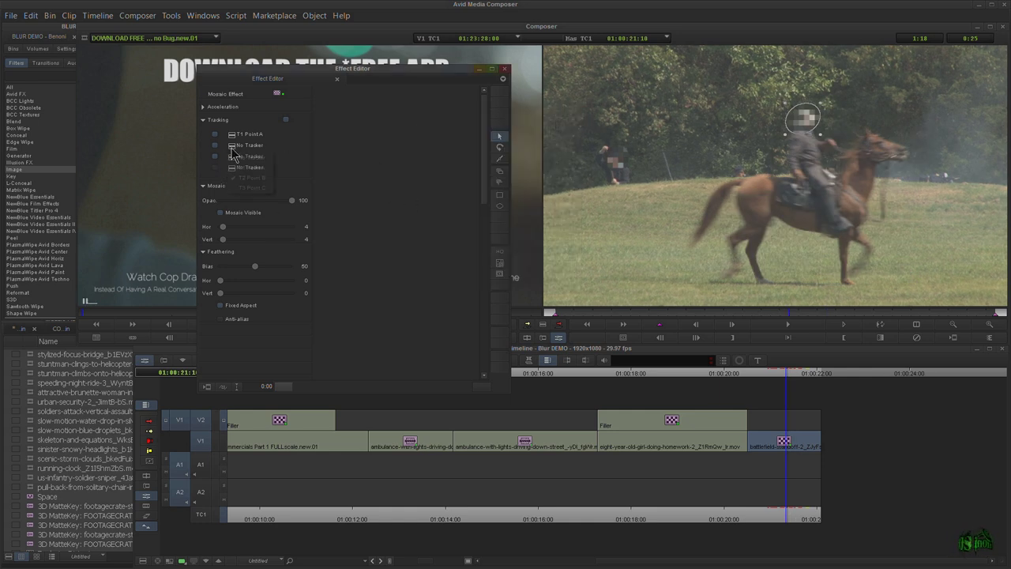
left_click(245, 178)
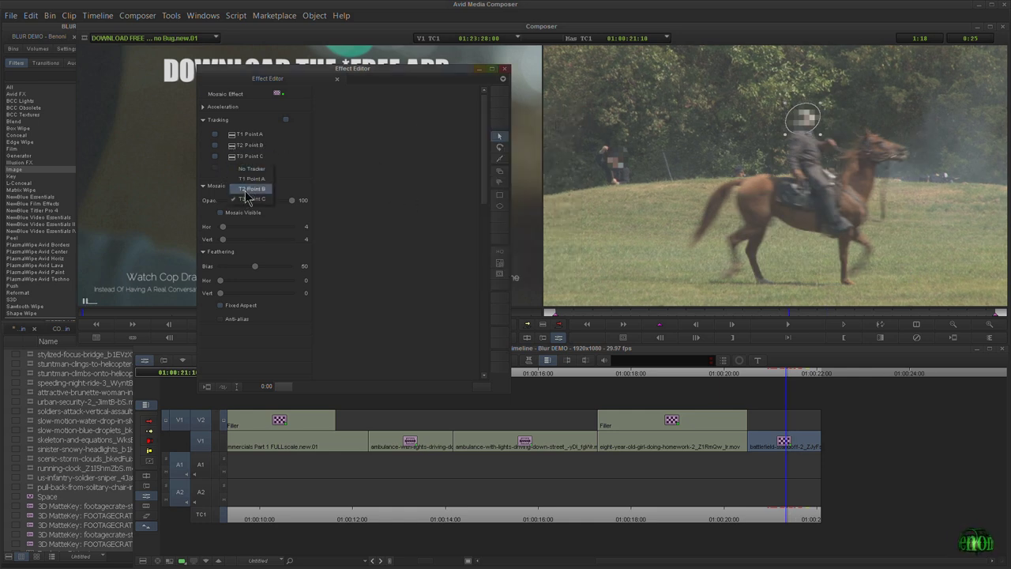
left_click(504, 69)
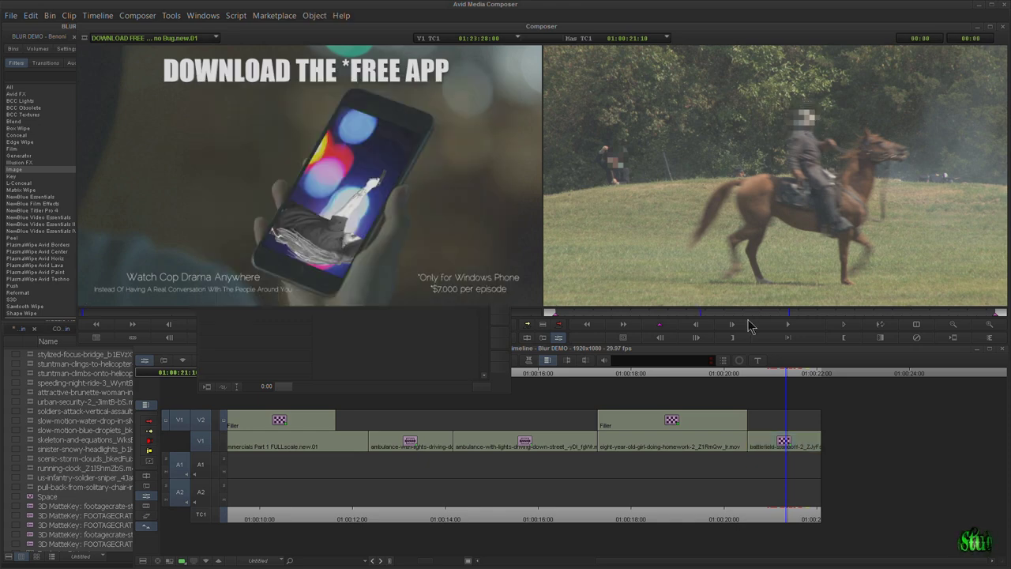
Scrub and play to the end of the battlefield clip to check how the mosaic follows the rider's head
mouse_move(785, 377)
left_mouse_down()
mouse_move(756, 383)
mouse_move(800, 383)
left_mouse_up()
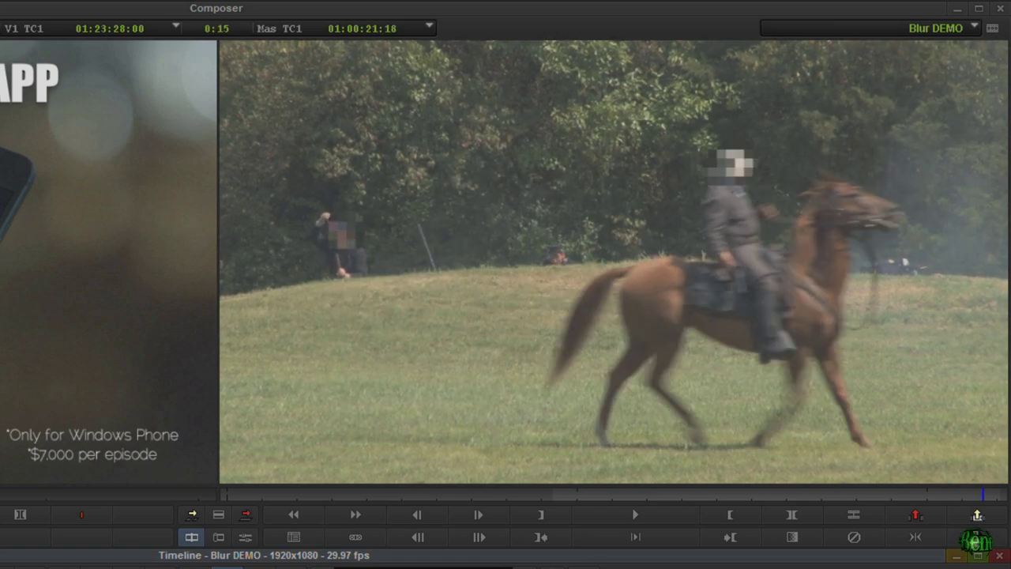
left_click_drag(983, 494, 998, 494)
key("space")
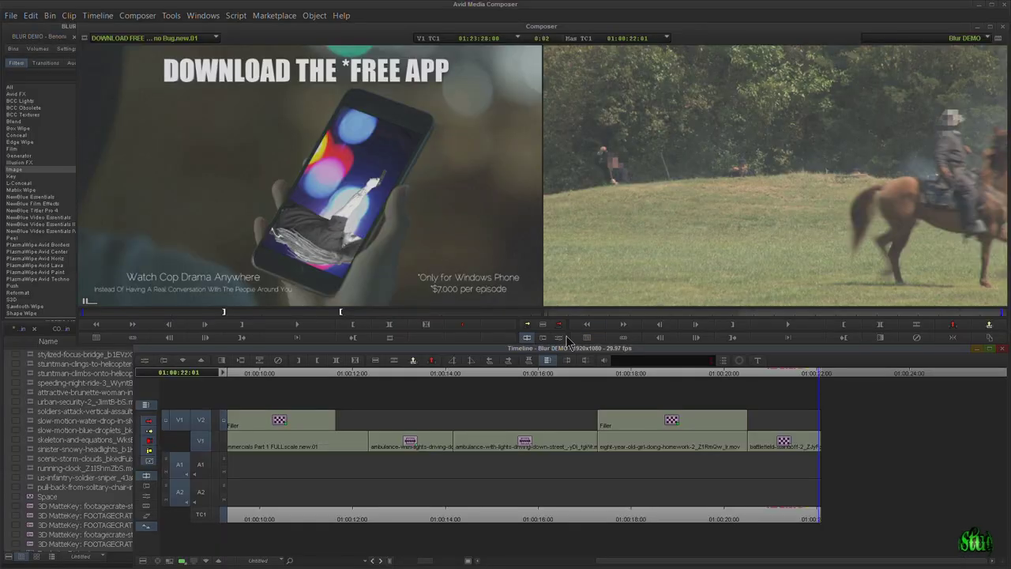
Reopen the Mosaic Effect at 01:00:21:03, select the oval around the rider's head, and display its tracking data
left_click(246, 537)
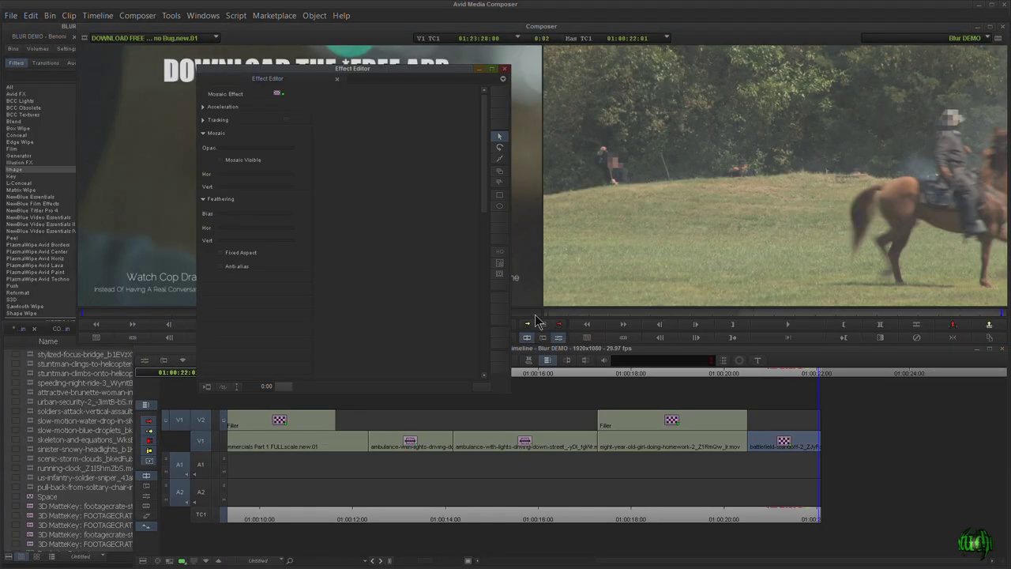
left_click(786, 379)
left_click(776, 372)
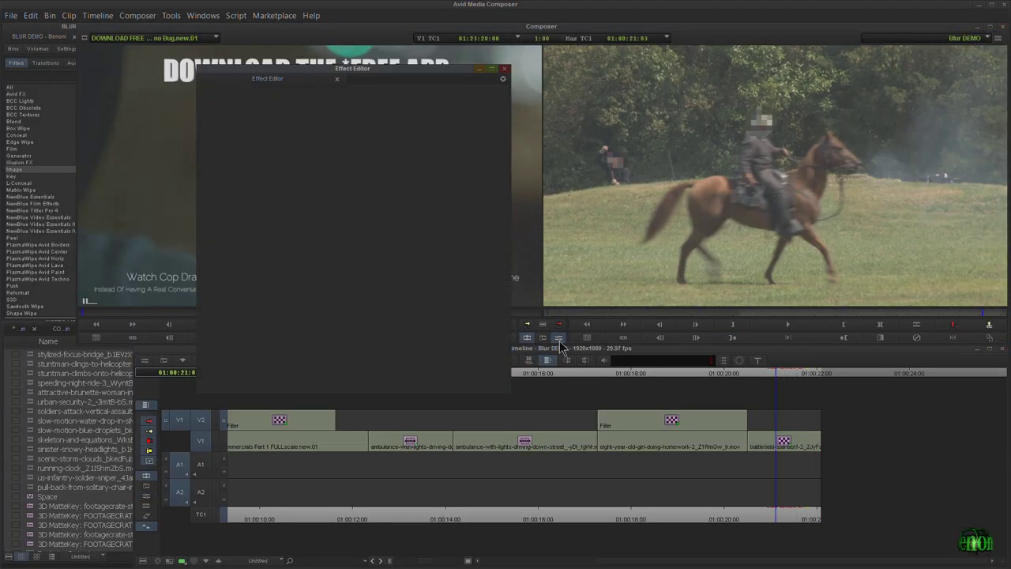
left_click(767, 126)
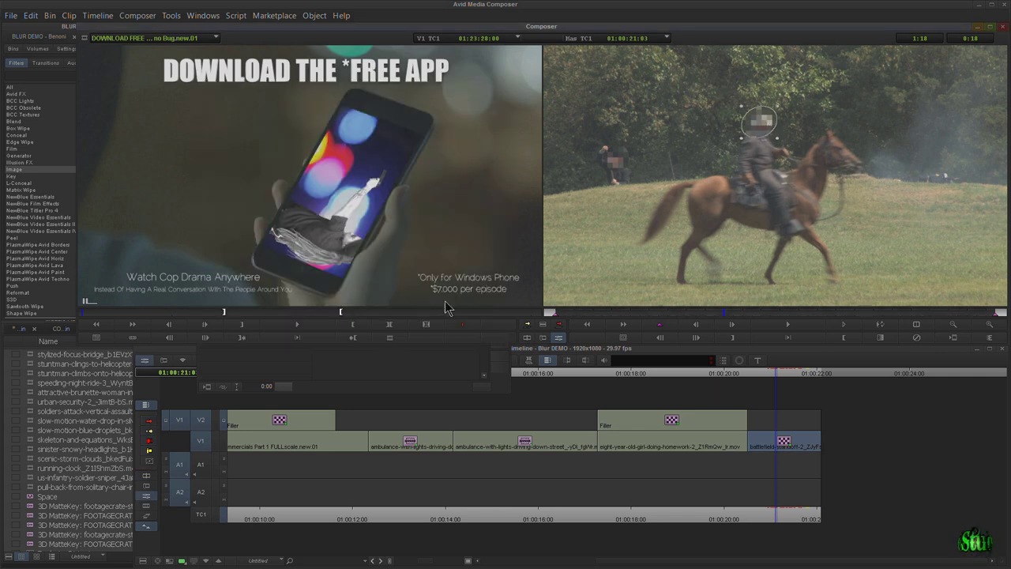
left_click(496, 265)
left_click_drag(511, 112, 520, 112)
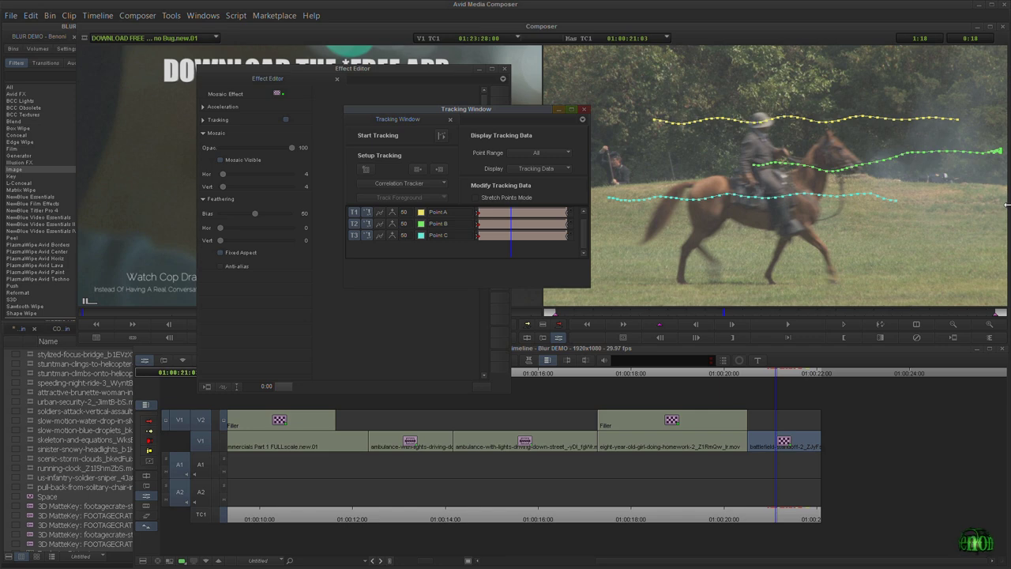
Move the last tracking points of Point B outward beyond the right edge of the picture
left_click(1003, 158, "ctrl+shift")
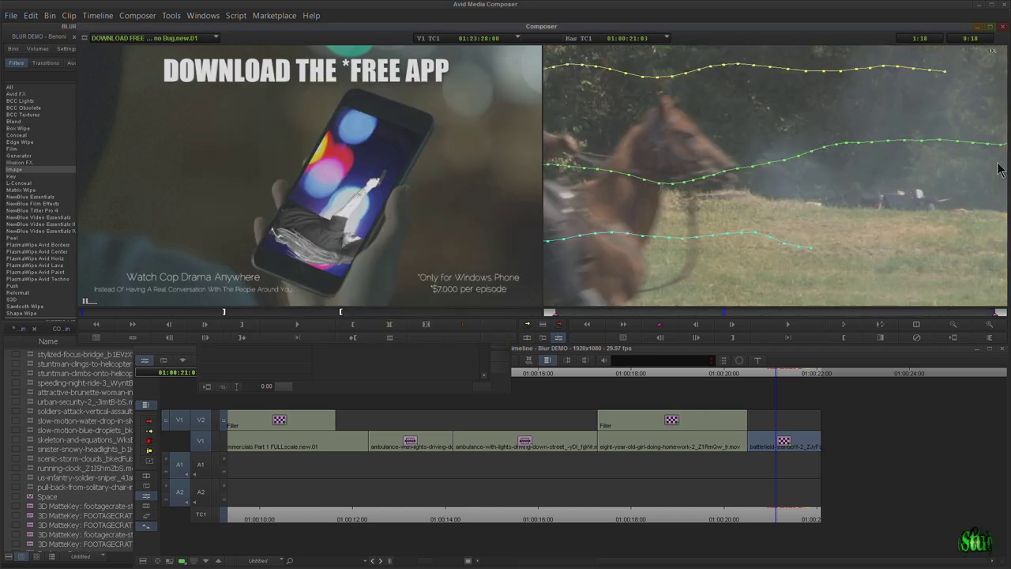
left_click_drag(966, 167, 920, 202)
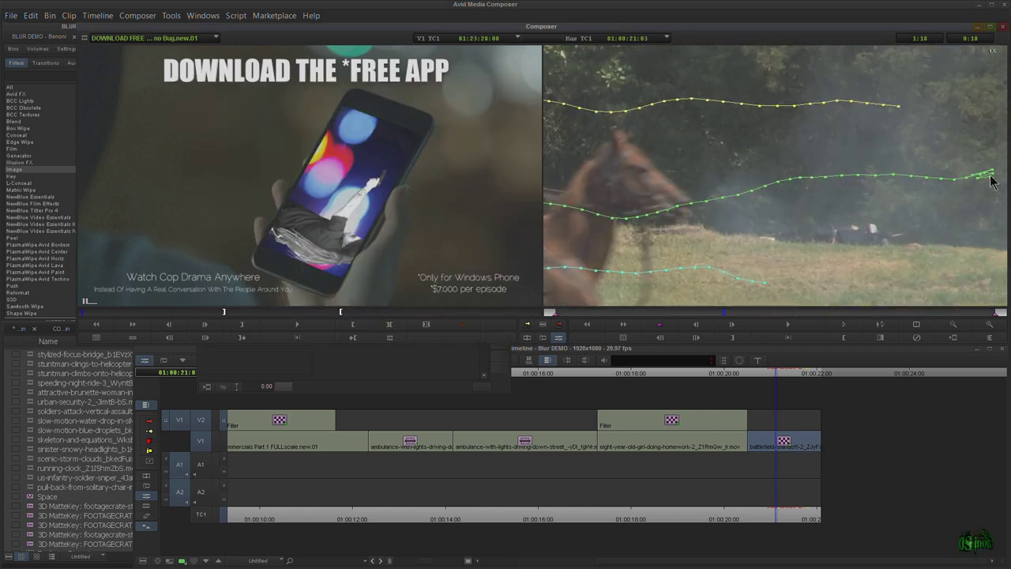
left_click_drag(992, 169, 1010, 149)
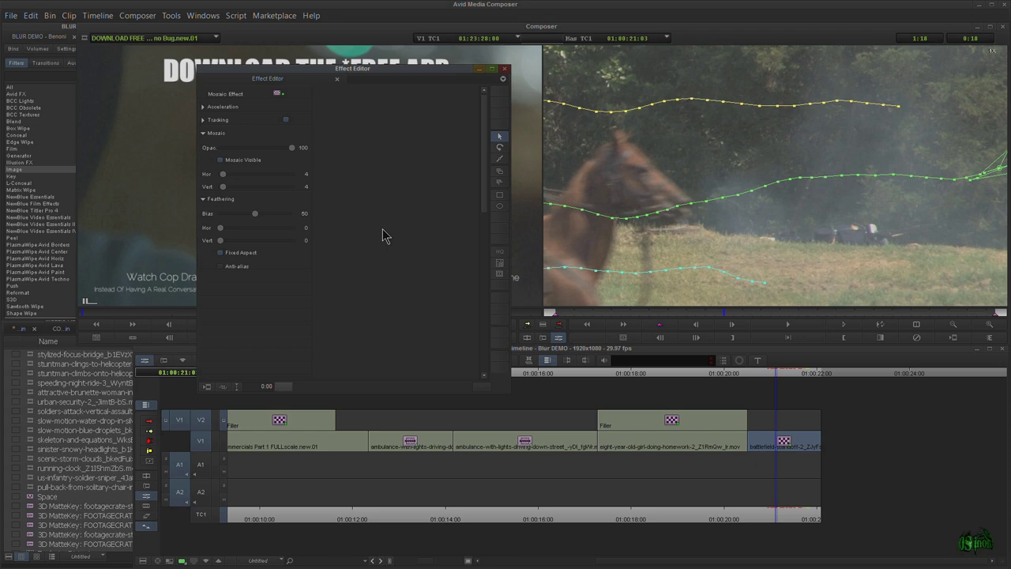
left_click(949, 325)
left_click(418, 352)
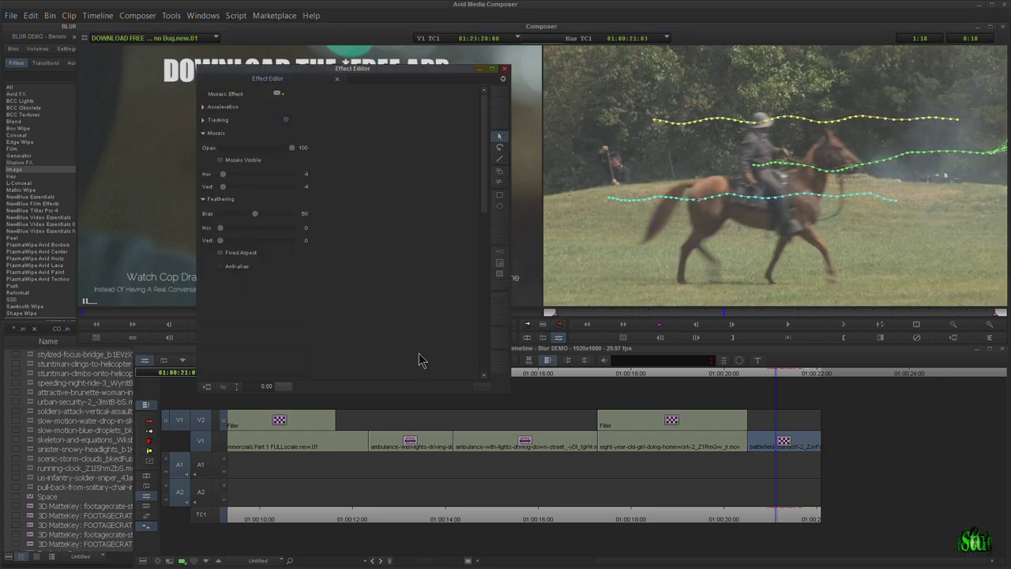
Check the head mosaic with the tracking display set to Effect Results, and turn off its T3 Point C tracker
left_click(496, 261)
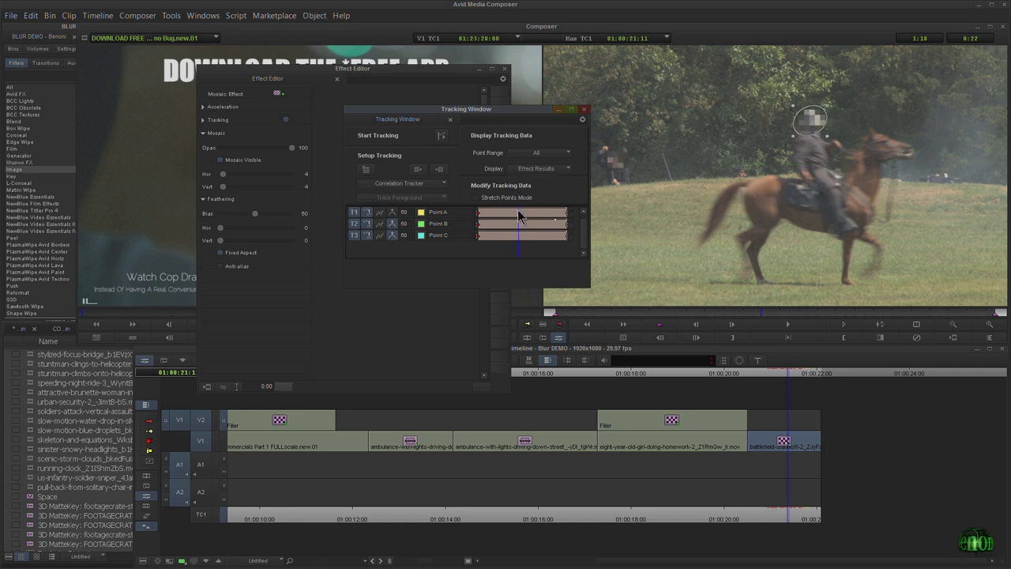
left_click_drag(534, 216, 497, 218)
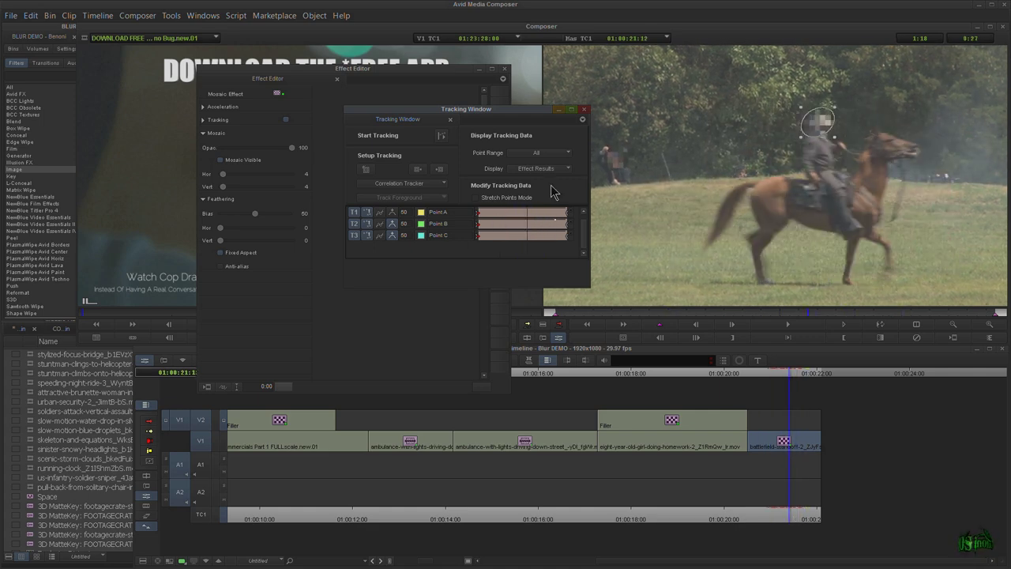
left_click(583, 109)
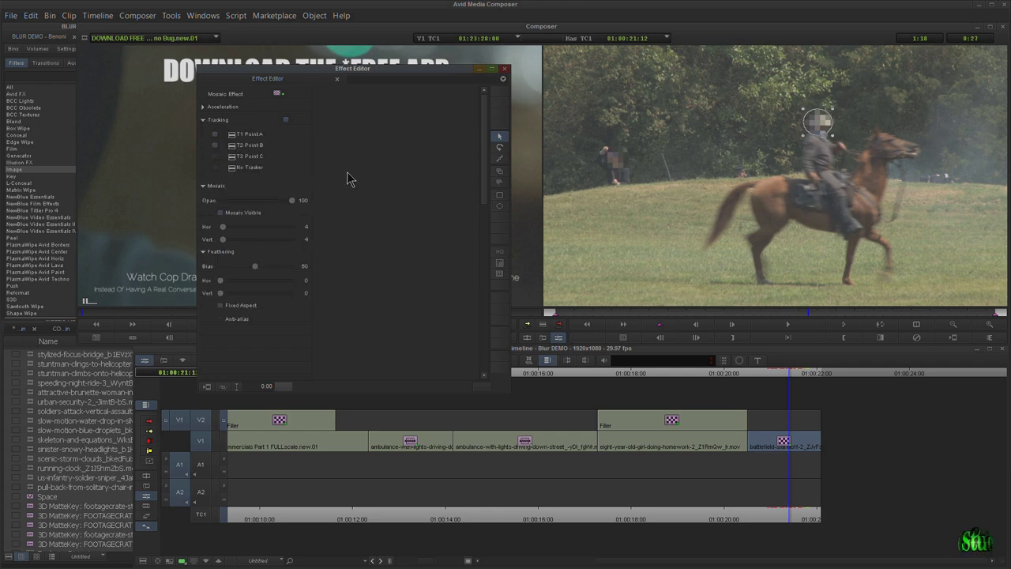
Scrub and step frame by frame through the battlefield clip to check the head mosaic's tracking
left_click(769, 374)
left_click_drag(753, 383, 793, 379)
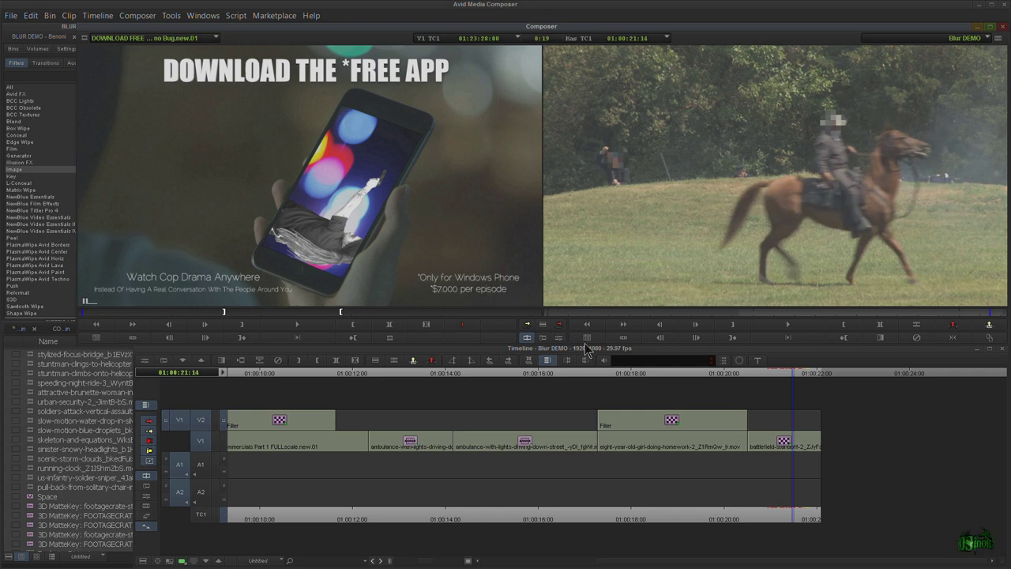
left_click(559, 339)
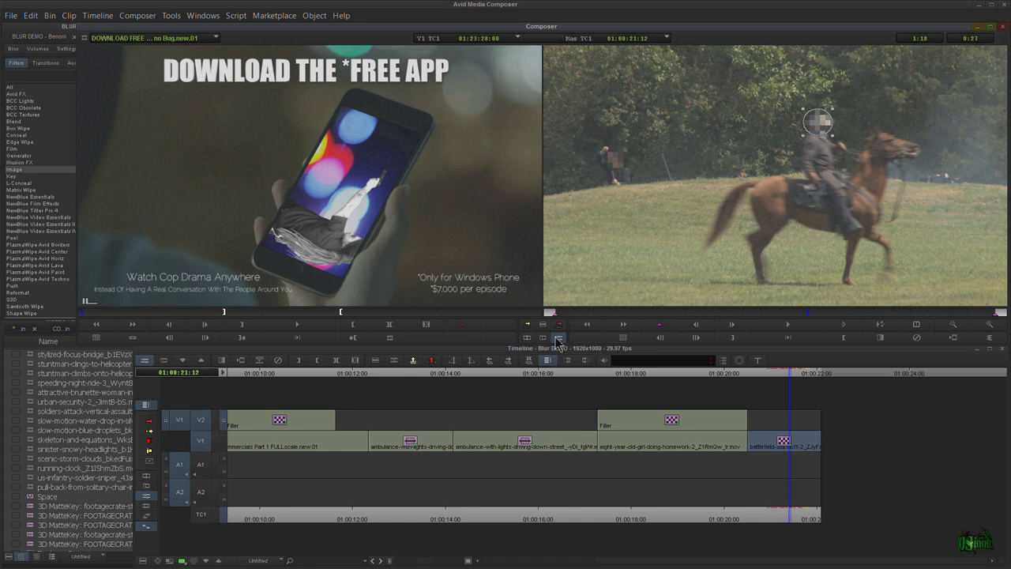
key("Left")
key("Left")
key("Left")
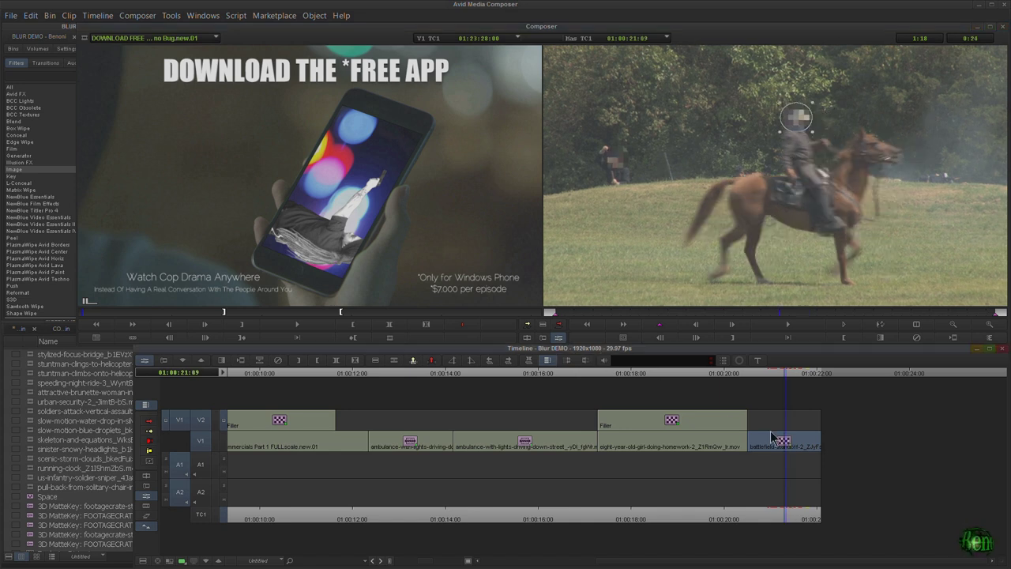
left_click_drag(784, 374, 779, 377)
Select the head mosaic oval at 01:00:21:05, turn off its T2 Point B tracker, and close the Effect Editor
left_click(560, 338)
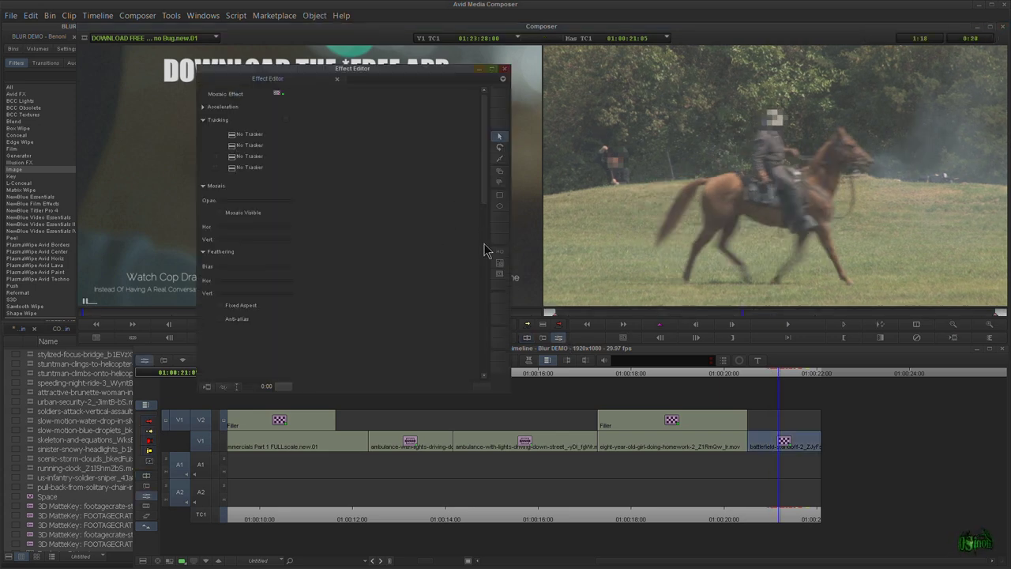
left_click(499, 263)
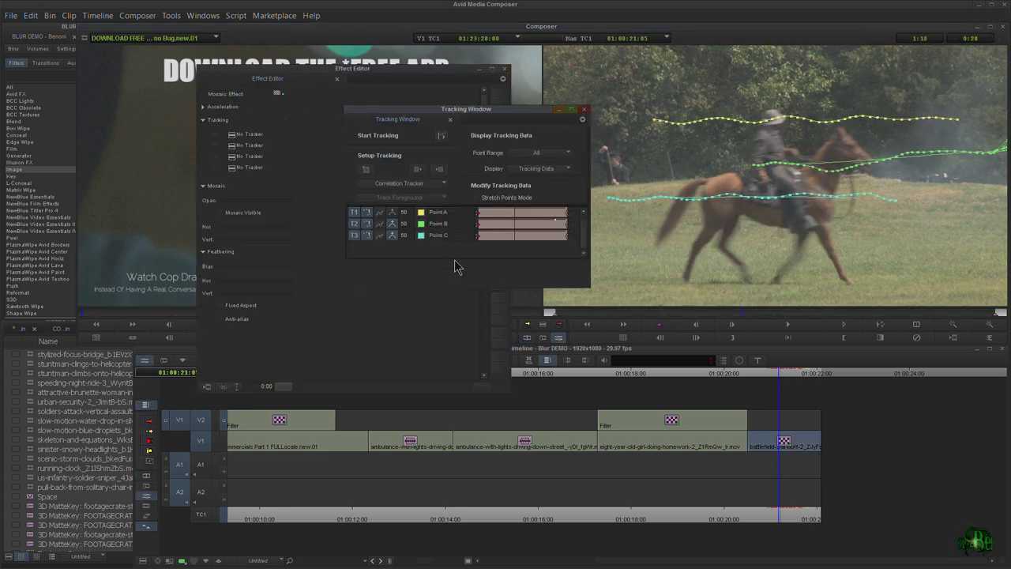
left_click(583, 110)
left_click(736, 138)
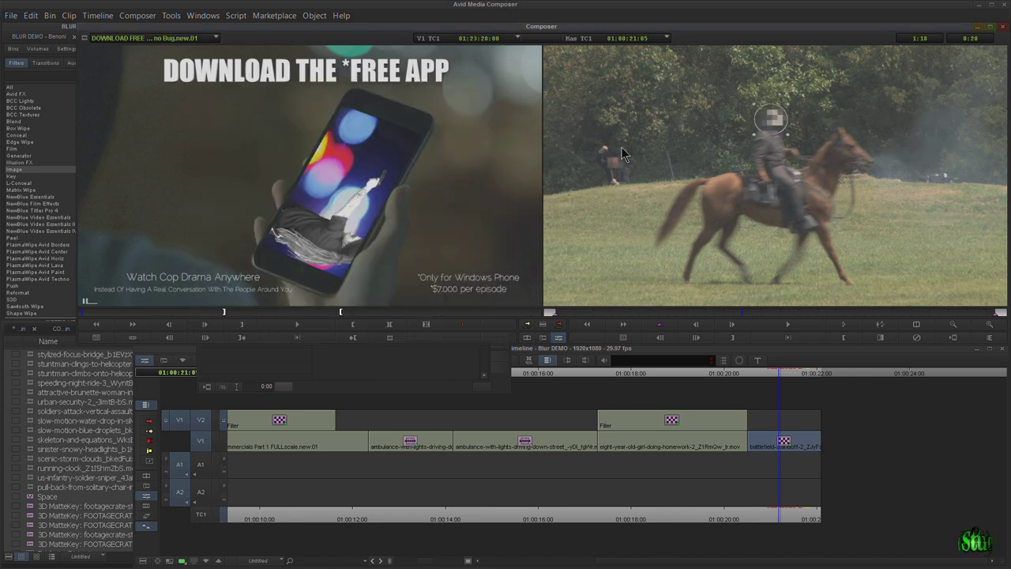
left_click(442, 369)
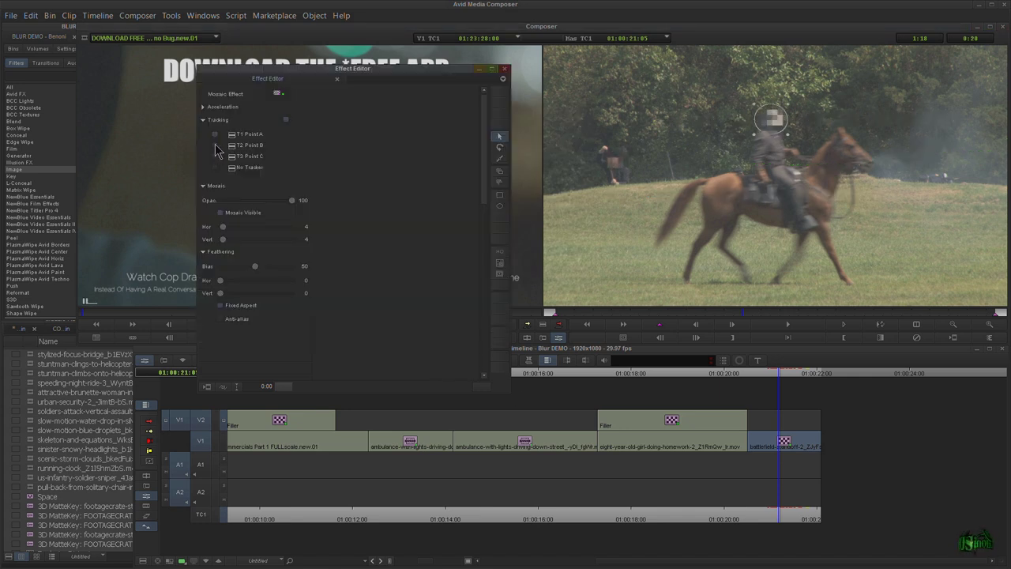
left_click(505, 70)
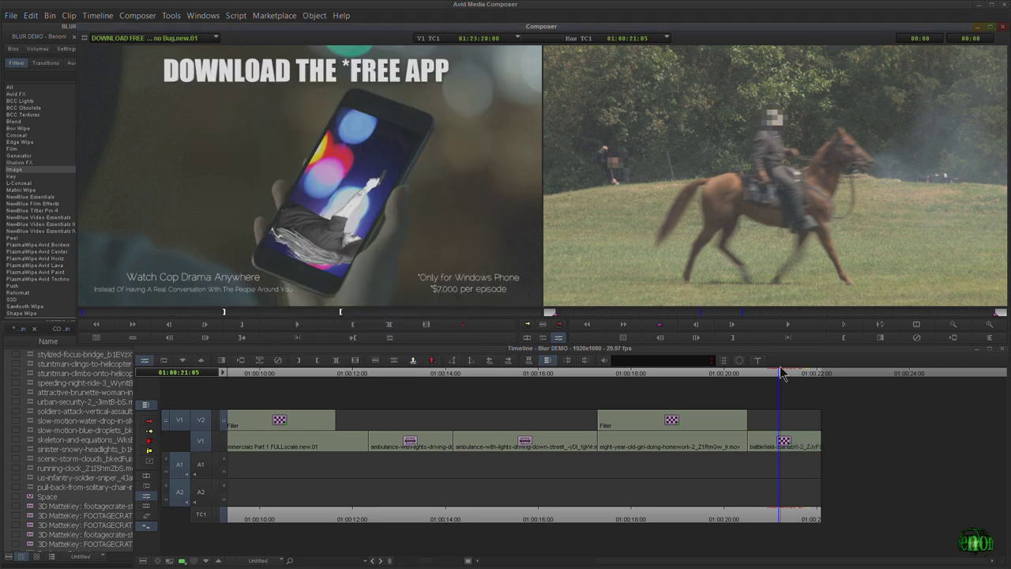
Play the battlefield clip full screen from 01:00:20:17 to the end to review both tracked mosaics
left_click_drag(773, 378, 751, 384)
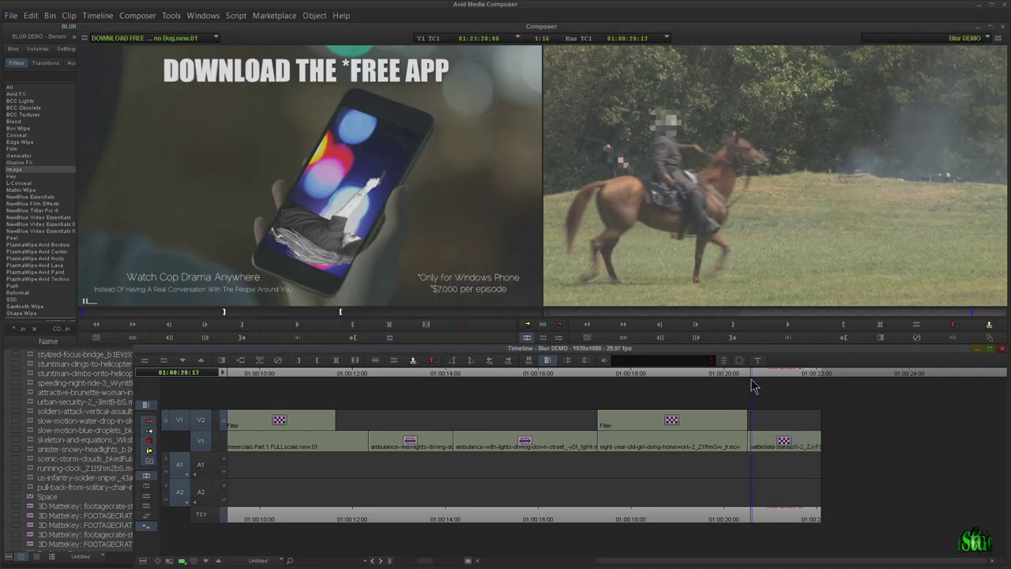
key("ctrl+shift+f")
key("space")
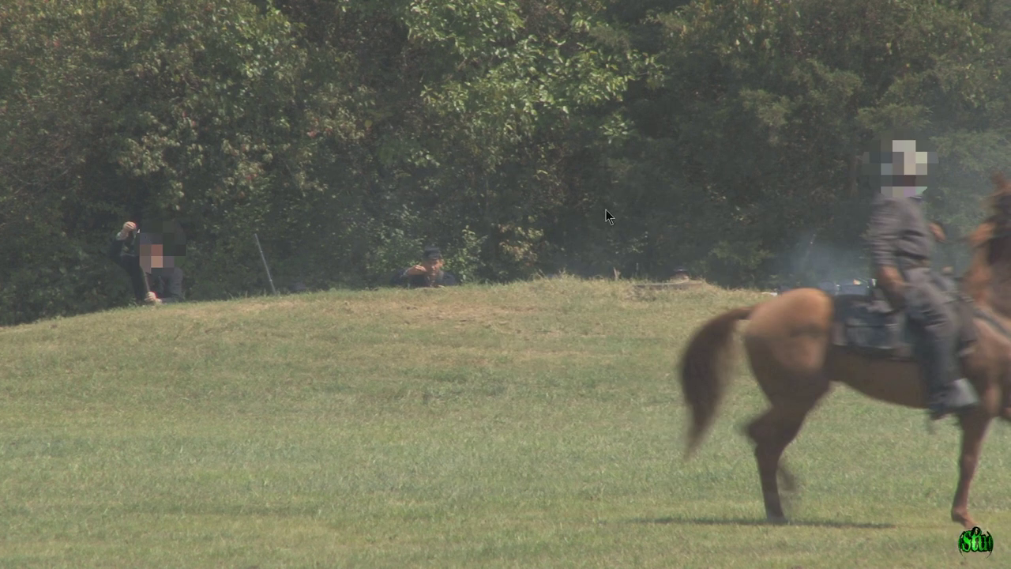
key("space")
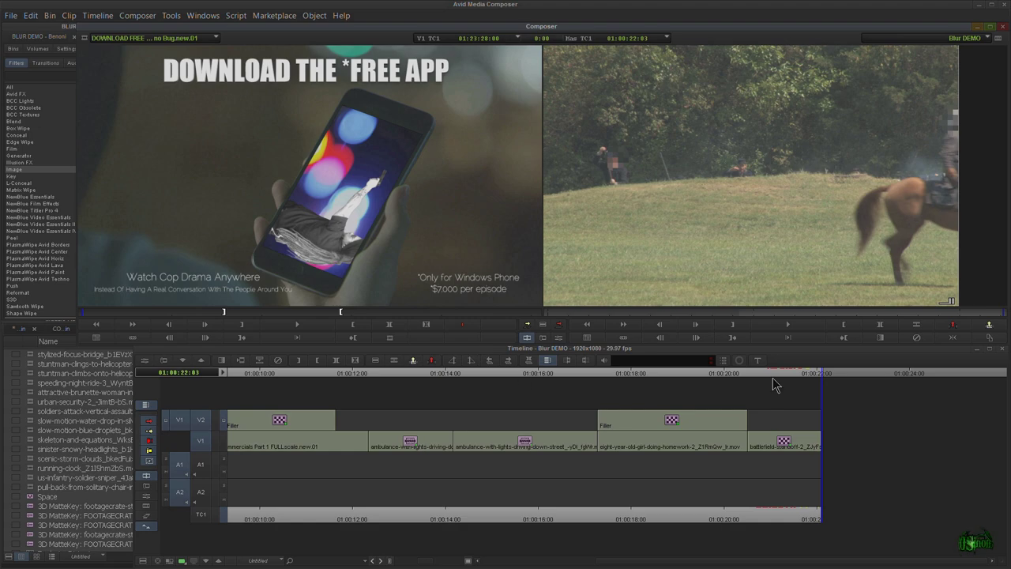
Scrub through the homework, ambulance, trial page and COP DRAMA clips to review all the blur and mosaic effects
left_click(795, 379)
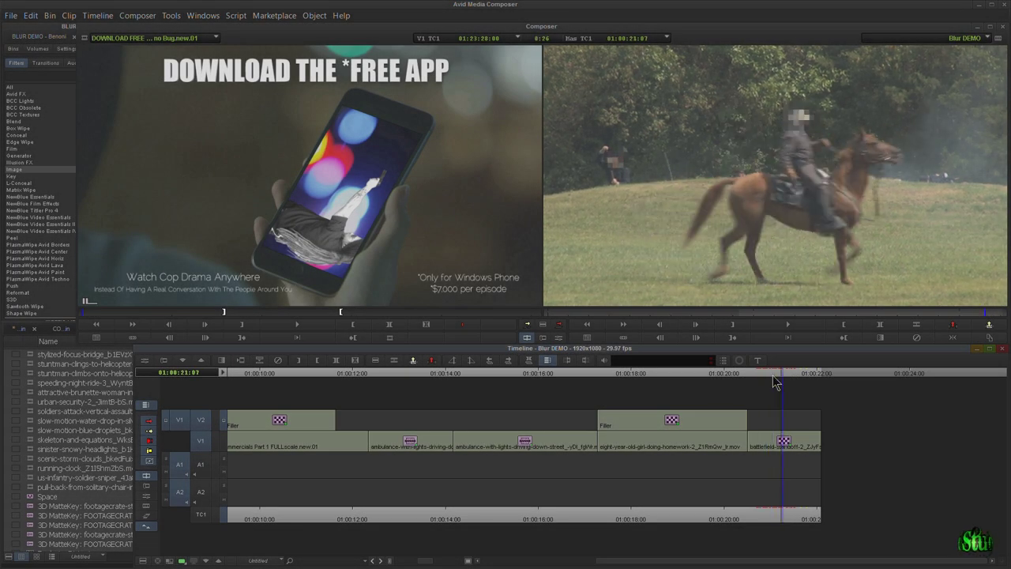
left_click_drag(780, 380, 666, 382)
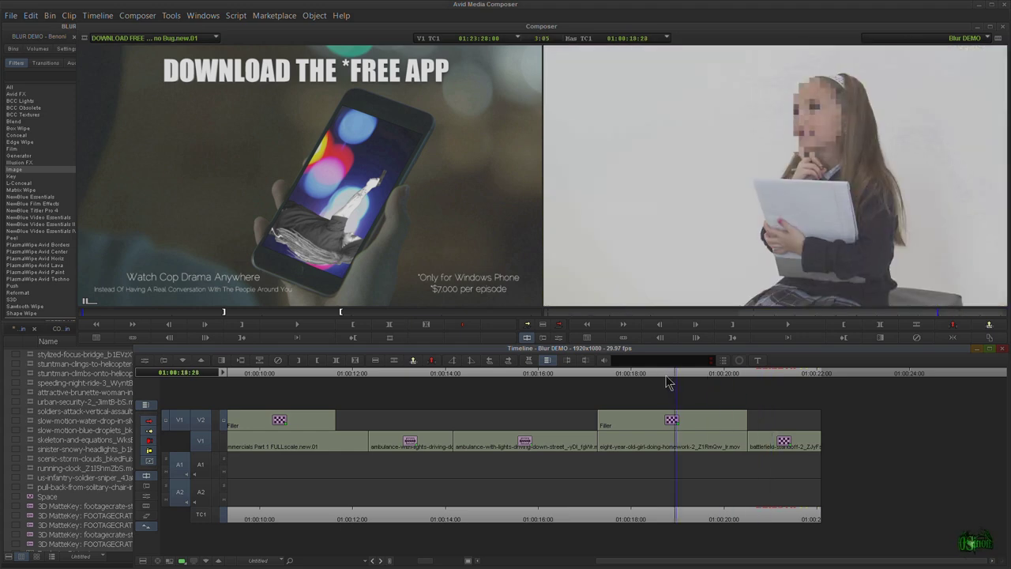
left_click_drag(580, 365, 512, 372)
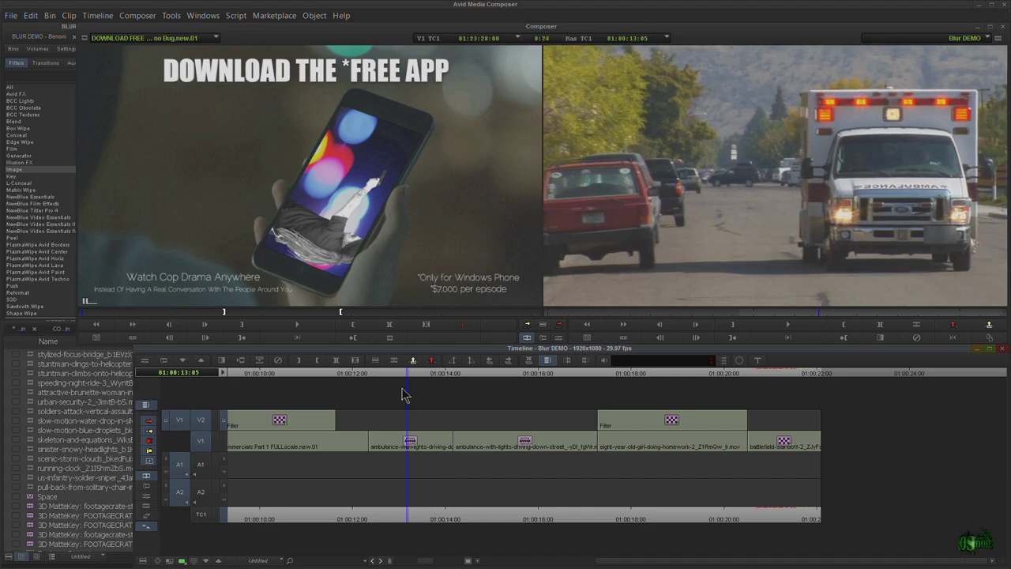
left_click_drag(408, 391, 304, 397)
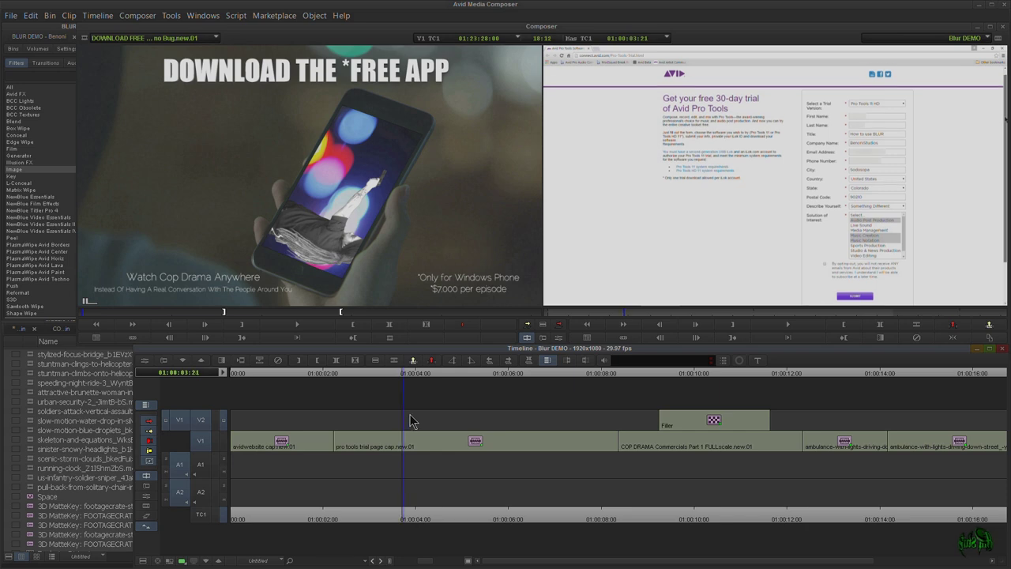
left_click_drag(408, 422, 700, 413)
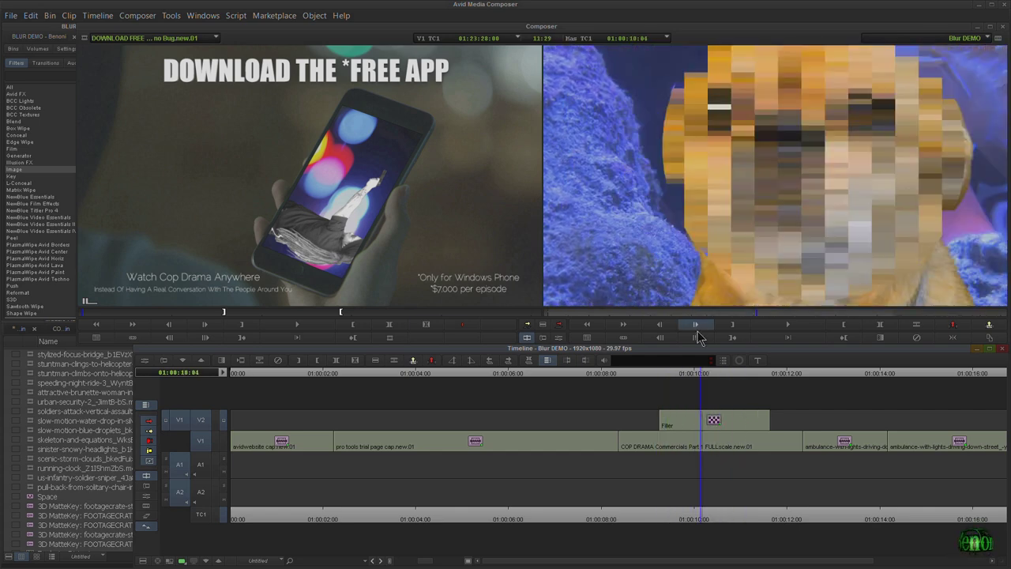
left_click_drag(703, 379, 938, 371)
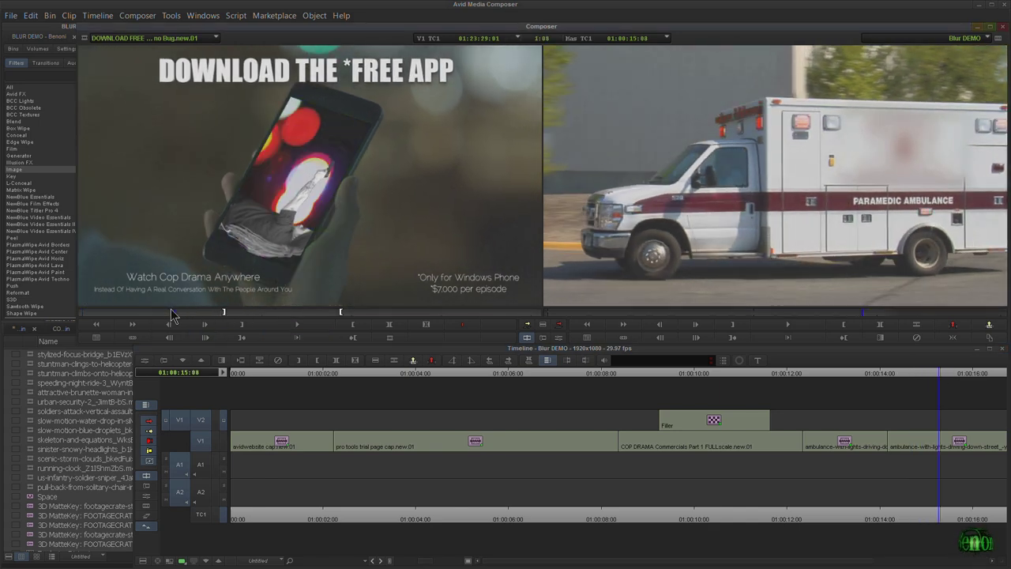
left_click(319, 313)
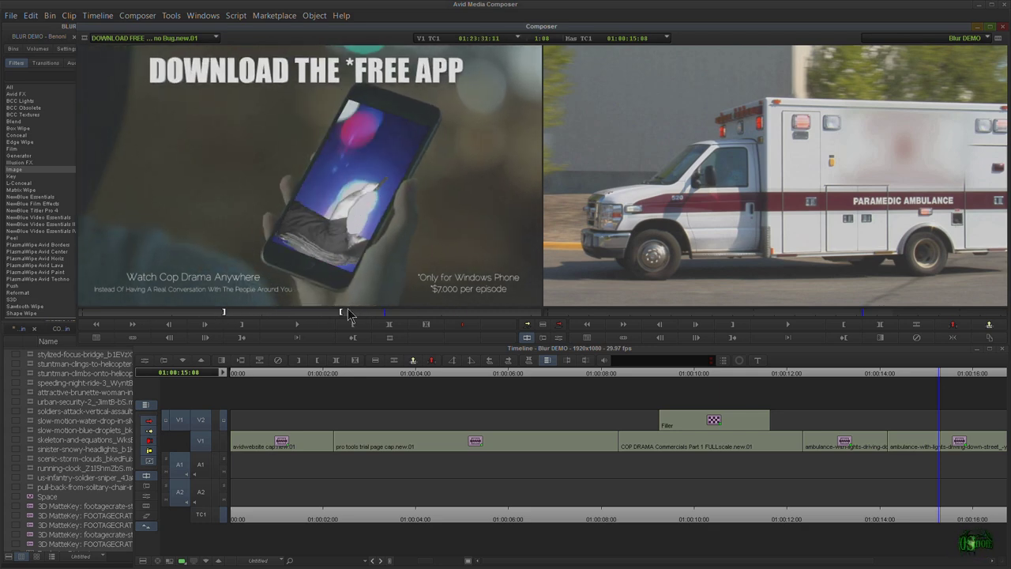
left_click(530, 373)
left_click_drag(351, 399, 1005, 431)
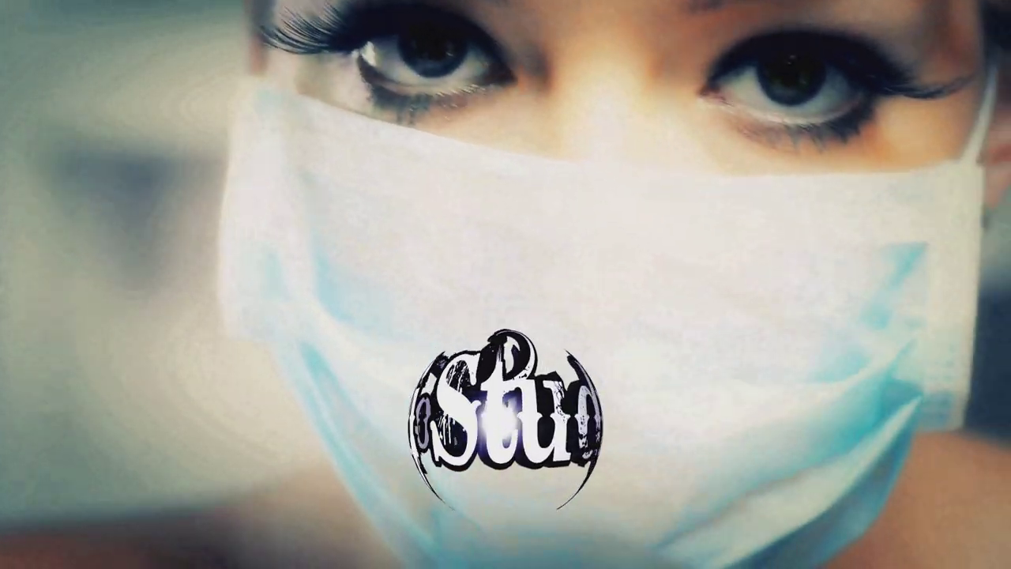